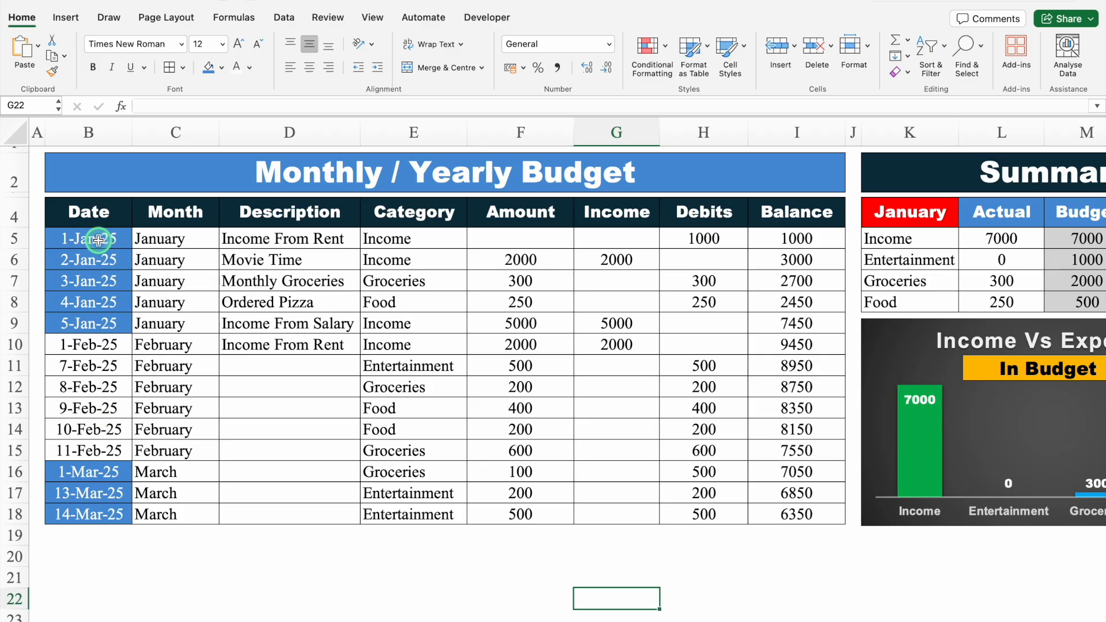
# Change the date in cell B11 of the budget table to 7 March 2025.
pyautogui.click(89, 365)
pyautogui.click(160, 107)
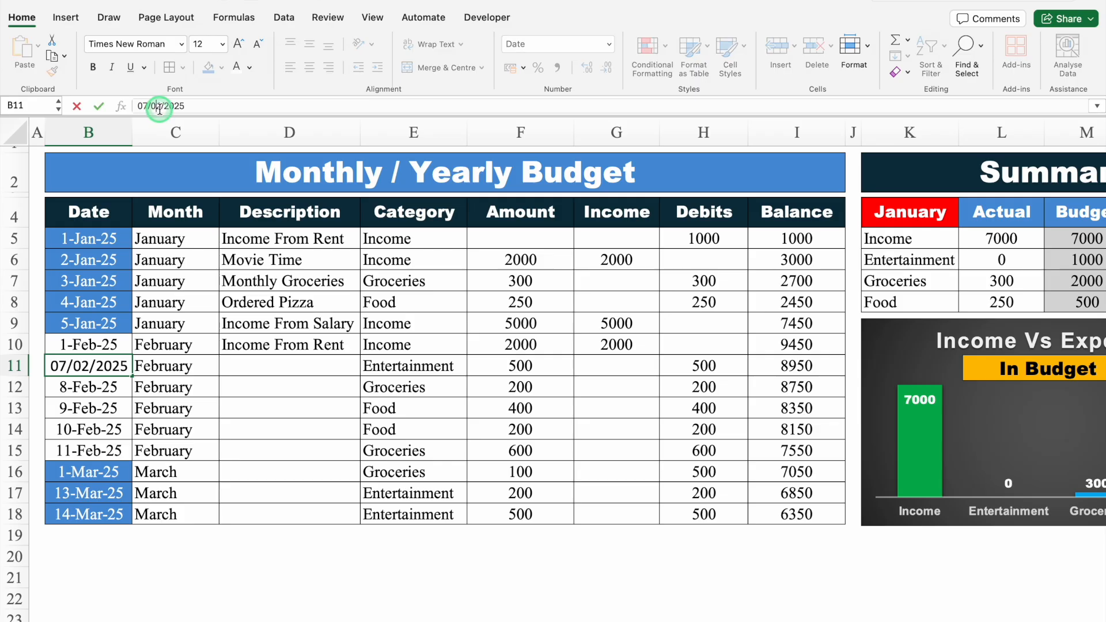
pyautogui.press('Delete')
pyautogui.write('3')
pyautogui.press('Return')
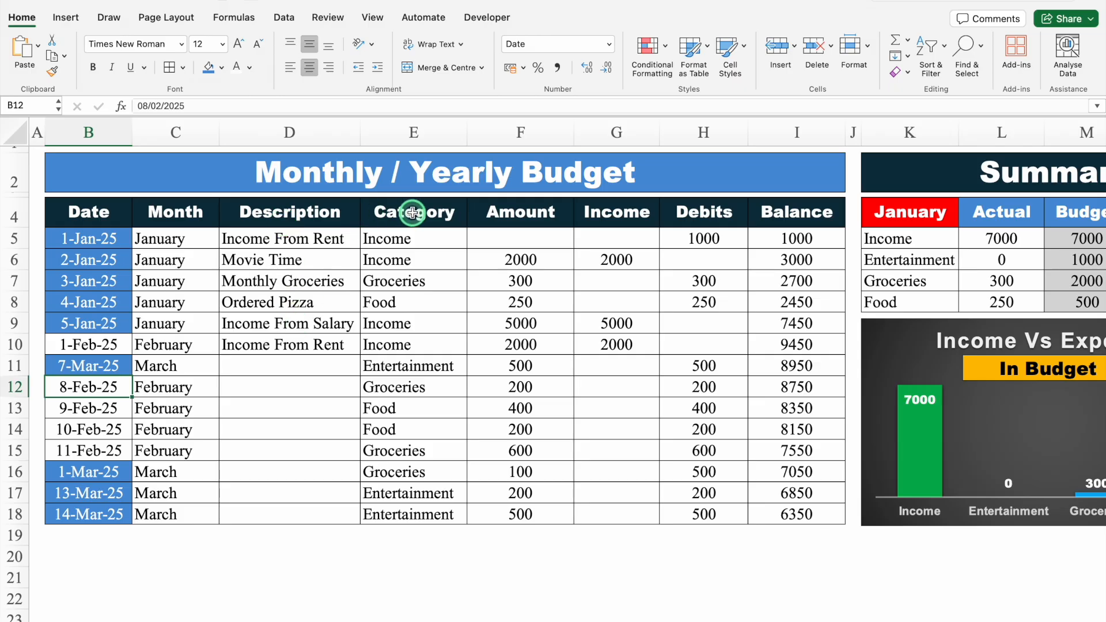
# Examine the Category drop-down list and the Amount, Income, Debits and Balance columns of the budget table.
pyautogui.click(426, 238)
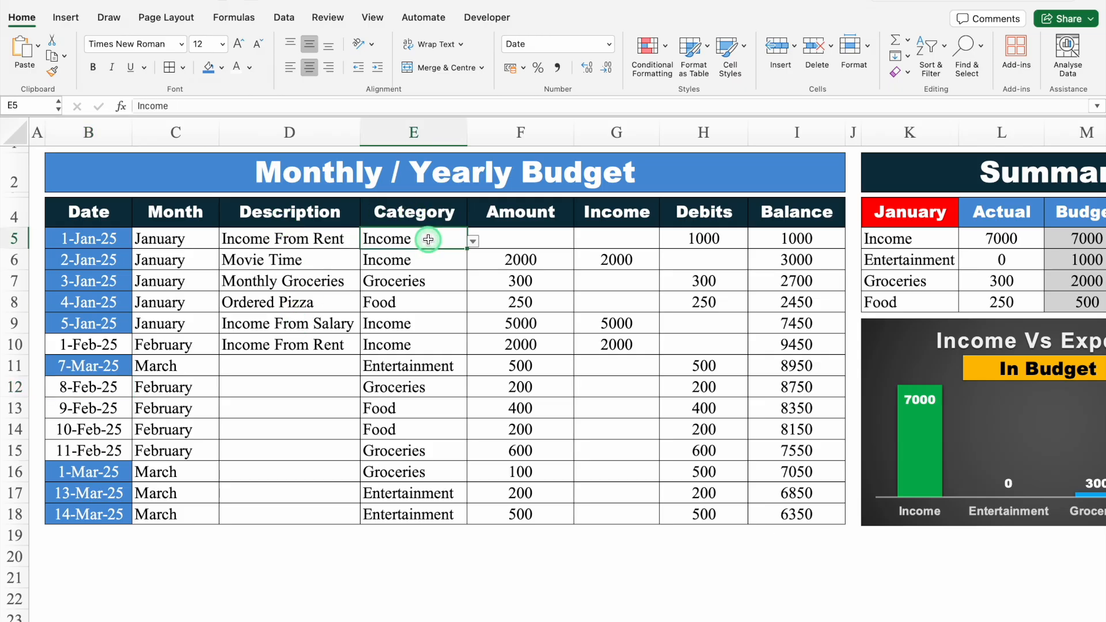
pyautogui.click(473, 240)
pyautogui.click(423, 211)
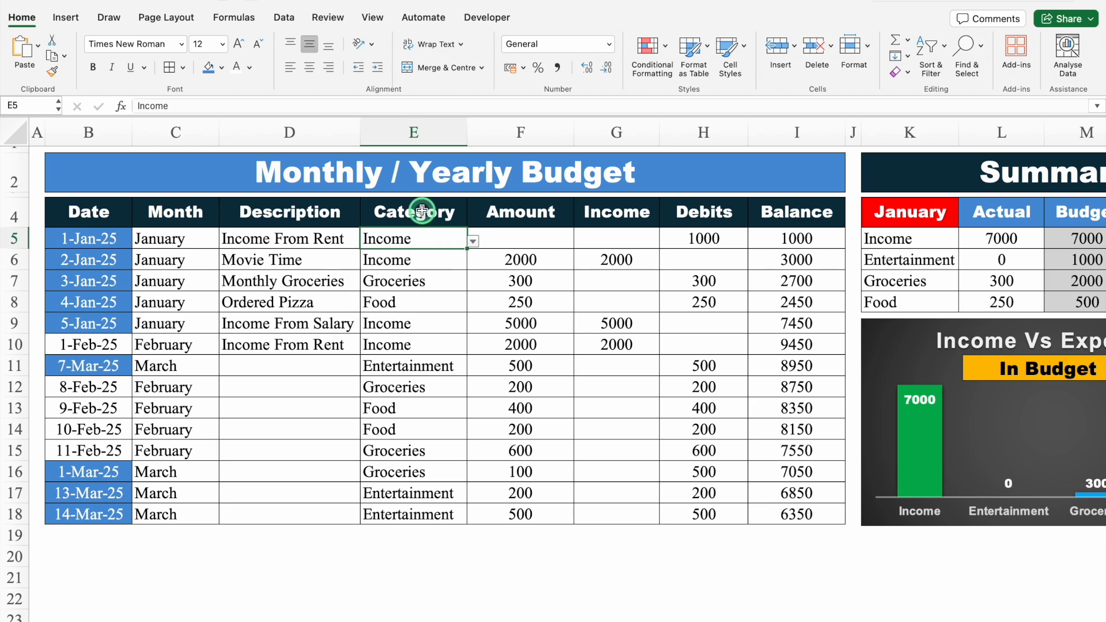
pyautogui.click(512, 213)
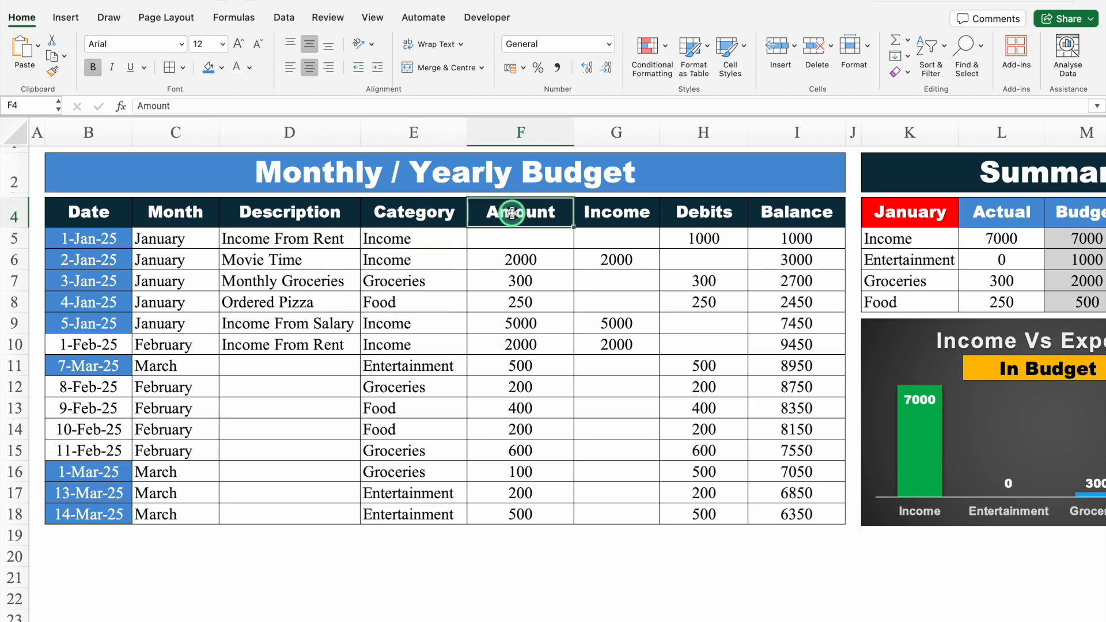
pyautogui.click(522, 258)
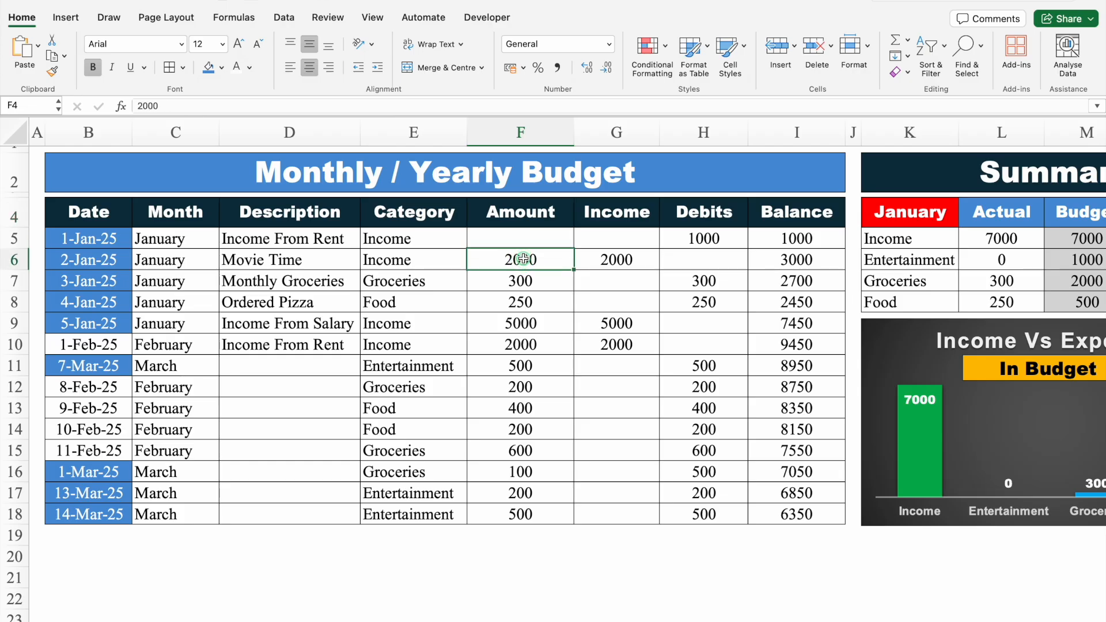
pyautogui.click(517, 132)
pyautogui.click(517, 214)
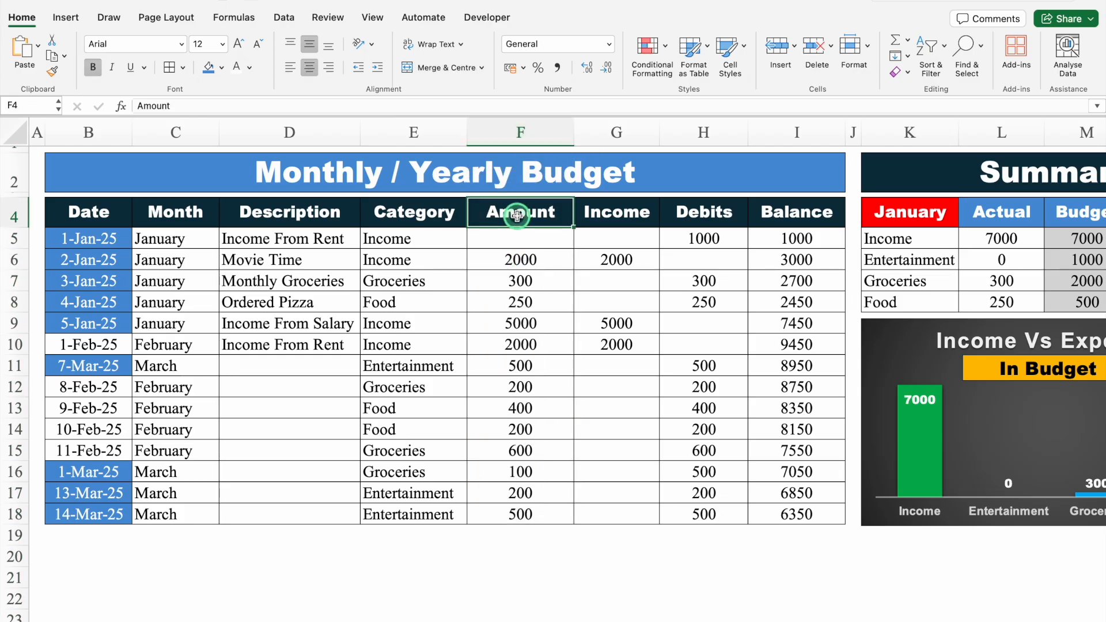
pyautogui.click(610, 213)
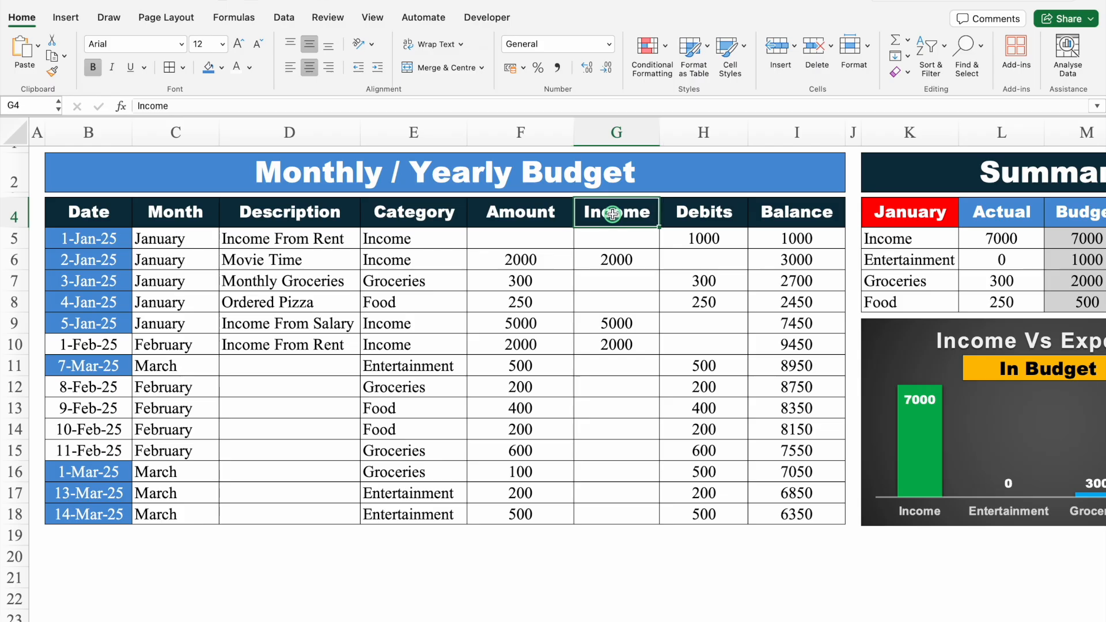
pyautogui.click(694, 213)
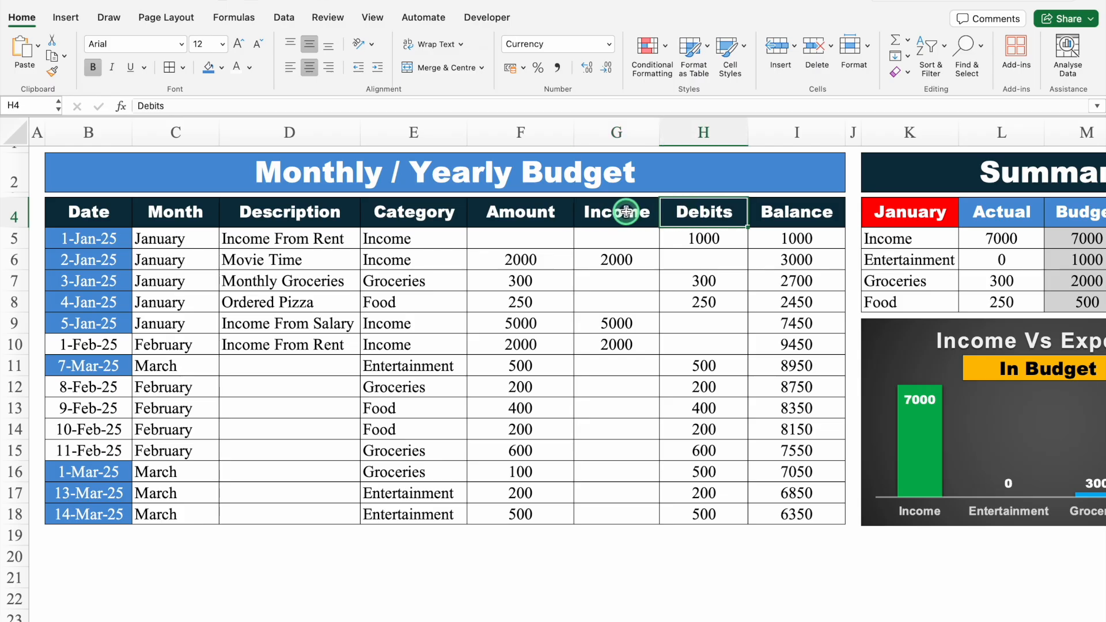
pyautogui.click(794, 209)
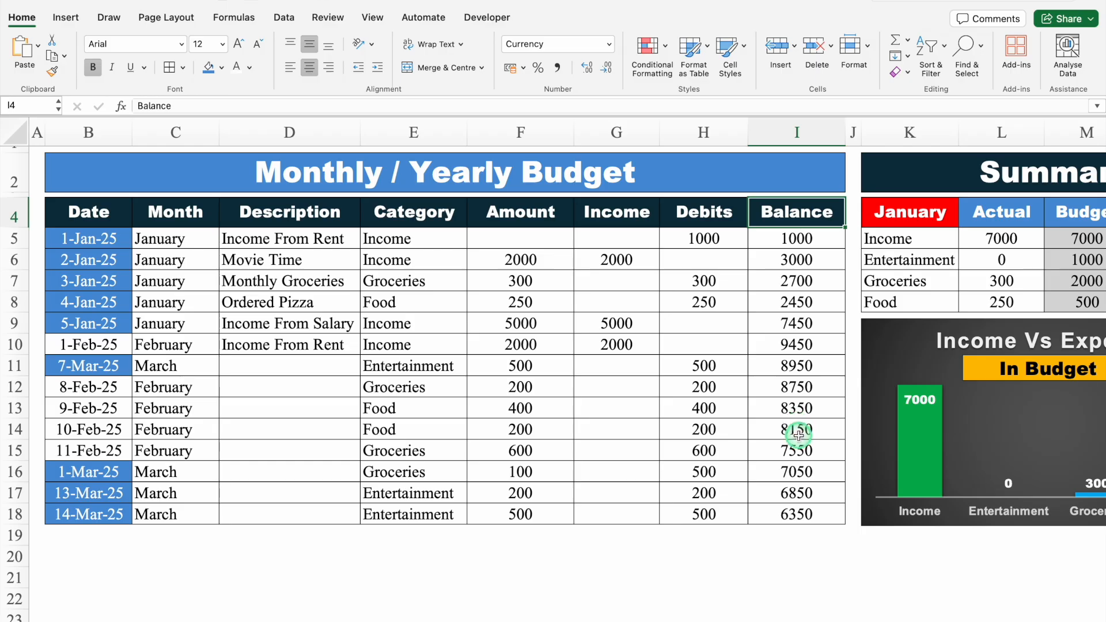
# Switch the month of the Summary table in K4 to February and then to March.
pyautogui.hscroll(5, 737, 614)
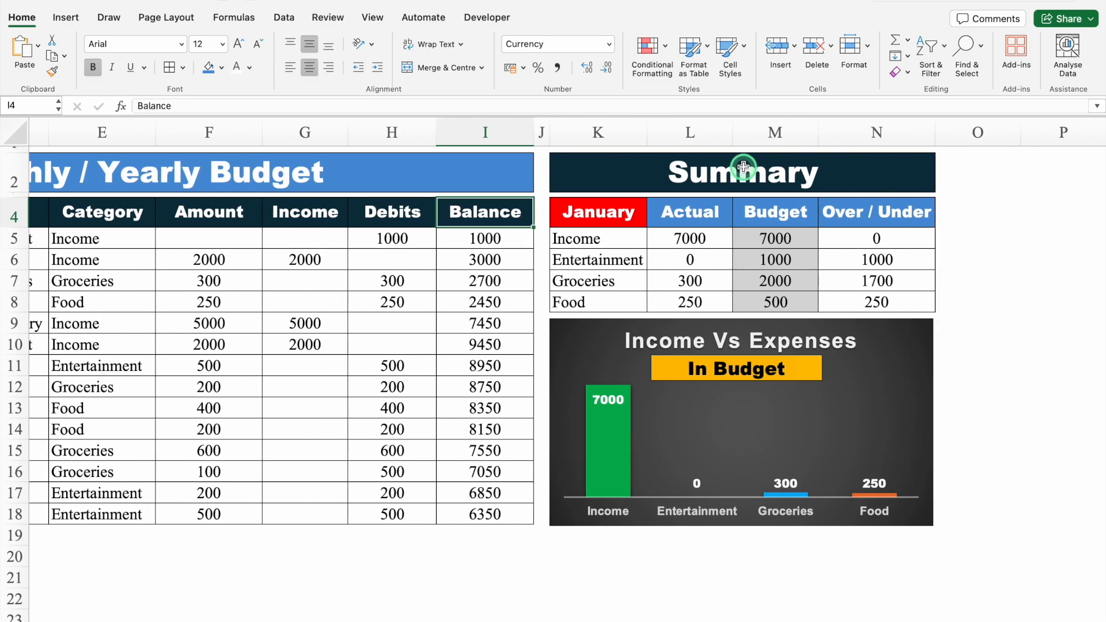
pyautogui.click(743, 168)
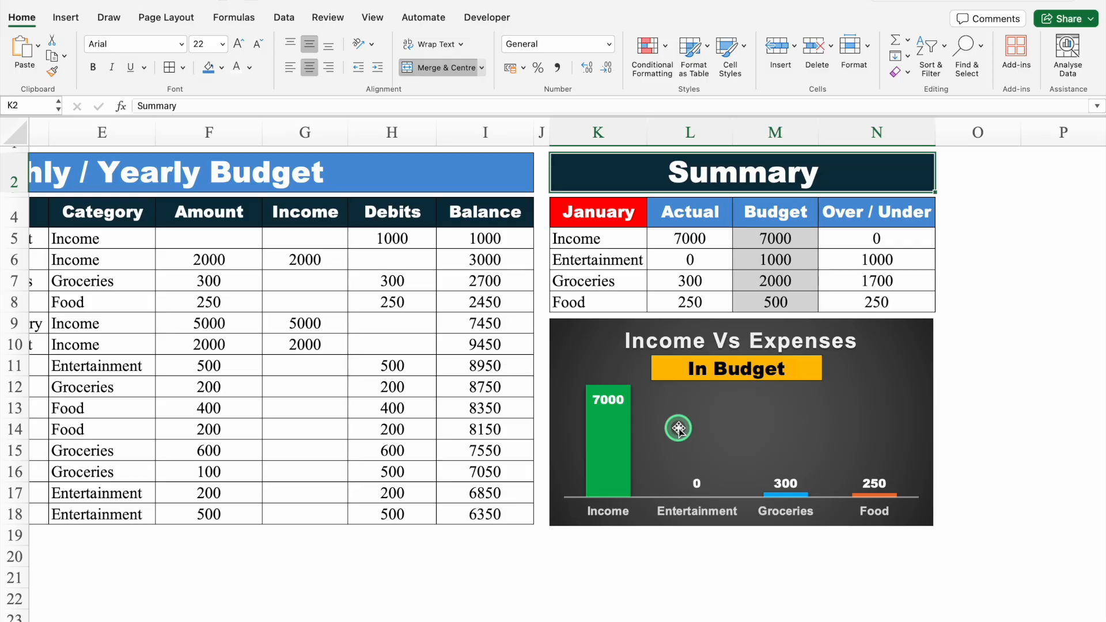
pyautogui.click(585, 213)
pyautogui.click(653, 220)
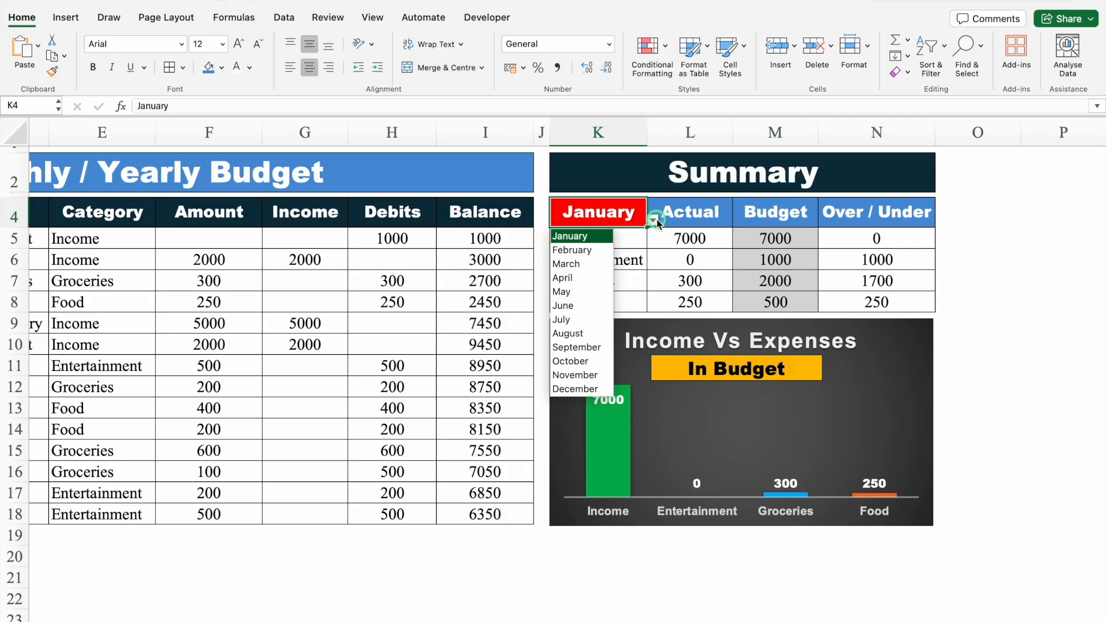
pyautogui.click(587, 254)
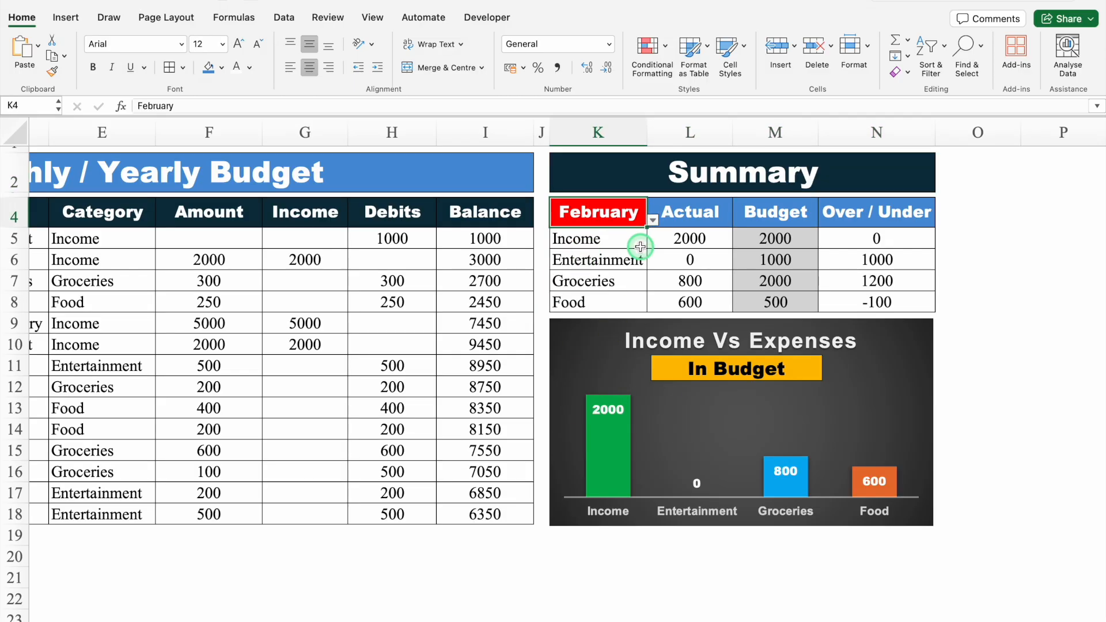
pyautogui.click(653, 220)
pyautogui.click(582, 263)
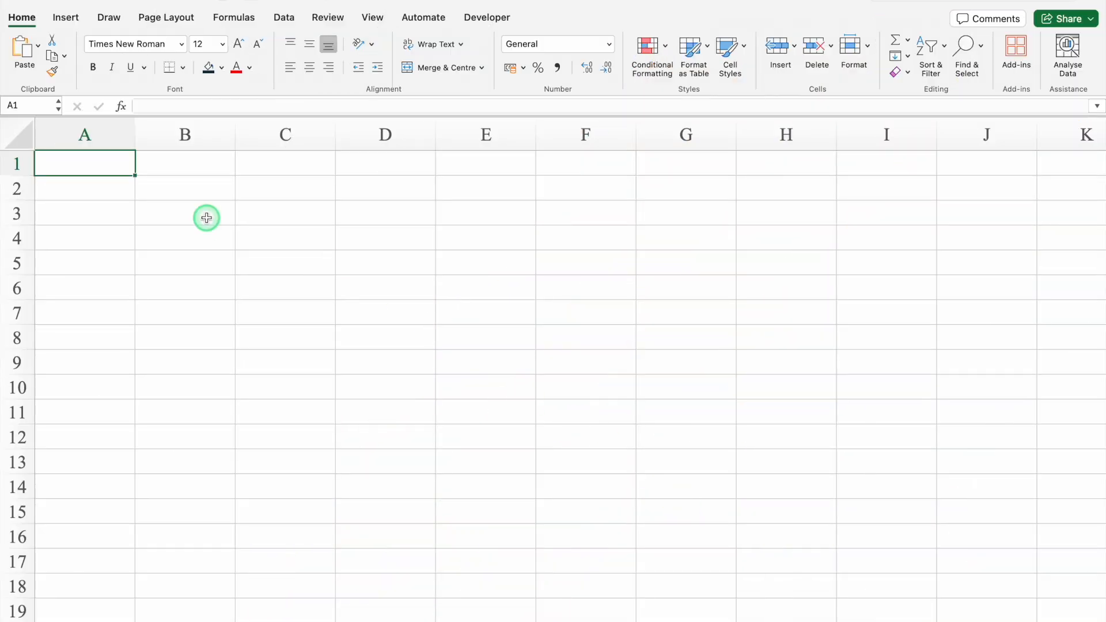
# On the blank sheet, narrow column A to a thin margin and middle-align all cells vertically.
pyautogui.moveTo(135, 138); pyautogui.dragTo(51, 142)
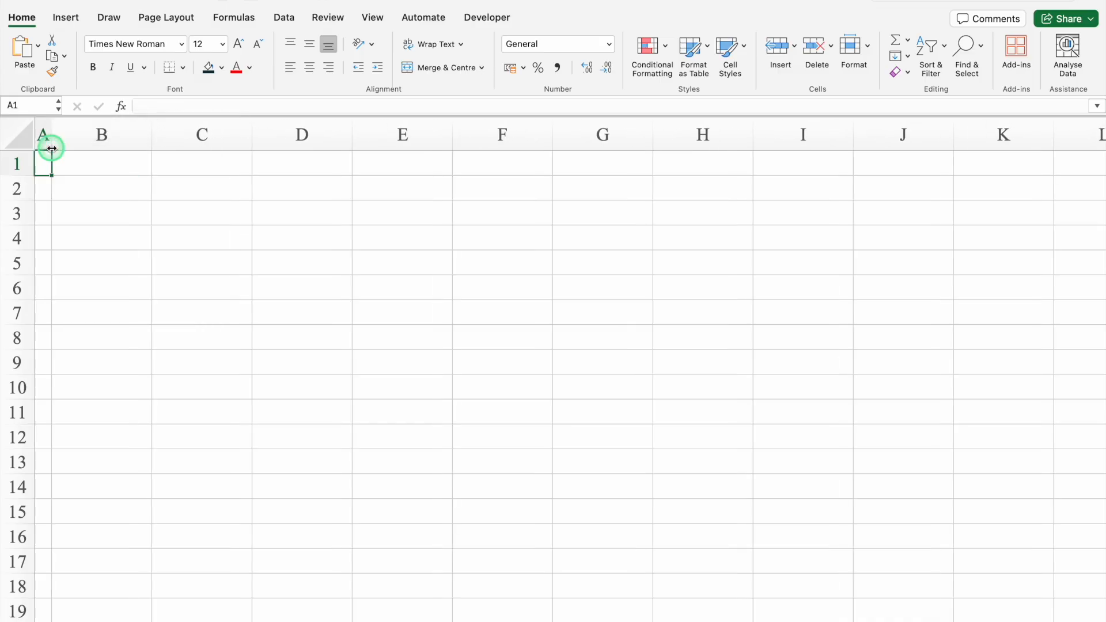
pyautogui.click(20, 133)
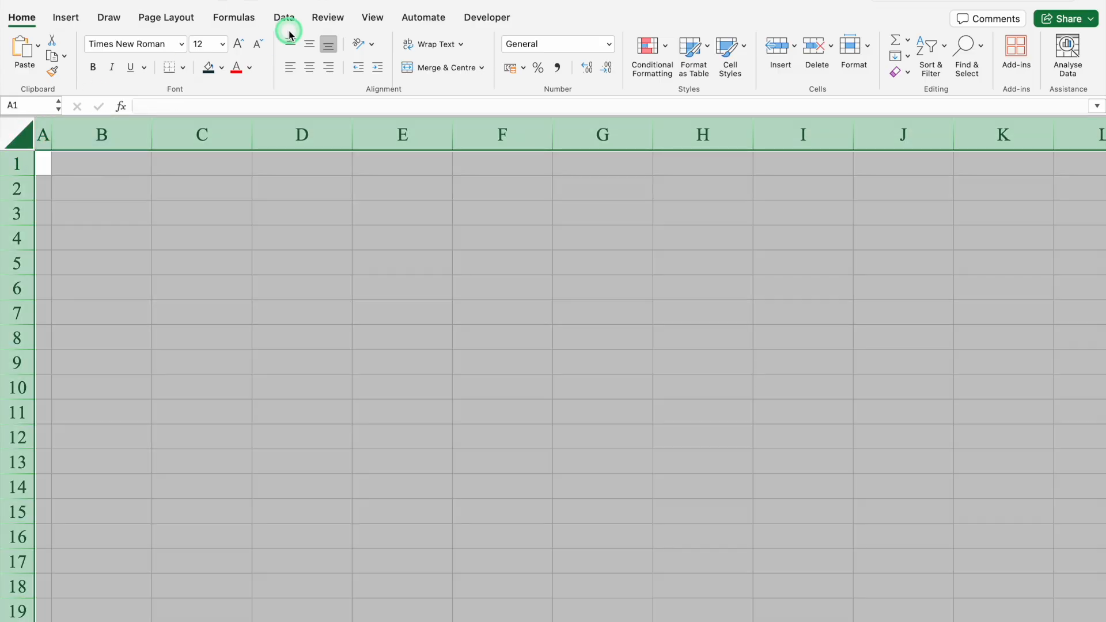
pyautogui.click(310, 49)
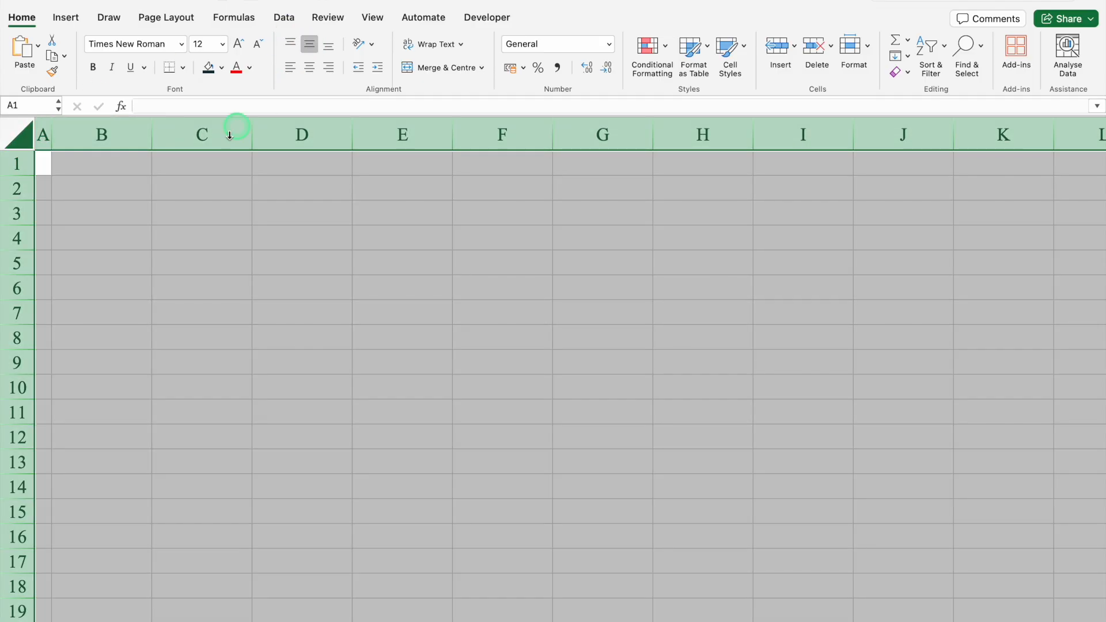
# Centre the contents of row 4 horizontally.
pyautogui.click(125, 239)
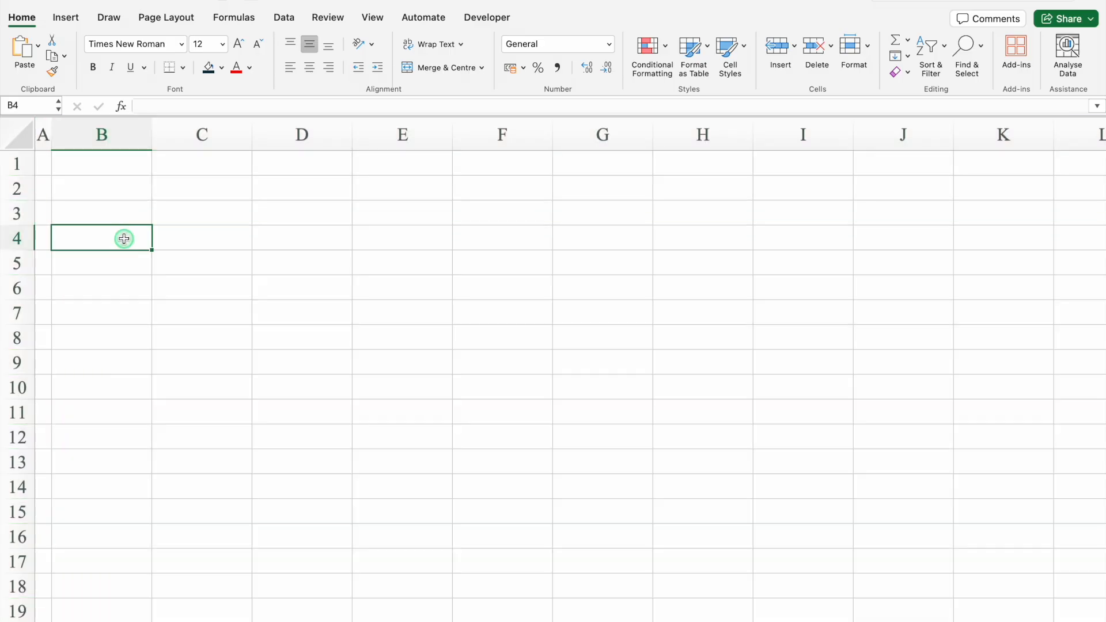
pyautogui.click(20, 237)
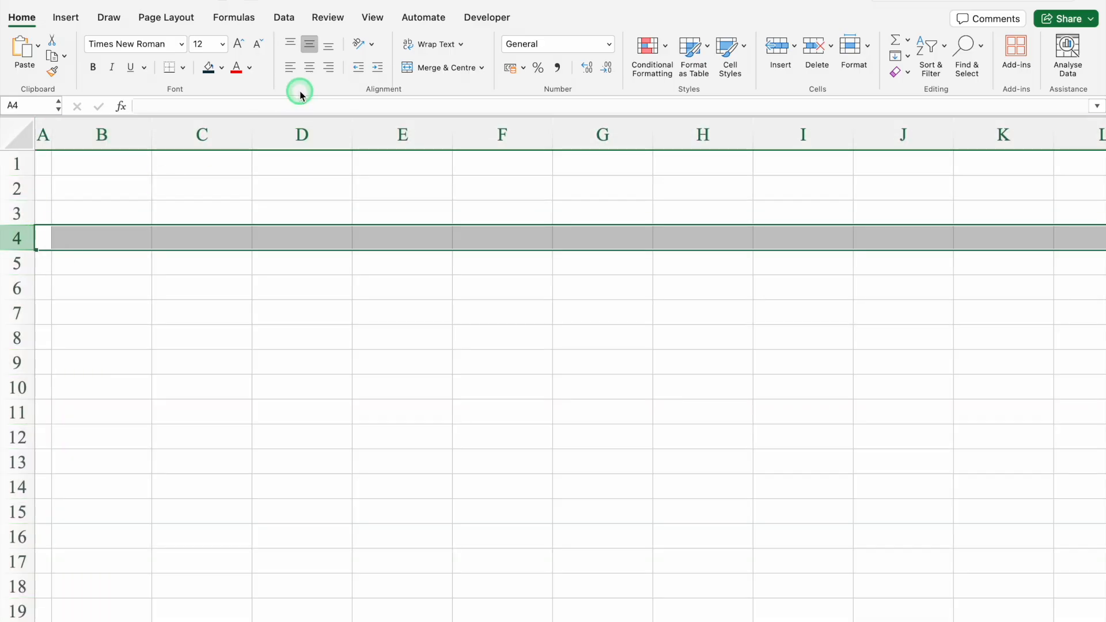
pyautogui.click(309, 68)
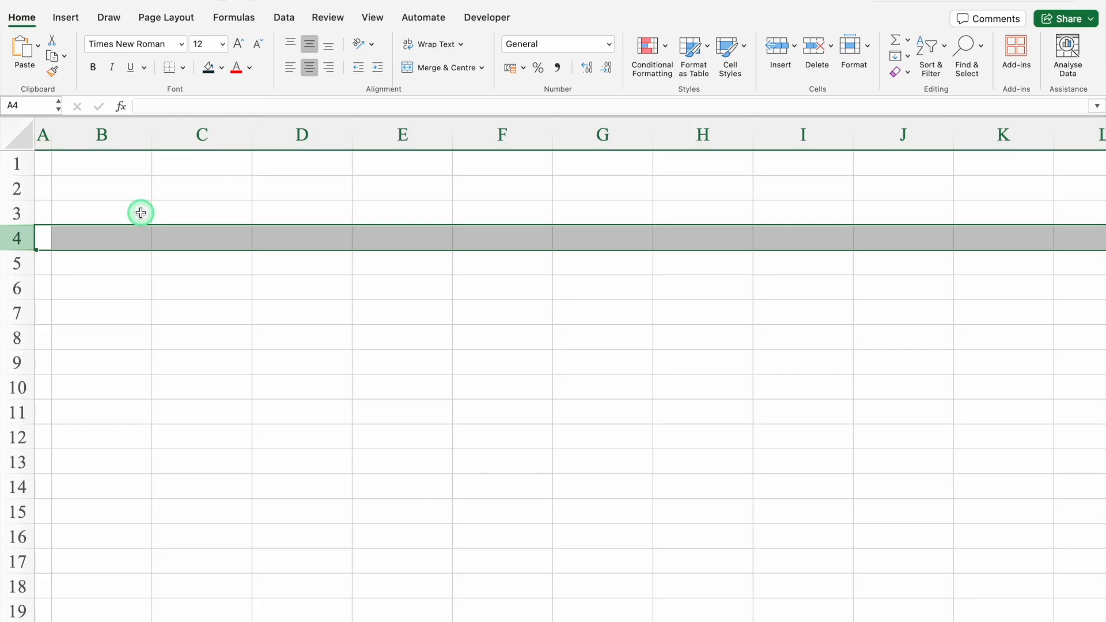
# Enter the headers Date, Month, Description, Category, Amount, Income, Debits and Balance in cells B4 to I4.
pyautogui.click(129, 234)
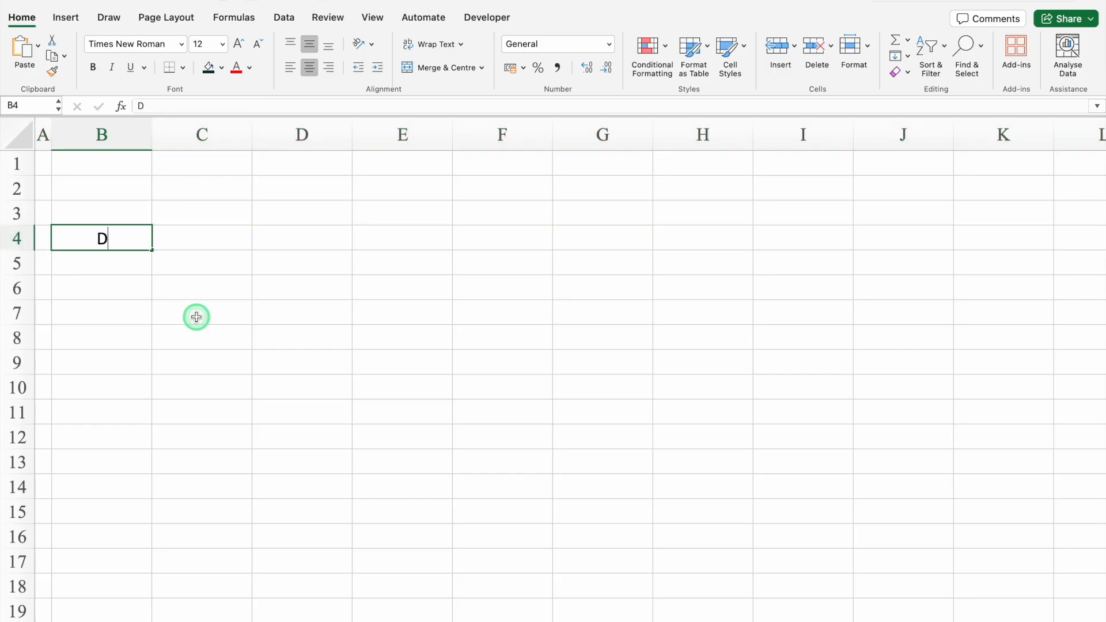
pyautogui.write('Date')
pyautogui.press('Tab')
pyautogui.write('Month')
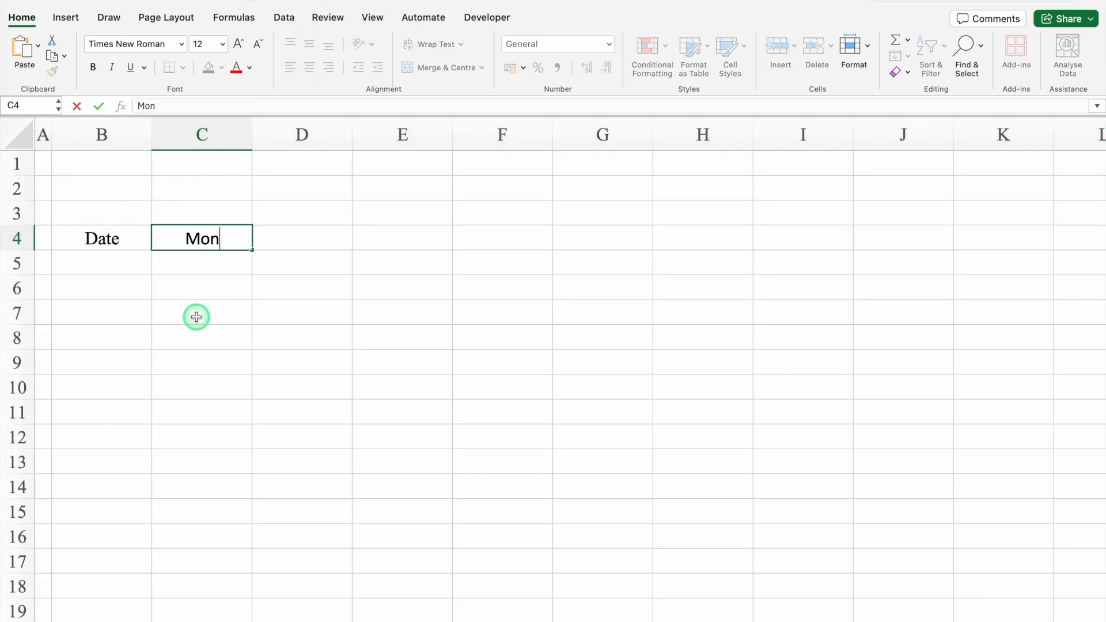
pyautogui.press('Tab')
pyautogui.write('Description')
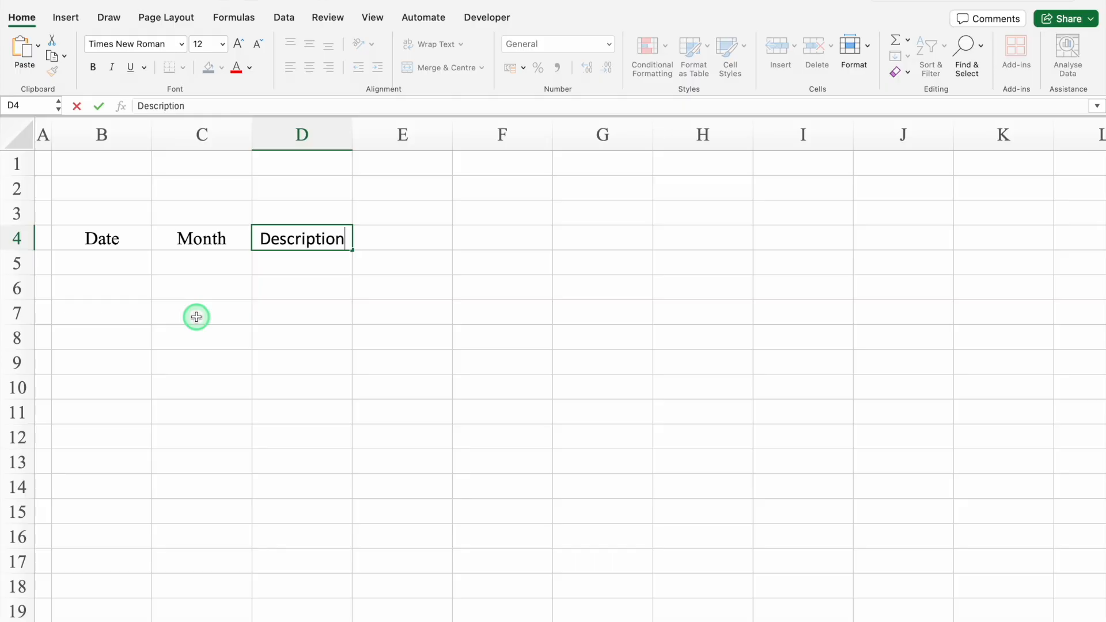
pyautogui.press('Tab')
pyautogui.write('Category')
pyautogui.press('Tab')
pyautogui.write('Amount')
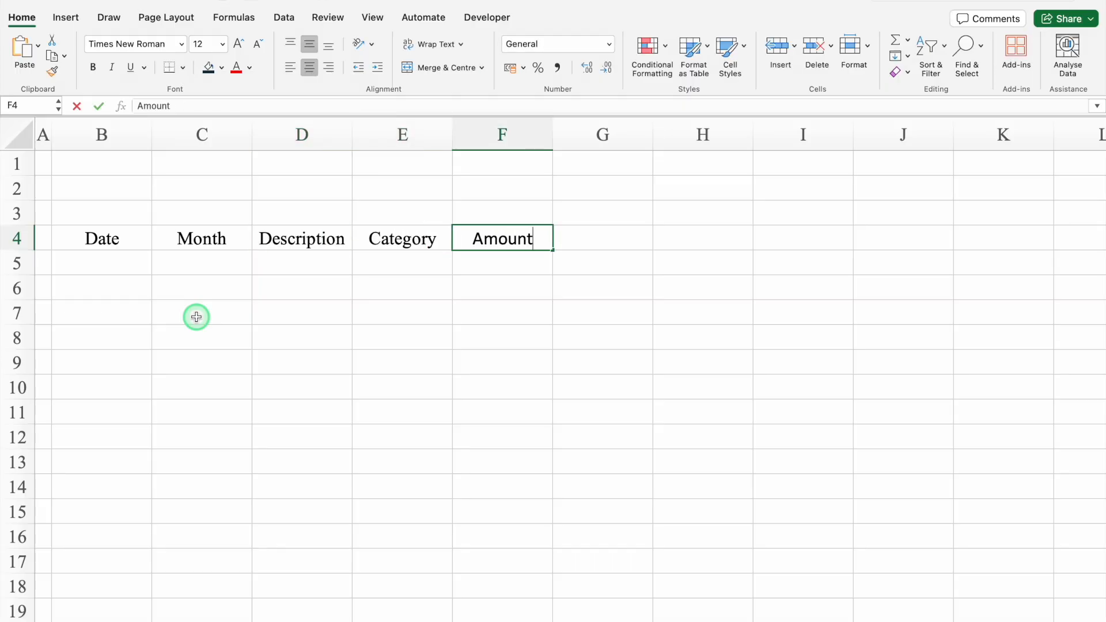
pyautogui.press('Tab')
pyautogui.write('Income')
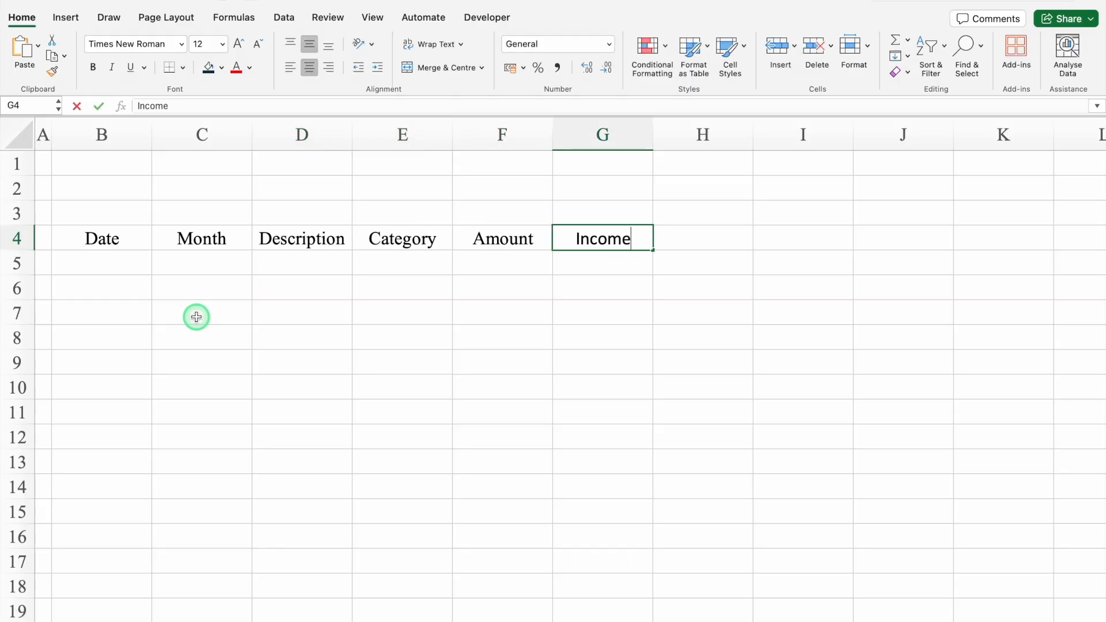
pyautogui.press('Tab')
pyautogui.write('Debits')
pyautogui.press('Tab')
pyautogui.write('Balance')
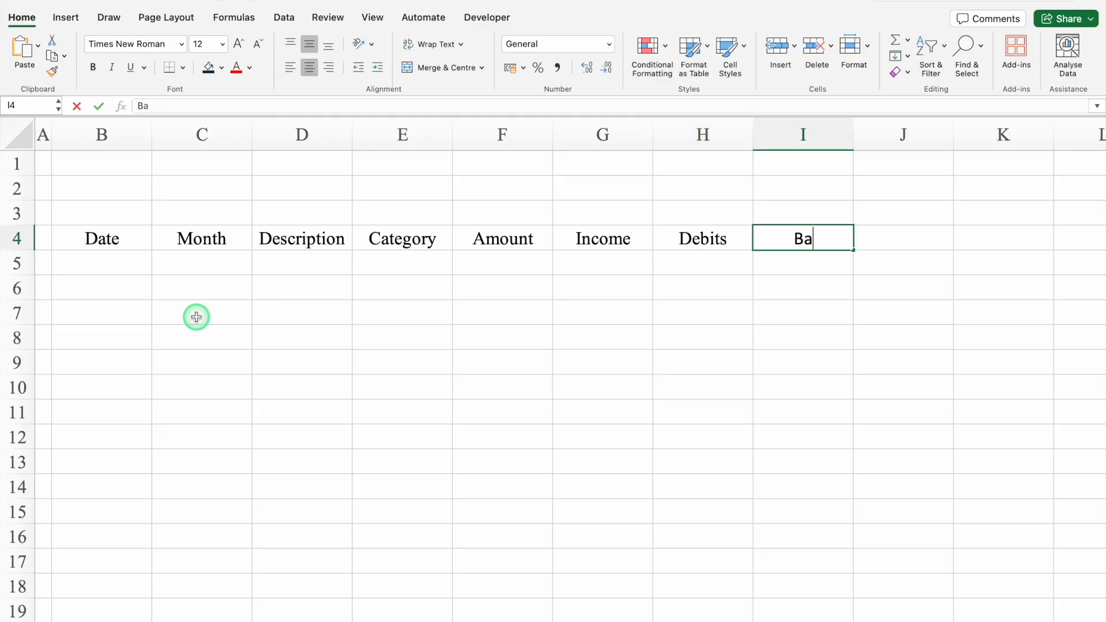
# Set the font of the header cells B4:I4 to Arial Black.
pyautogui.click(124, 239)
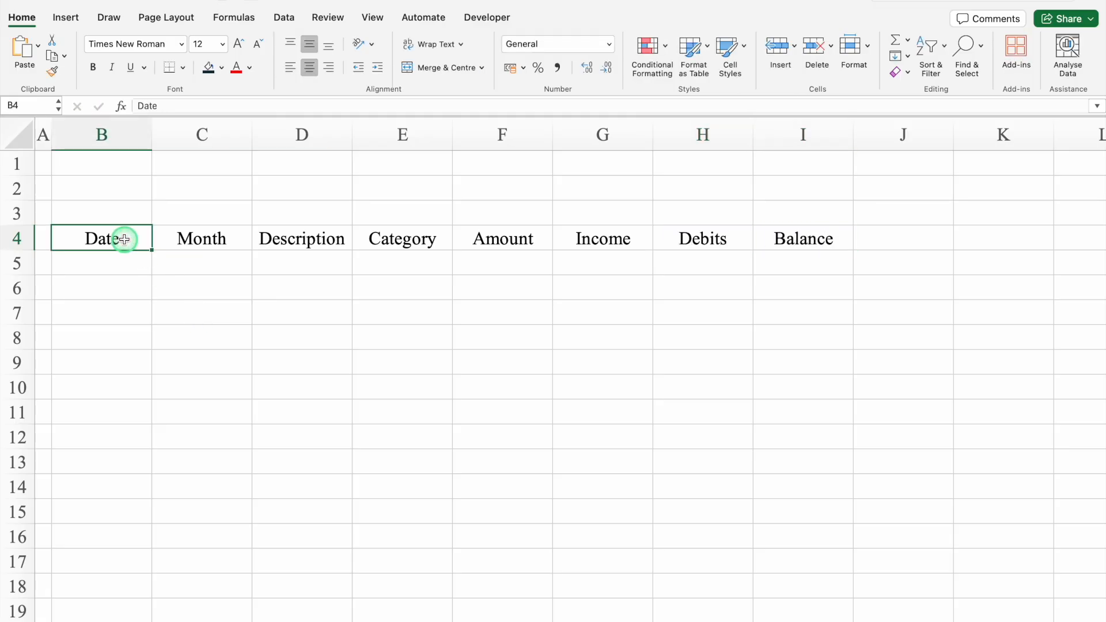
pyautogui.hotkey('ctrl', 'shift', 'Right')
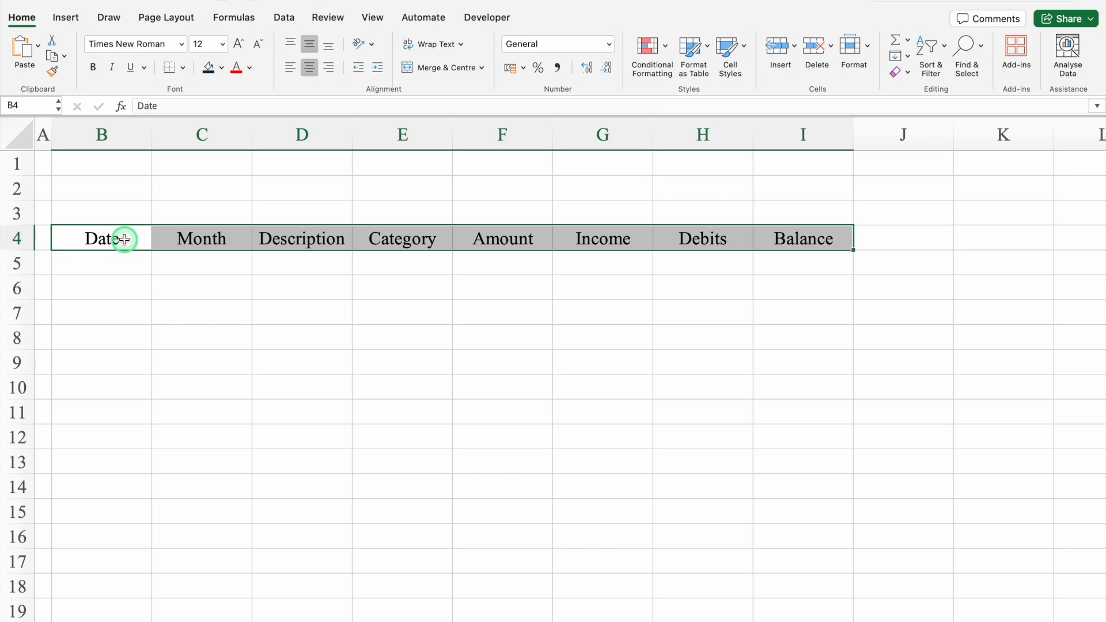
pyautogui.click(181, 44)
pyautogui.moveTo(202, 171)
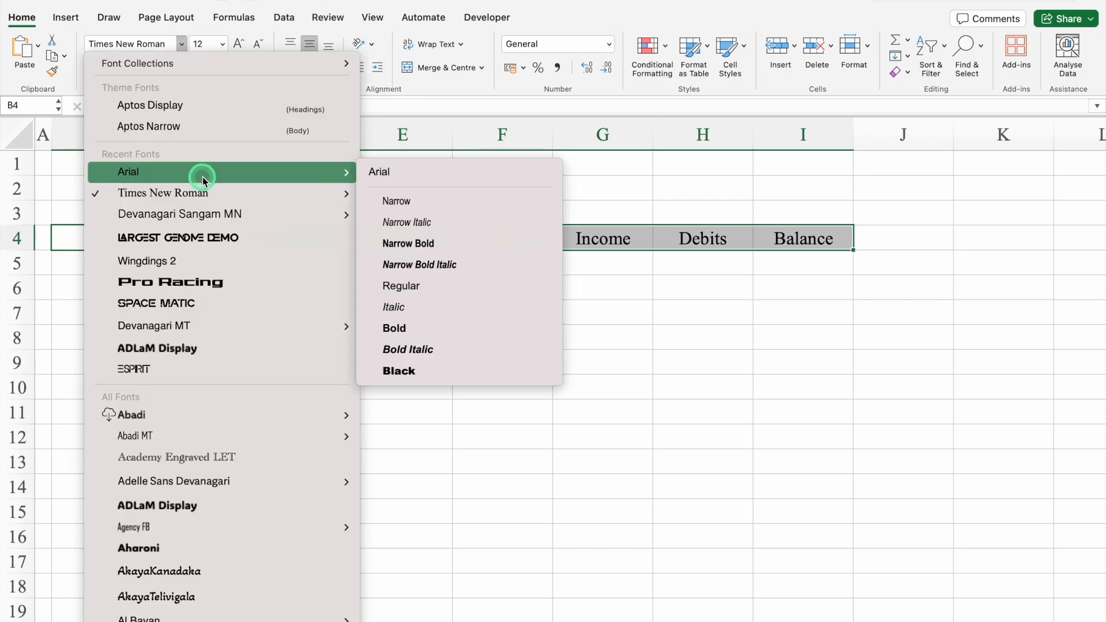
pyautogui.click(438, 370)
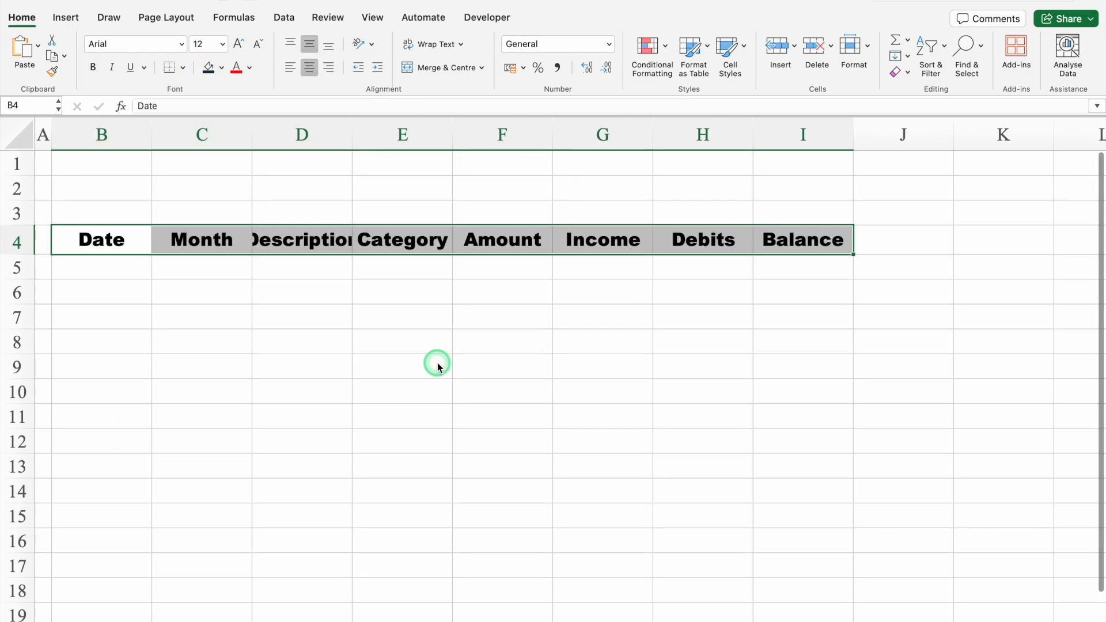
# Give the header cells B4:I4 a dark navy fill and white text.
pyautogui.click(222, 68)
pyautogui.click(264, 180)
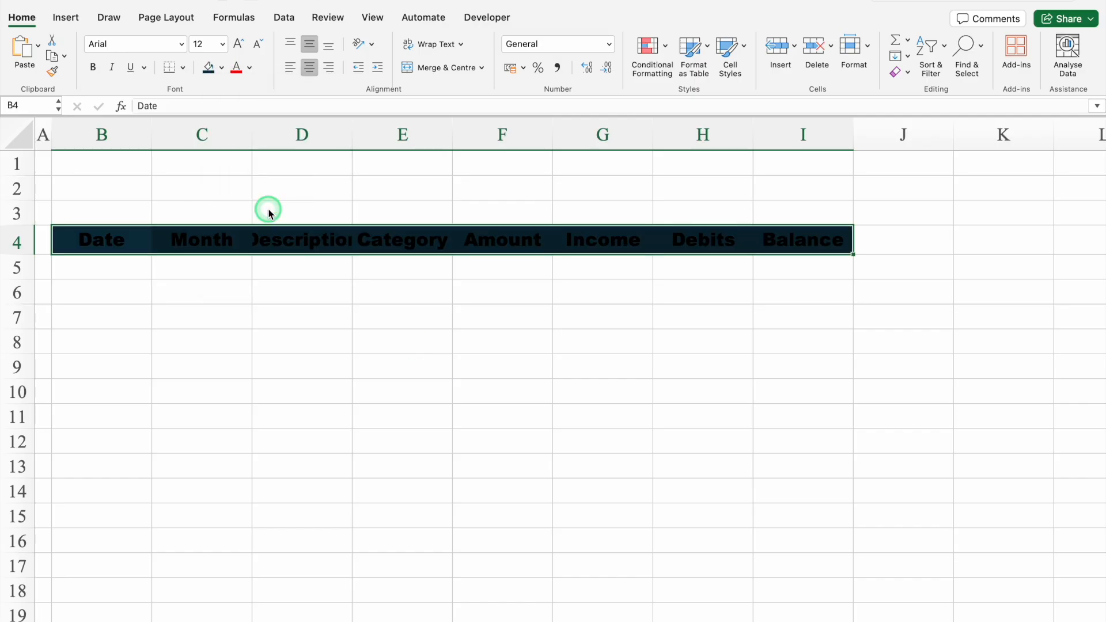
pyautogui.click(249, 68)
pyautogui.click(242, 143)
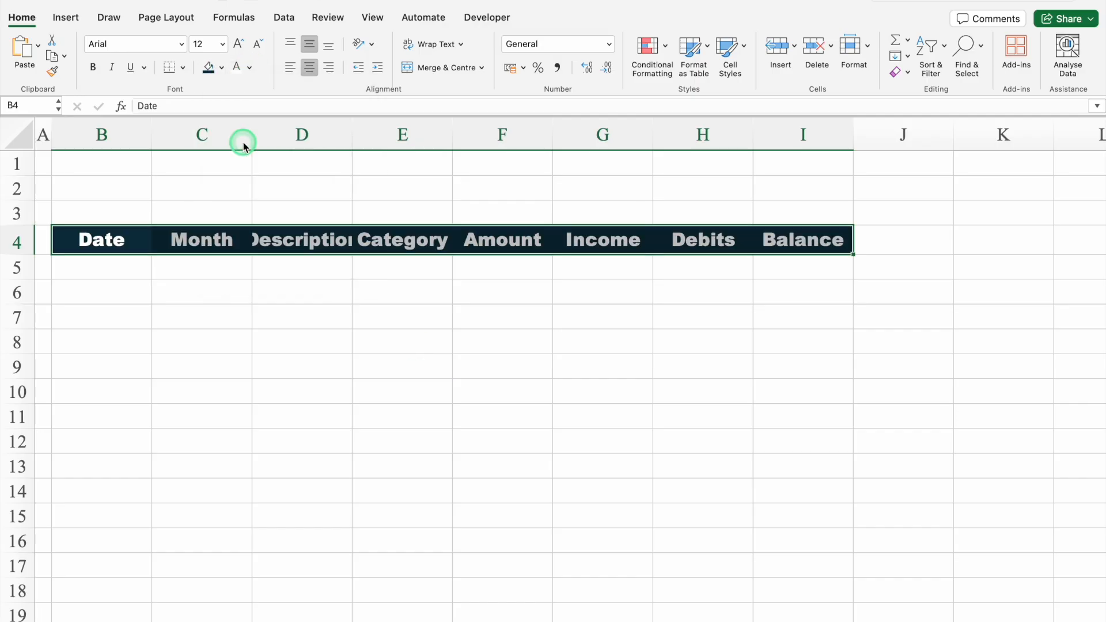
# Auto-fit the widths of columns D and E to the Description and Category headers.
pyautogui.doubleClick(352, 133)
pyautogui.doubleClick(491, 132)
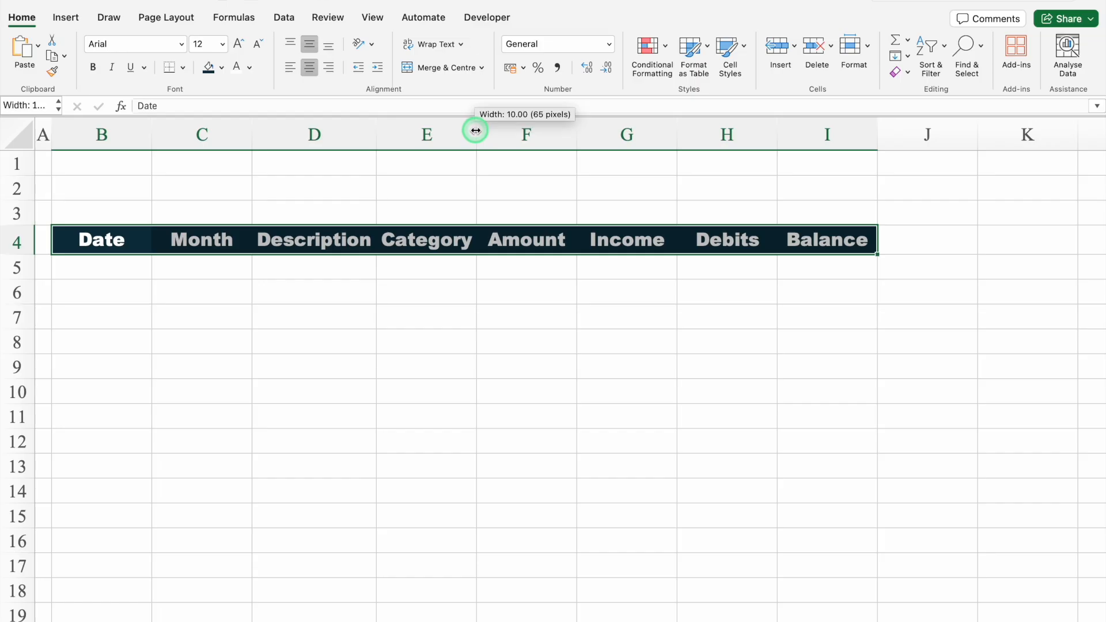
pyautogui.click(104, 269)
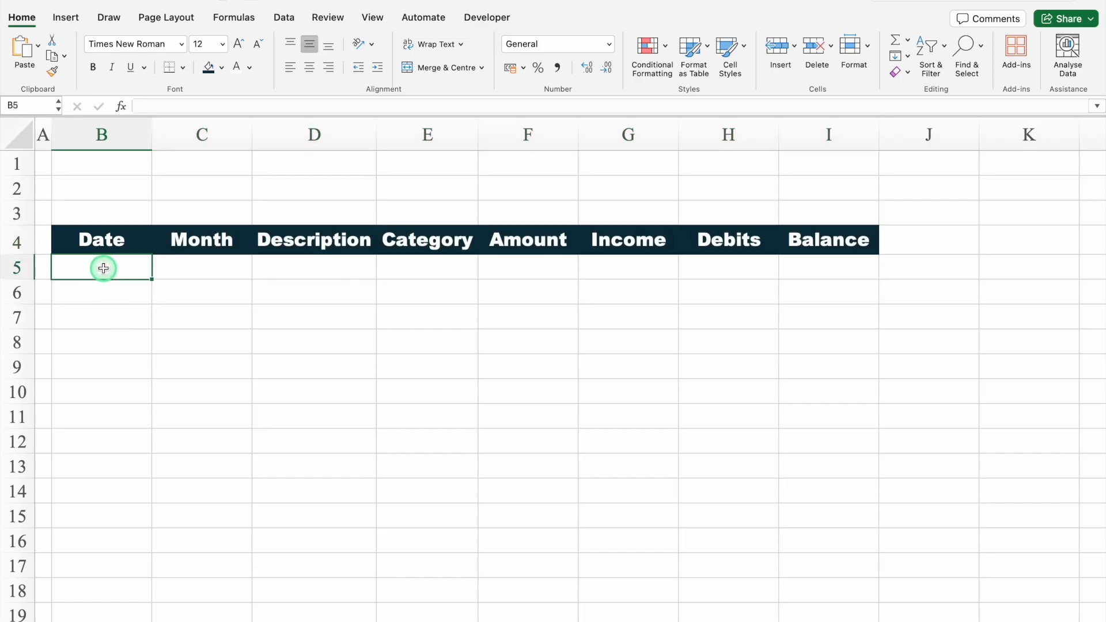
# Enter 01/01/25 in cell B5 and format column B as a date of the 14-Mar-12 type.
pyautogui.write('01/01/25')
pyautogui.press('Return')
pyautogui.click(100, 133)
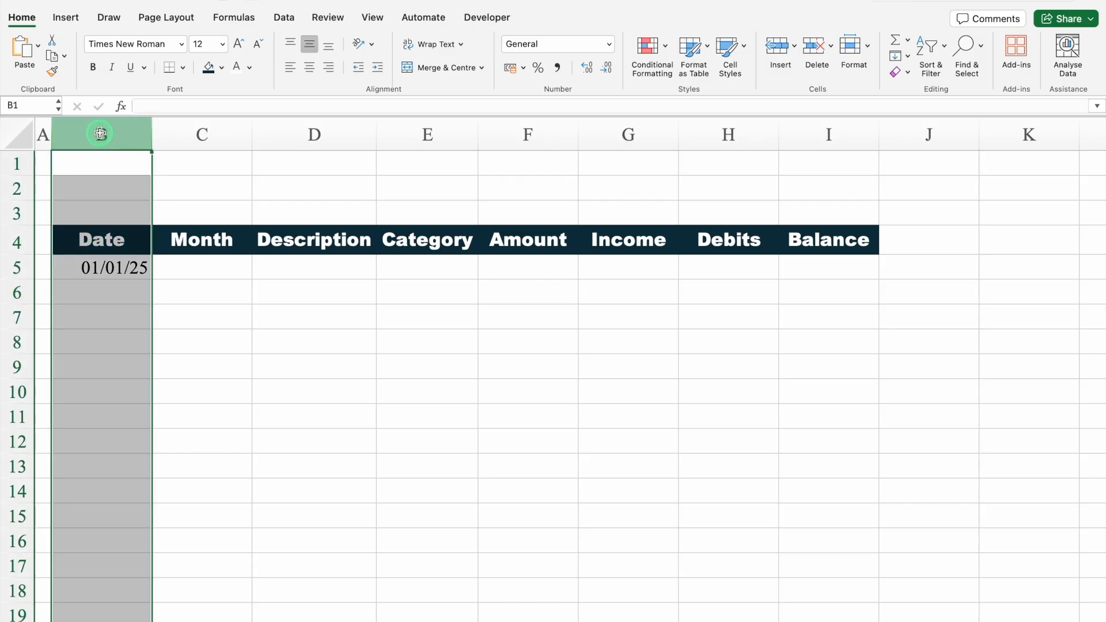
pyautogui.press('super+1')
pyautogui.click(375, 170)
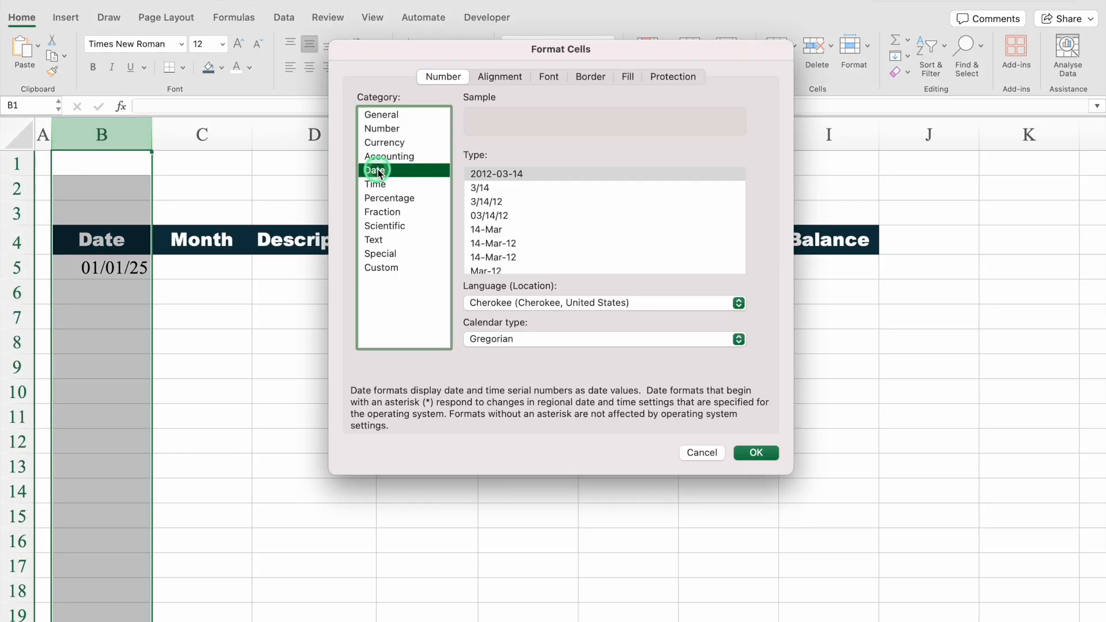
pyautogui.click(496, 244)
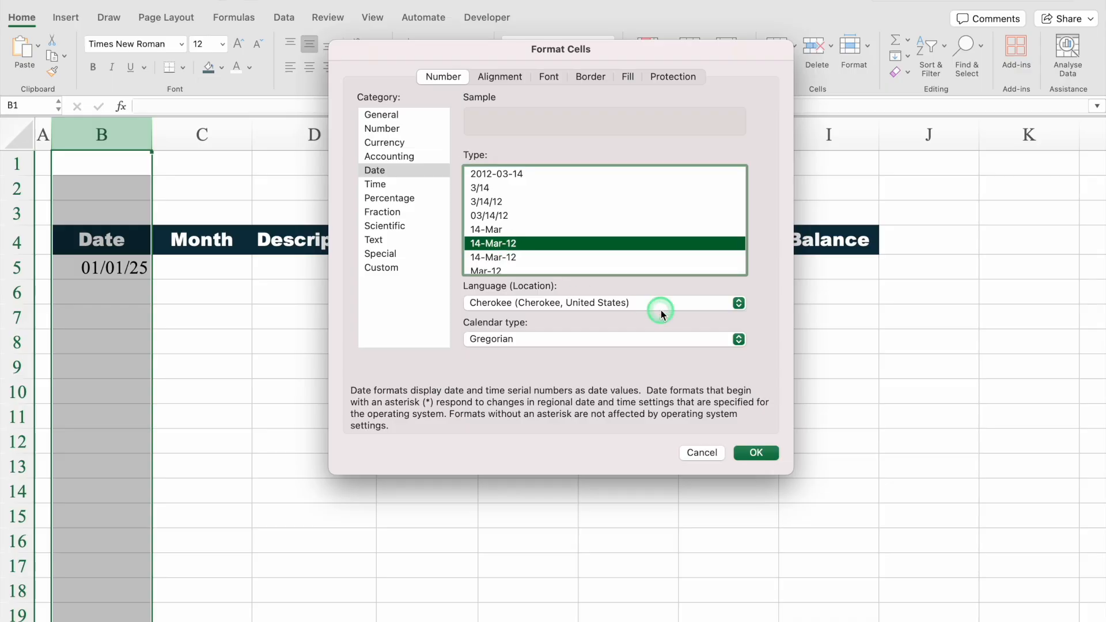
pyautogui.click(757, 453)
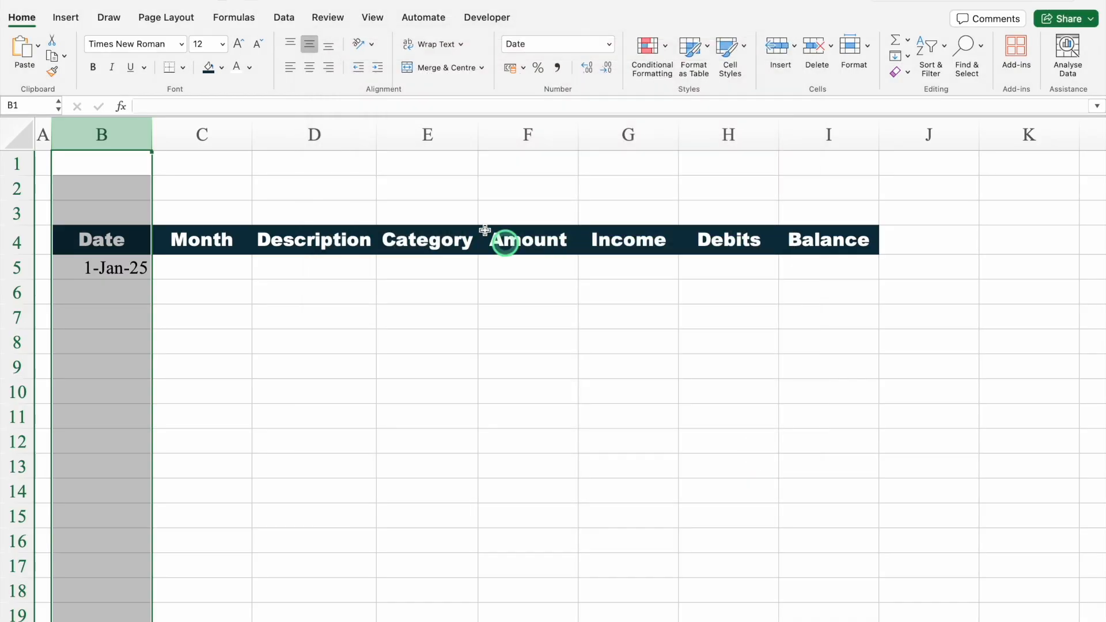
# Left-align column B and centre its Date header in B4.
pyautogui.click(290, 69)
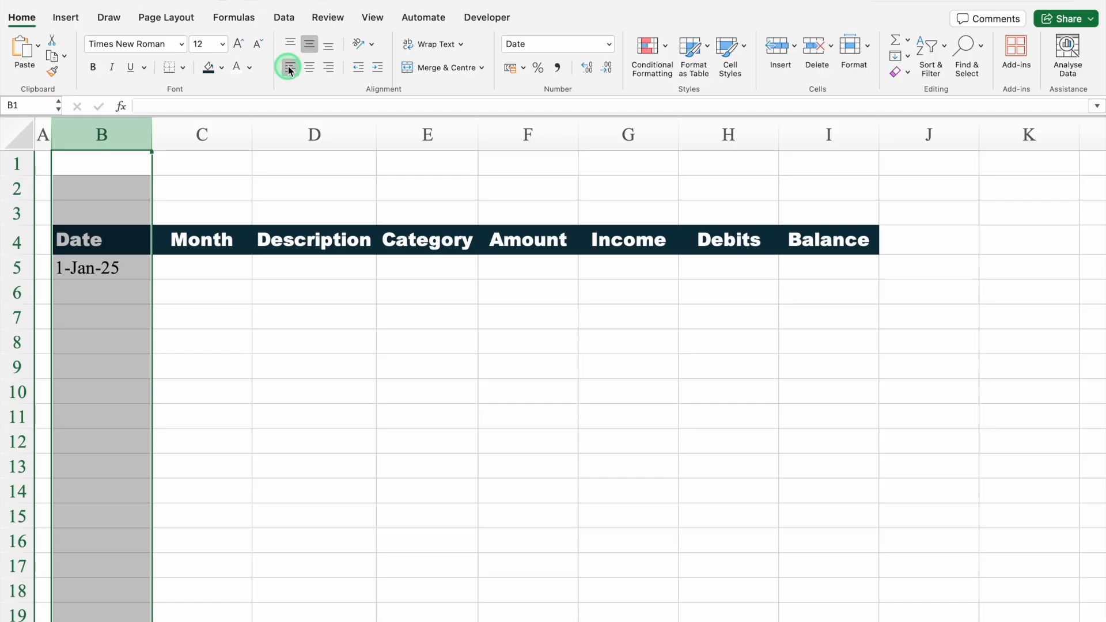
pyautogui.click(135, 247)
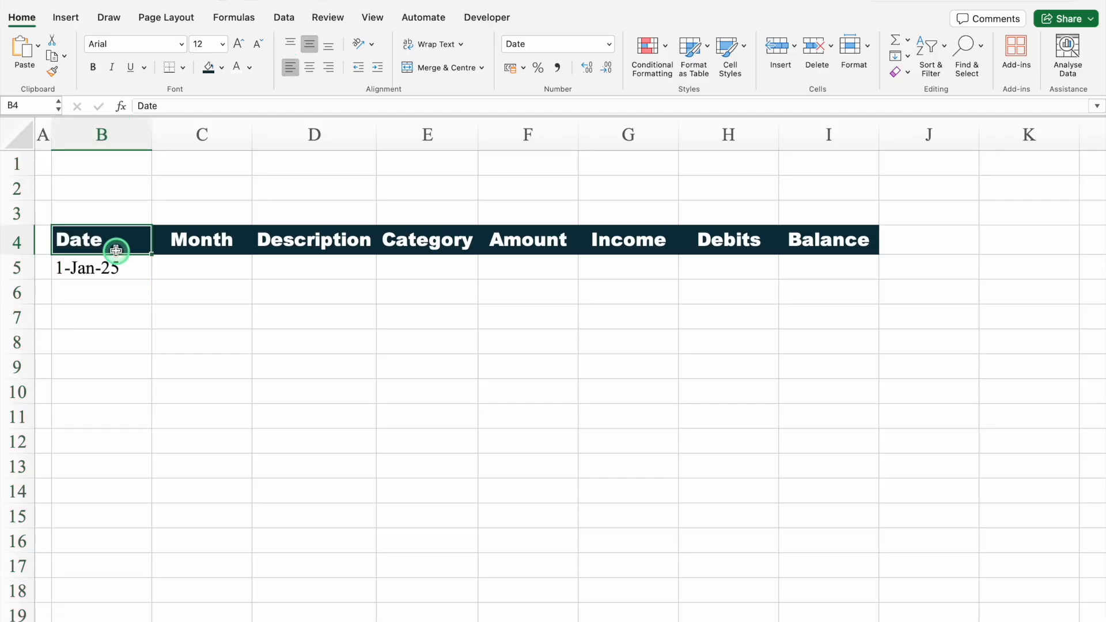
pyautogui.click(310, 69)
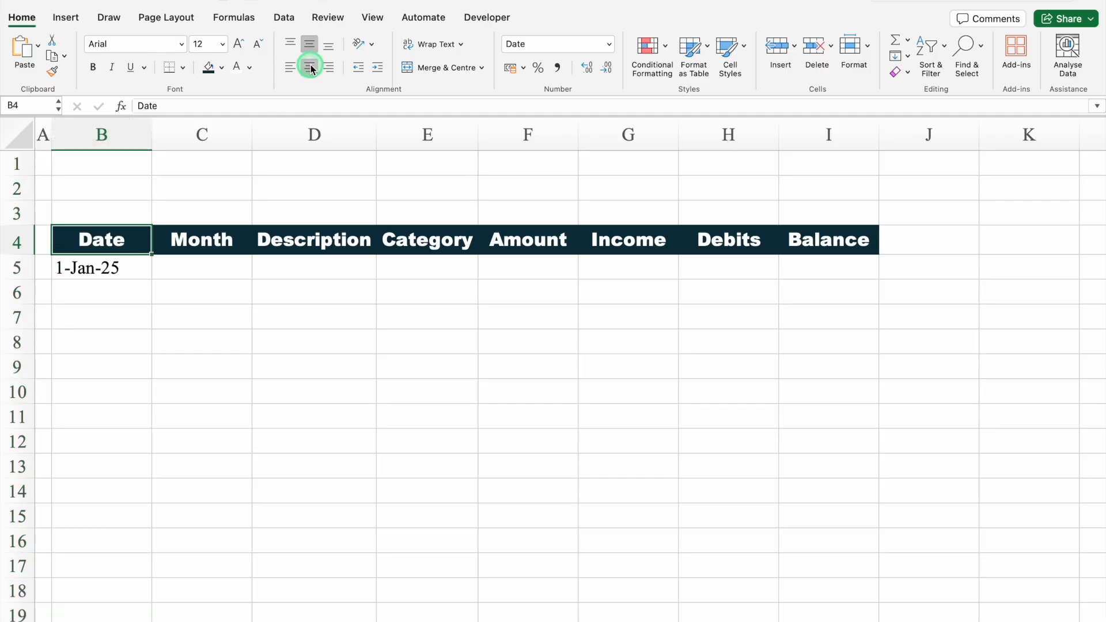
# Fill the date in B5 down as a daily series to B18.
pyautogui.click(136, 271)
pyautogui.moveTo(152, 279); pyautogui.dragTo(144, 594)
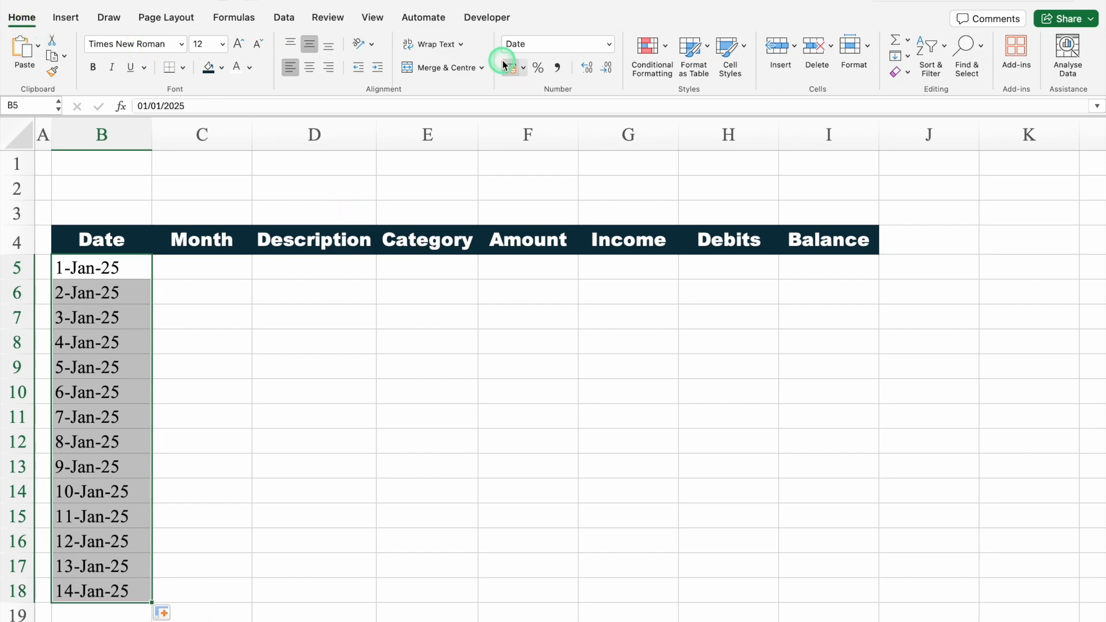
# Create a Classic conditional formatting rule for B5:B18 that uses a formula to determine which cells to format.
pyautogui.click(653, 51)
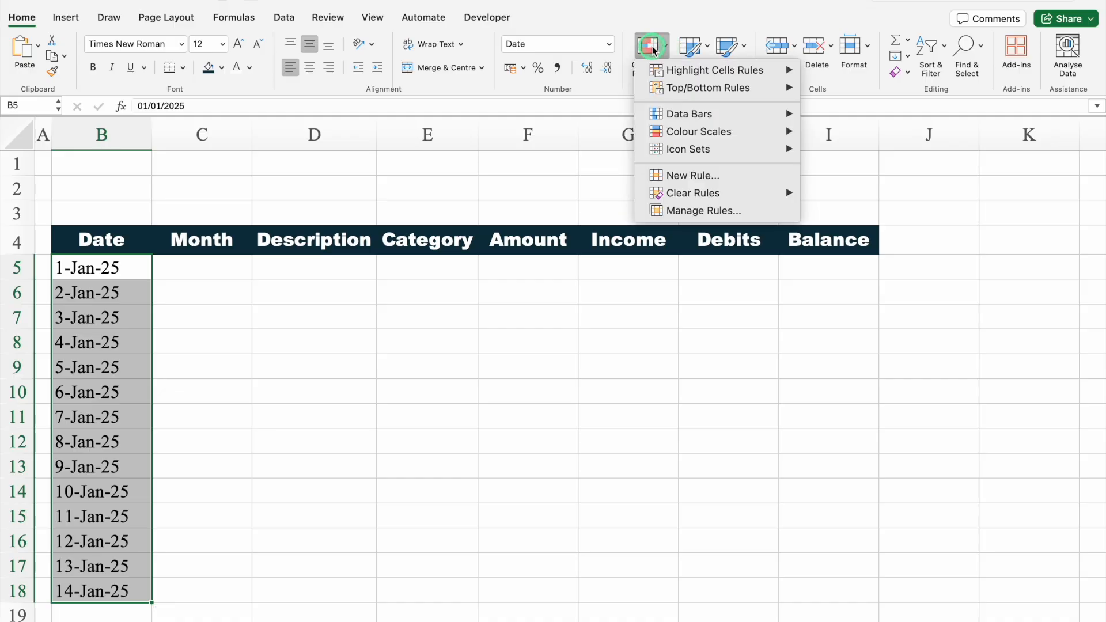
pyautogui.click(681, 176)
pyautogui.click(552, 144)
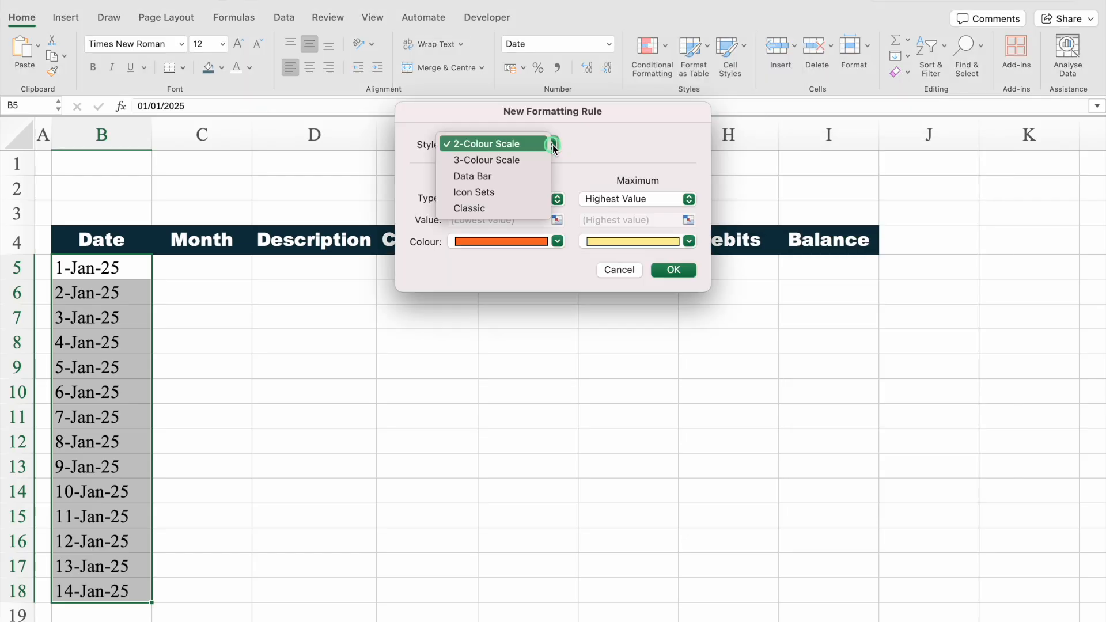
pyautogui.click(501, 209)
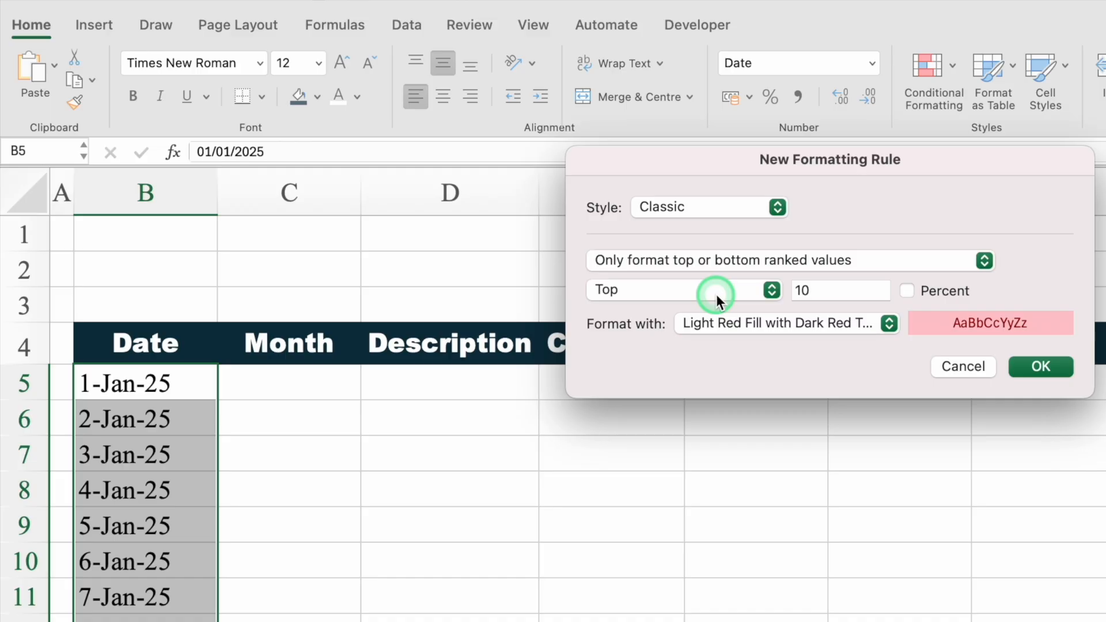
pyautogui.click(738, 266)
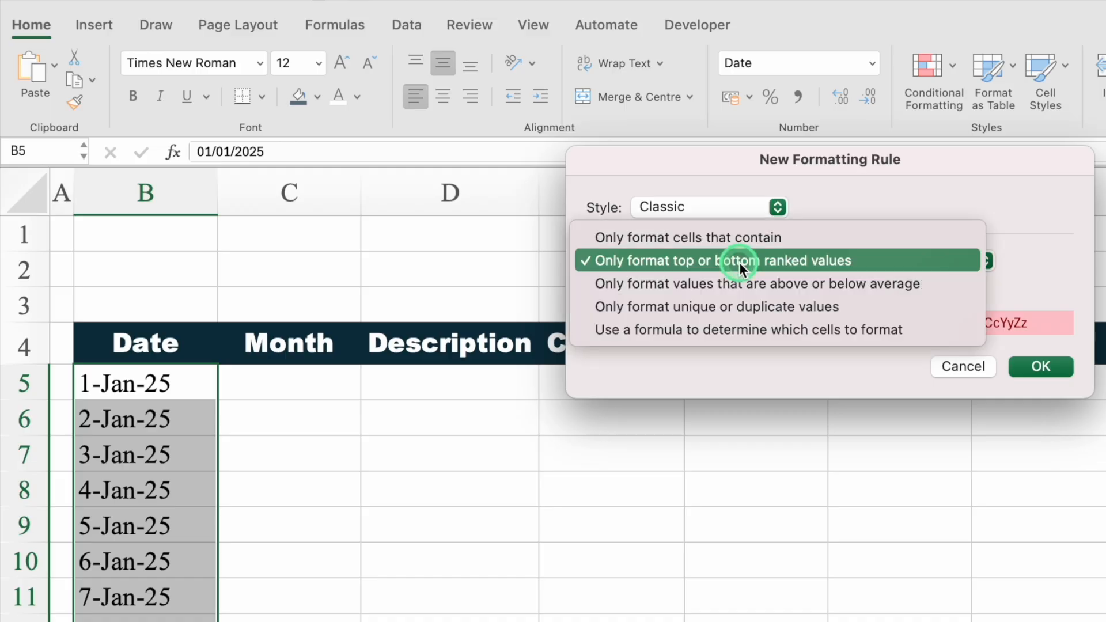
pyautogui.click(776, 333)
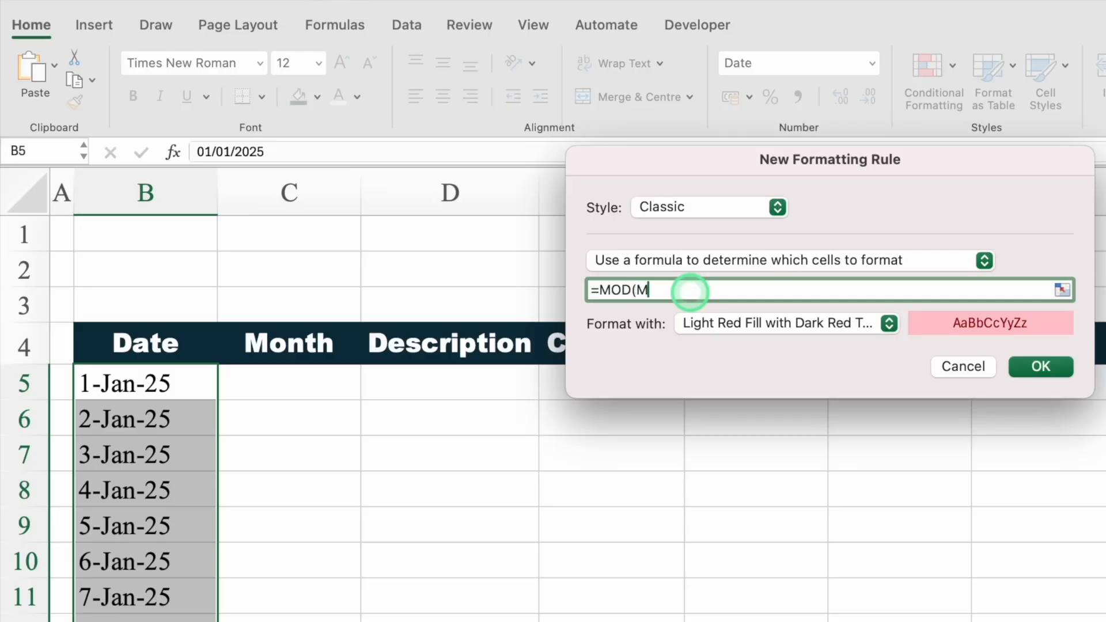
# Enter =MOD(MONTH($B5),2) as the formatting rule's formula, with only the column reference absolute.
pyautogui.write('=MOD(MONTH(')
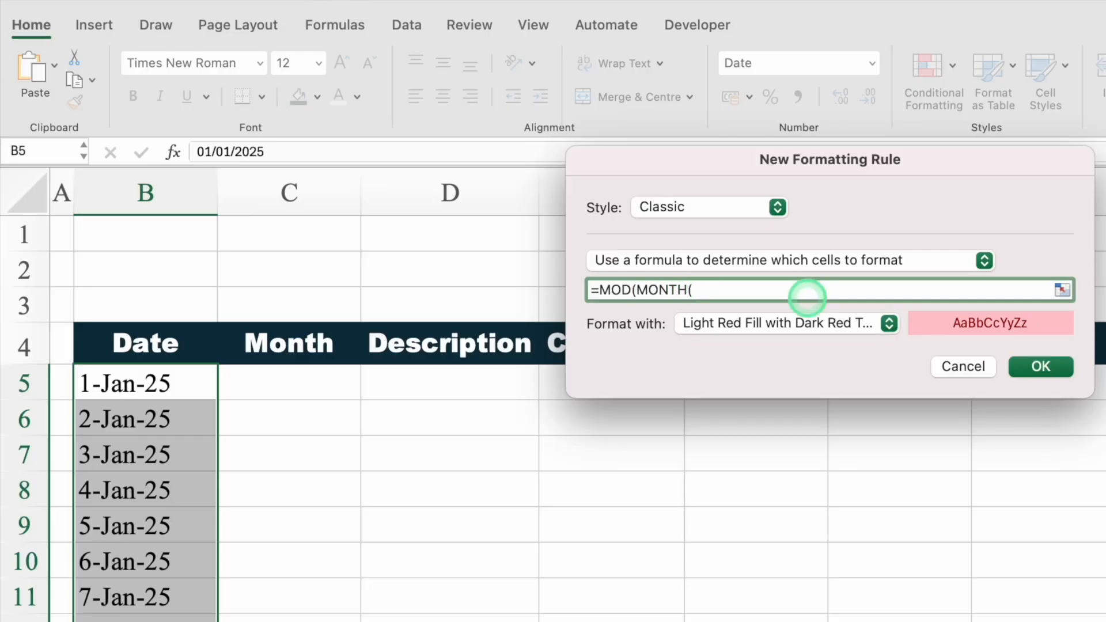
pyautogui.click(193, 374)
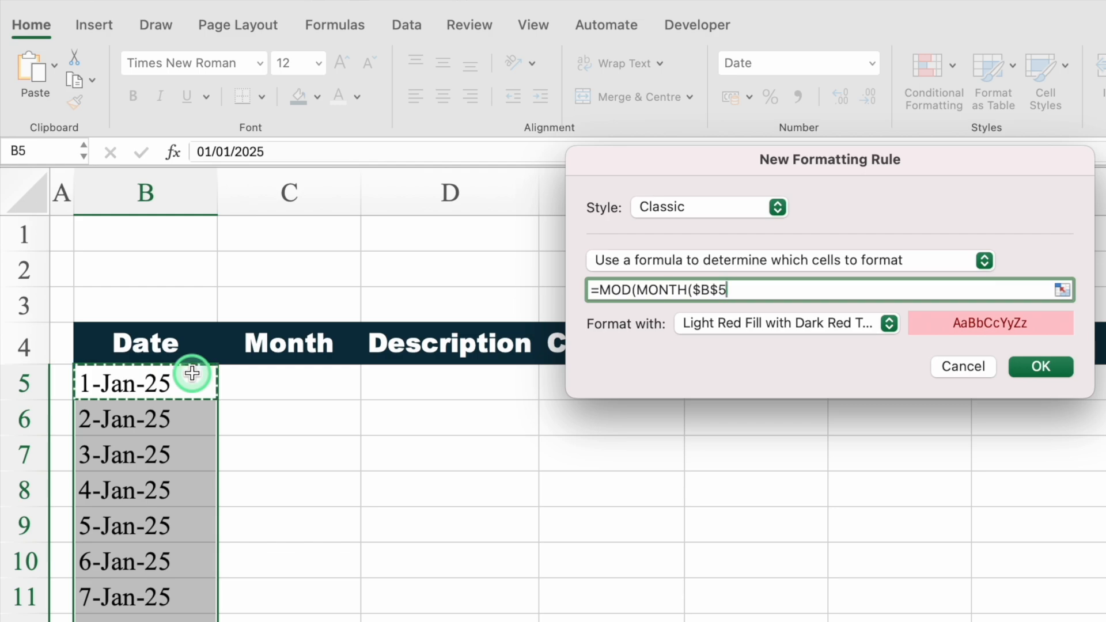
pyautogui.click(763, 282)
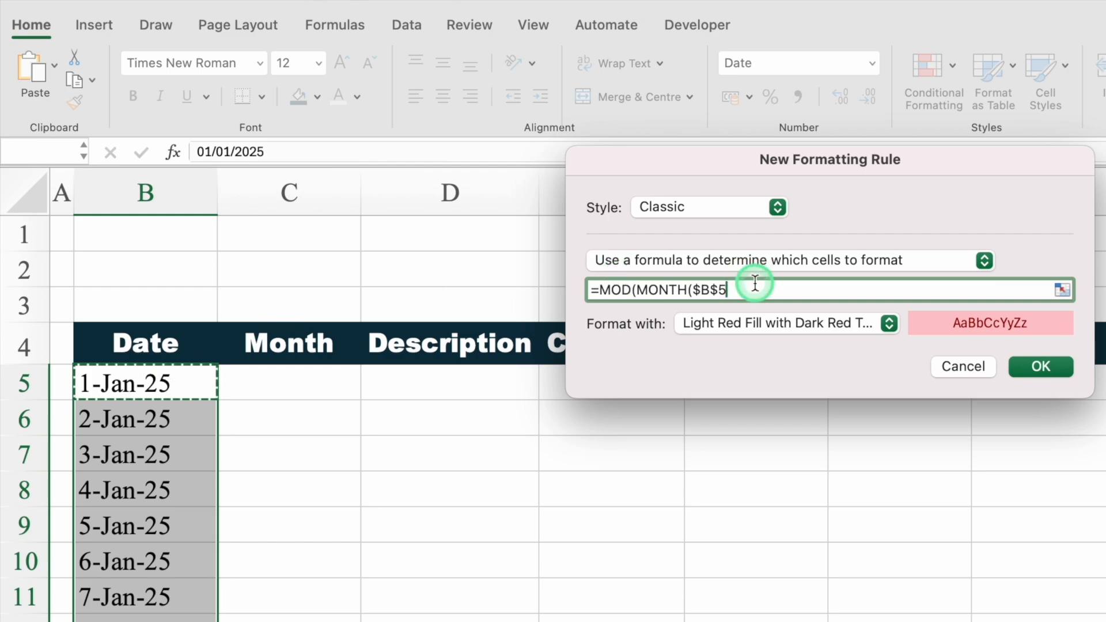
pyautogui.click(716, 291)
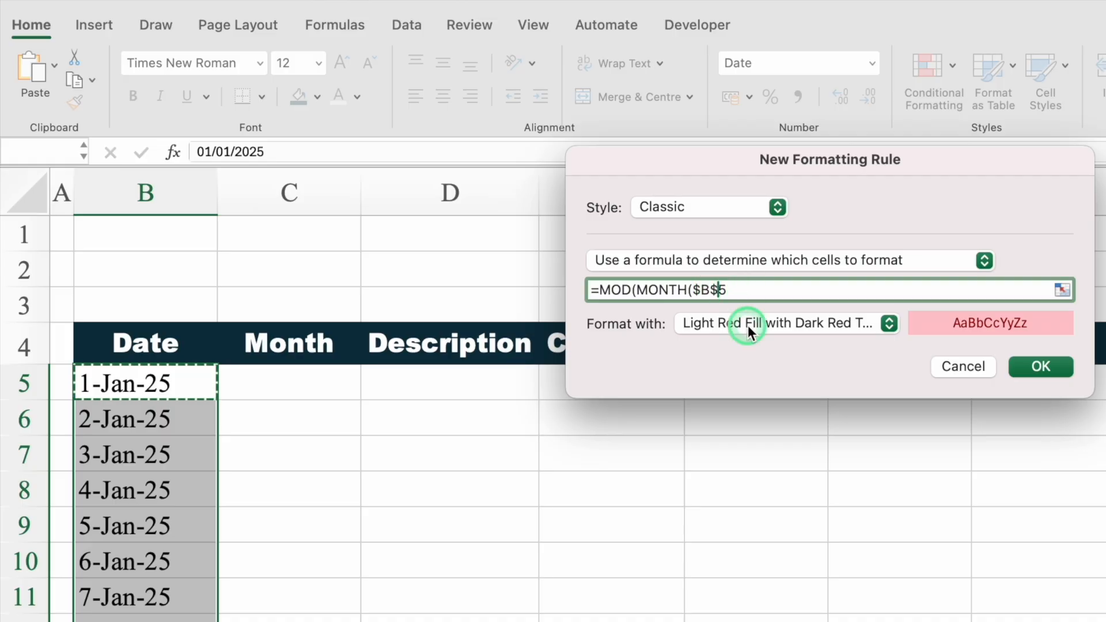
pyautogui.press('BackSpace')
pyautogui.click(747, 287)
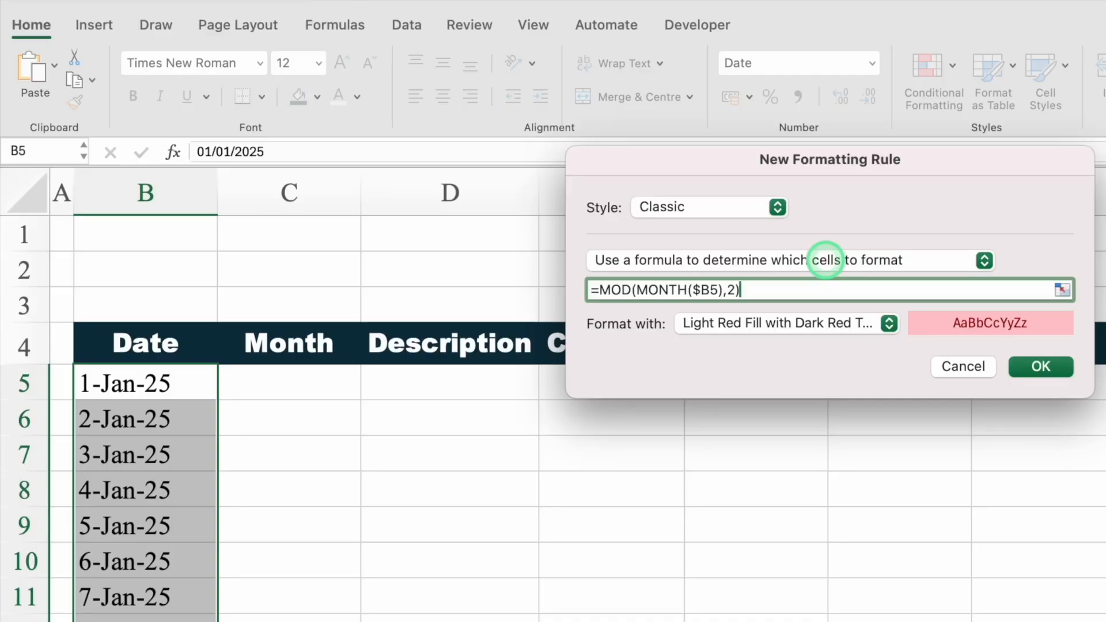
# Give the rule a customised format with a medium blue fill and white font, and apply it to the dates.
pyautogui.click(890, 324)
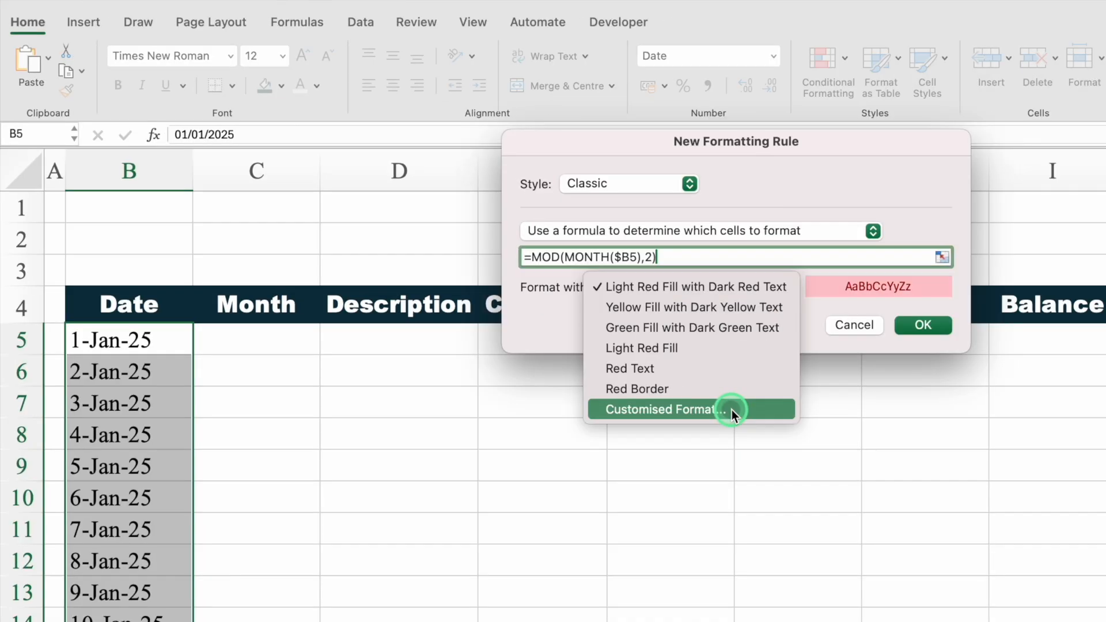
pyautogui.click(732, 410)
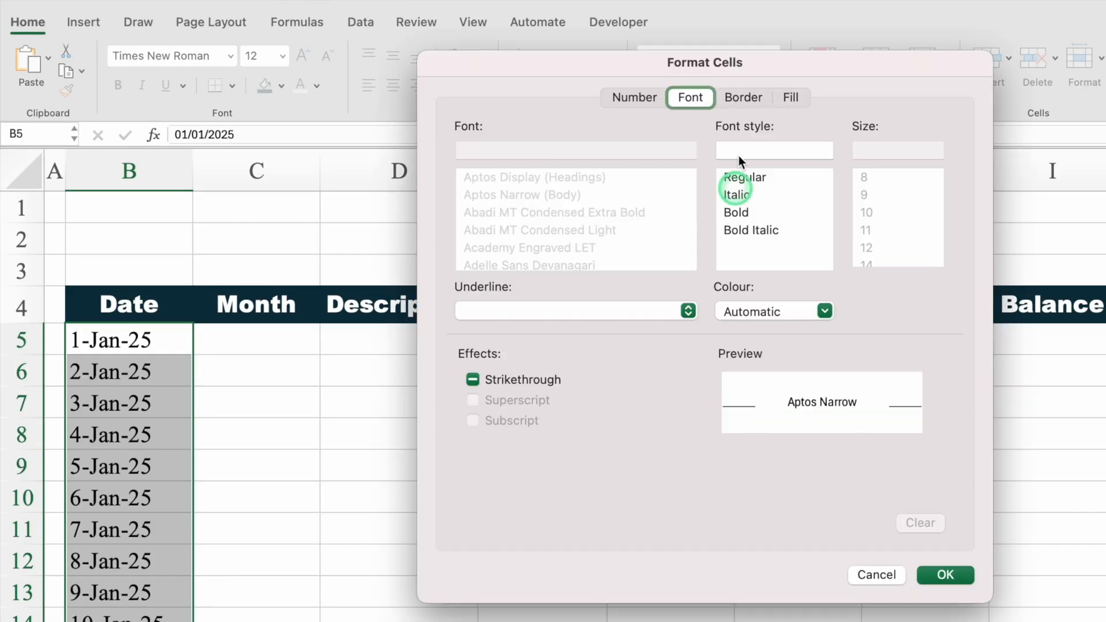
pyautogui.click(789, 99)
pyautogui.click(647, 167)
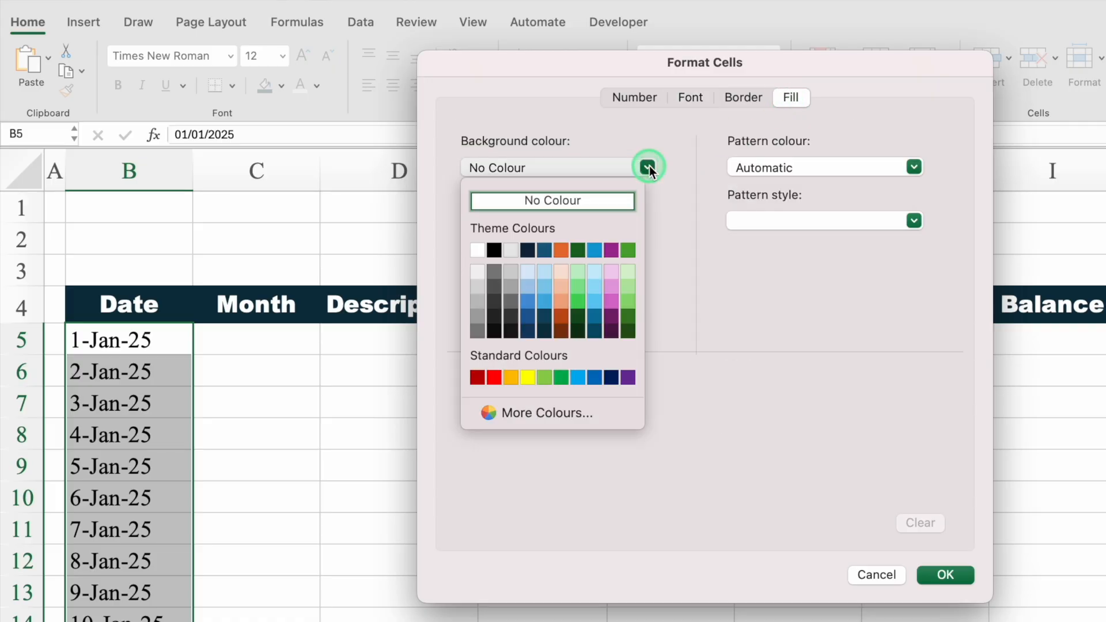
pyautogui.click(528, 304)
pyautogui.click(692, 97)
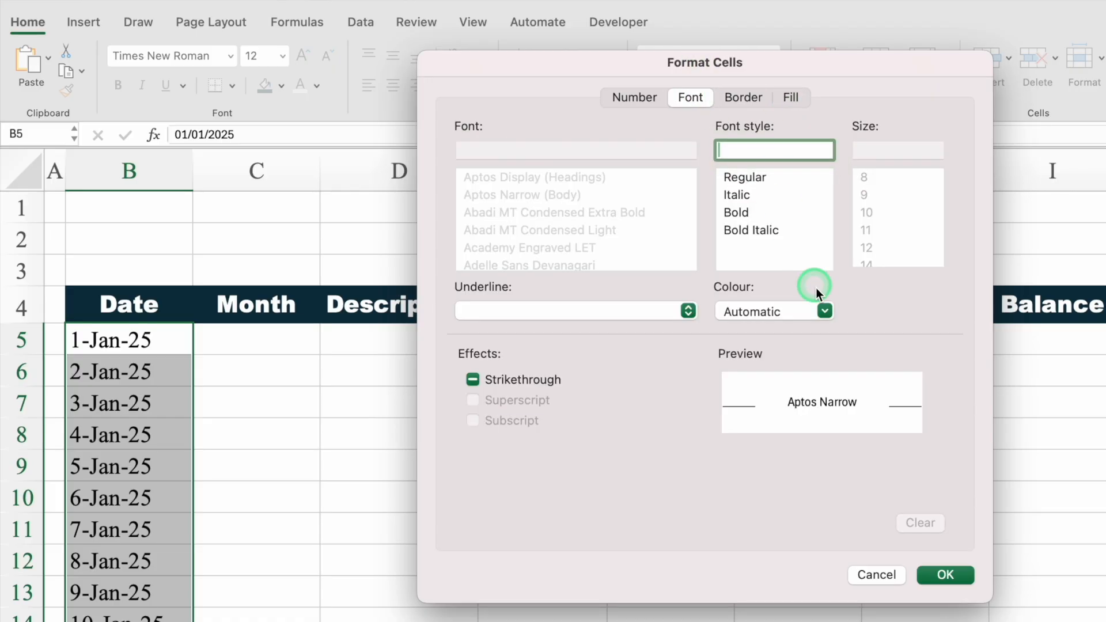
pyautogui.click(826, 312)
pyautogui.click(733, 394)
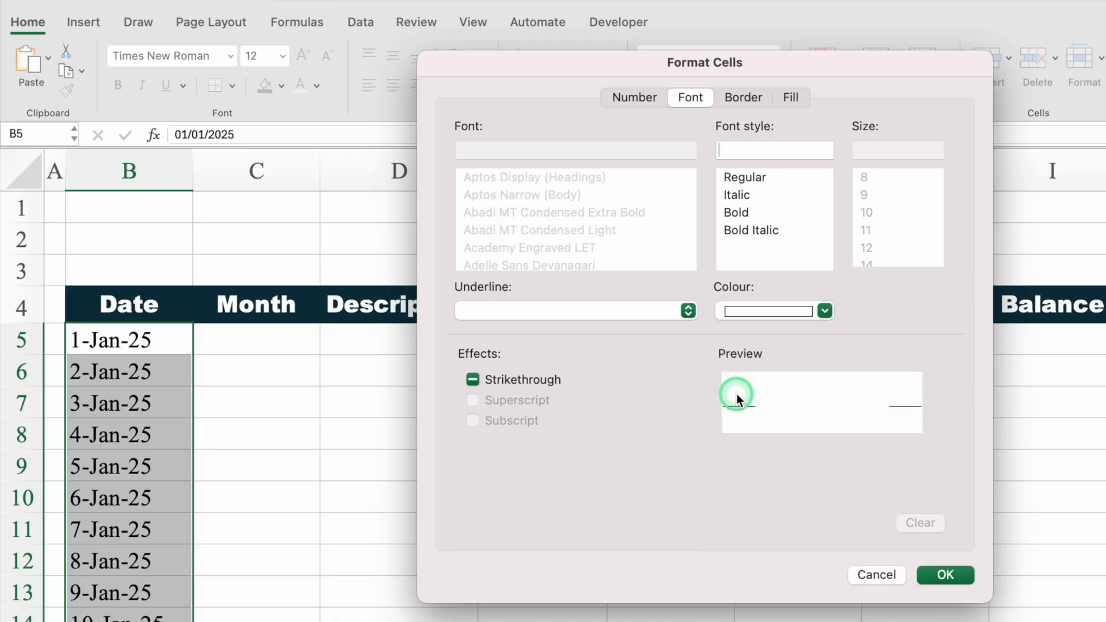
pyautogui.click(948, 576)
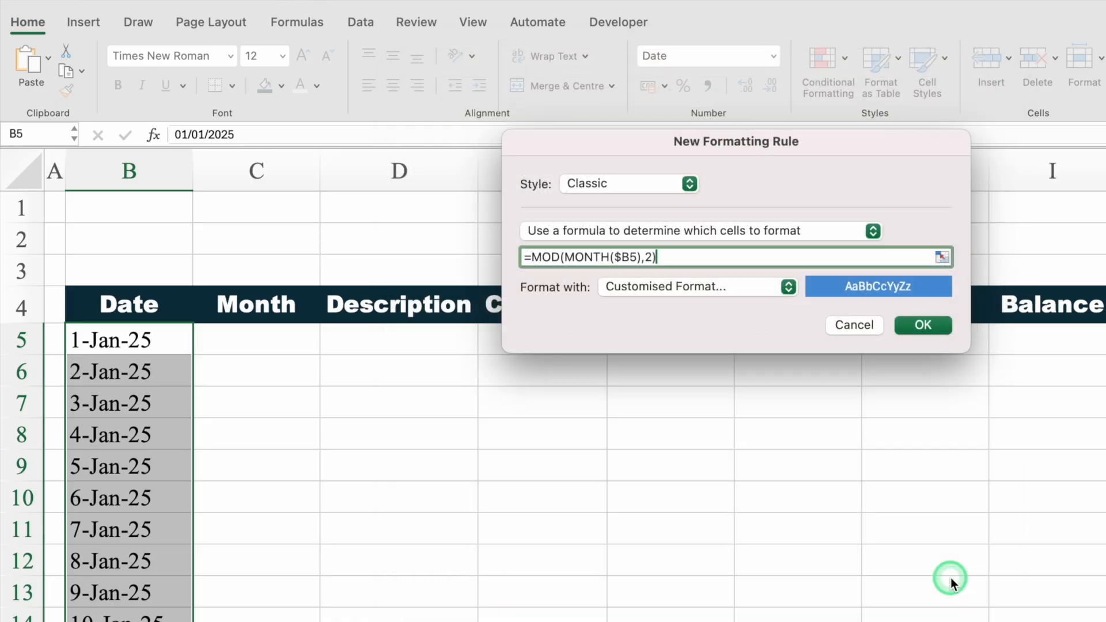
pyautogui.click(943, 330)
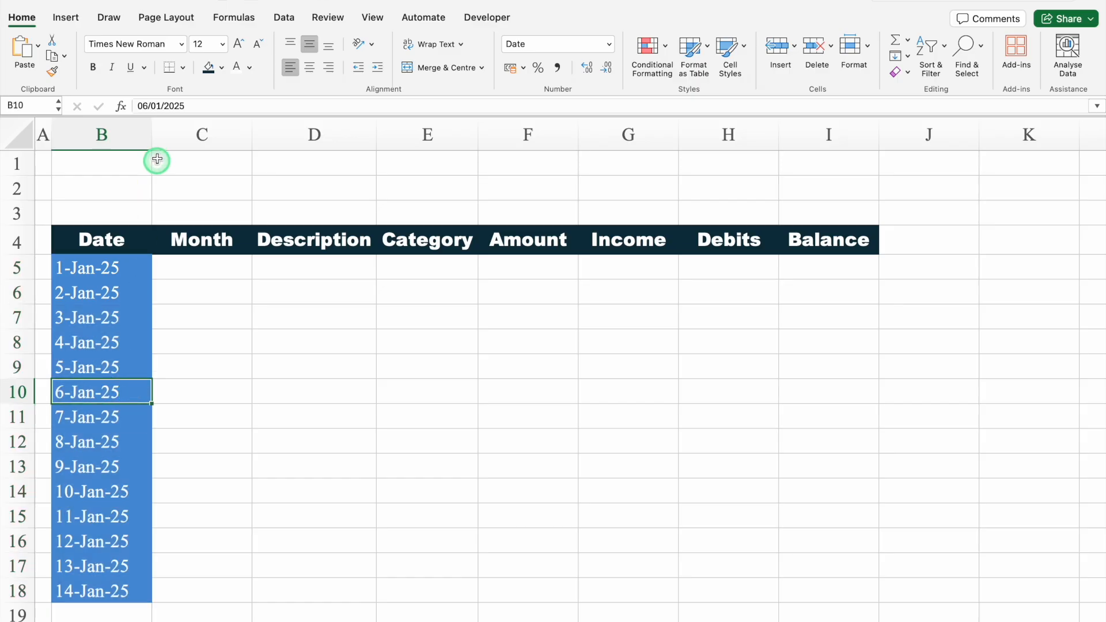
# Change B10 to 06/02/2025 and B15 to 11/03/2025, filling the dates down to B14 and B18 respectively.
pyautogui.click(160, 106)
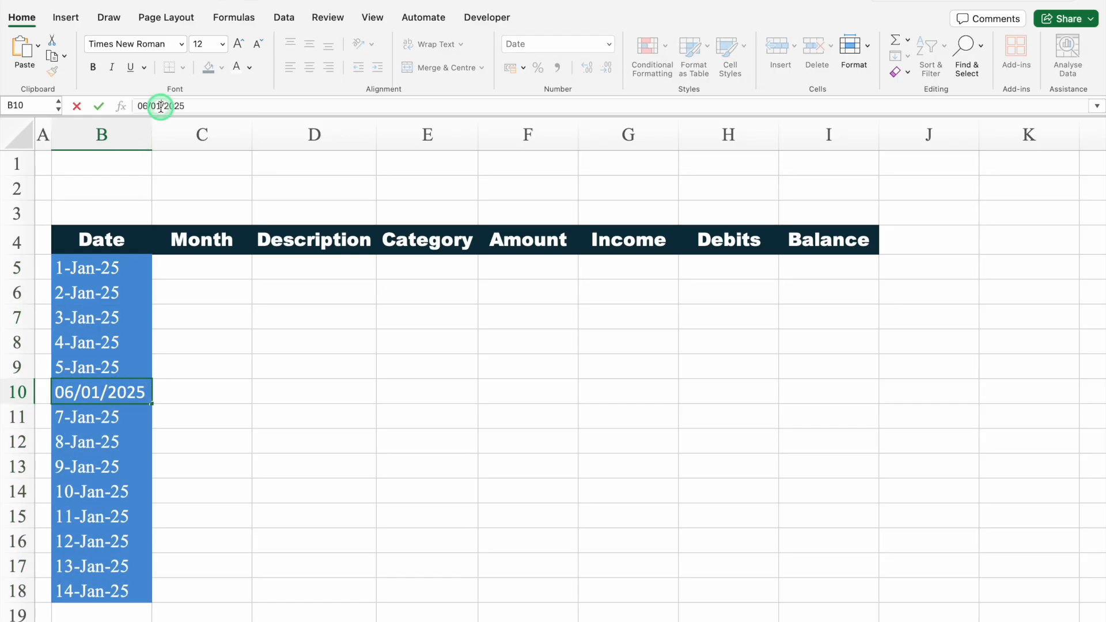
pyautogui.press('BackSpace')
pyautogui.write('2')
pyautogui.press('Return')
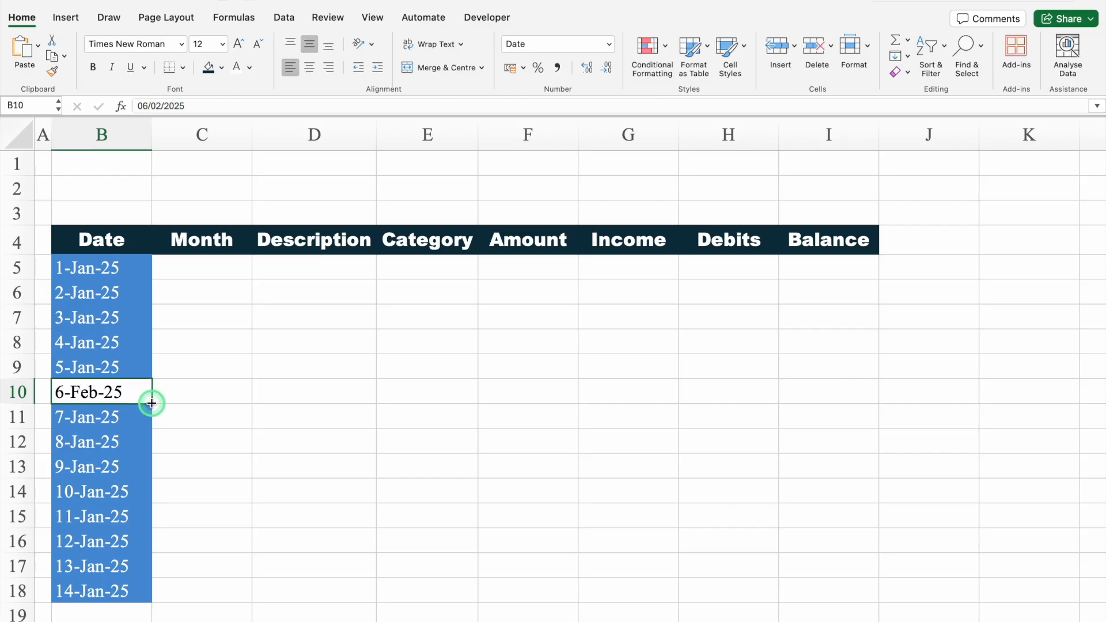
pyautogui.moveTo(151, 404); pyautogui.dragTo(151, 496)
pyautogui.click(129, 516)
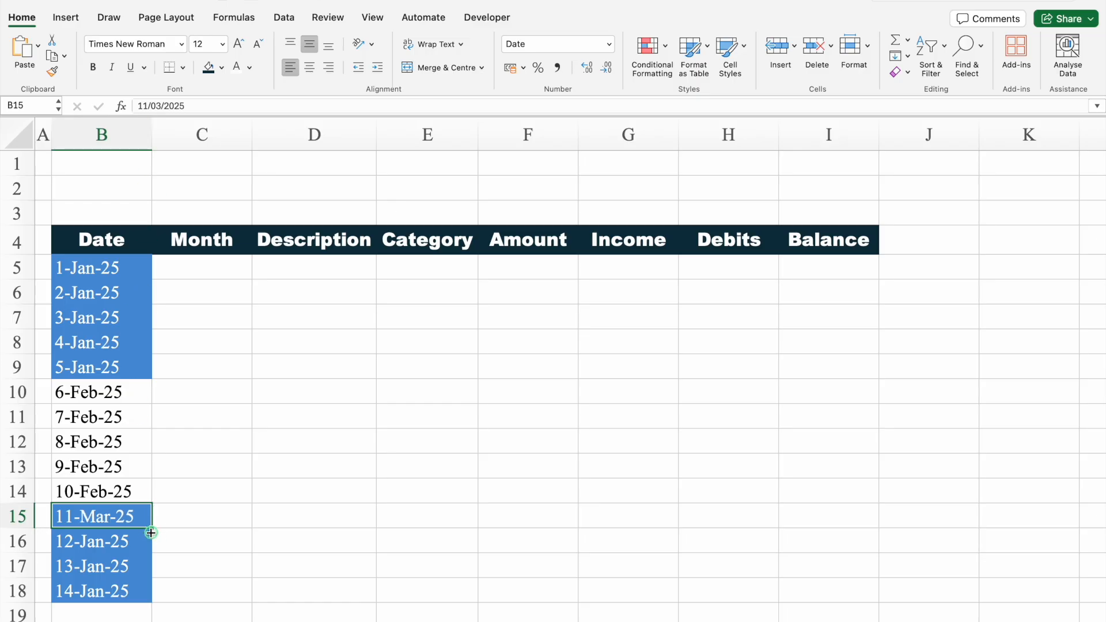
pyautogui.moveTo(151, 528); pyautogui.dragTo(151, 602)
# Apply all borders to the table range B4:I18.
pyautogui.click(121, 240)
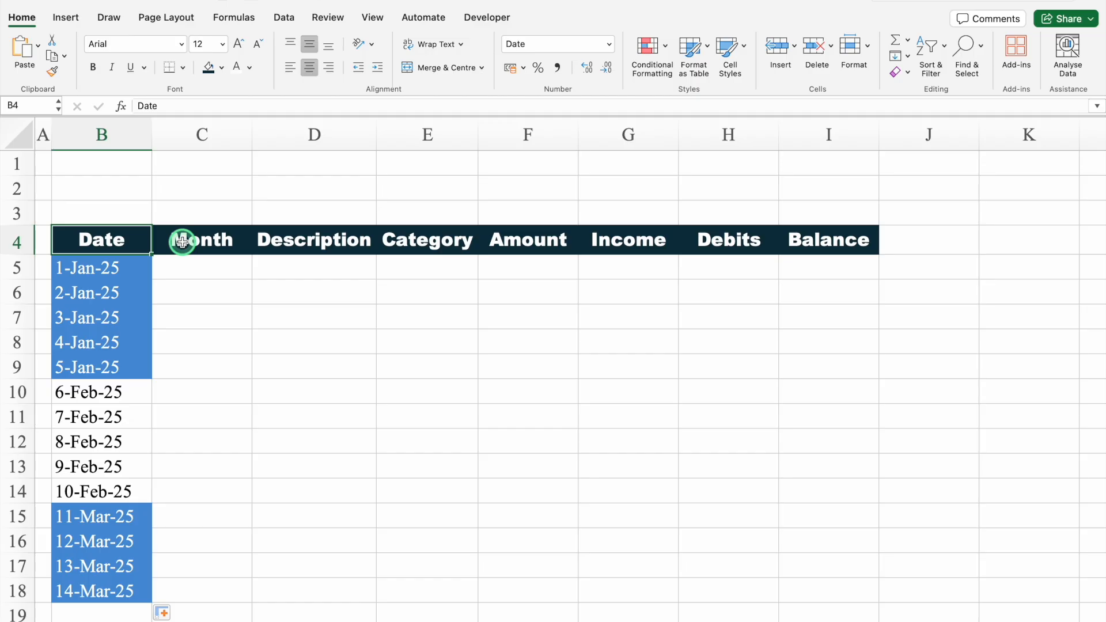
pyautogui.press('super+shift+Down')
pyautogui.press('super+shift+Right')
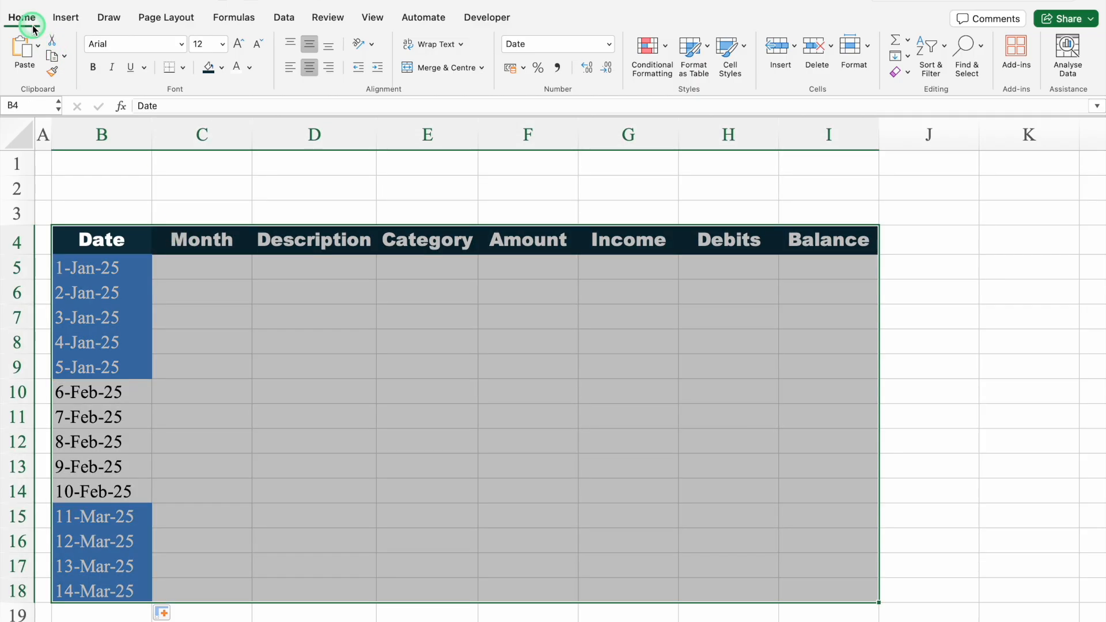
pyautogui.click(182, 68)
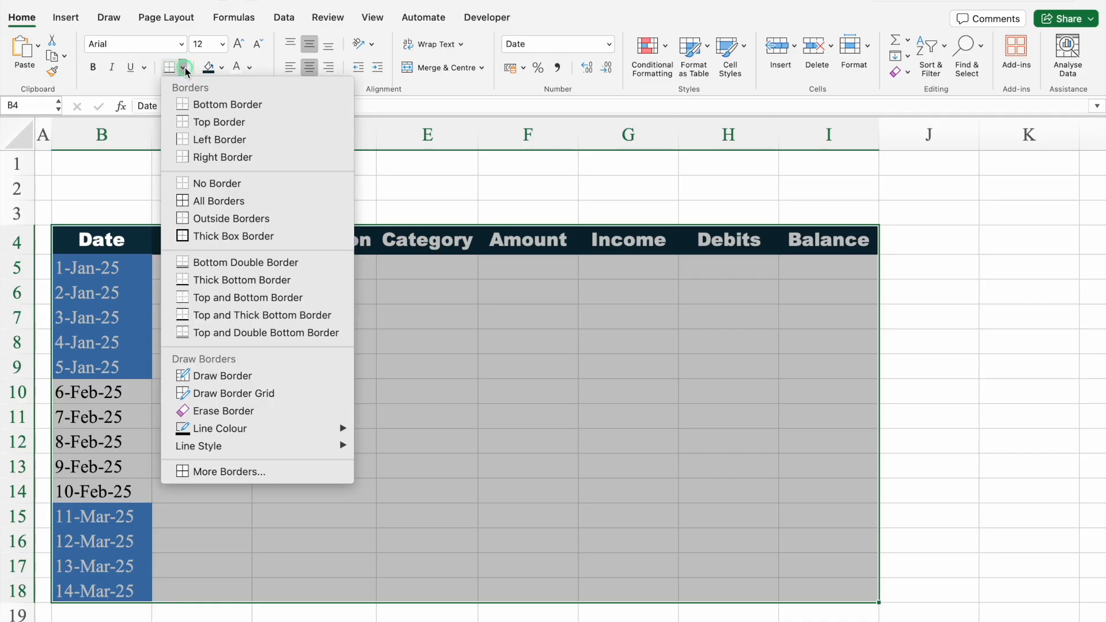
pyautogui.click(234, 201)
# Enter =TEXT(B5,"MMMM") in C5 to get the month name, and fill the formula down to C18.
pyautogui.click(219, 269)
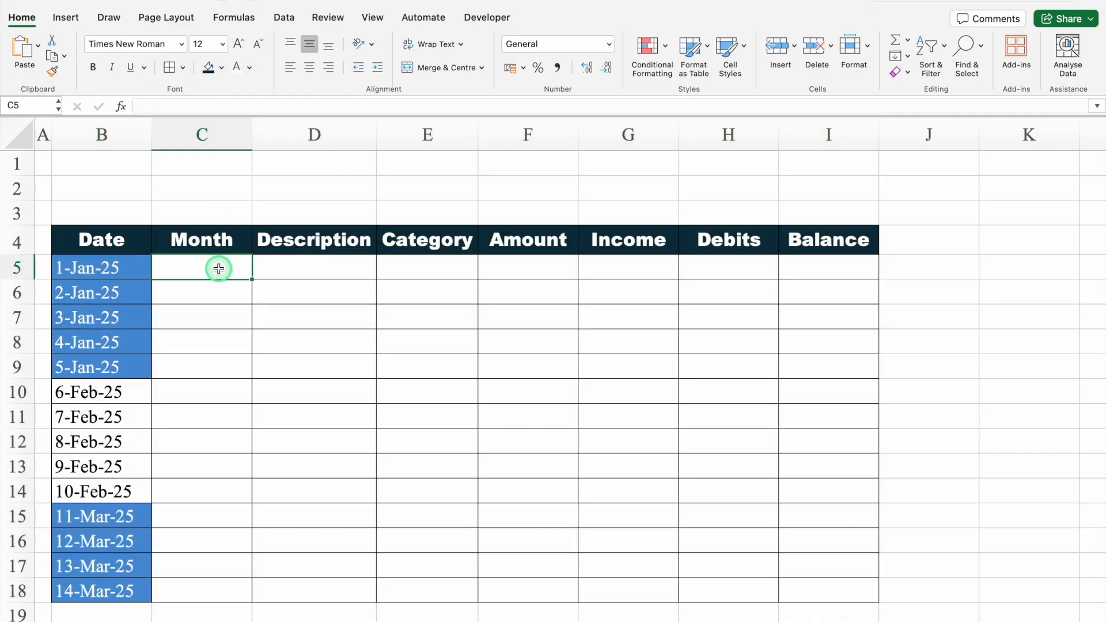
pyautogui.write('=')
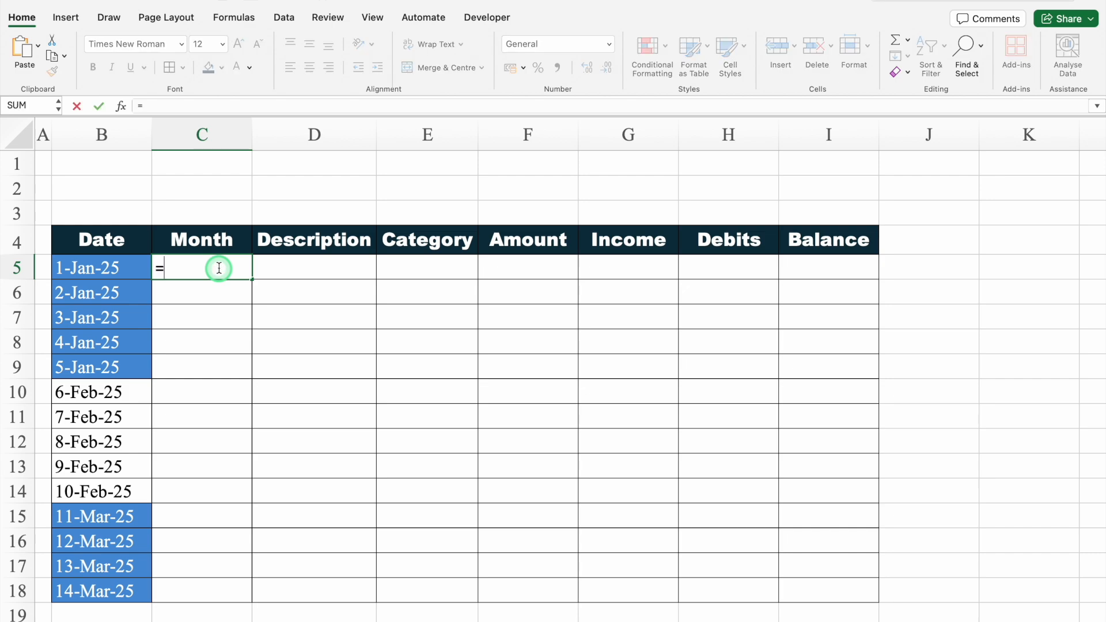
pyautogui.write('TE')
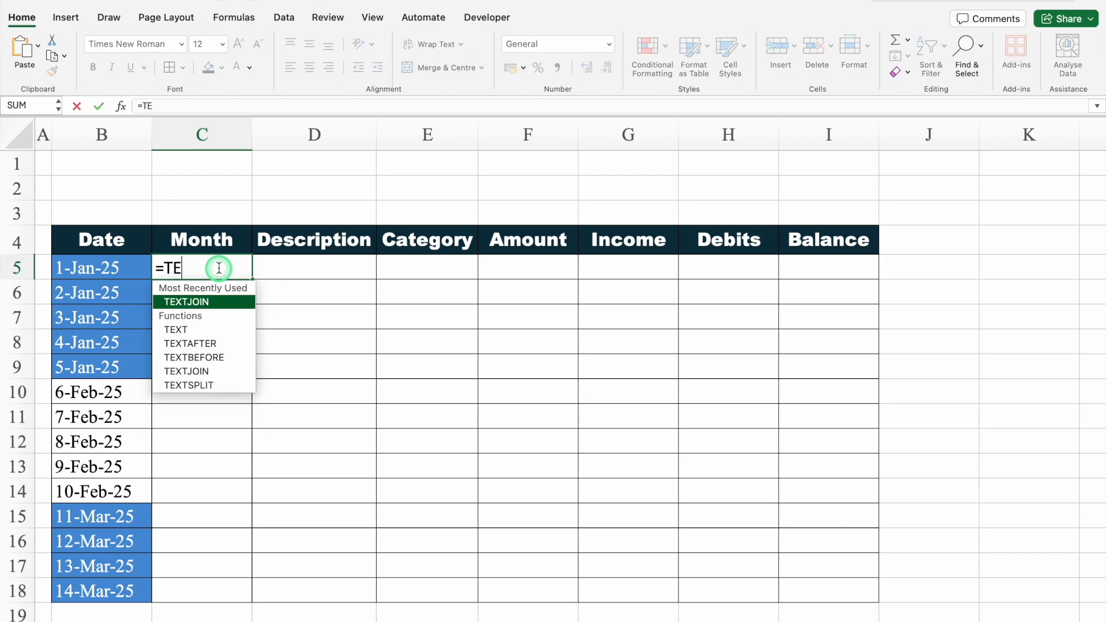
pyautogui.doubleClick(207, 329)
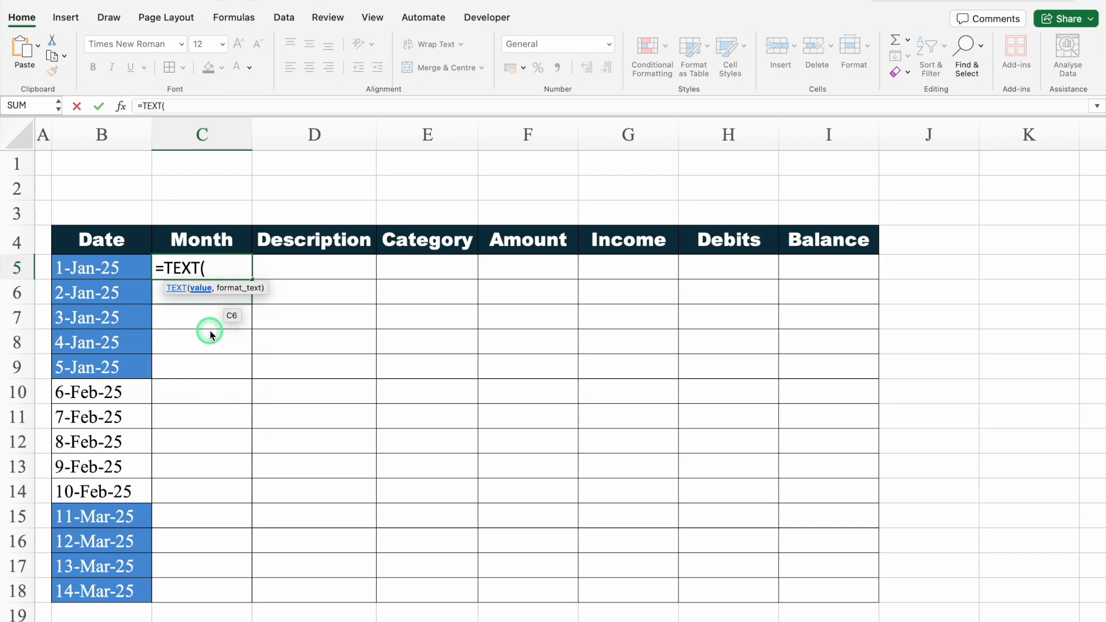
pyautogui.click(119, 265)
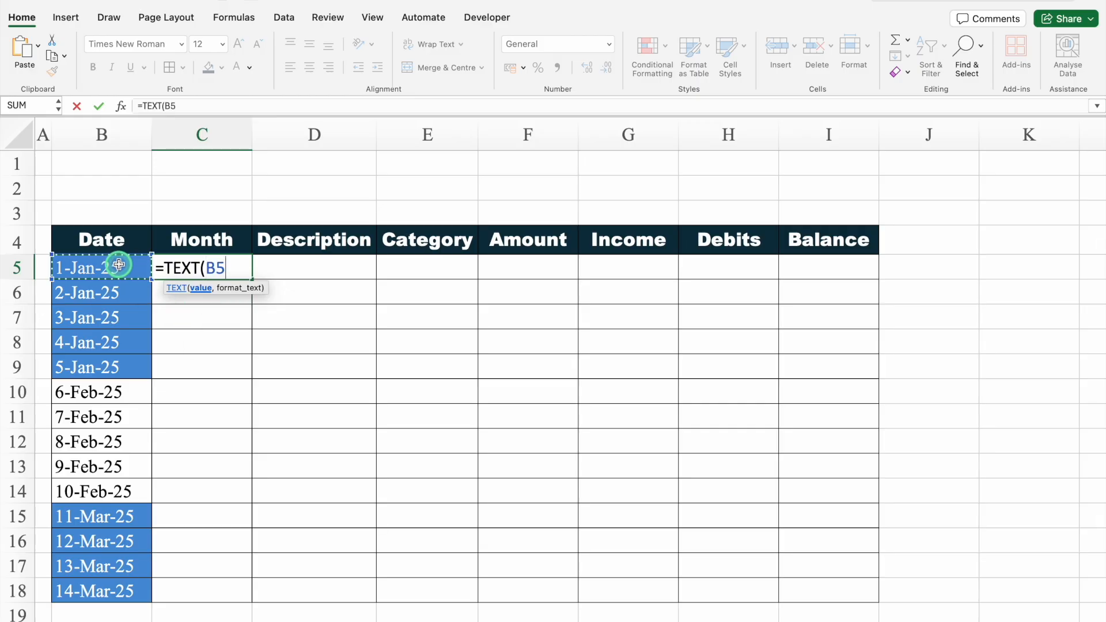
pyautogui.write(',"')
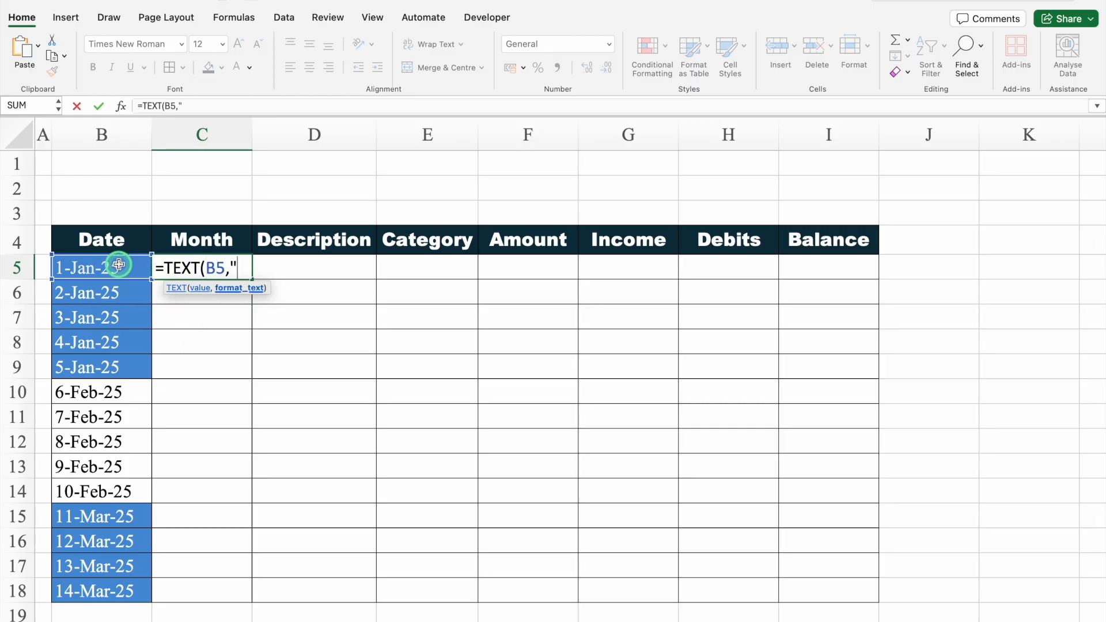
pyautogui.write('MMMM')
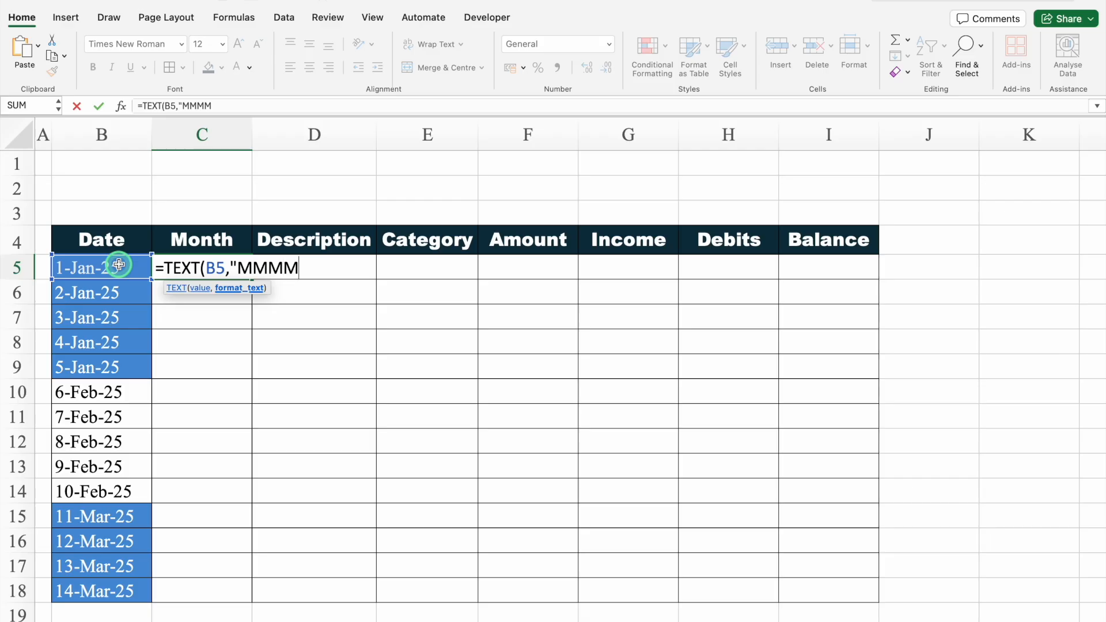
pyautogui.write('")')
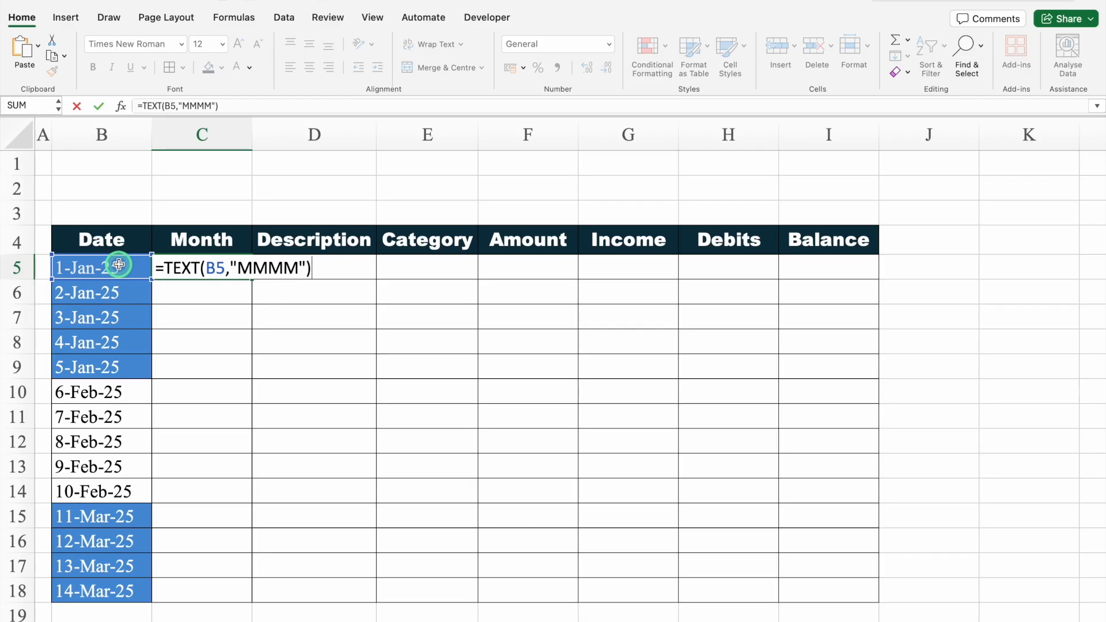
pyautogui.press('Return')
pyautogui.click(209, 267)
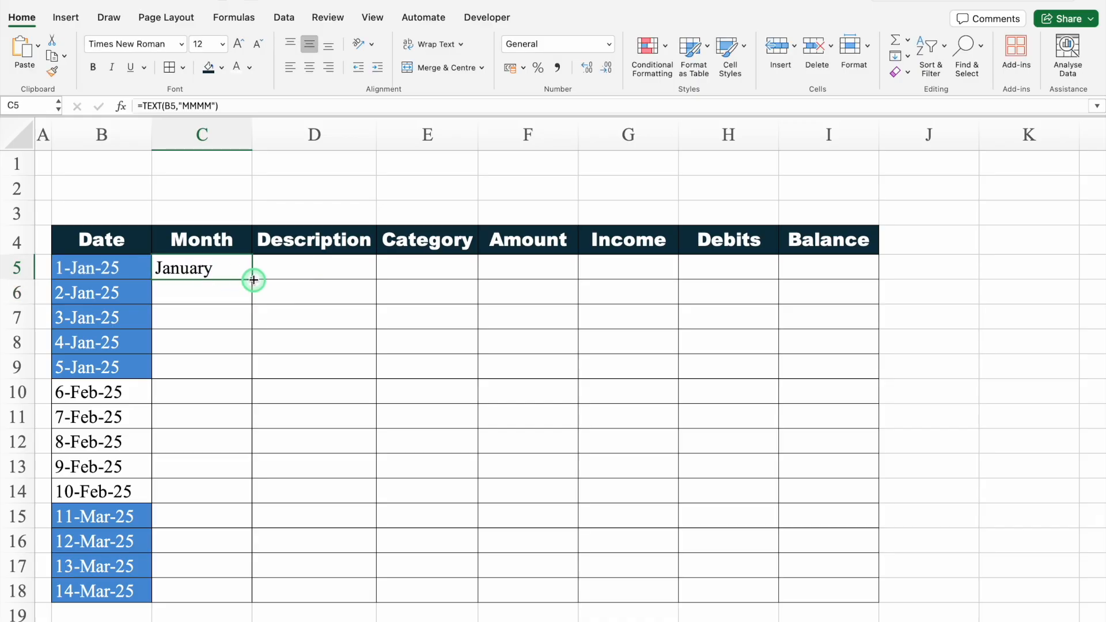
pyautogui.doubleClick(254, 280)
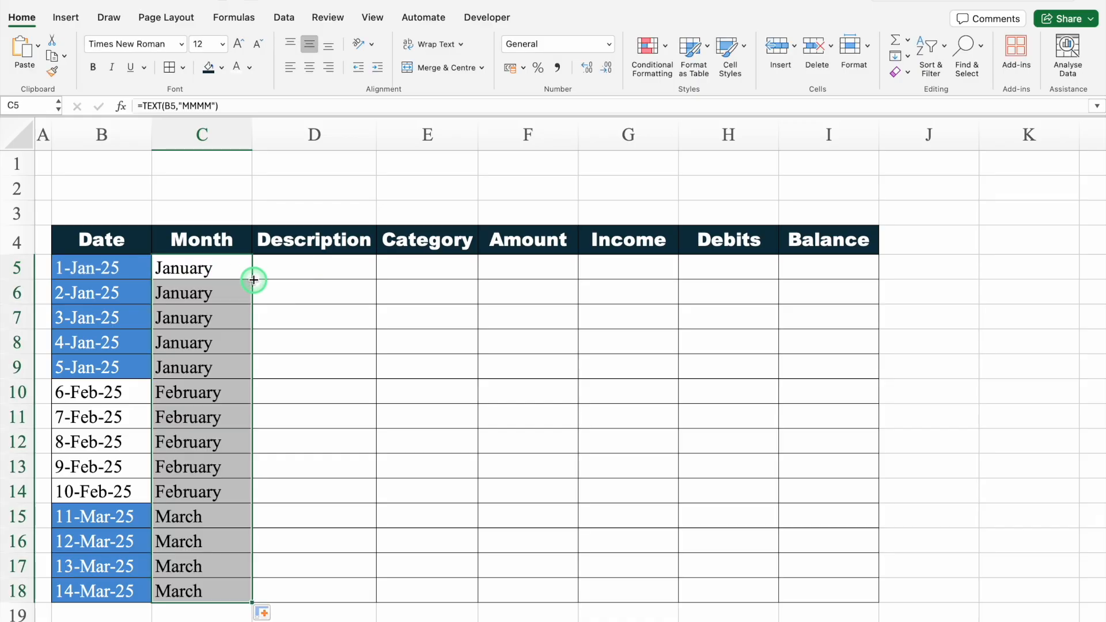
# Set up data validation on the Category cells E5:E18 that allows only values from a list.
pyautogui.click(417, 264)
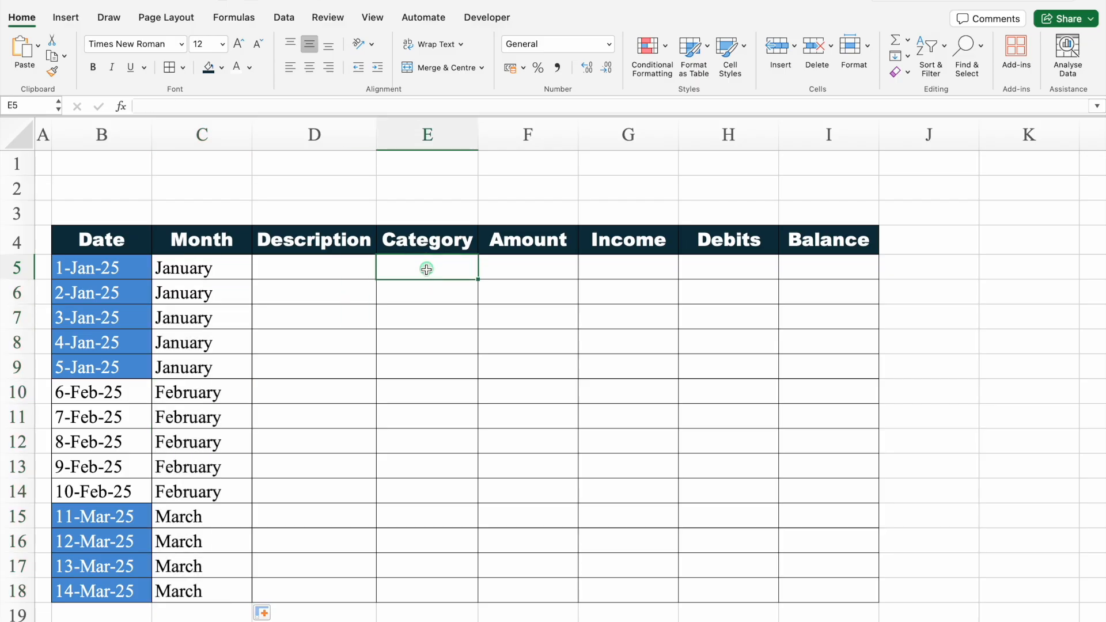
pyautogui.moveTo(418, 264); pyautogui.dragTo(447, 588)
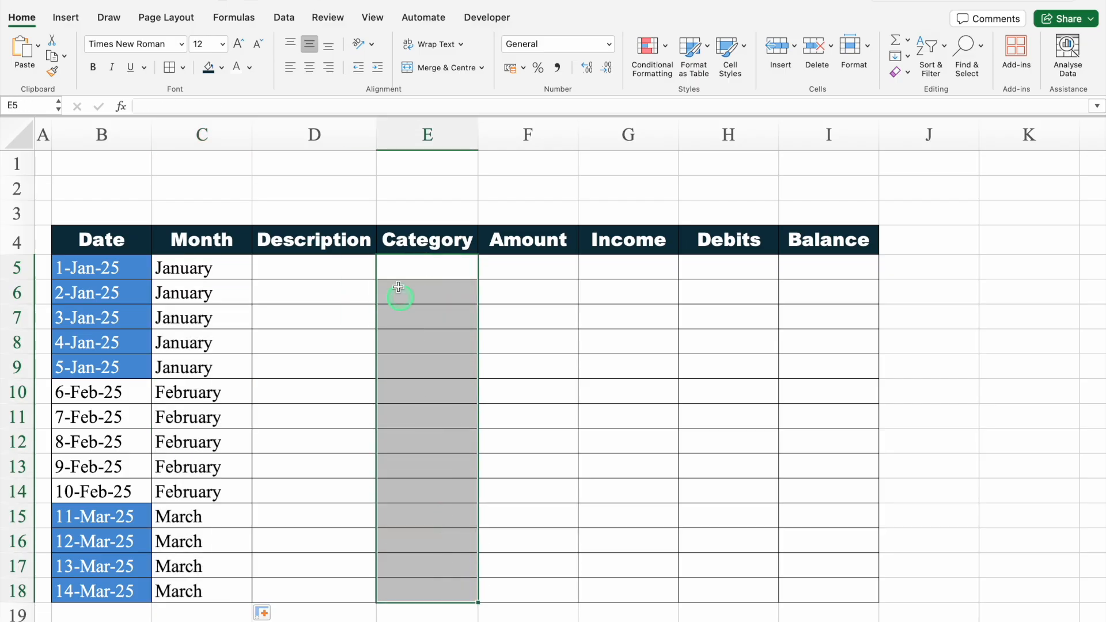
pyautogui.click(285, 24)
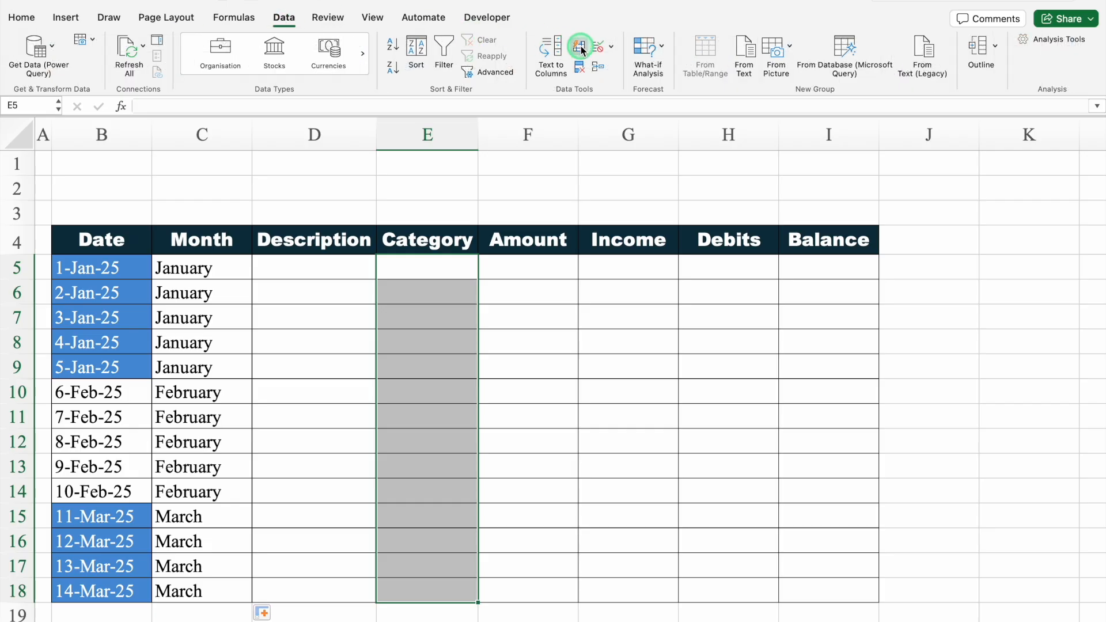
pyautogui.click(613, 50)
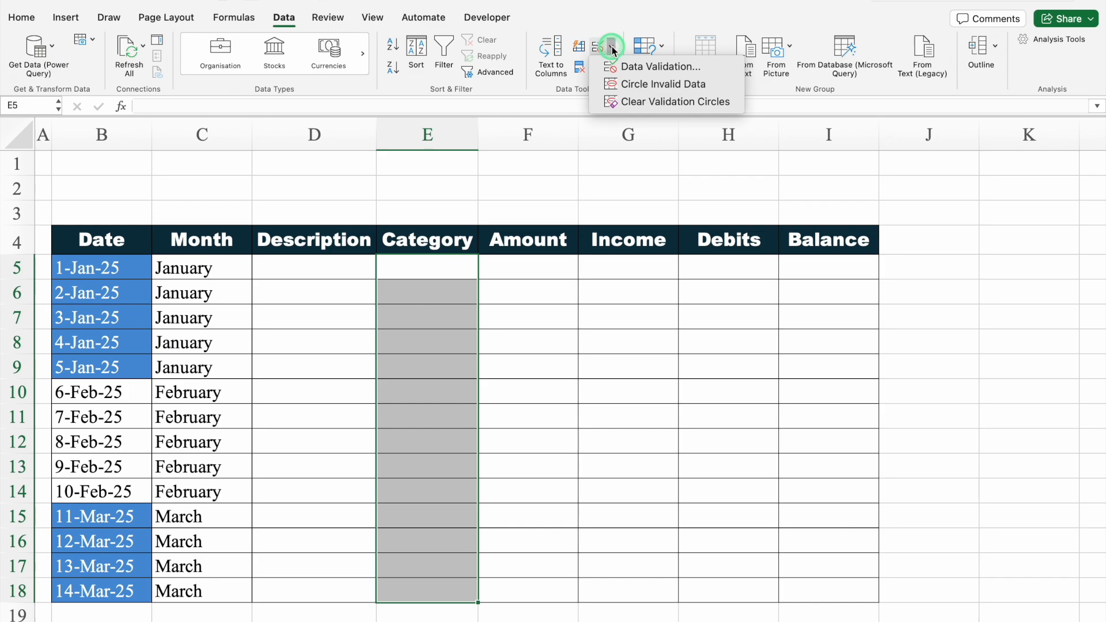
pyautogui.click(641, 68)
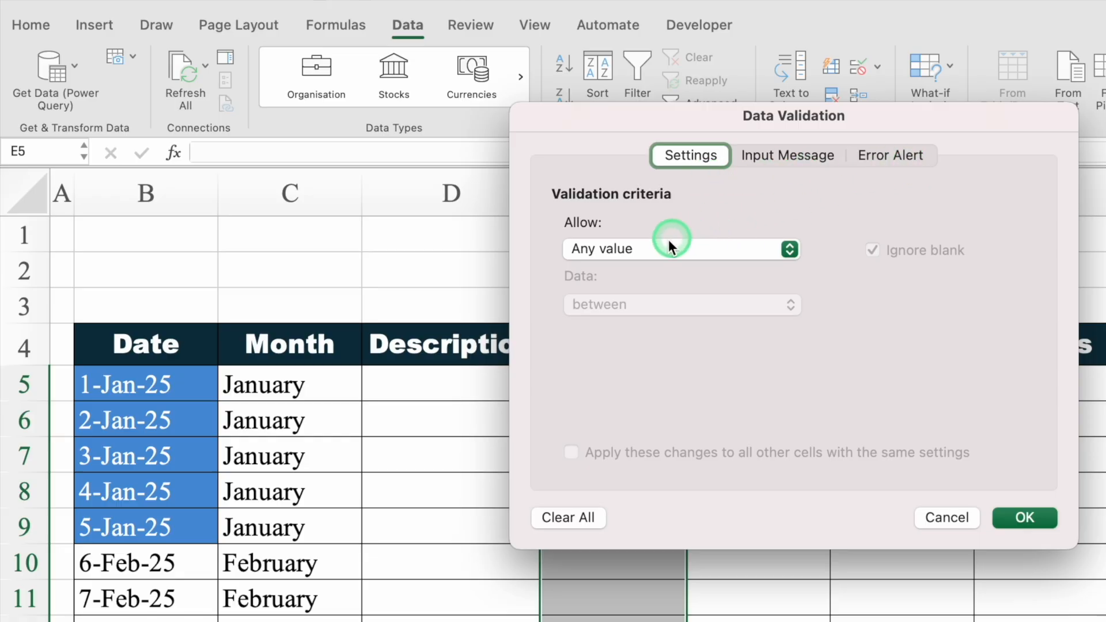
pyautogui.click(790, 250)
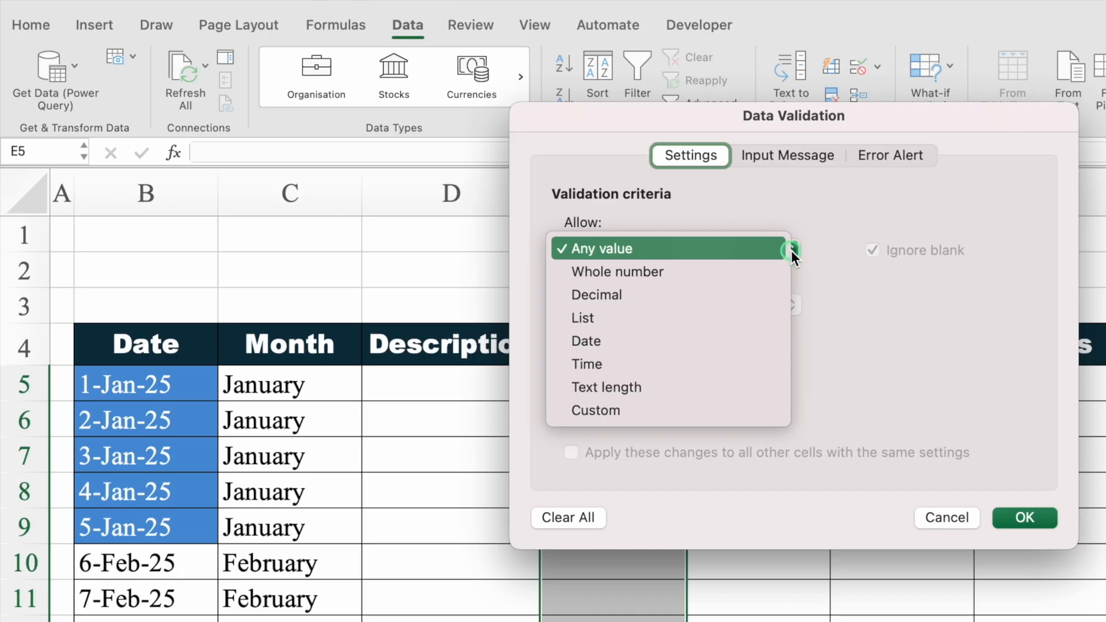
pyautogui.click(706, 317)
# Enter Income,Entertainment,Groceries,Food,Investment as the validation list's source and apply it.
pyautogui.click(649, 362)
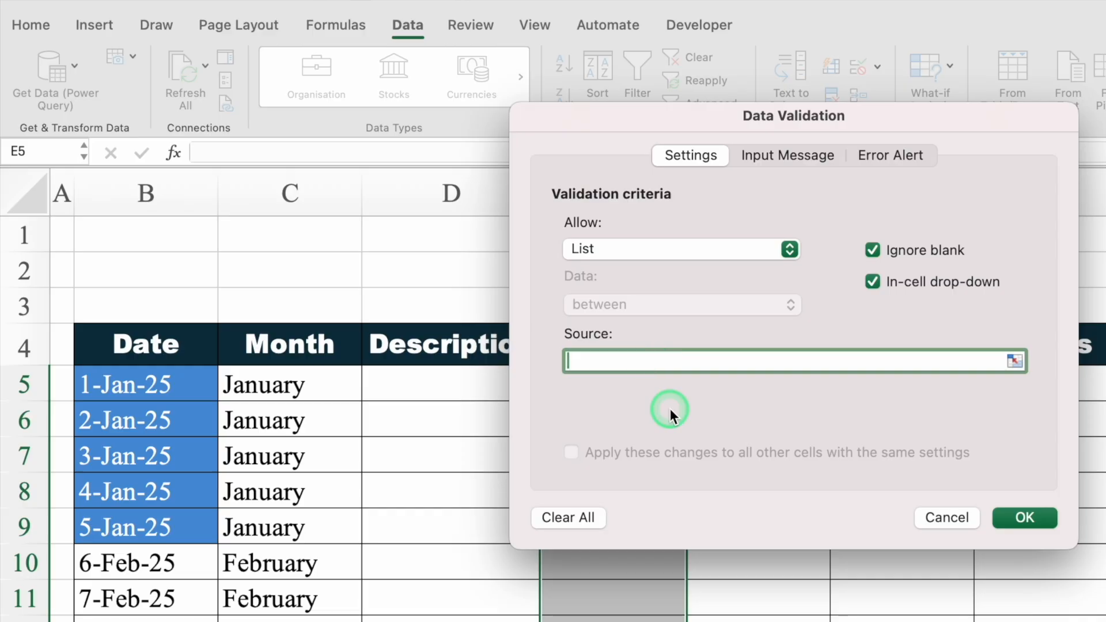
pyautogui.write('Income,Entertainment')
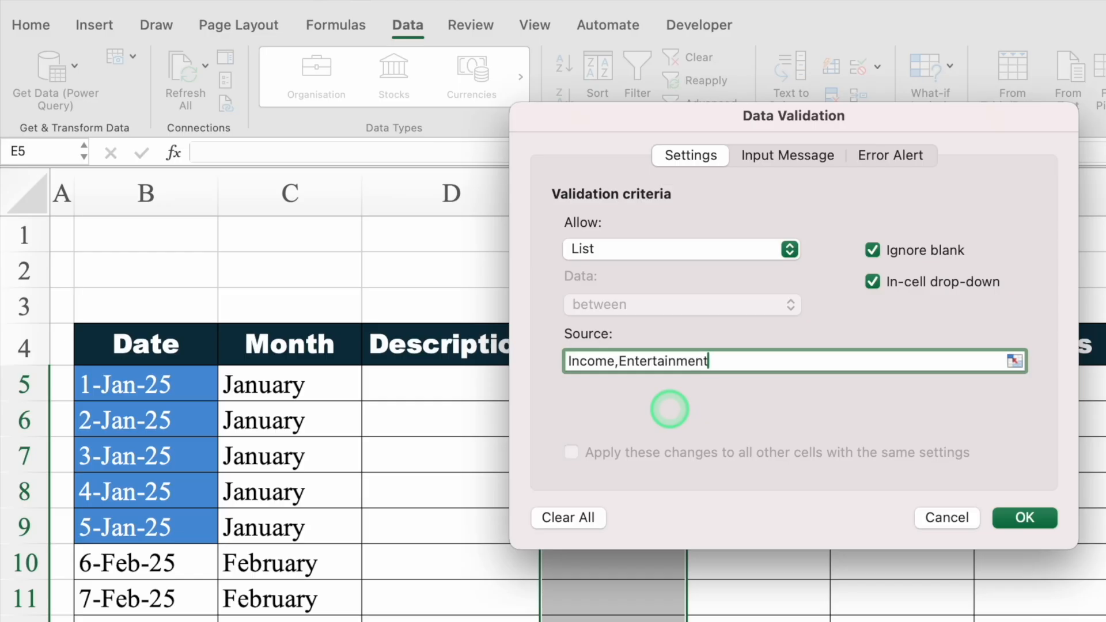
pyautogui.write(',Groceries,Food,')
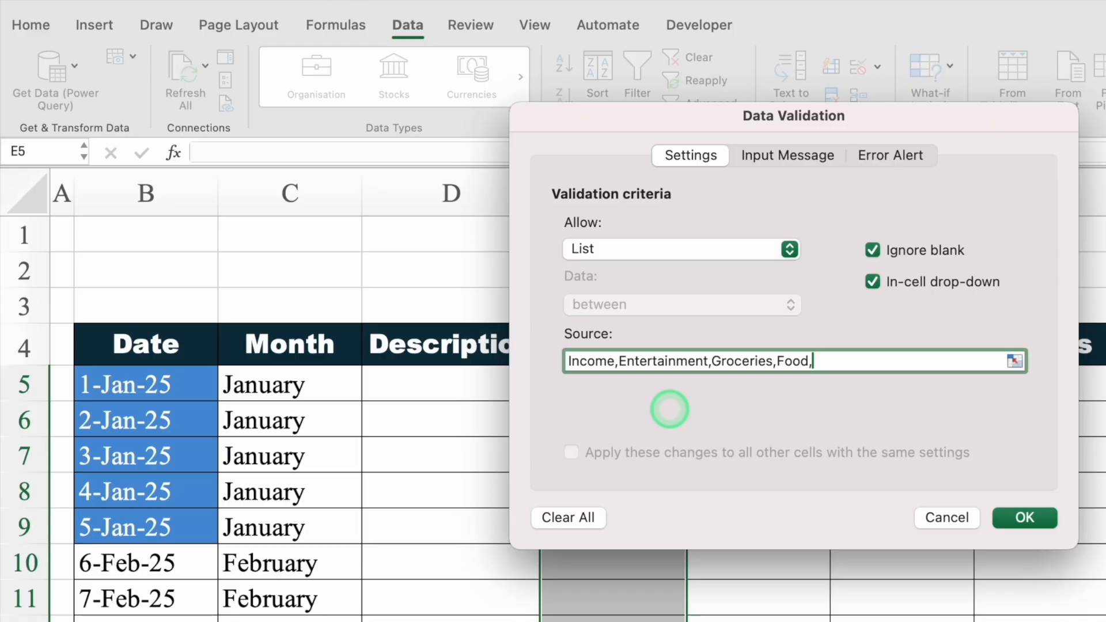
pyautogui.write('Investment')
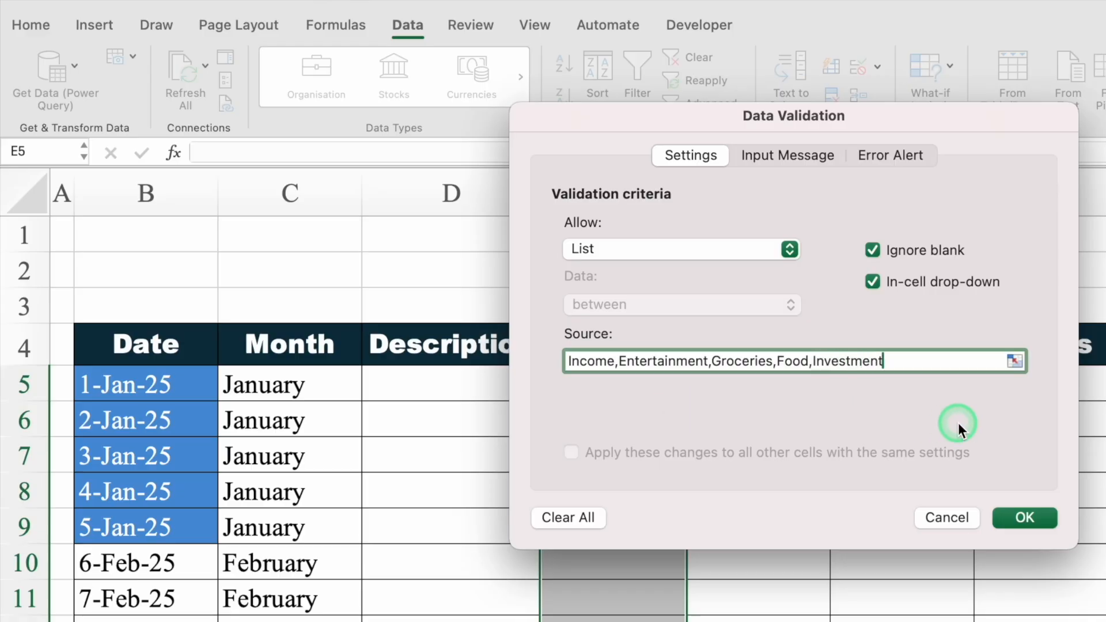
pyautogui.click(1032, 515)
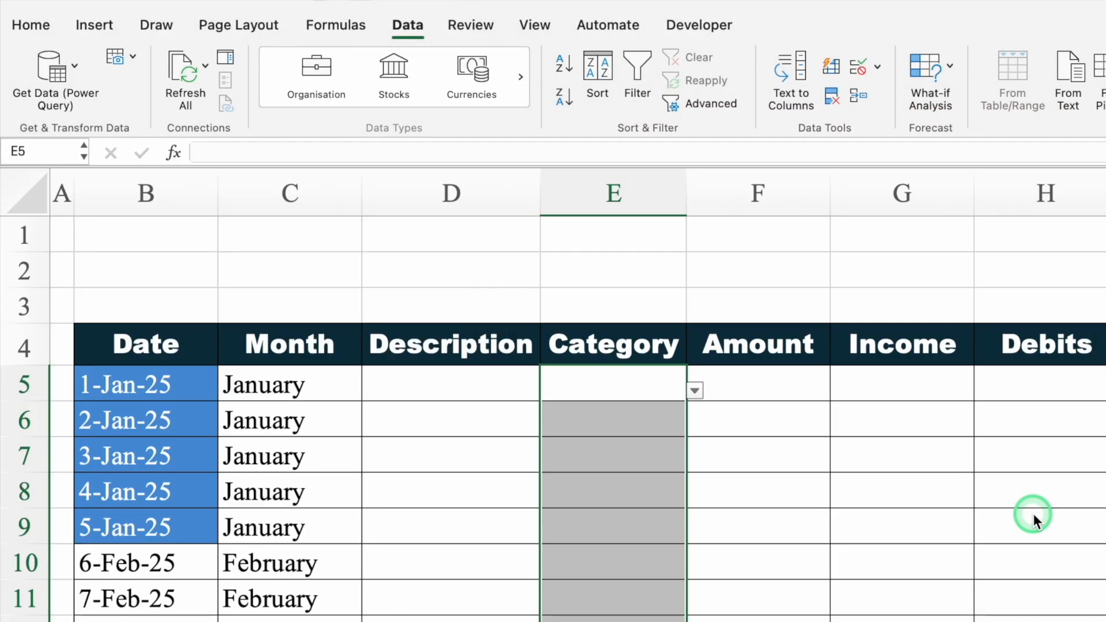
# Choose Income as the category in E5, and paste the copied amounts into the Amount column starting at F5.
pyautogui.click(695, 391)
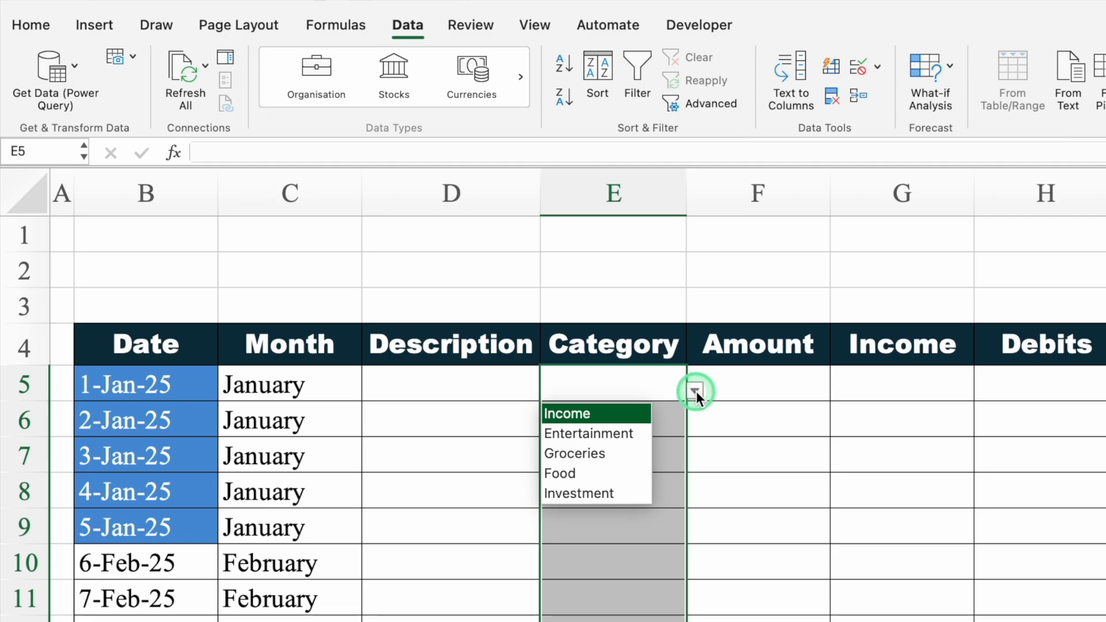
pyautogui.click(577, 414)
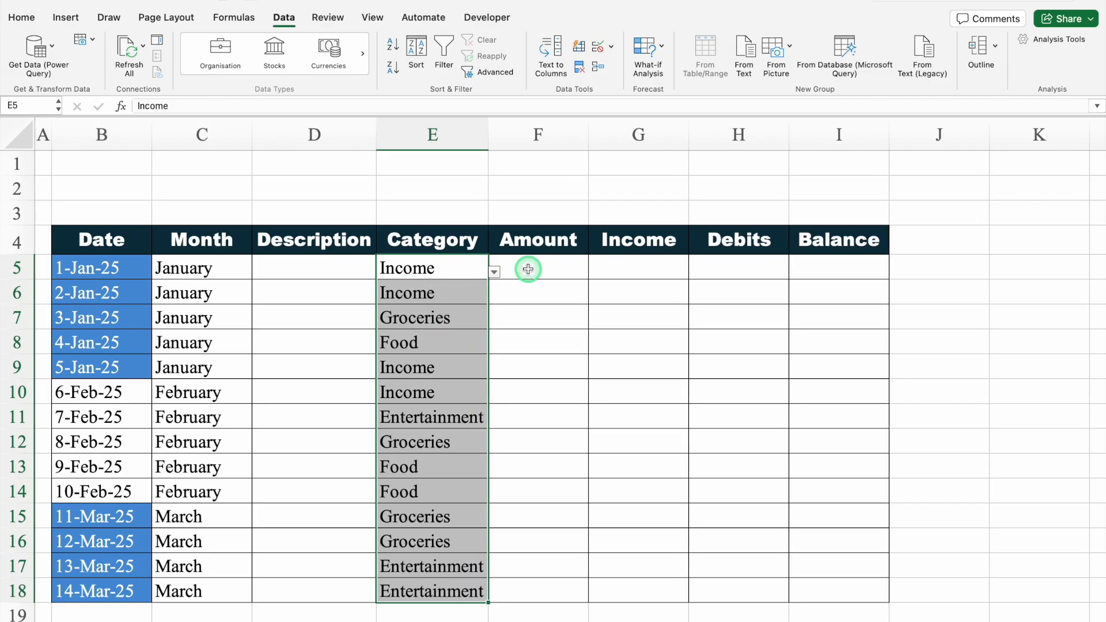
pyautogui.click(528, 270)
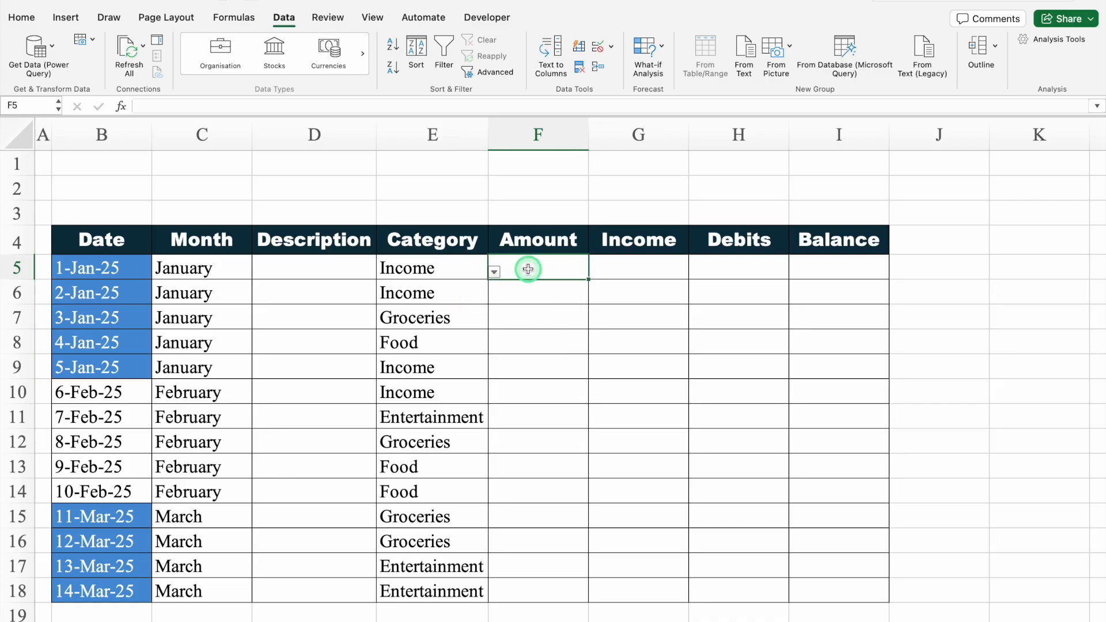
pyautogui.hotkey('ctrl', 'v')
# Enter =IF(E5="Income",F5,0) in G5 so the Income column picks up income amounts.
pyautogui.click(639, 272)
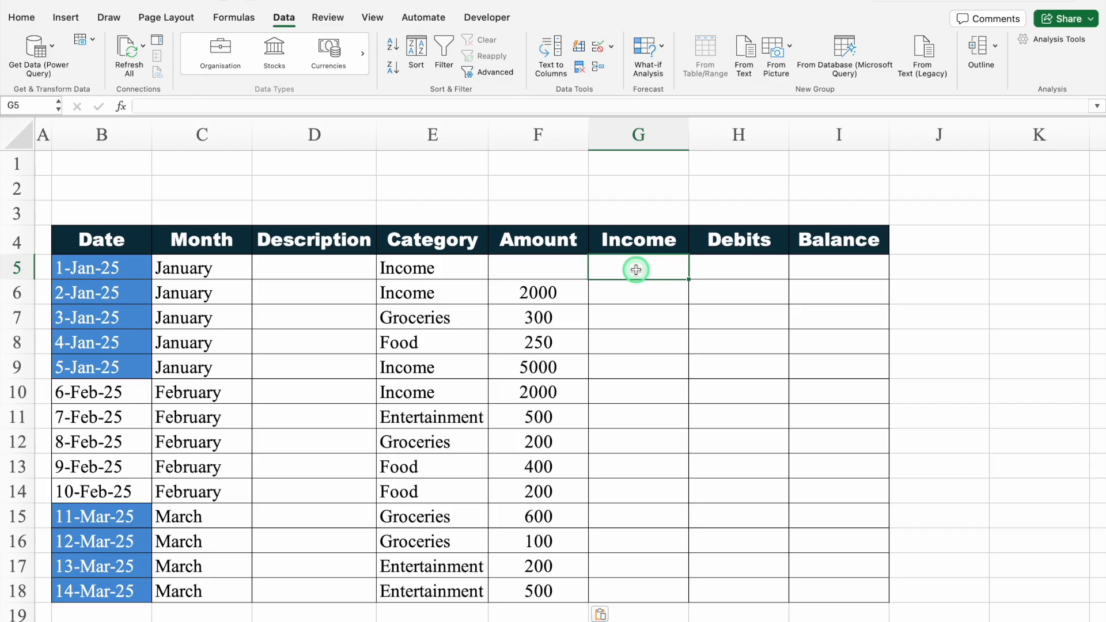
pyautogui.write('=IF(')
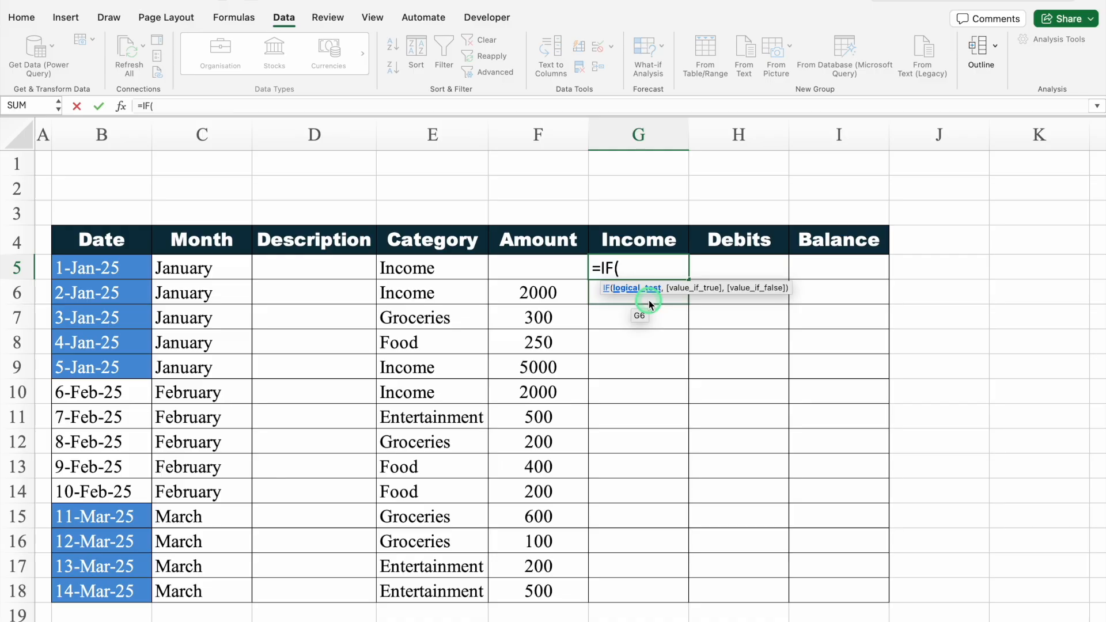
pyautogui.click(462, 261)
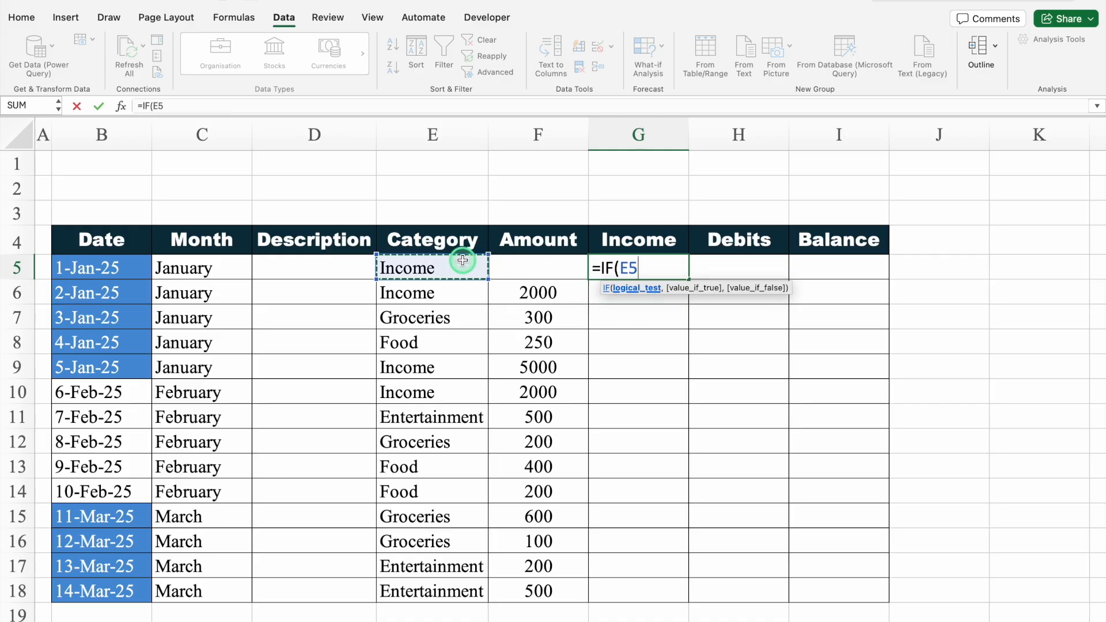
pyautogui.write('="Income')
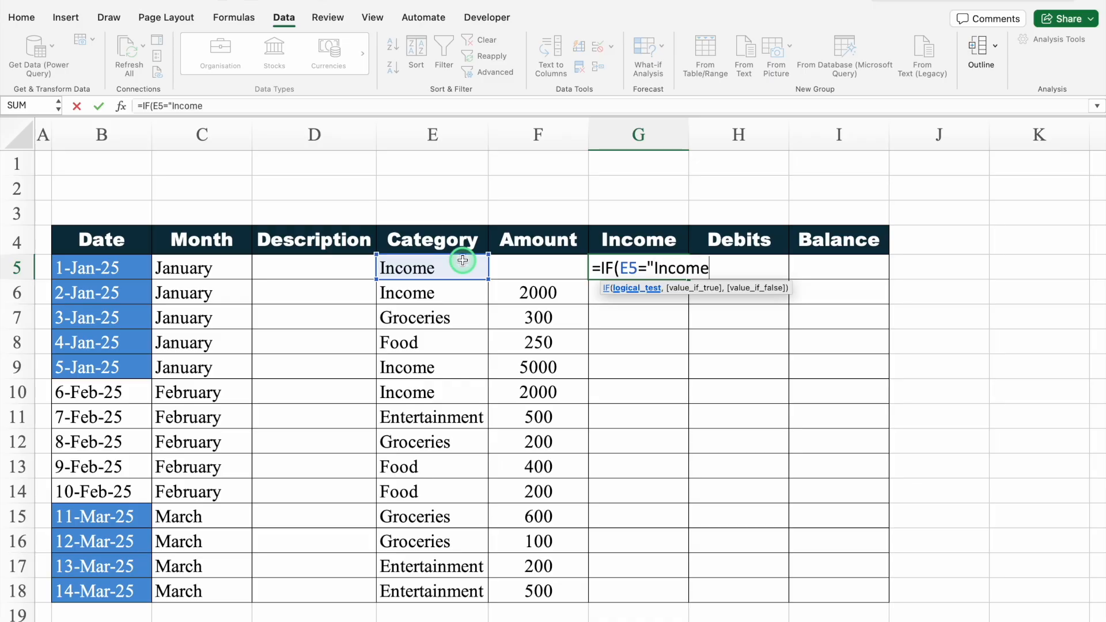
pyautogui.write('",')
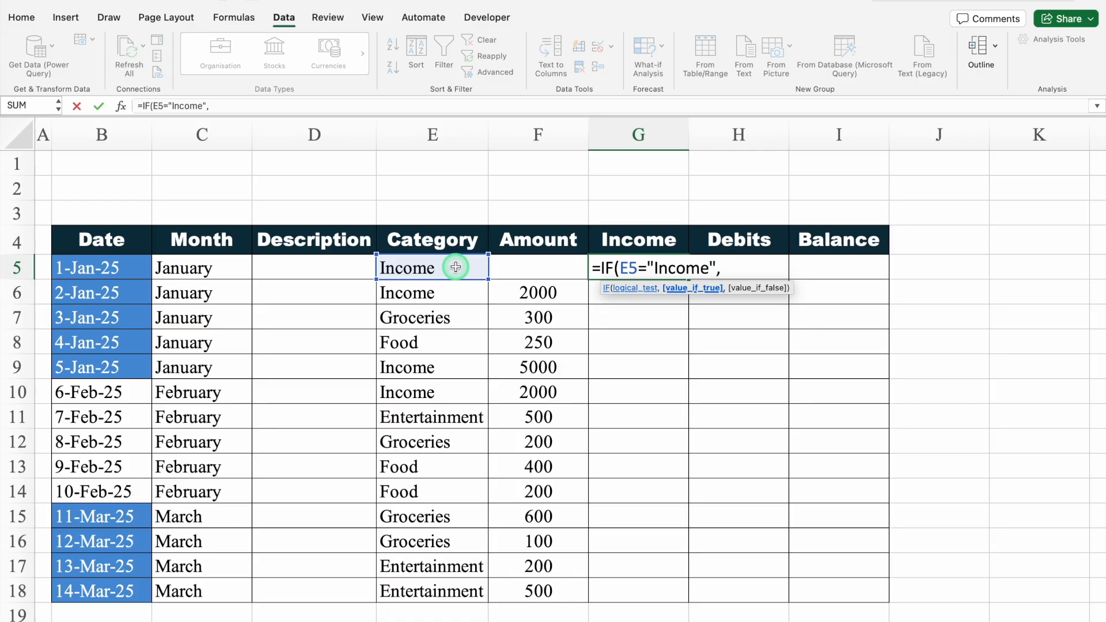
pyautogui.click(522, 264)
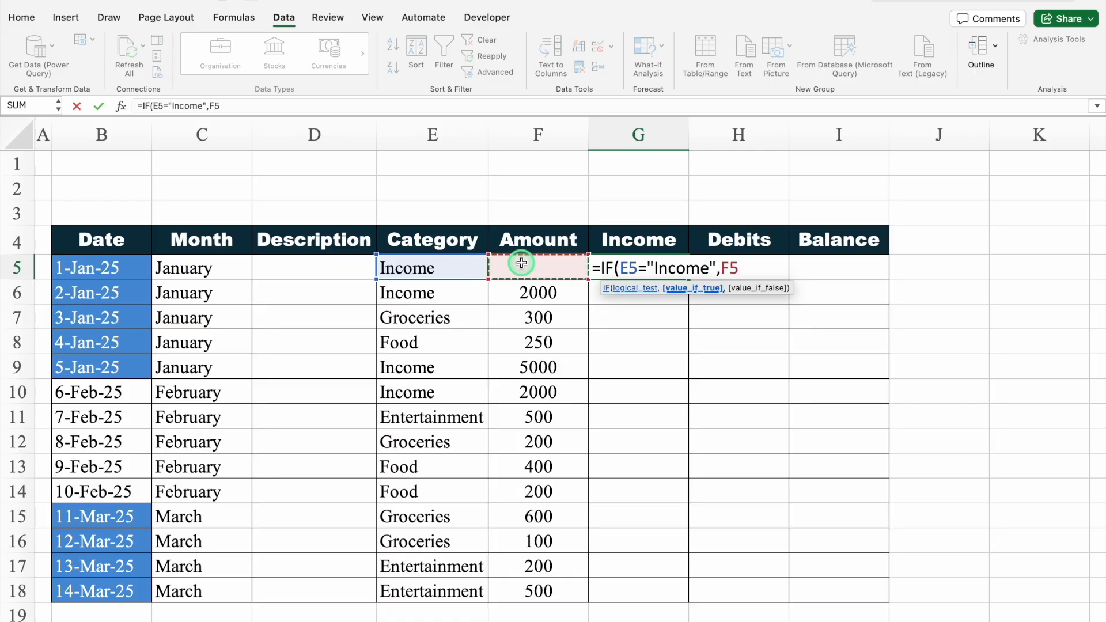
pyautogui.write(',')
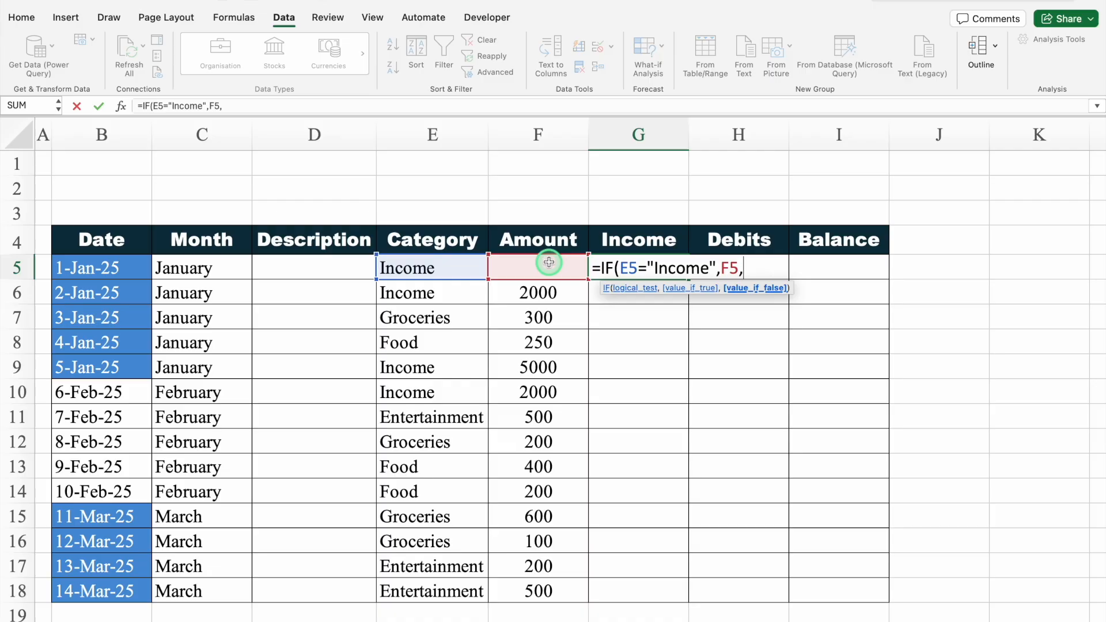
pyautogui.write('0)')
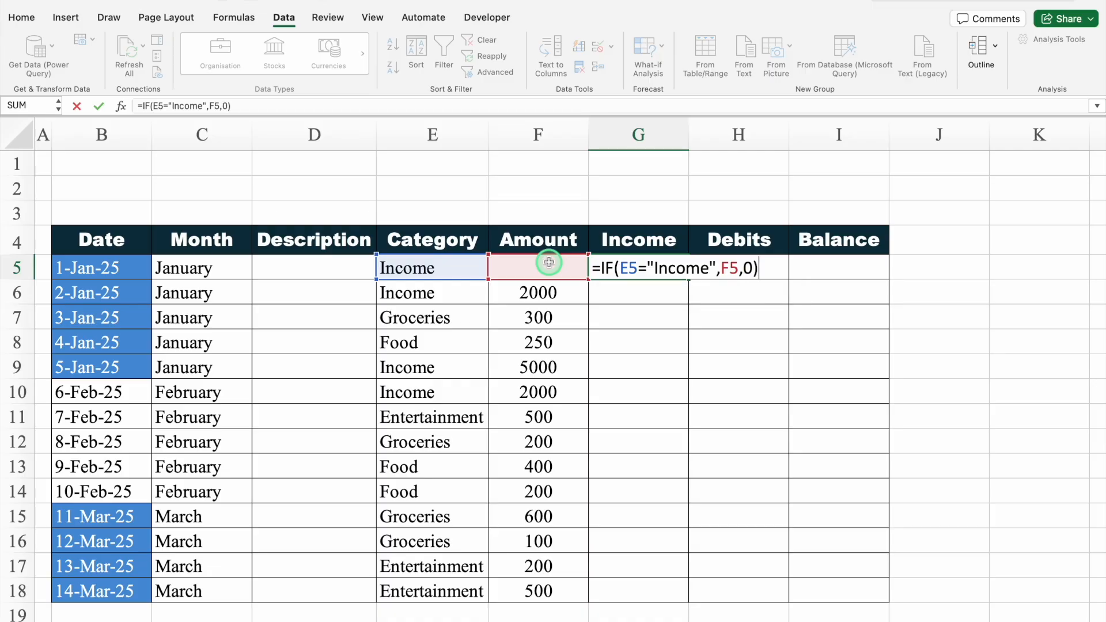
pyautogui.press('Return')
# Centre the Income value in G5 horizontally and fill its formula down to G18.
pyautogui.click(637, 267)
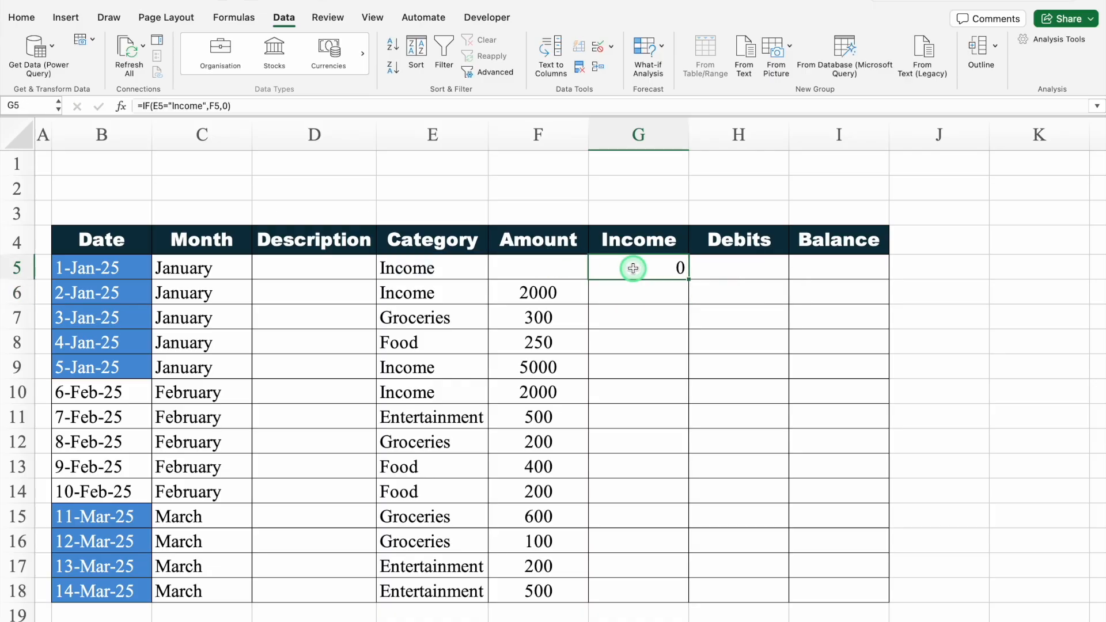
pyautogui.click(22, 18)
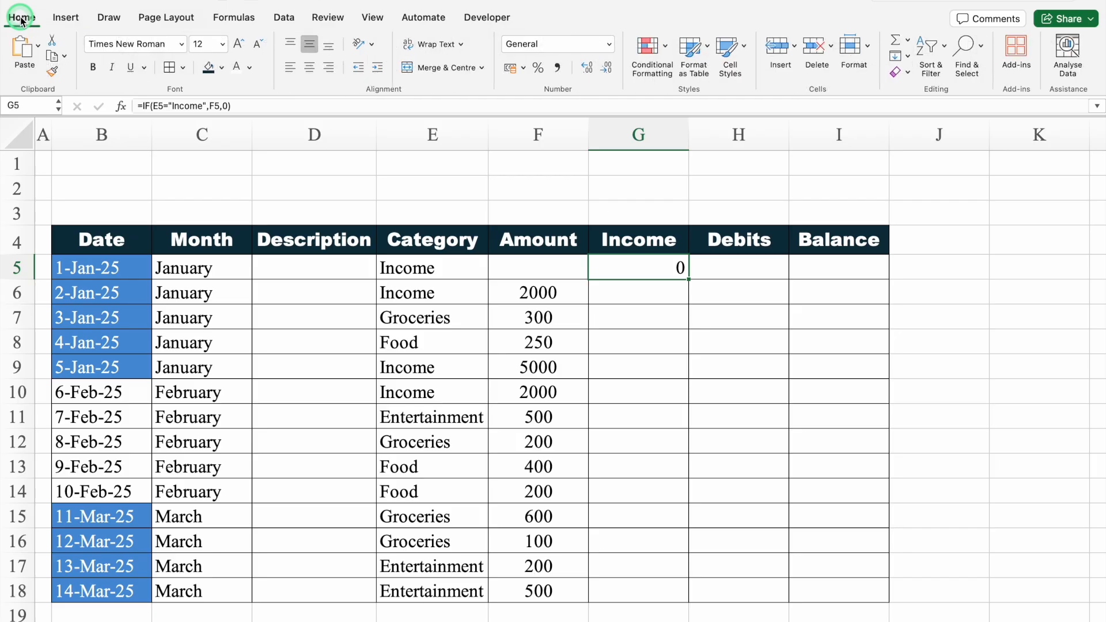
pyautogui.click(310, 67)
pyautogui.doubleClick(690, 279)
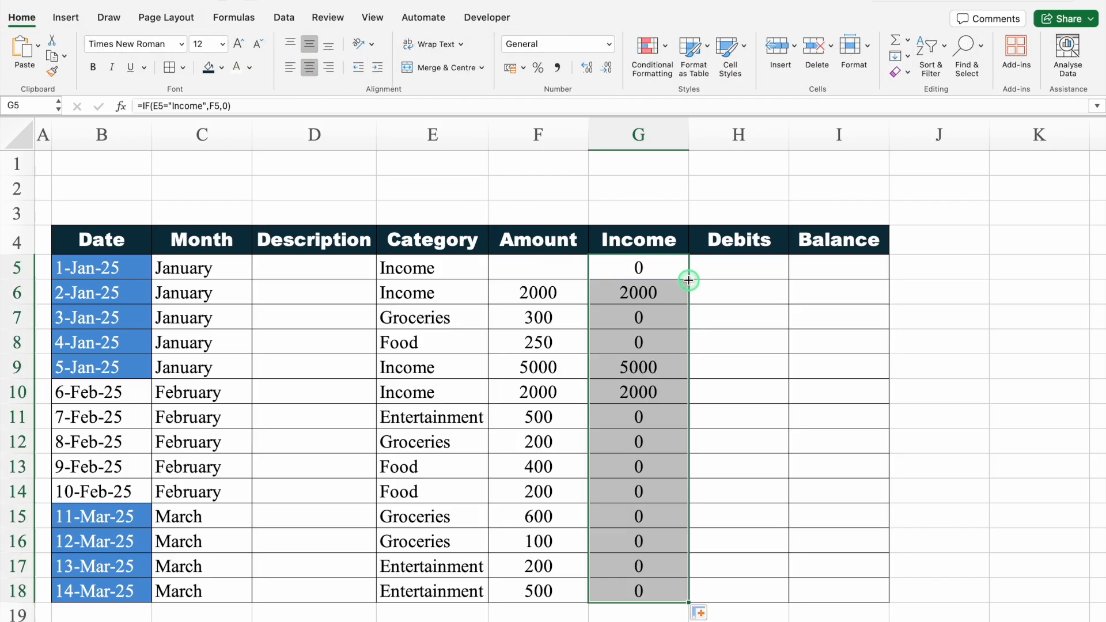
# Check the Income column formula against the category and amount in rows 6, 9 and 10.
pyautogui.click(595, 288)
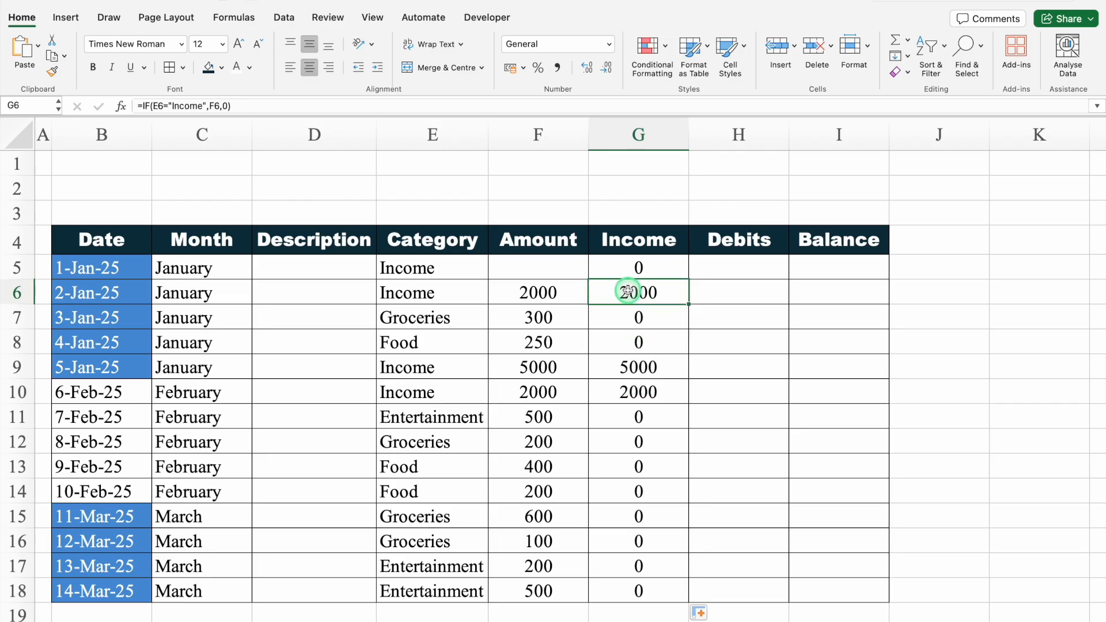
pyautogui.moveTo(456, 290); pyautogui.dragTo(637, 291)
pyautogui.click(420, 369)
pyautogui.moveTo(420, 369); pyautogui.dragTo(634, 367)
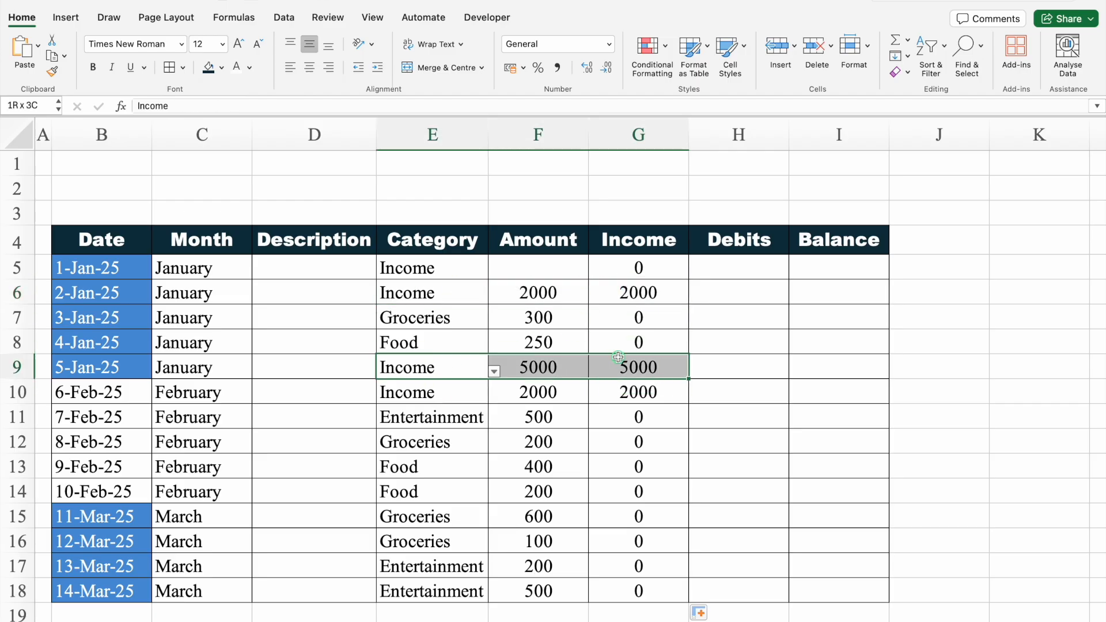
pyautogui.moveTo(406, 394); pyautogui.dragTo(612, 387)
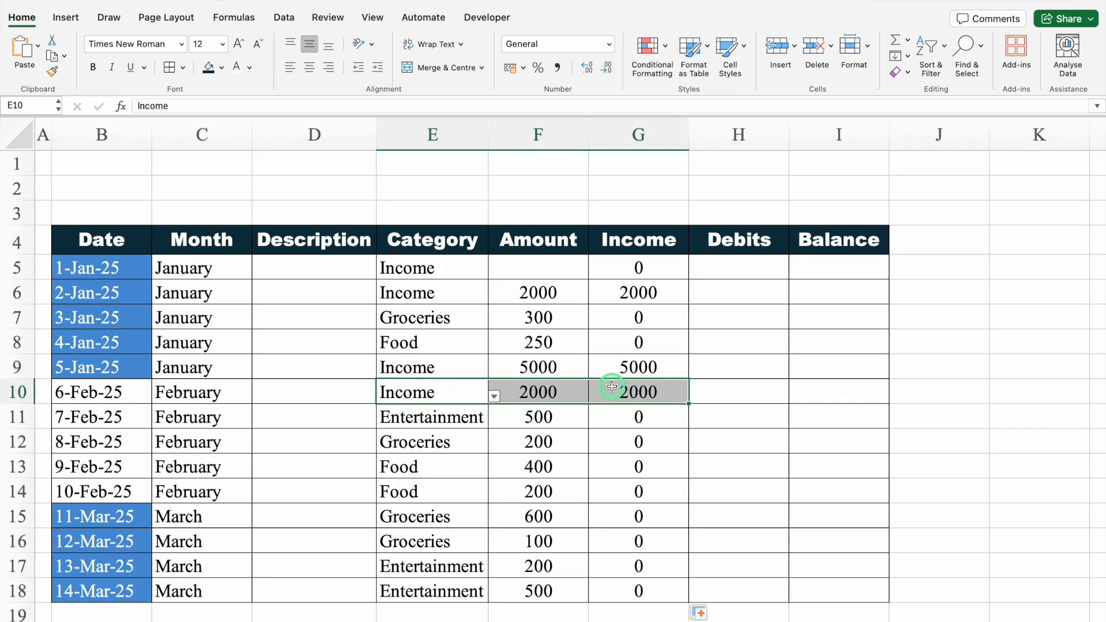
# Enter 1000 as the first Debits value in H5 and centre column H horizontally.
pyautogui.click(750, 272)
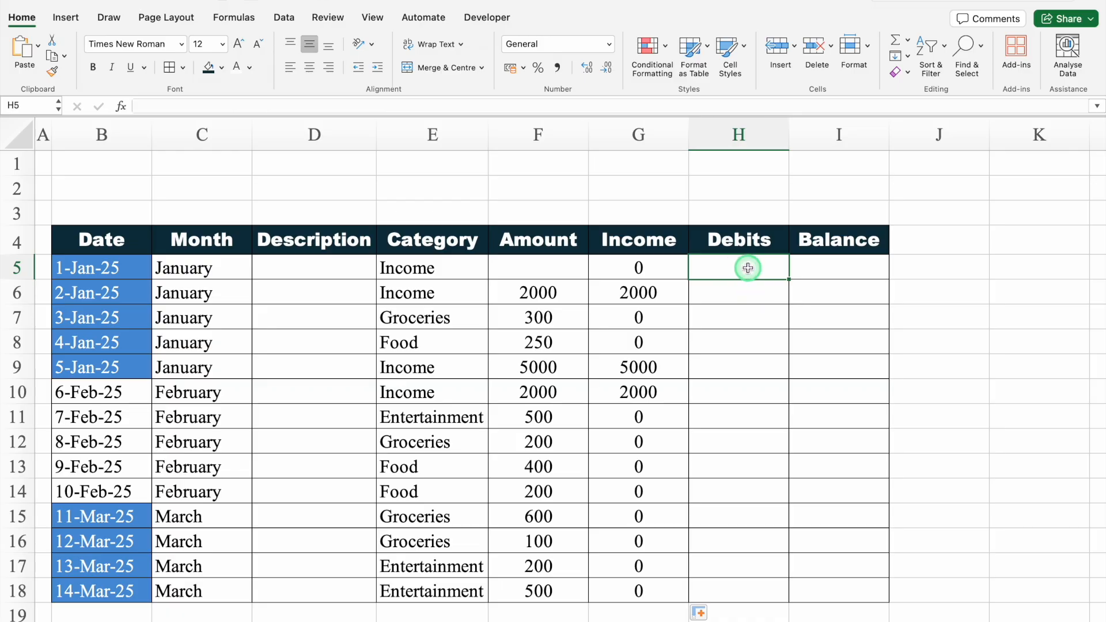
pyautogui.write('1')
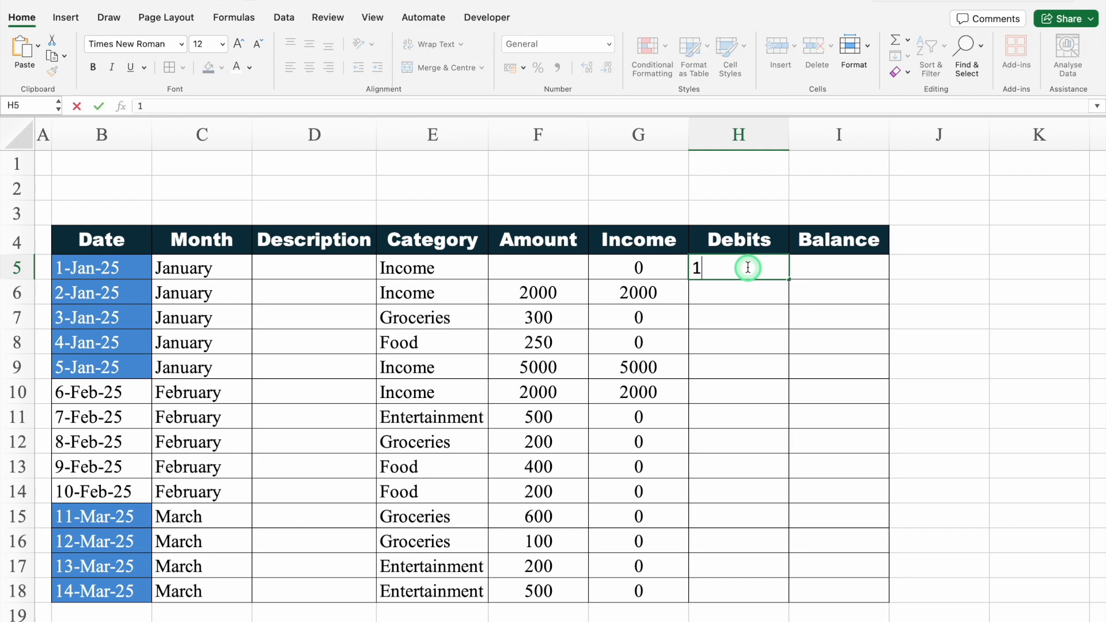
pyautogui.write('000')
pyautogui.press('Return')
pyautogui.click(749, 268)
pyautogui.click(743, 136)
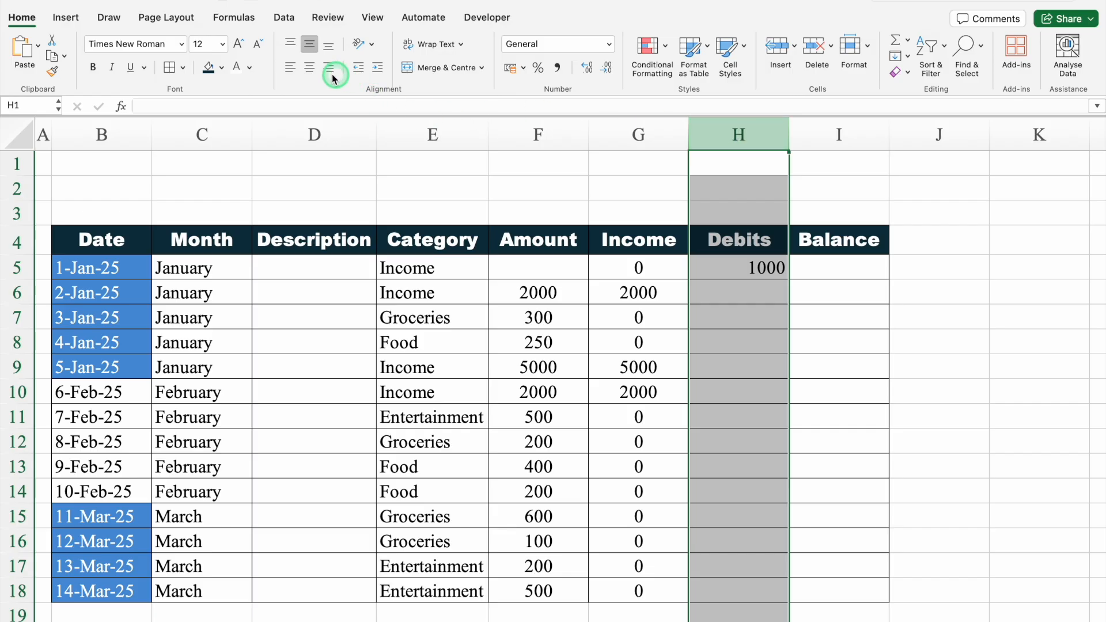
pyautogui.click(309, 68)
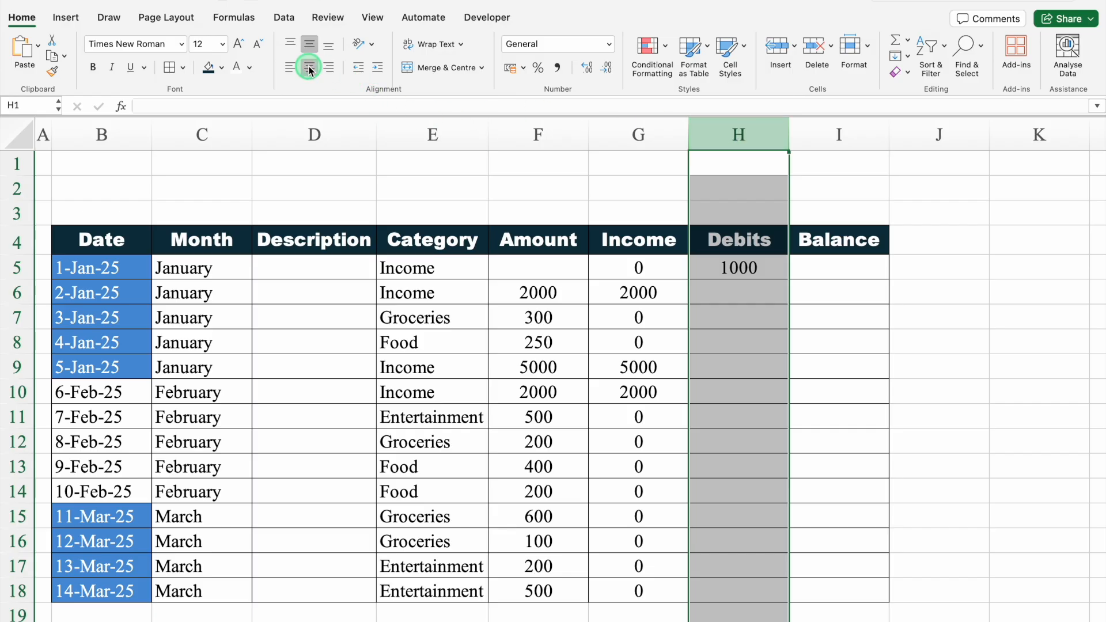
# Enter =IF(E6<>"Income",F6,0) in H6 so Debits picks up non-income amounts, and fill it down to H18.
pyautogui.click(755, 294)
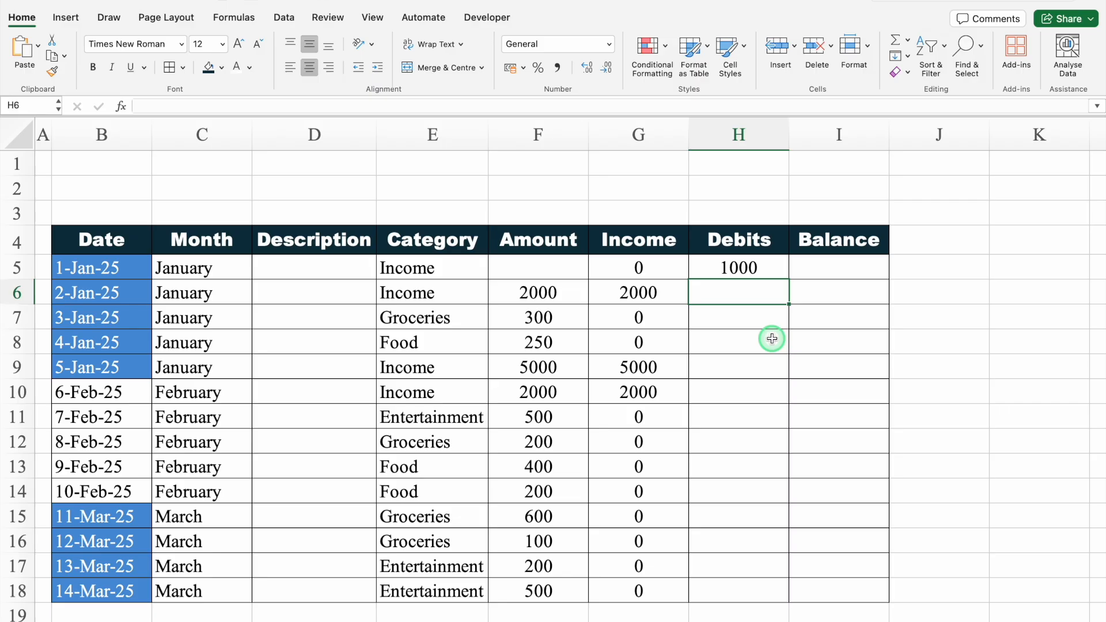
pyautogui.write('=IF')
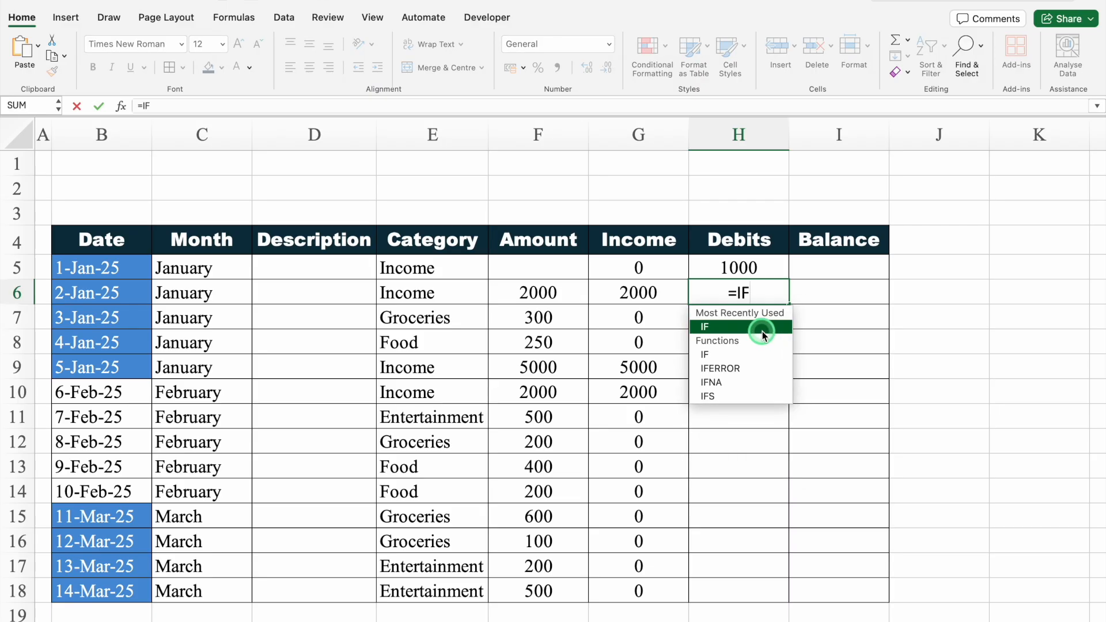
pyautogui.doubleClick(763, 331)
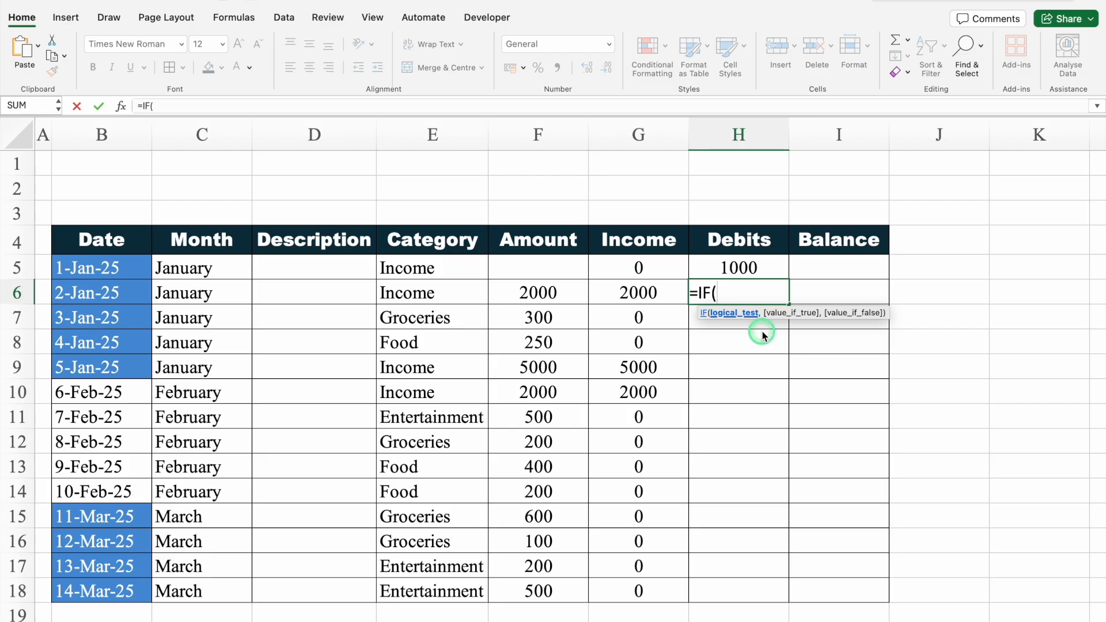
pyautogui.click(461, 294)
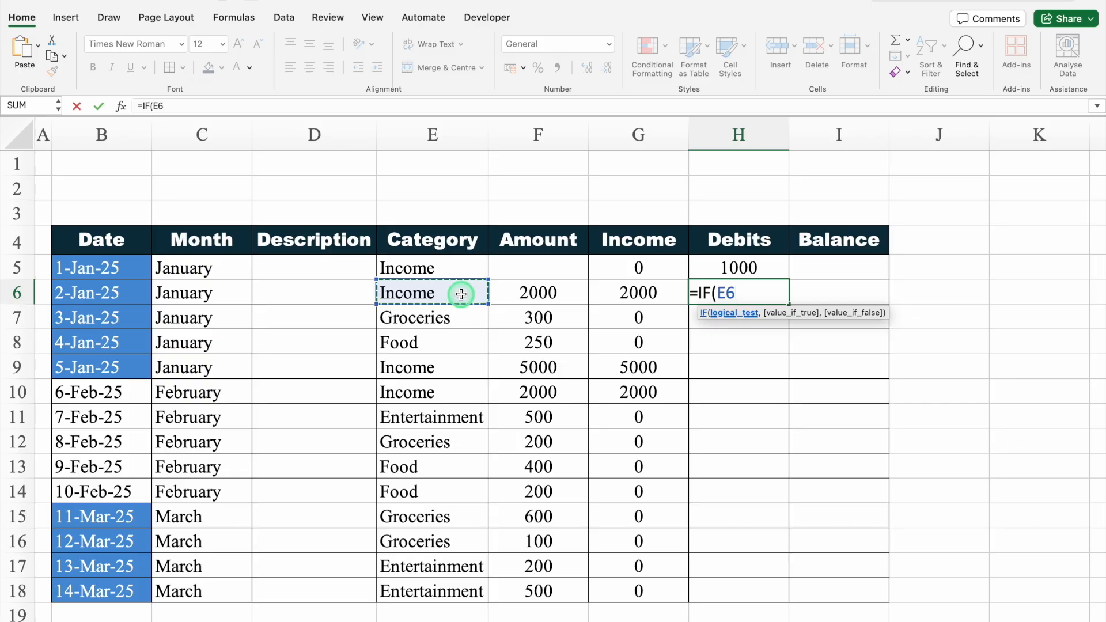
pyautogui.write('<>"In')
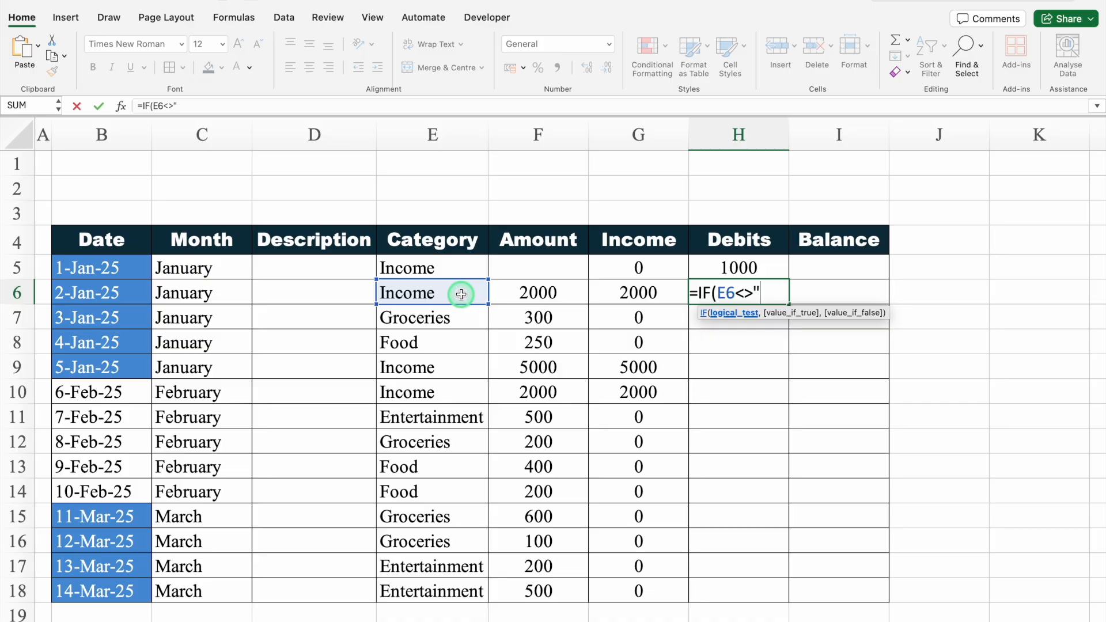
pyautogui.write('co')
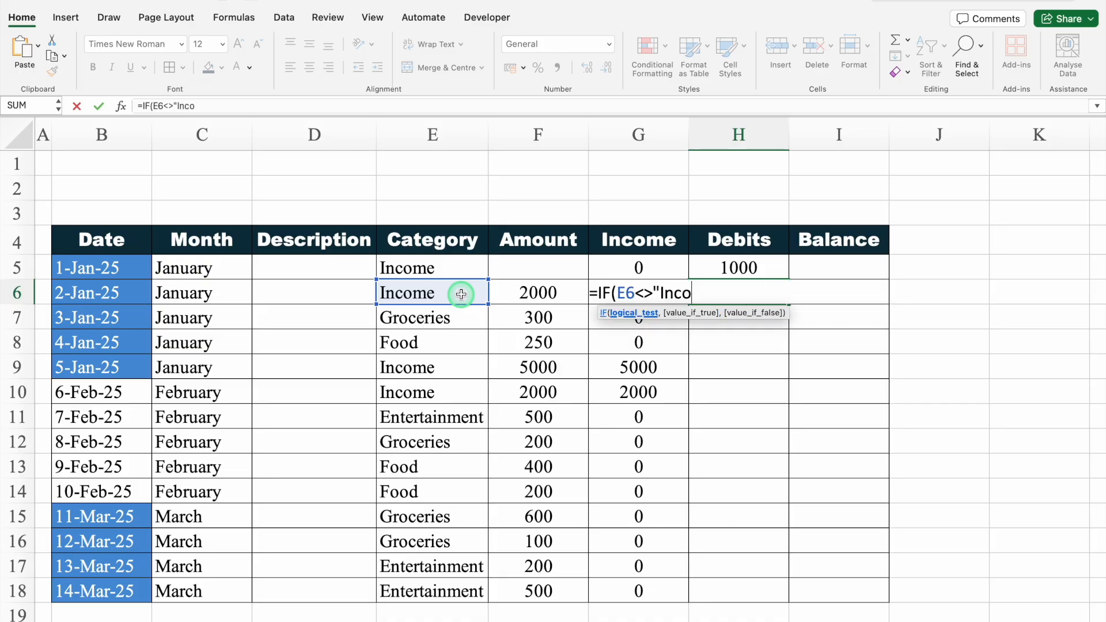
pyautogui.write('me",')
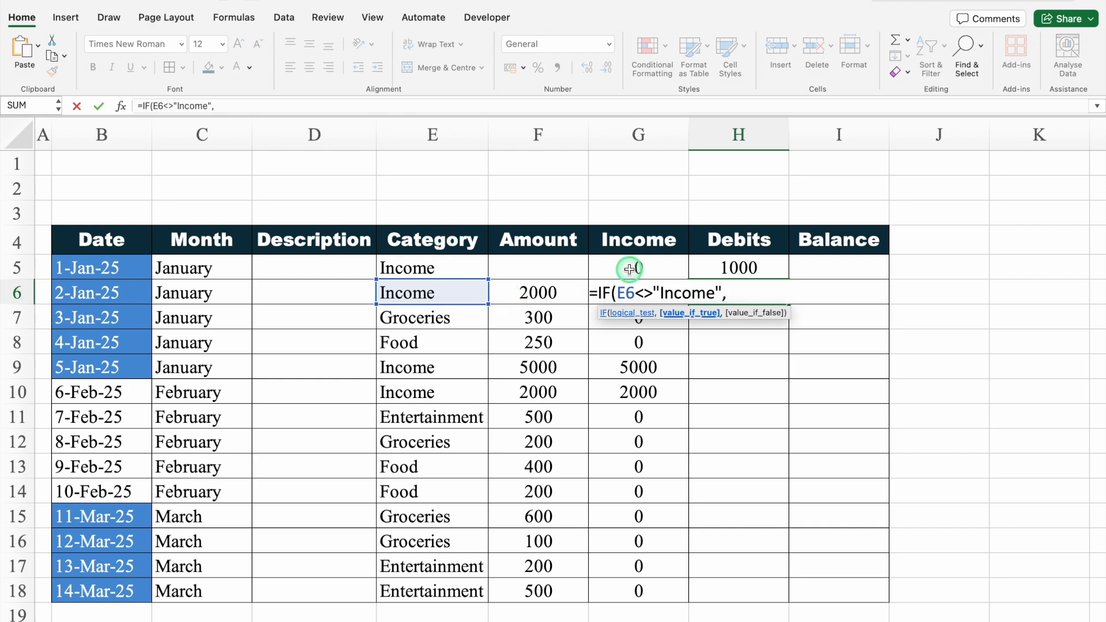
pyautogui.click(537, 292)
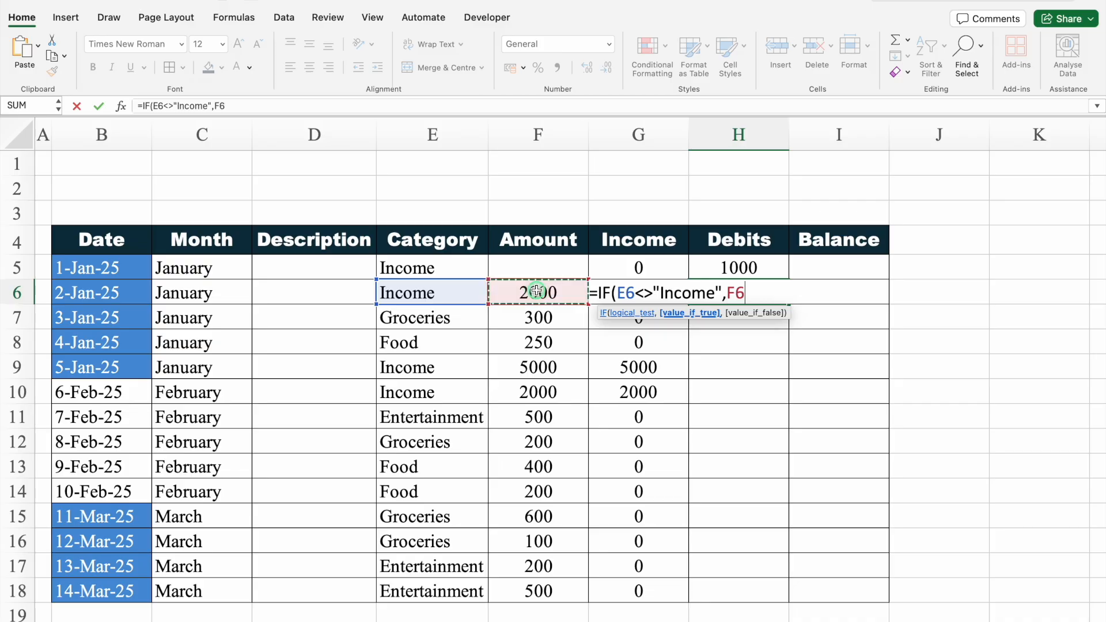
pyautogui.write(',')
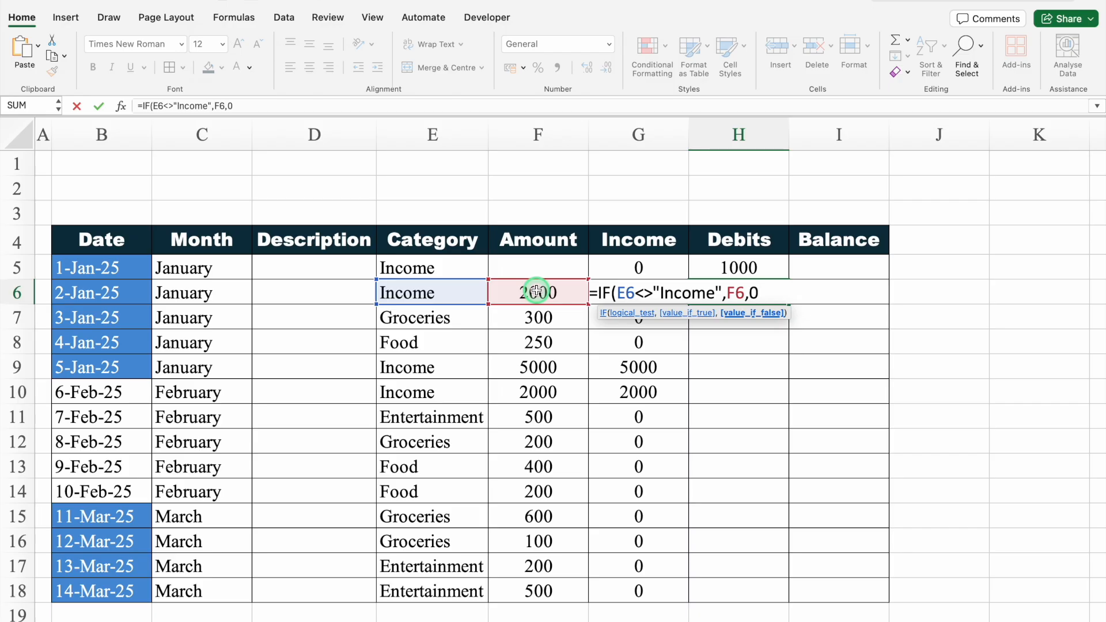
pyautogui.write('0)')
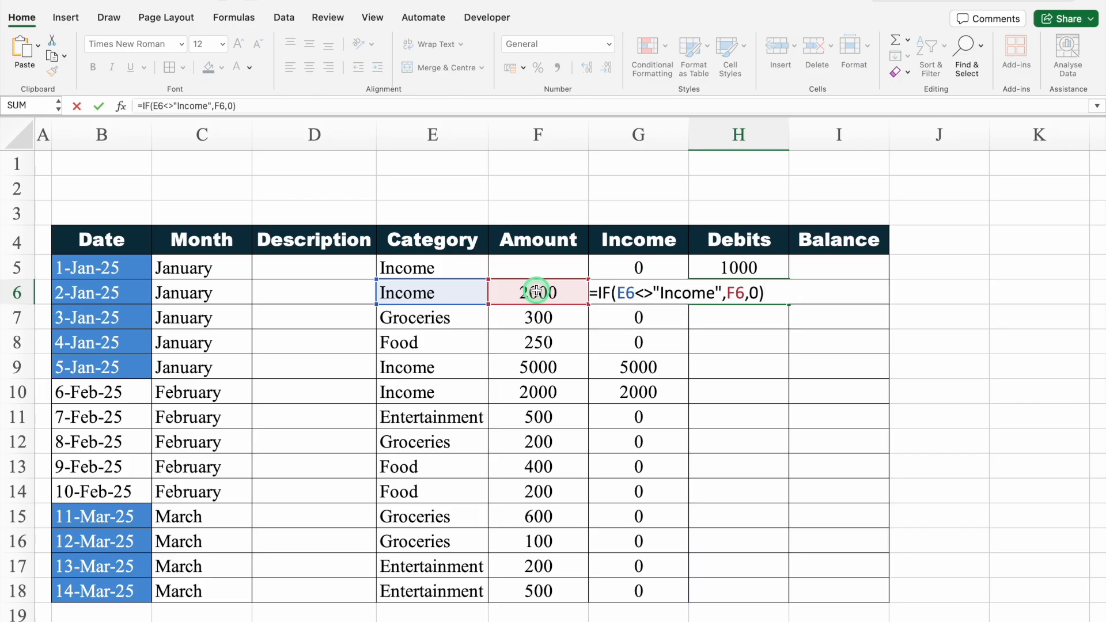
pyautogui.press('Return')
pyautogui.click(785, 300)
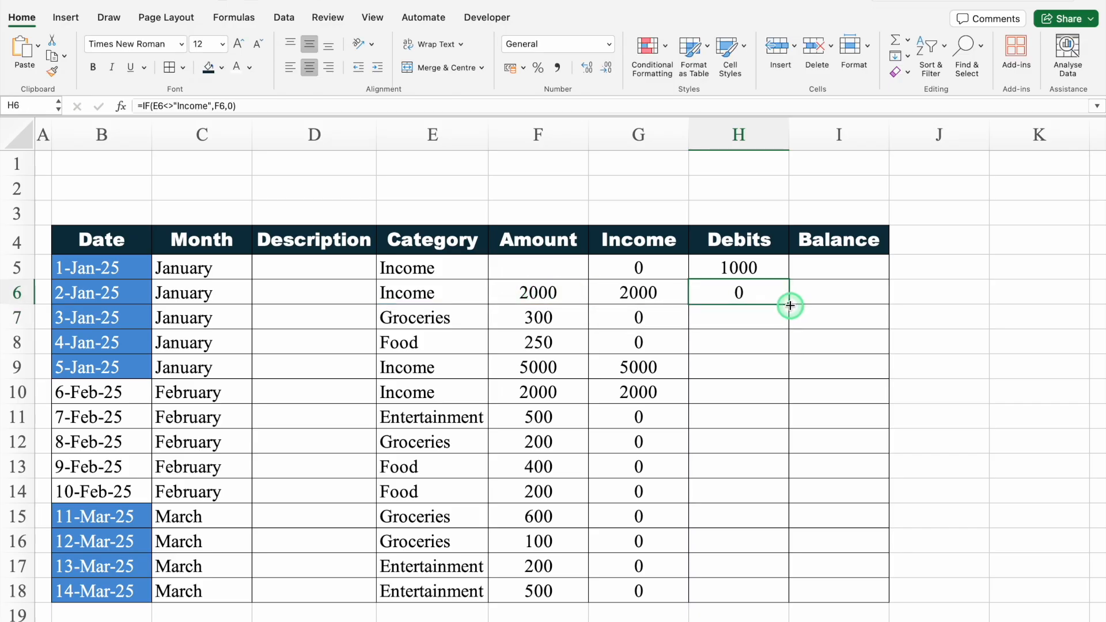
pyautogui.doubleClick(790, 305)
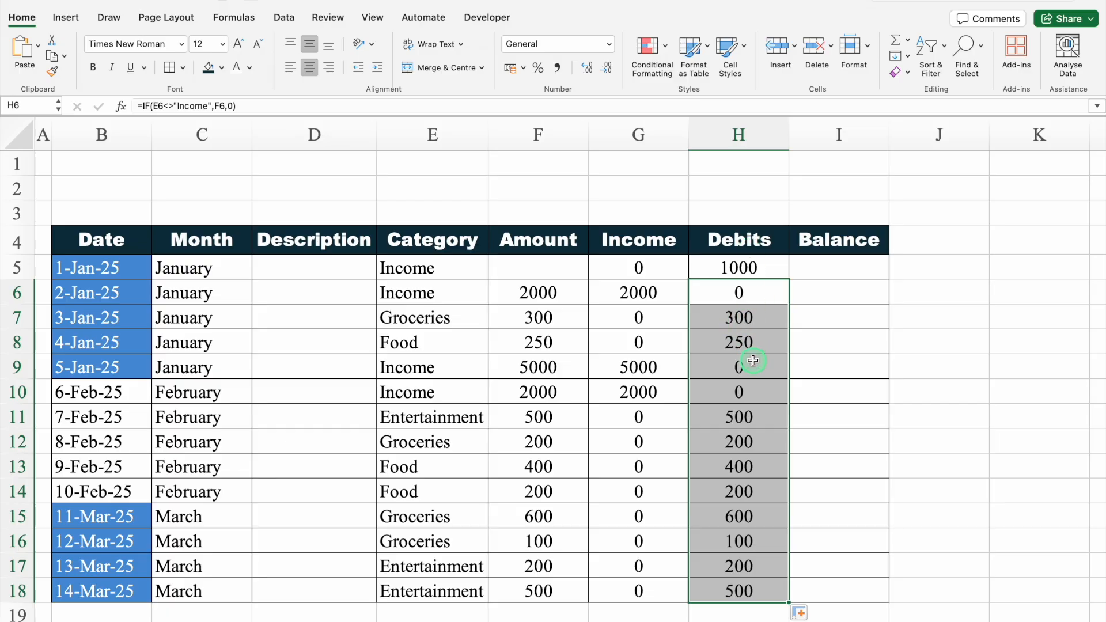
# Enter 1000 as the opening Balance in I5 and centre column I horizontally.
pyautogui.click(816, 266)
pyautogui.write('1000')
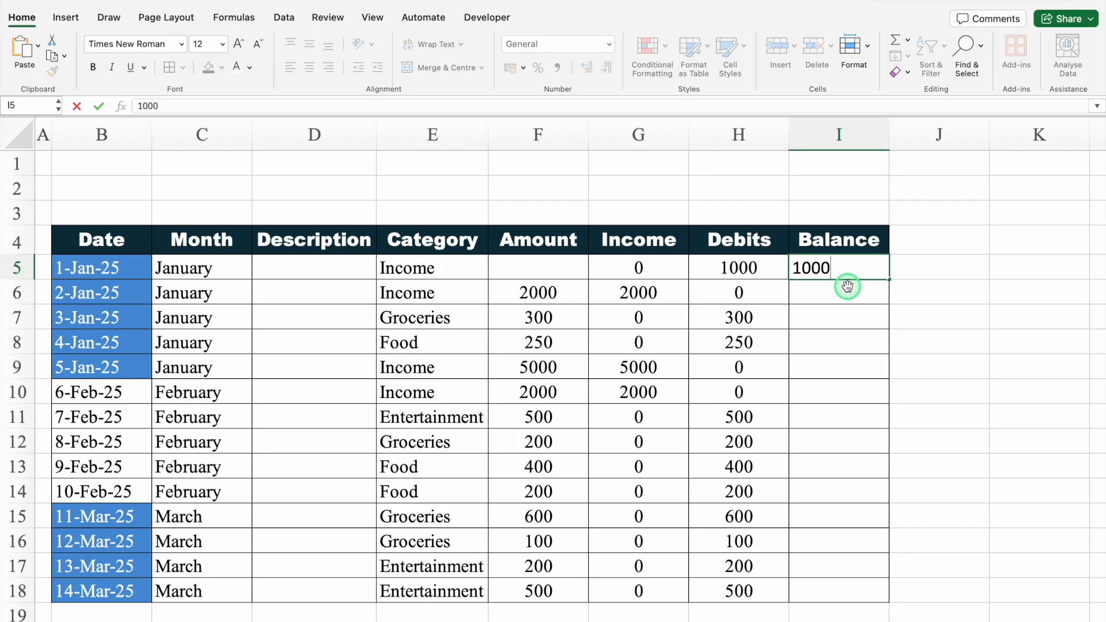
pyautogui.click(848, 287)
pyautogui.click(836, 133)
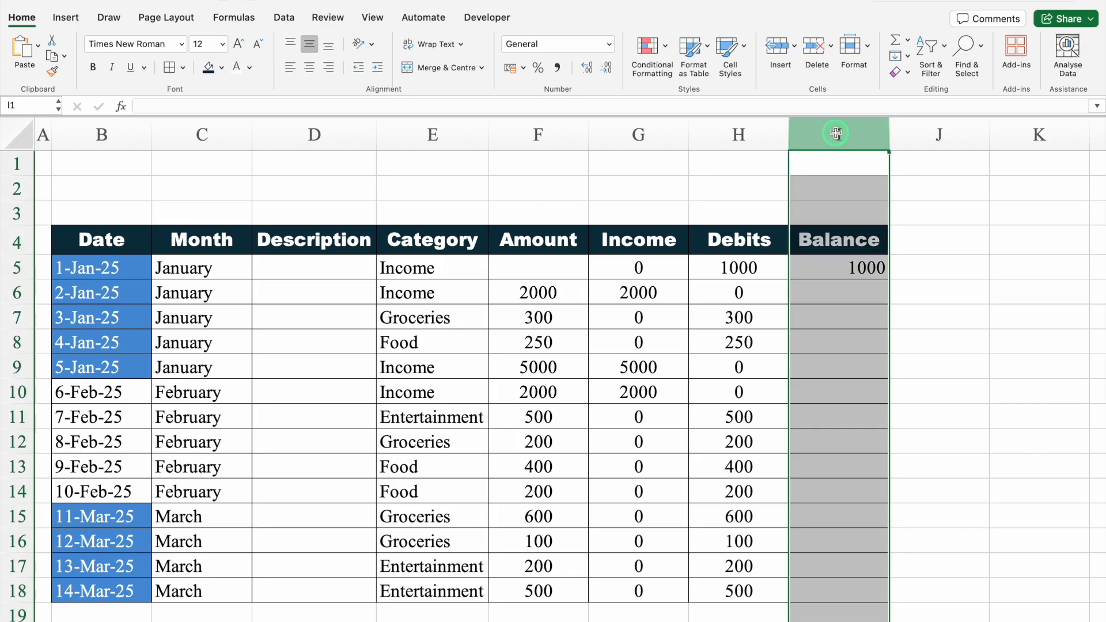
pyautogui.click(310, 69)
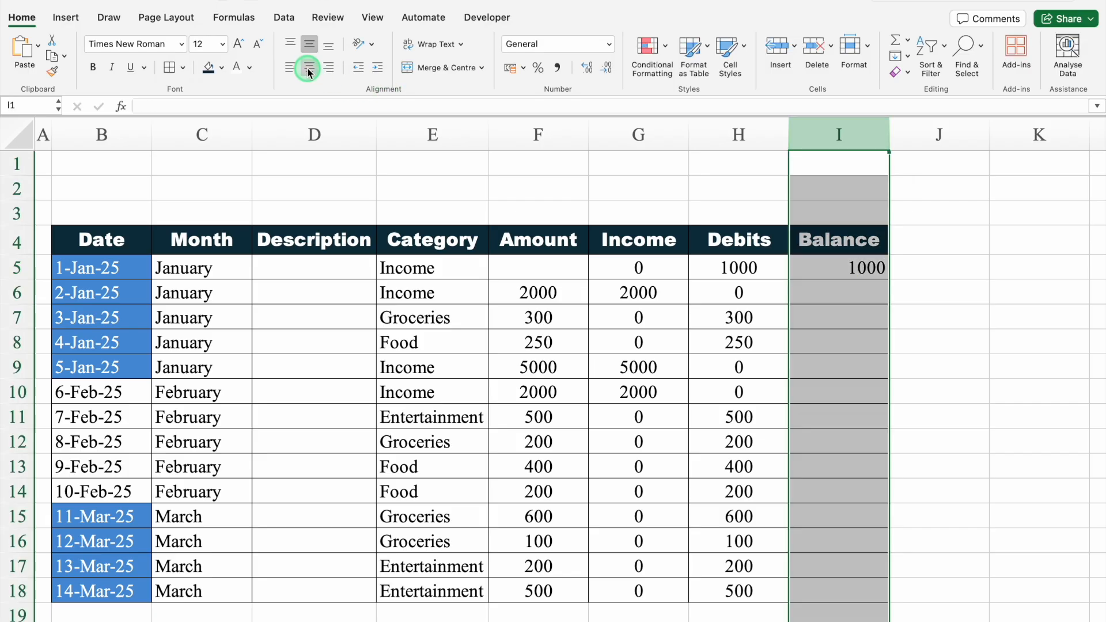
# Enter the running balance formula =SUM(I5+G6-H6) in I6 and fill it down to I18.
pyautogui.click(846, 293)
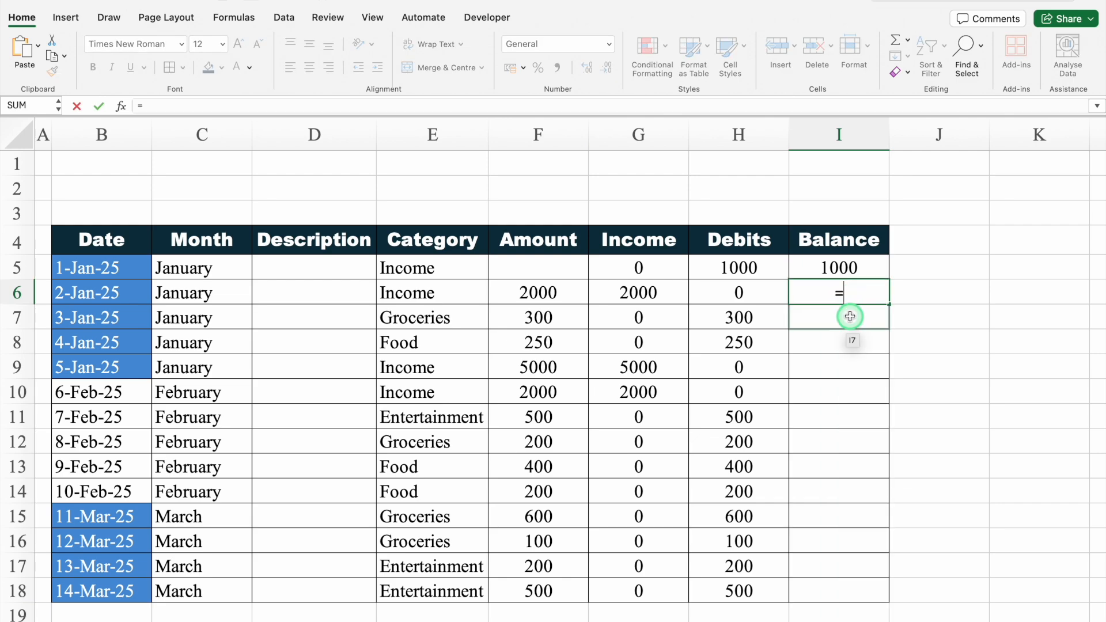
pyautogui.write('=SUM(')
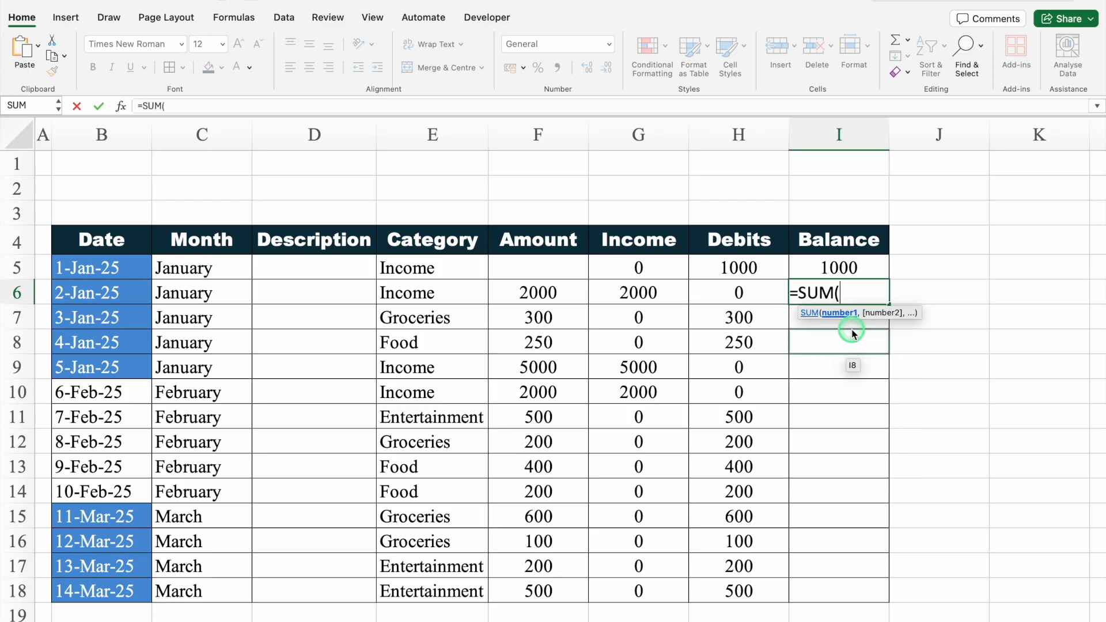
pyautogui.click(834, 267)
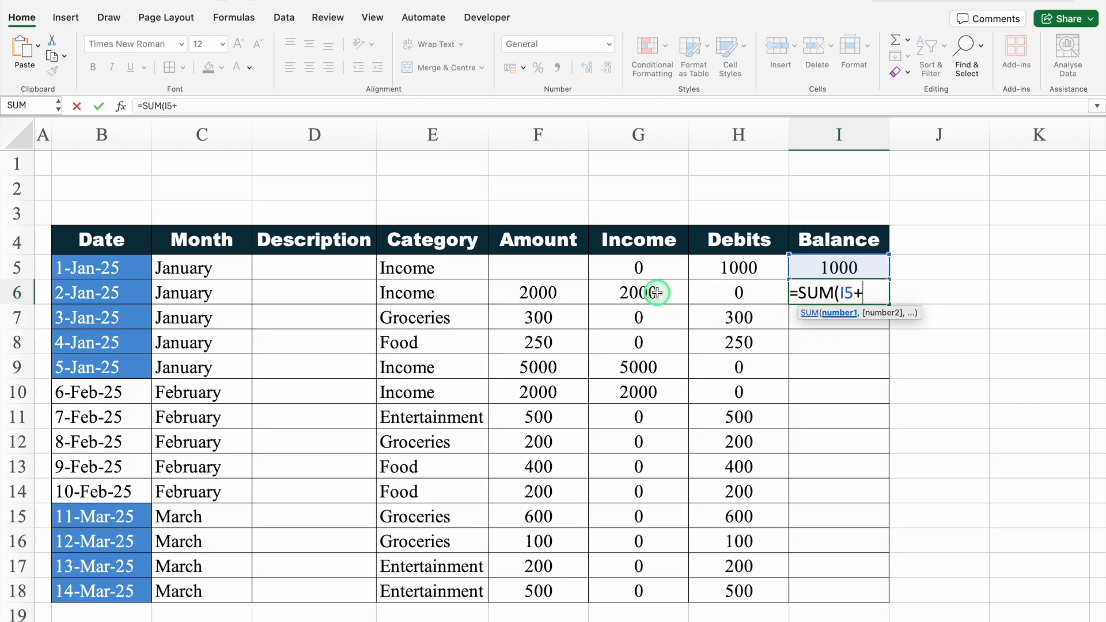
pyautogui.click(657, 293)
pyautogui.write('-')
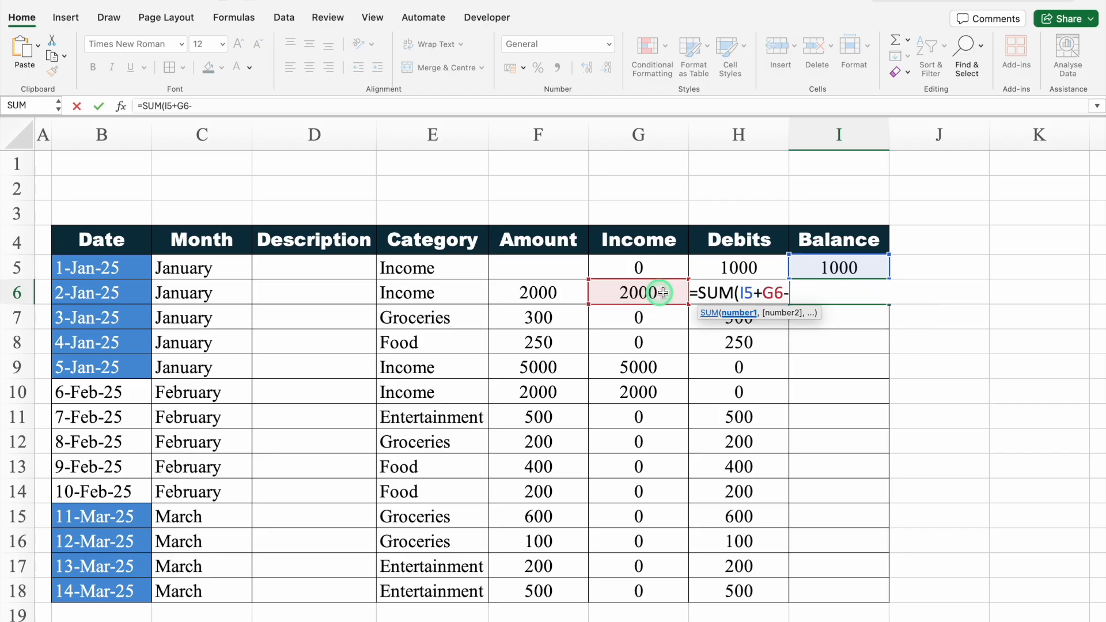
pyautogui.click(743, 269)
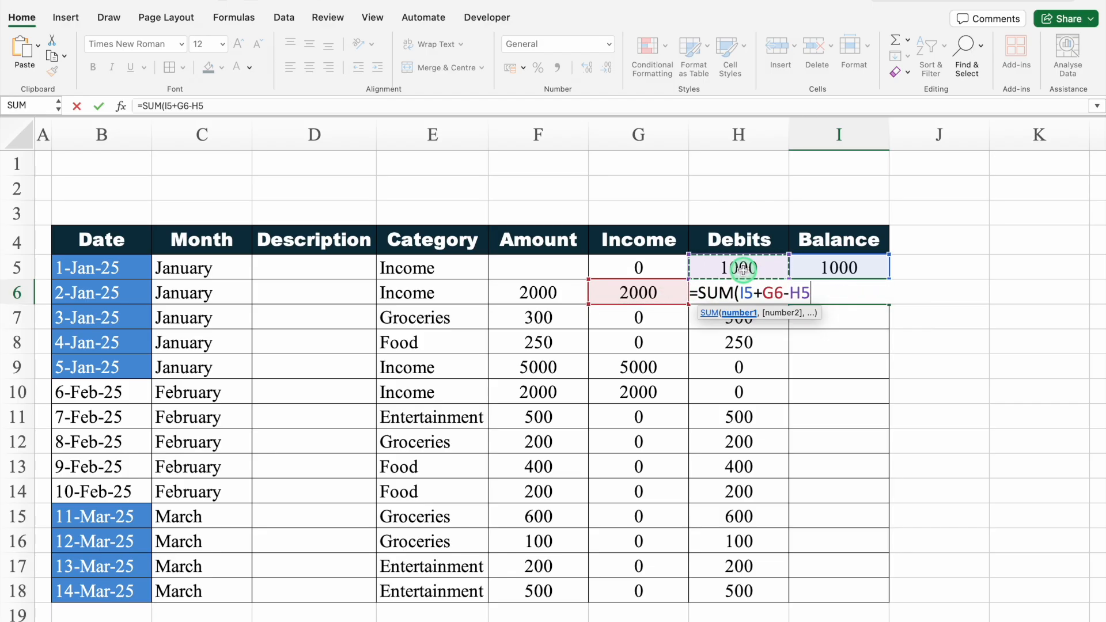
pyautogui.press('Down')
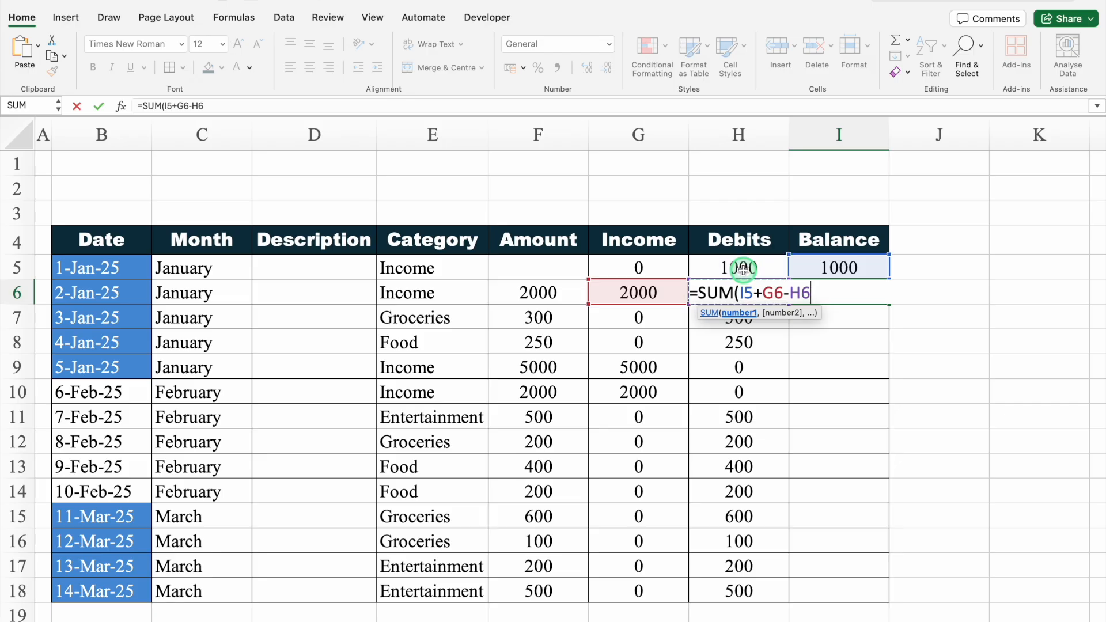
pyautogui.write(')')
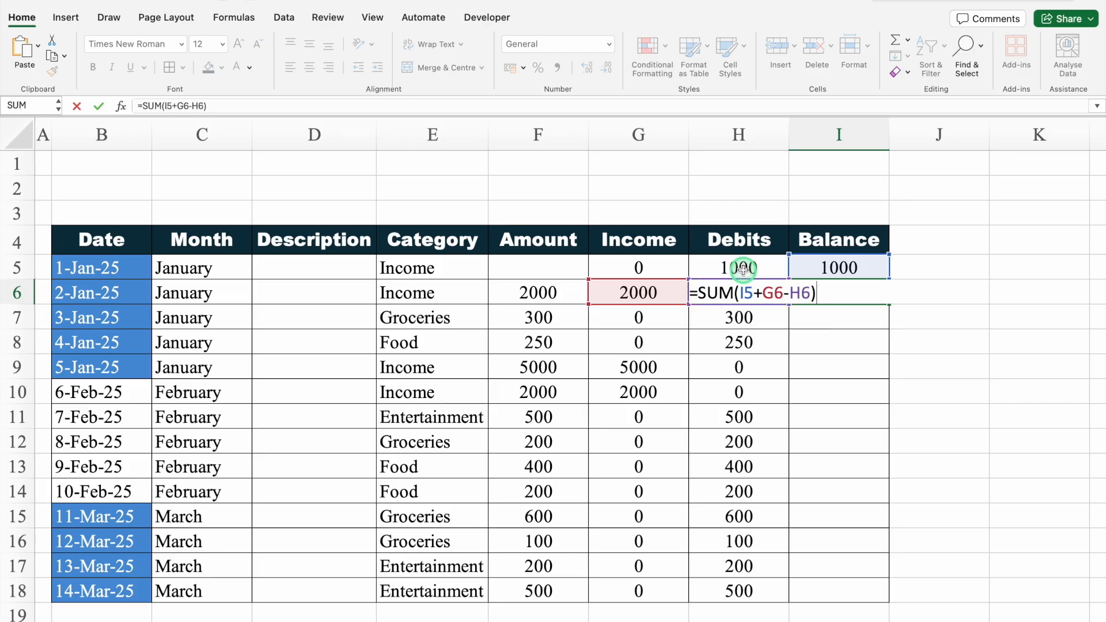
pyautogui.press('Return')
pyautogui.click(863, 289)
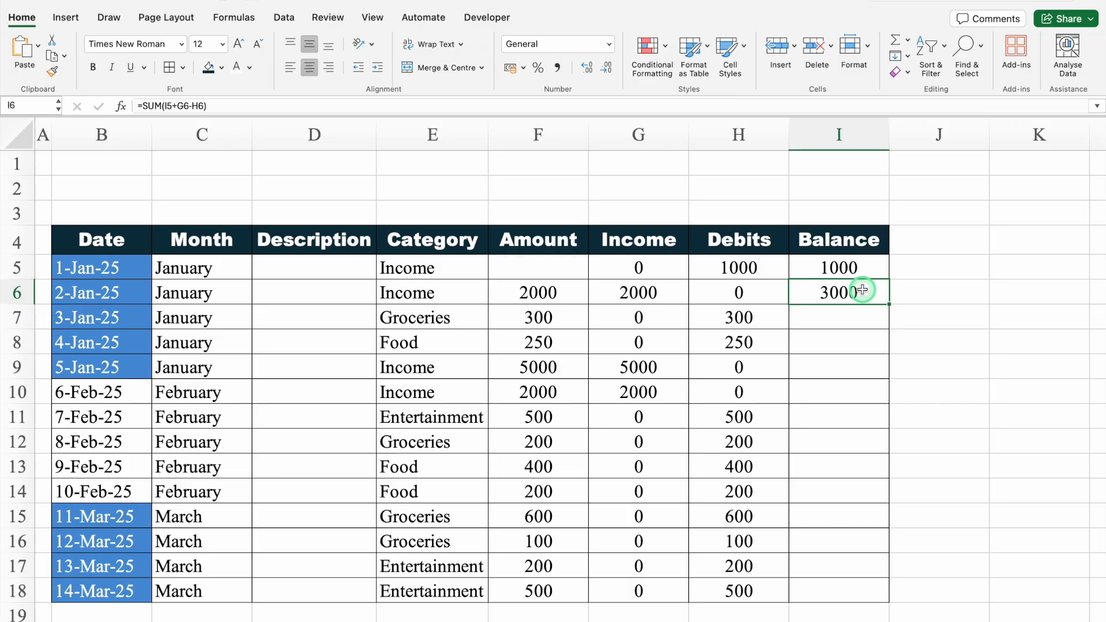
pyautogui.doubleClick(896, 307)
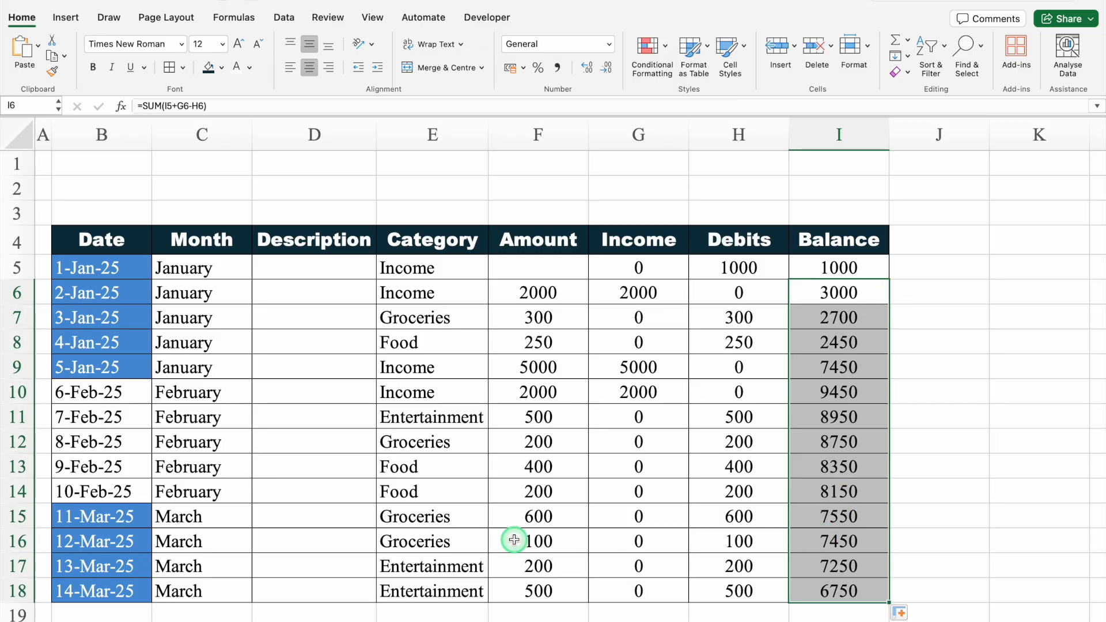
# Clear the categories and amounts in E14:F18 to test the formulas, and undo the deletion.
pyautogui.moveTo(435, 496); pyautogui.dragTo(553, 592)
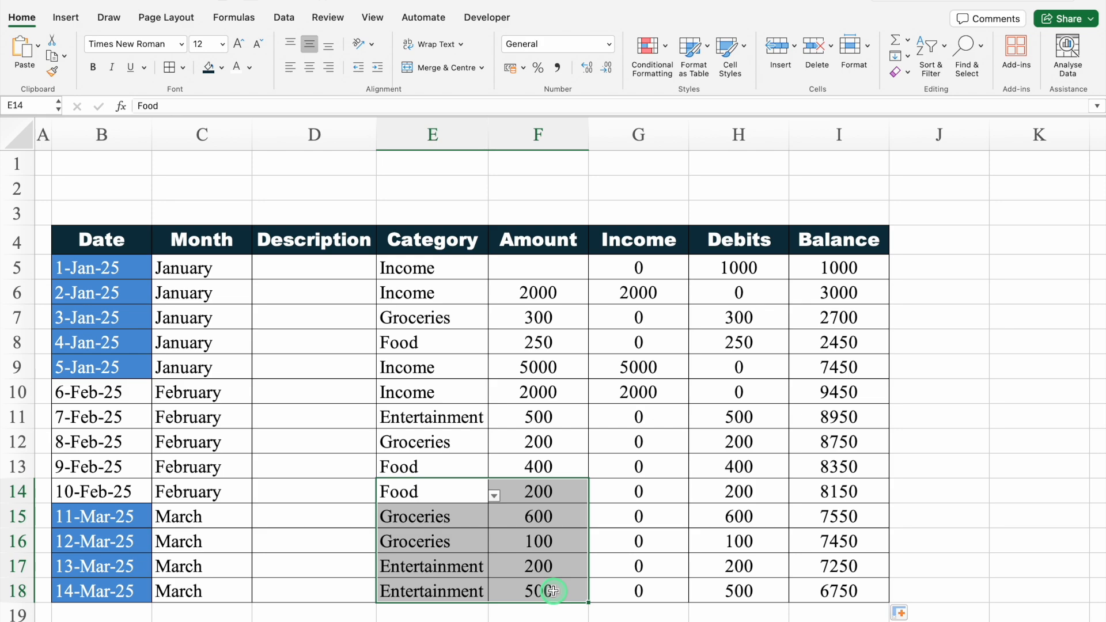
pyautogui.press('Delete')
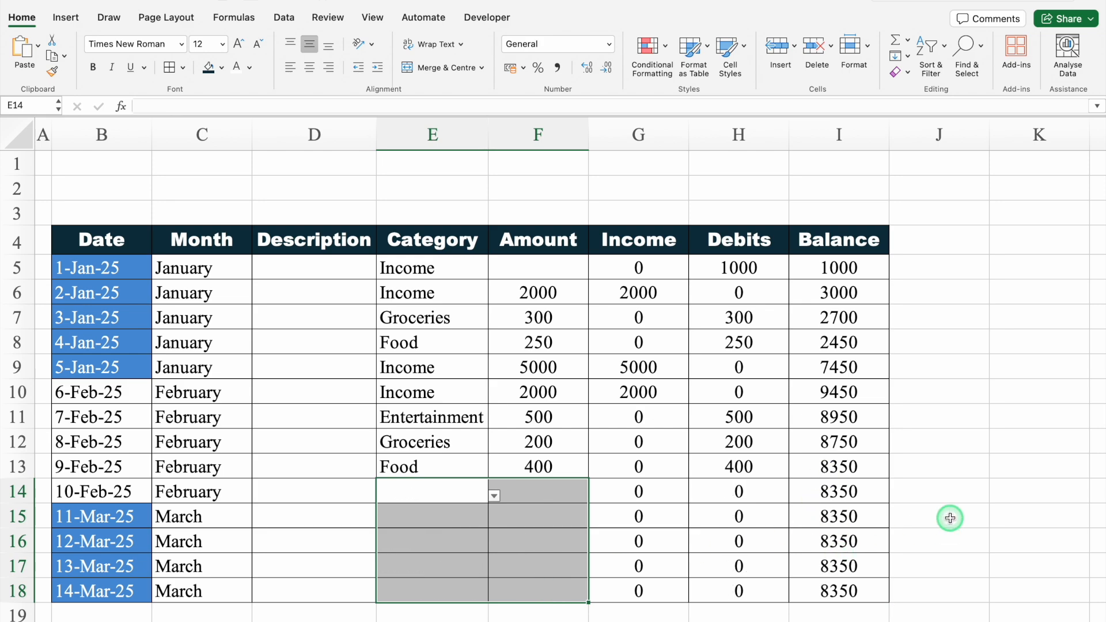
pyautogui.hotkey('ctrl', 'z')
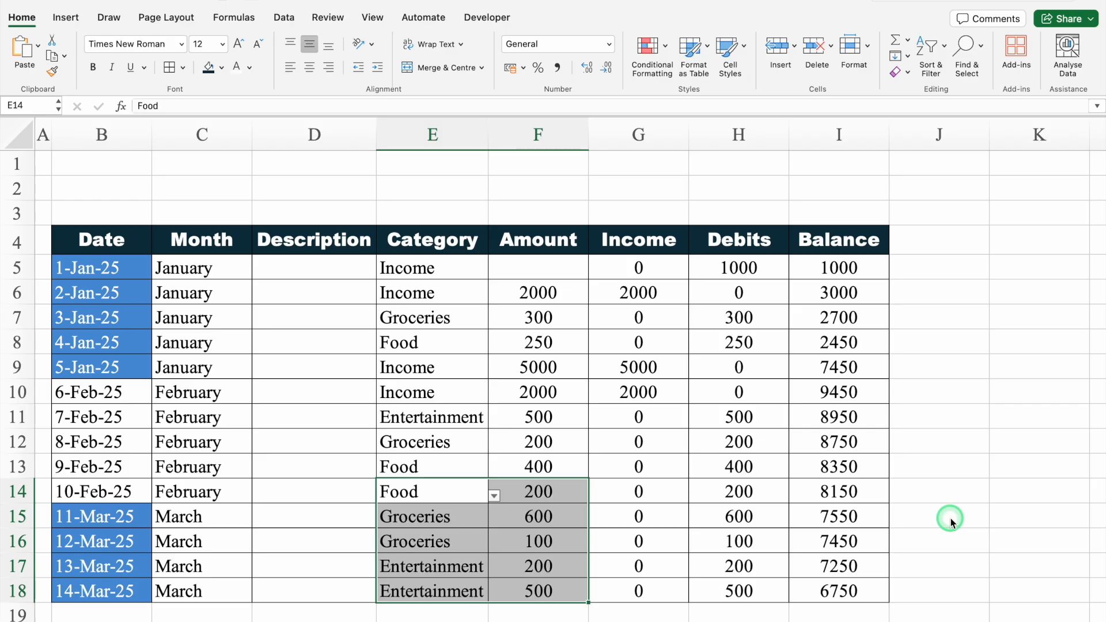
# Shrink row 3 to a thin spacer above the table headers and merge and centre B2:I2.
pyautogui.moveTo(21, 226); pyautogui.dragTo(20, 202)
pyautogui.click(95, 187)
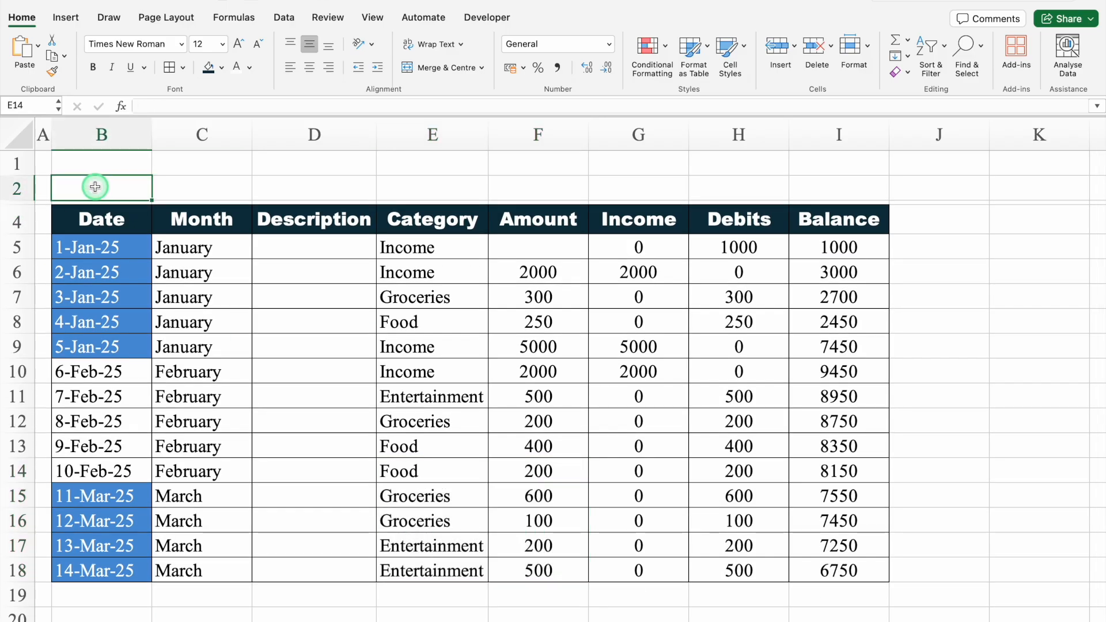
pyautogui.moveTo(95, 186); pyautogui.dragTo(842, 186)
pyautogui.click(444, 69)
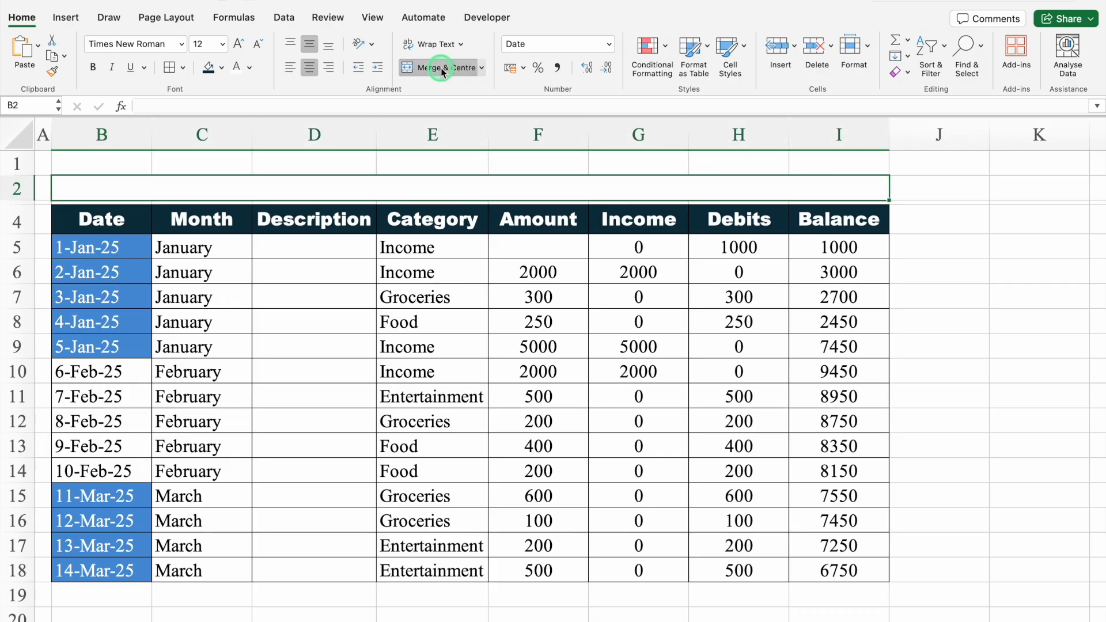
# Format the merged title cell B2 with a mid-blue fill and white Arial Black text at size 18.
pyautogui.click(221, 67)
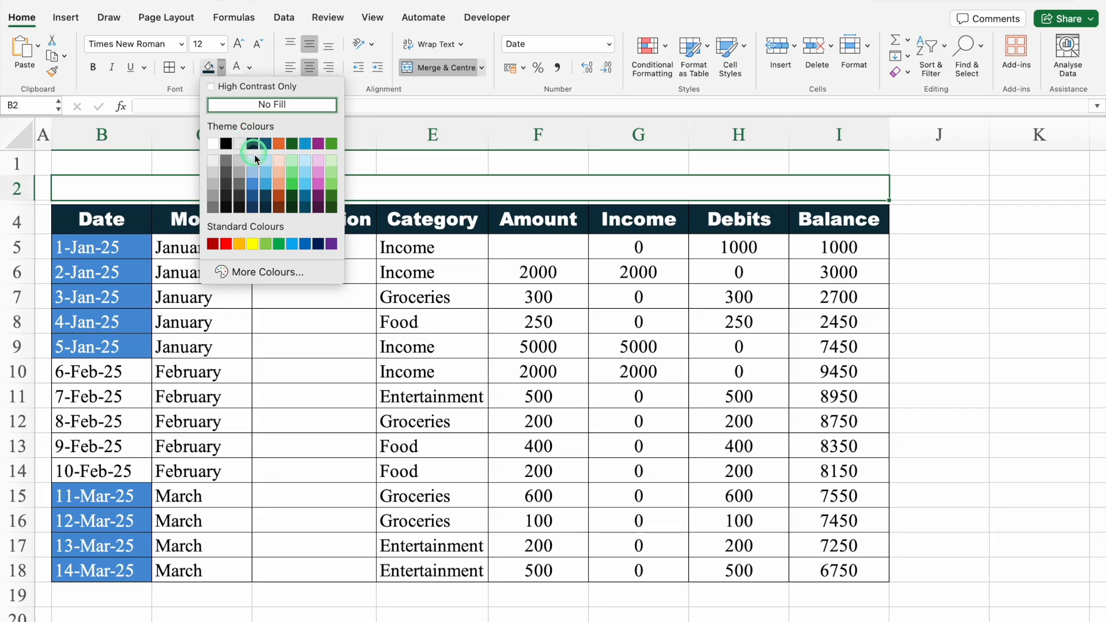
pyautogui.click(253, 185)
pyautogui.click(181, 43)
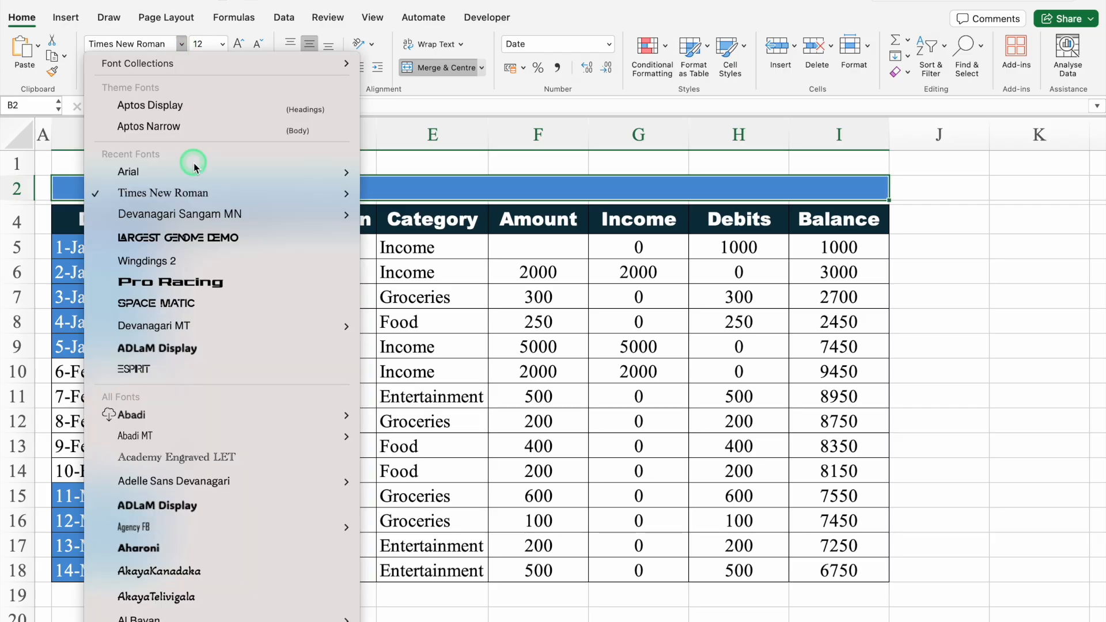
pyautogui.moveTo(196, 175)
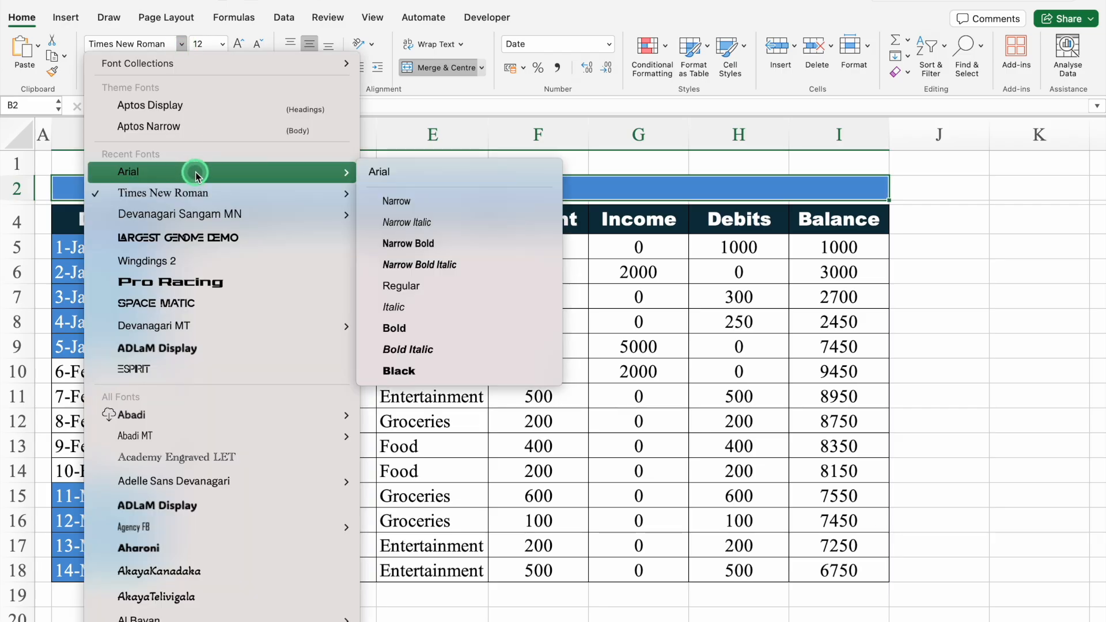
pyautogui.click(401, 370)
pyautogui.click(239, 44)
pyautogui.click(239, 44)
pyautogui.click(239, 44)
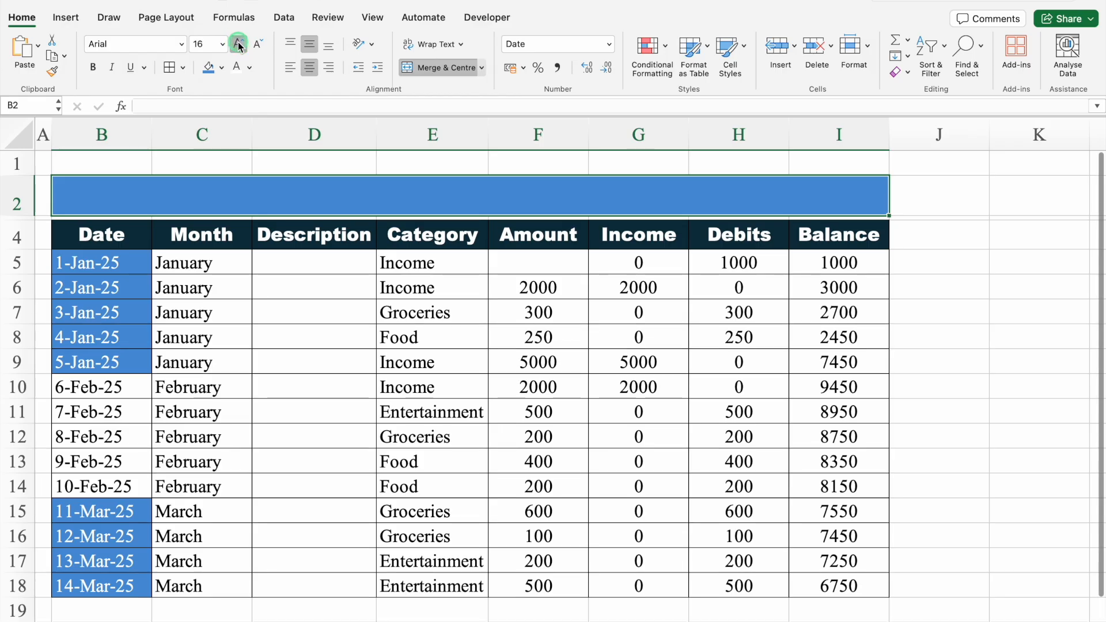
# Enter the title Monthly / Yearly Budget in the merged cell and reduce the height of row 1.
pyautogui.write('Monthly')
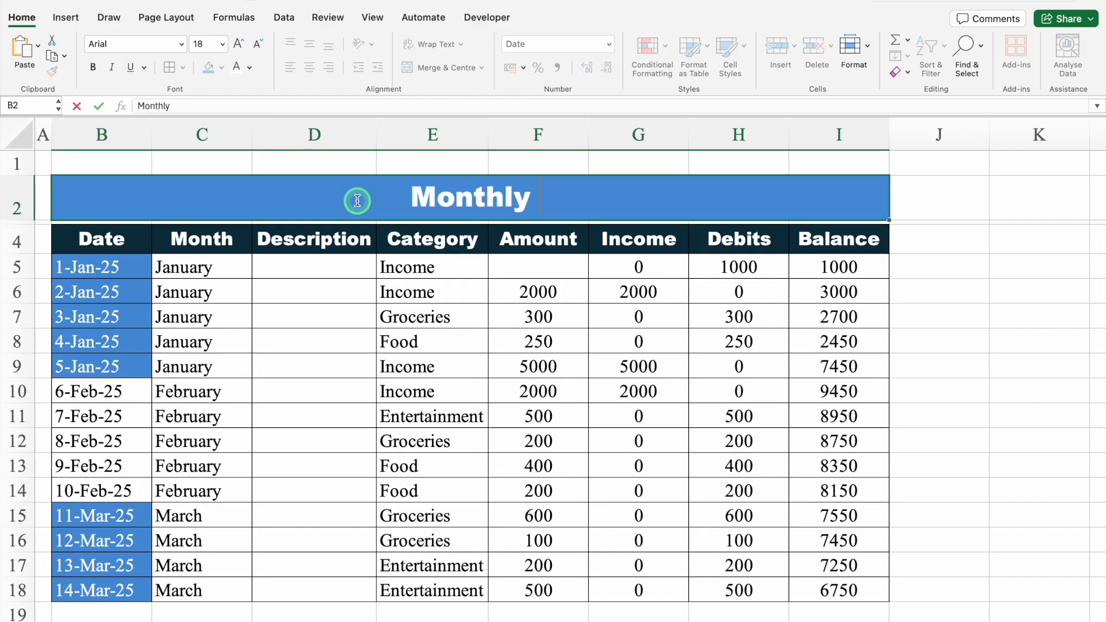
pyautogui.write(' / Yearly Budget')
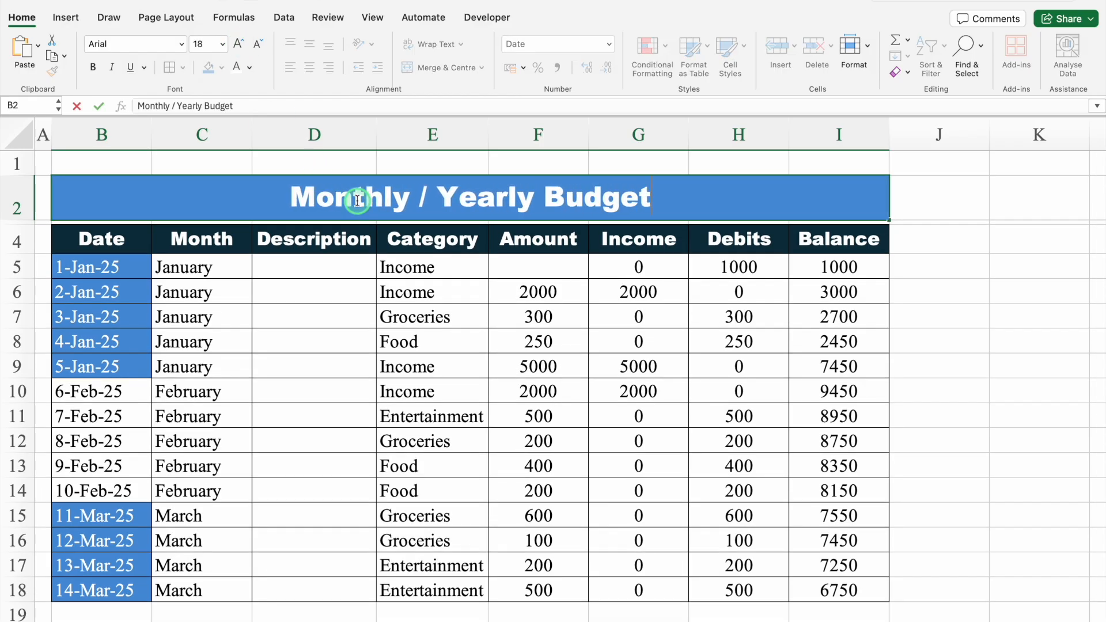
pyautogui.press('Return')
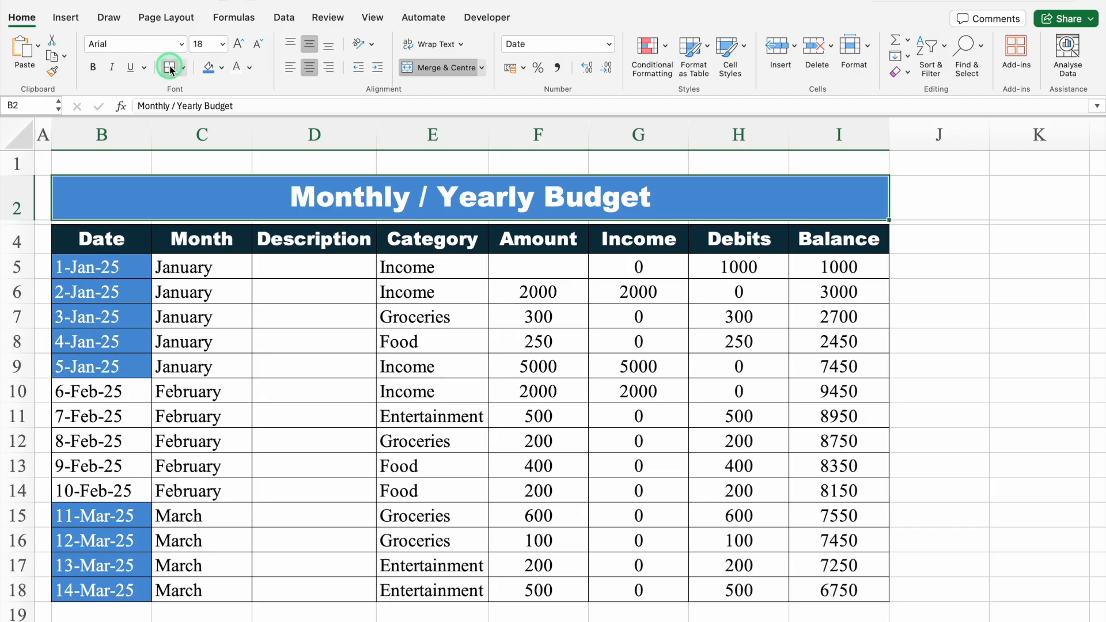
pyautogui.moveTo(21, 173); pyautogui.dragTo(21, 162)
# Narrow column J to a thin spacer beside the Balance column and widen column K for the summary.
pyautogui.click(920, 188)
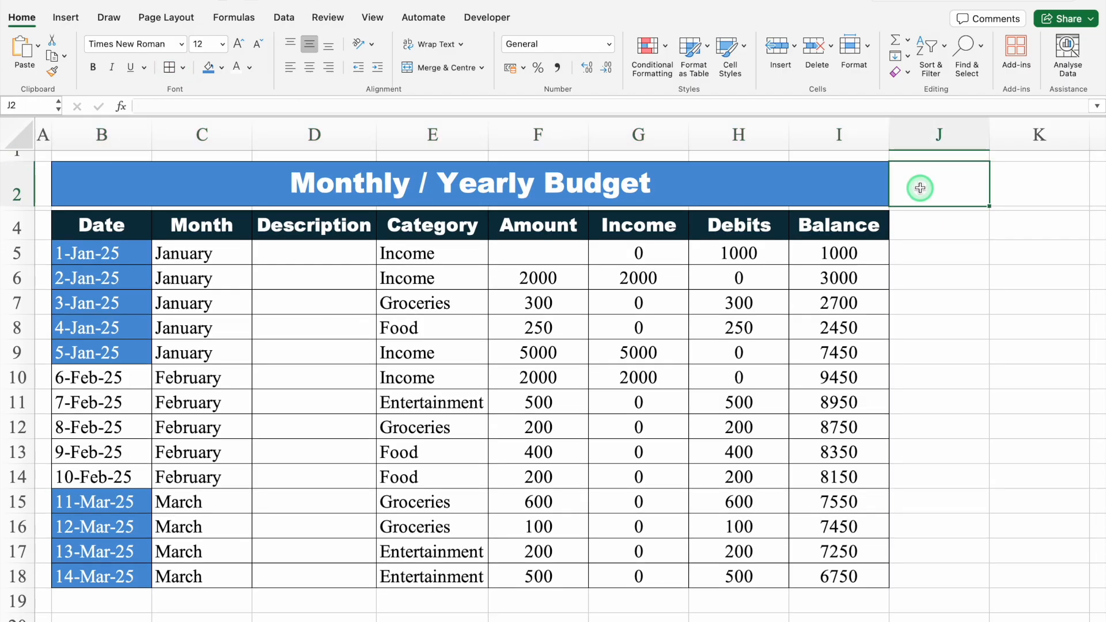
pyautogui.press('Right')
pyautogui.press('Right')
pyautogui.press('Right')
pyautogui.press('Right')
pyautogui.press('Right')
pyautogui.press('Right')
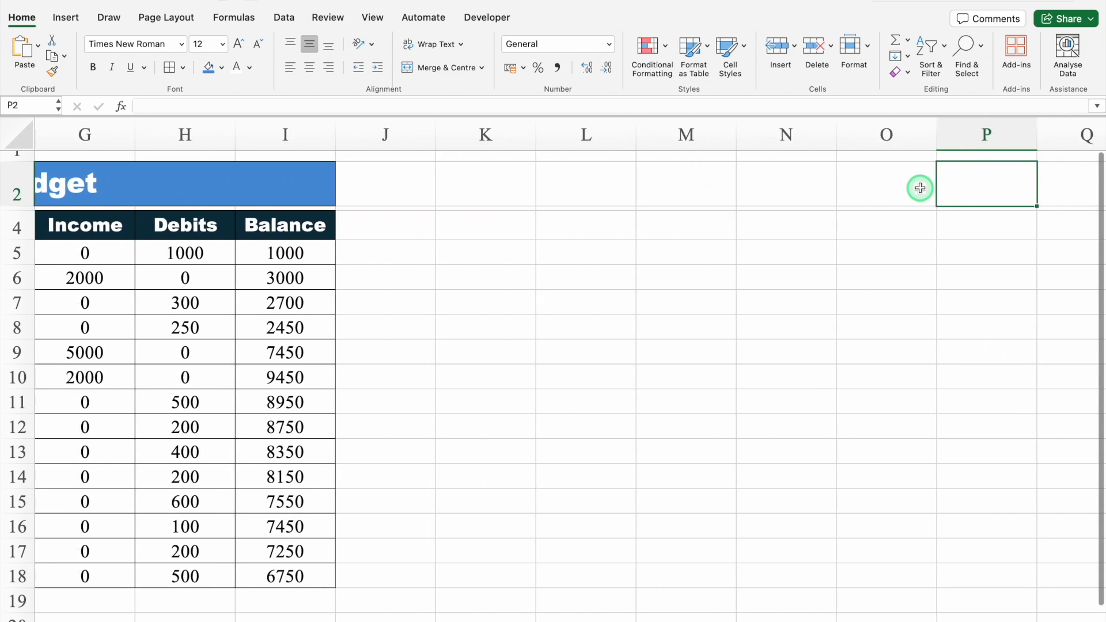
pyautogui.moveTo(438, 140); pyautogui.dragTo(349, 142)
pyautogui.click(409, 226)
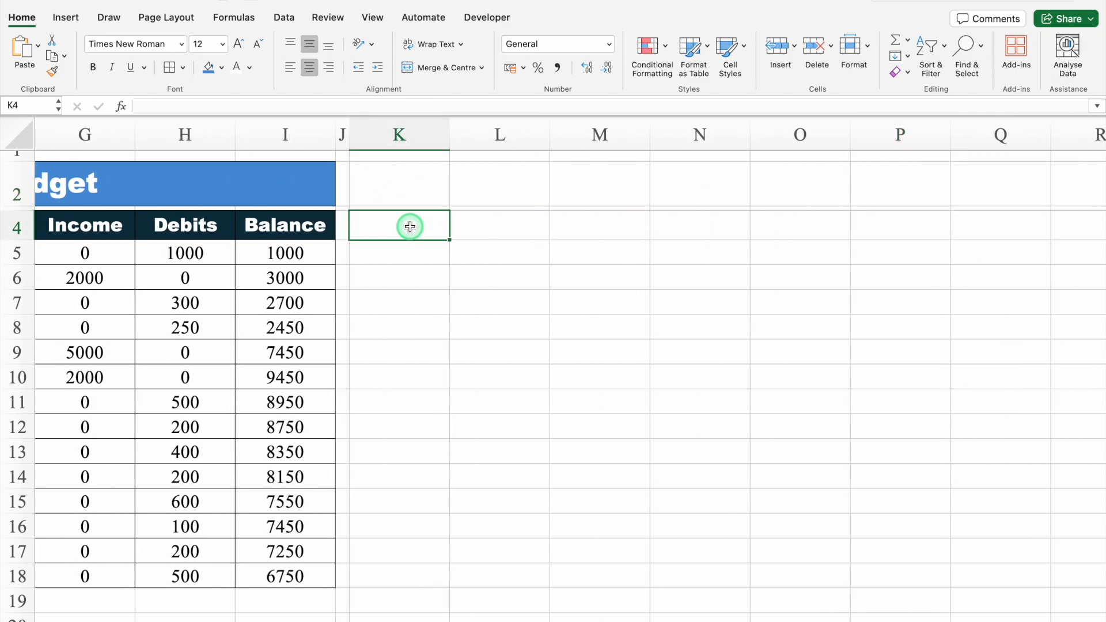
pyautogui.moveTo(450, 130); pyautogui.dragTo(496, 135)
# Add a data validation list to K4 containing the twelve months from January to December, and check its drop-down.
pyautogui.click(284, 17)
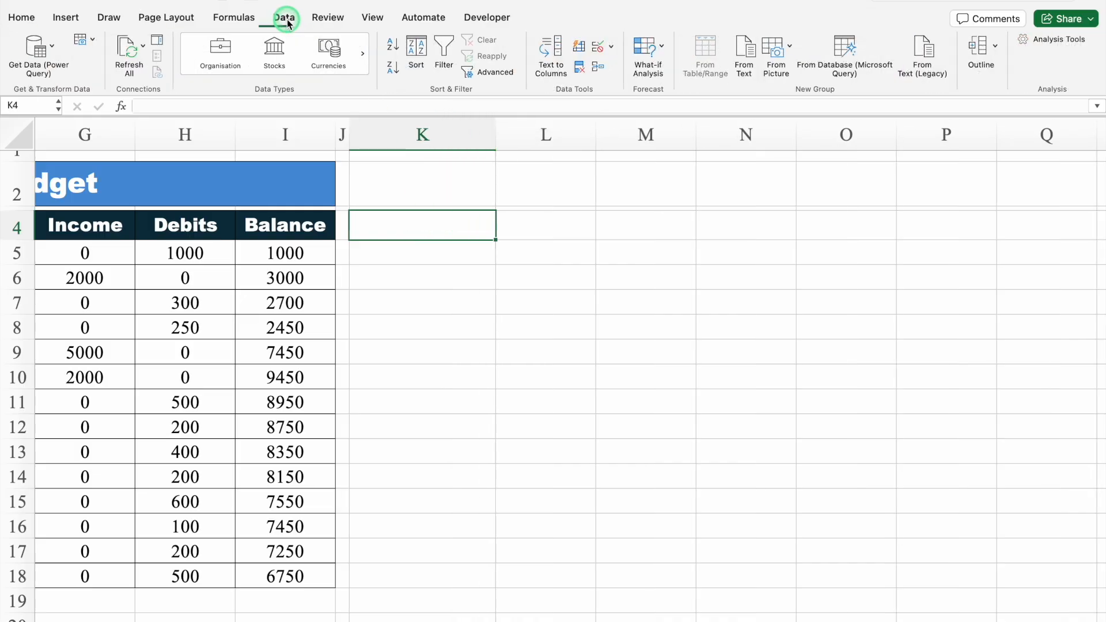
pyautogui.click(611, 47)
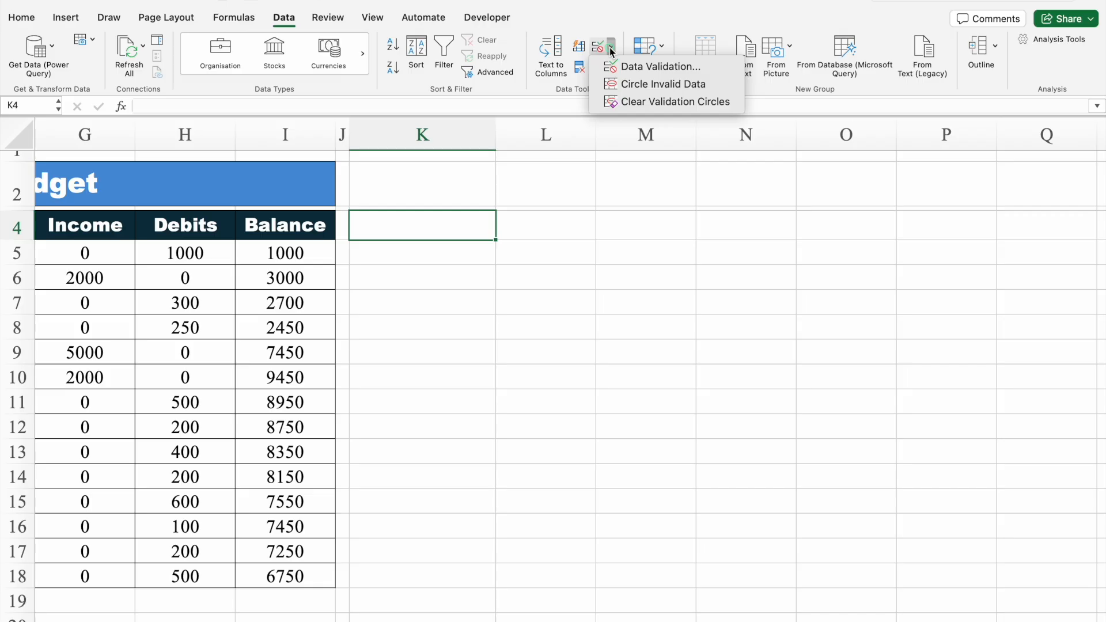
pyautogui.click(640, 68)
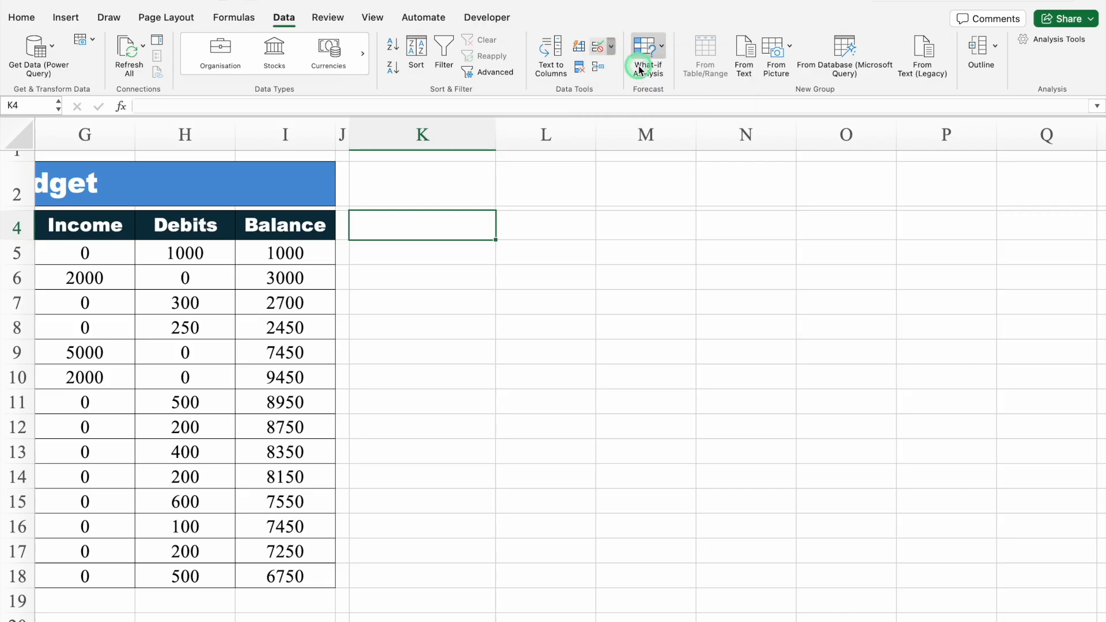
pyautogui.click(553, 174)
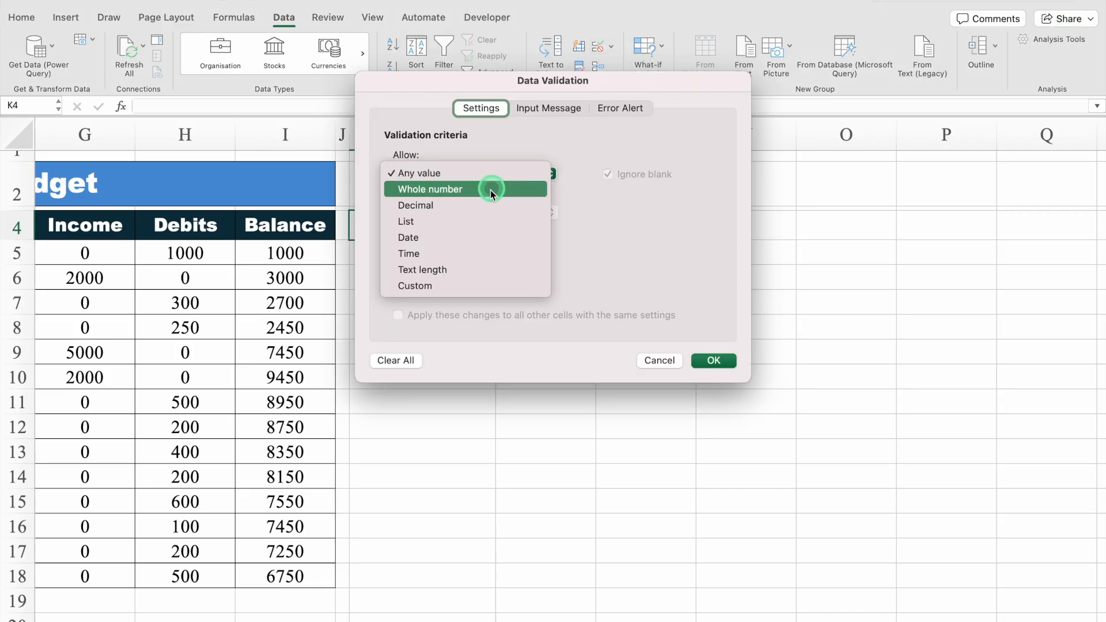
pyautogui.click(468, 221)
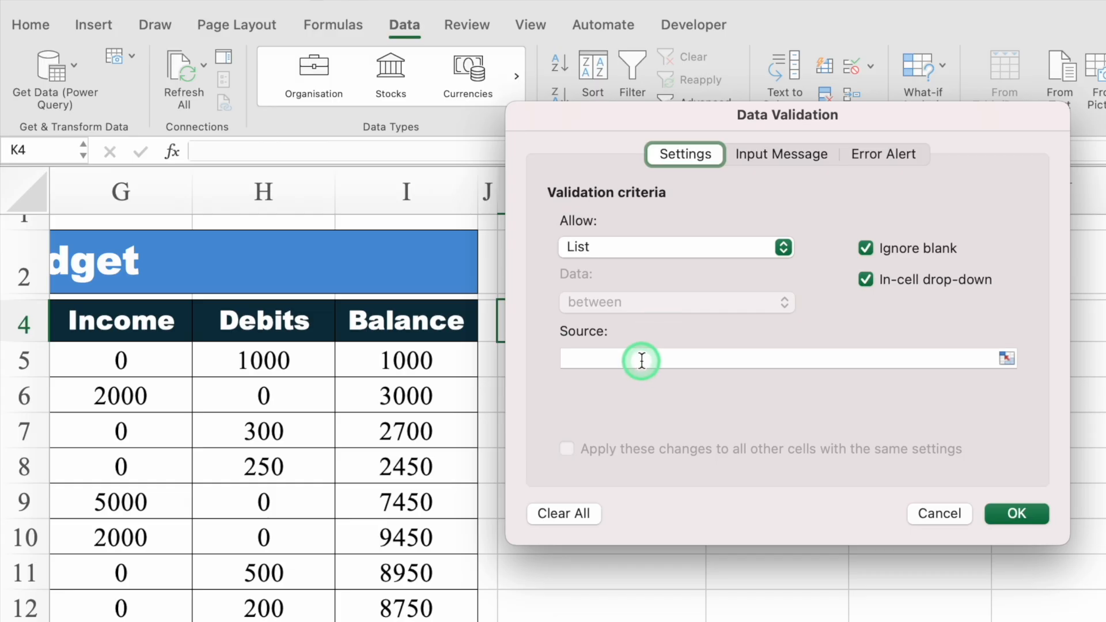
pyautogui.click(641, 361)
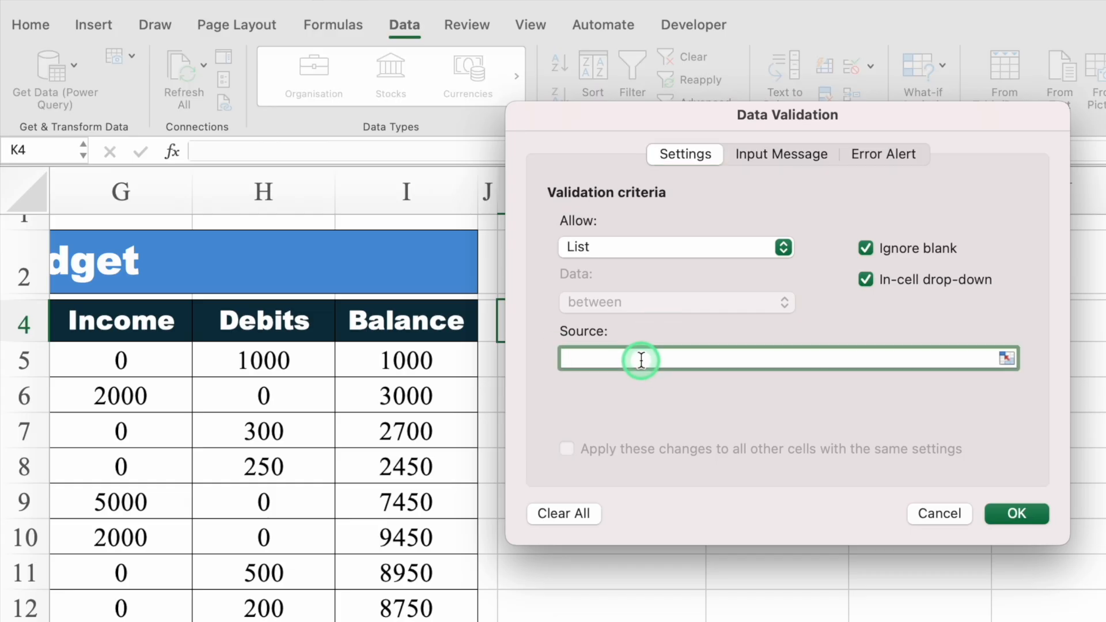
pyautogui.write('January,February,March,April')
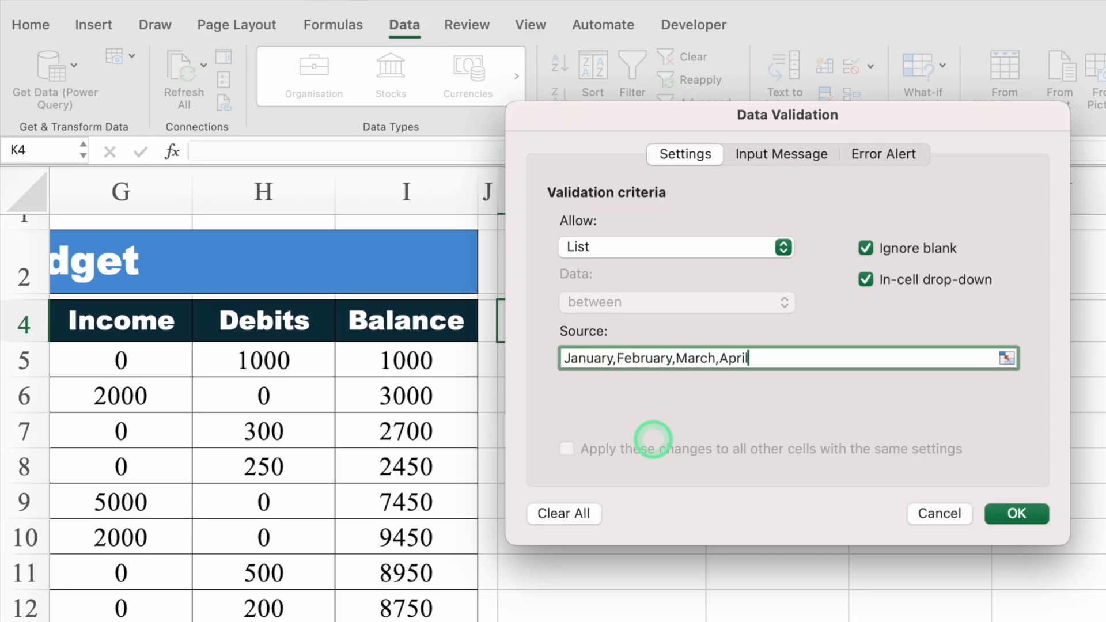
pyautogui.write(',May,June,July,August,September,October,November,December')
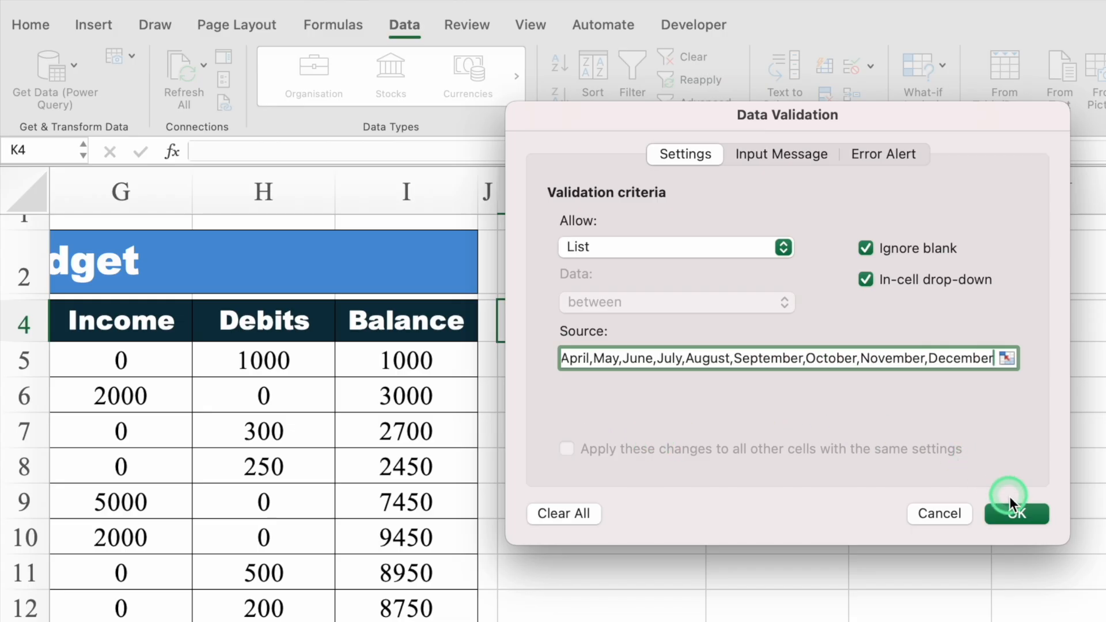
pyautogui.click(1028, 517)
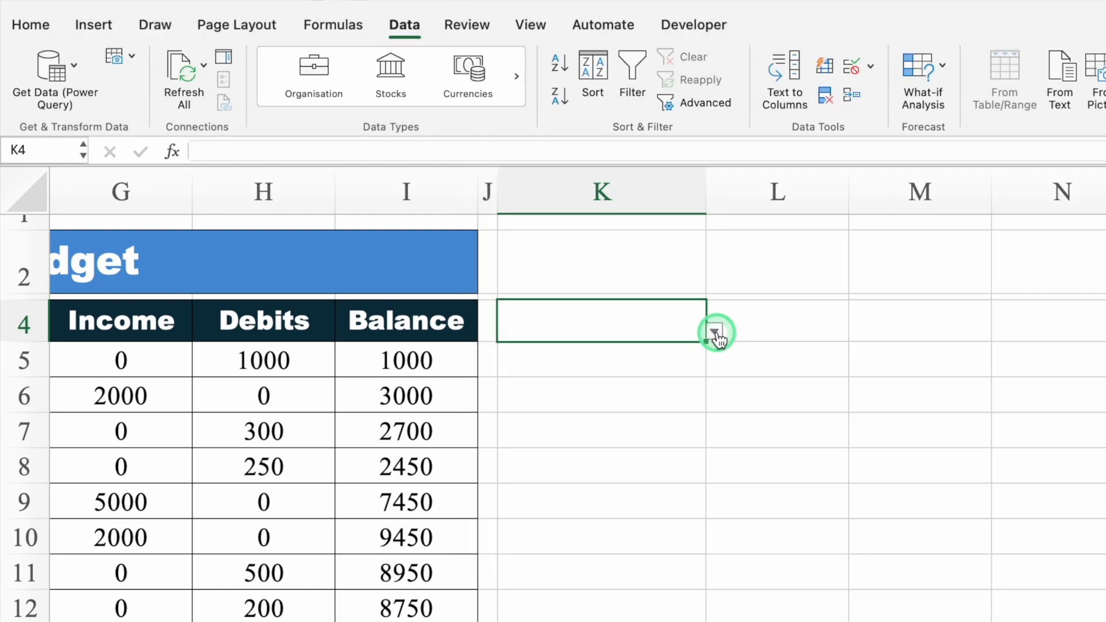
pyautogui.click(714, 332)
pyautogui.click(669, 323)
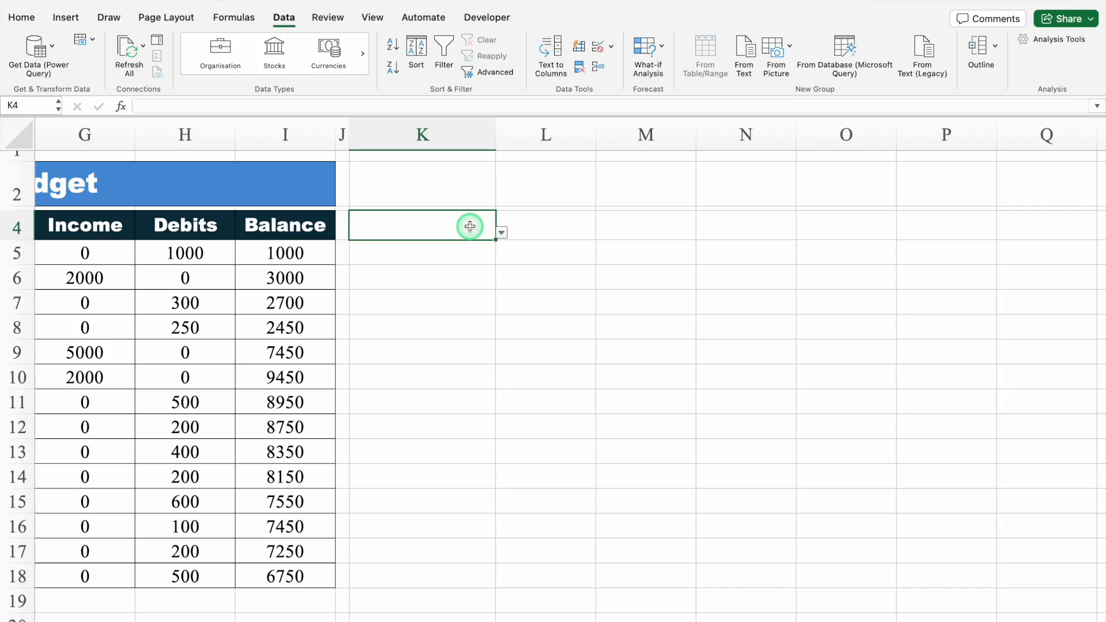
# Fill K4 with red, make its text white, and set the font of row 4 to Arial Black.
pyautogui.click(23, 17)
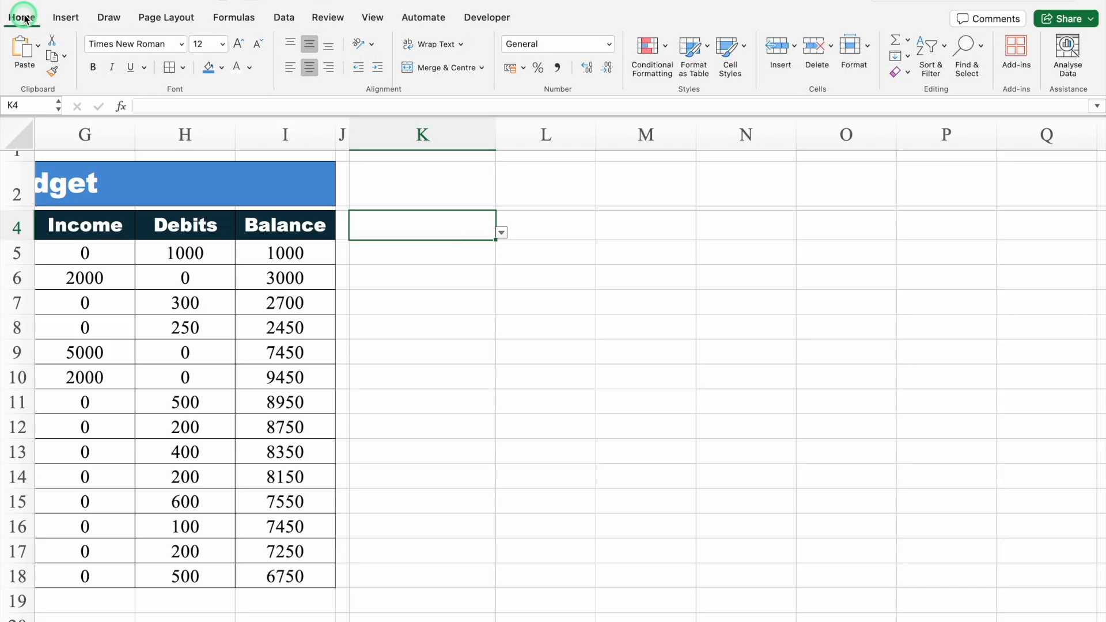
pyautogui.click(222, 67)
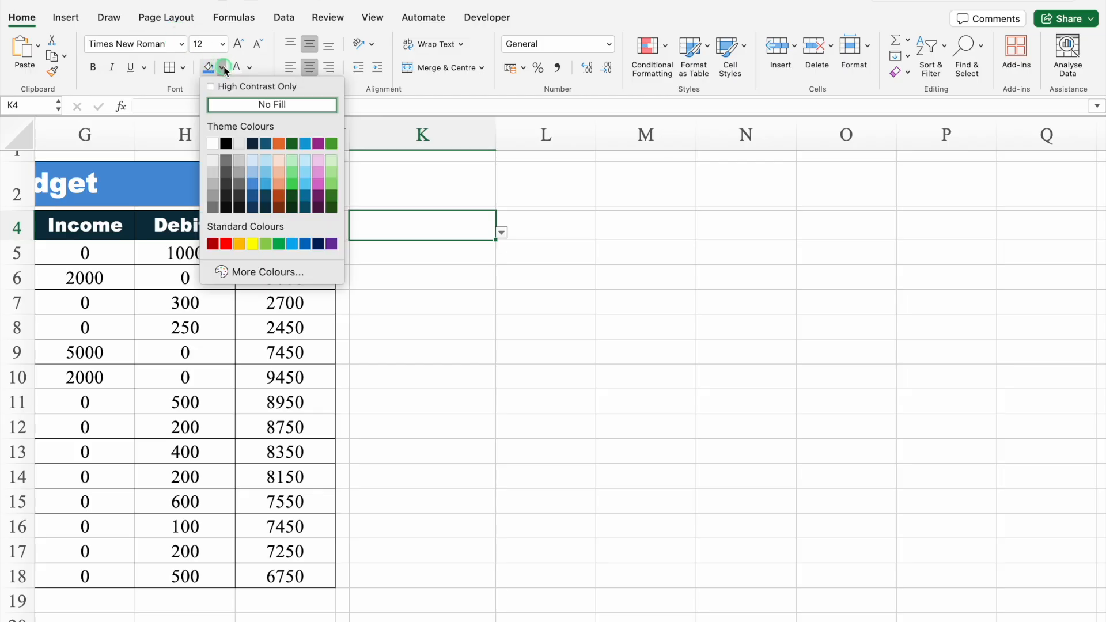
pyautogui.click(226, 244)
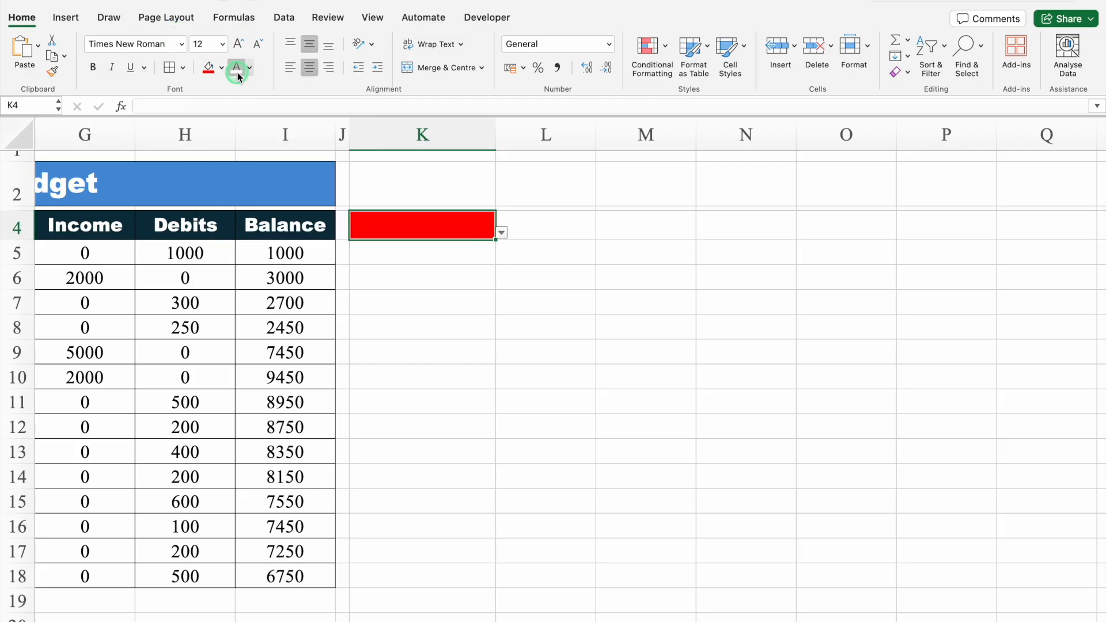
pyautogui.click(11, 226)
pyautogui.click(181, 46)
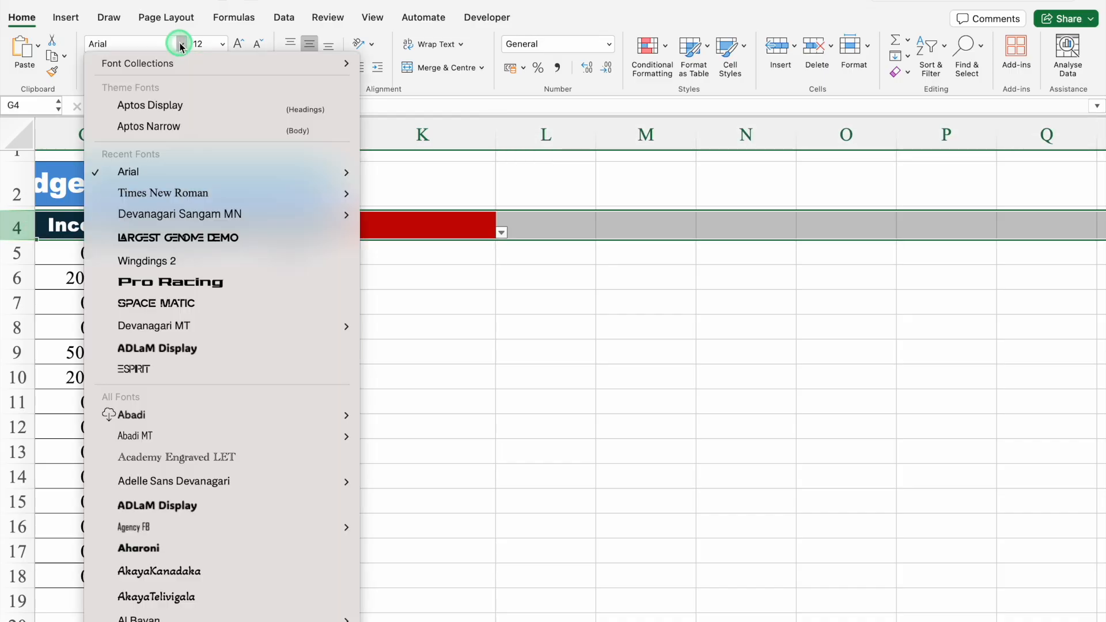
pyautogui.moveTo(229, 170)
pyautogui.click(442, 371)
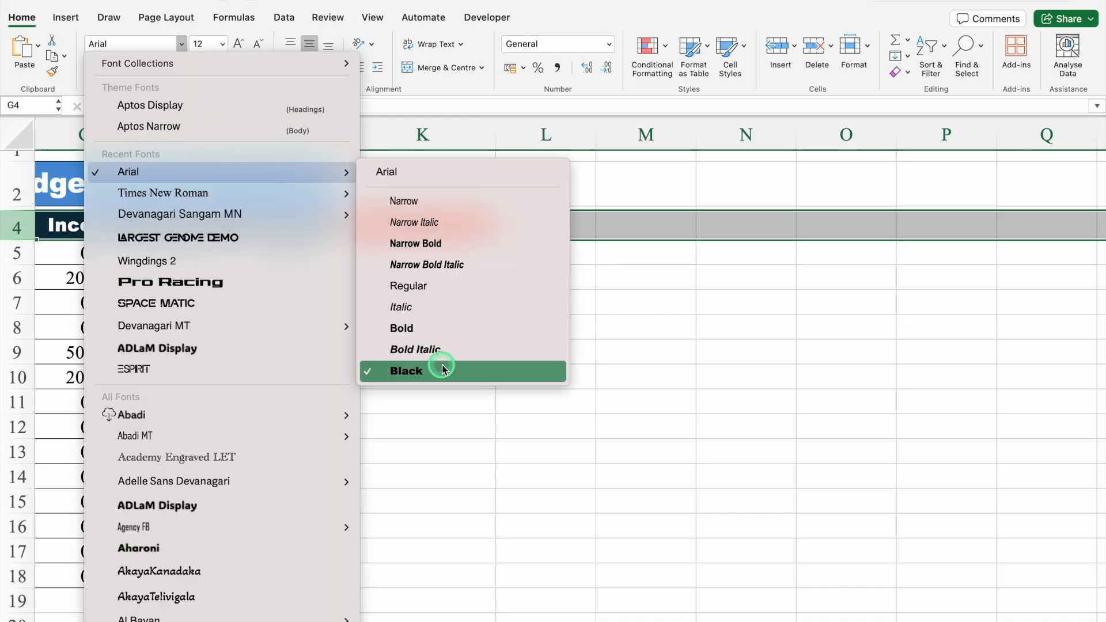
# Choose January from the month drop-down in K4.
pyautogui.click(452, 225)
pyautogui.click(502, 232)
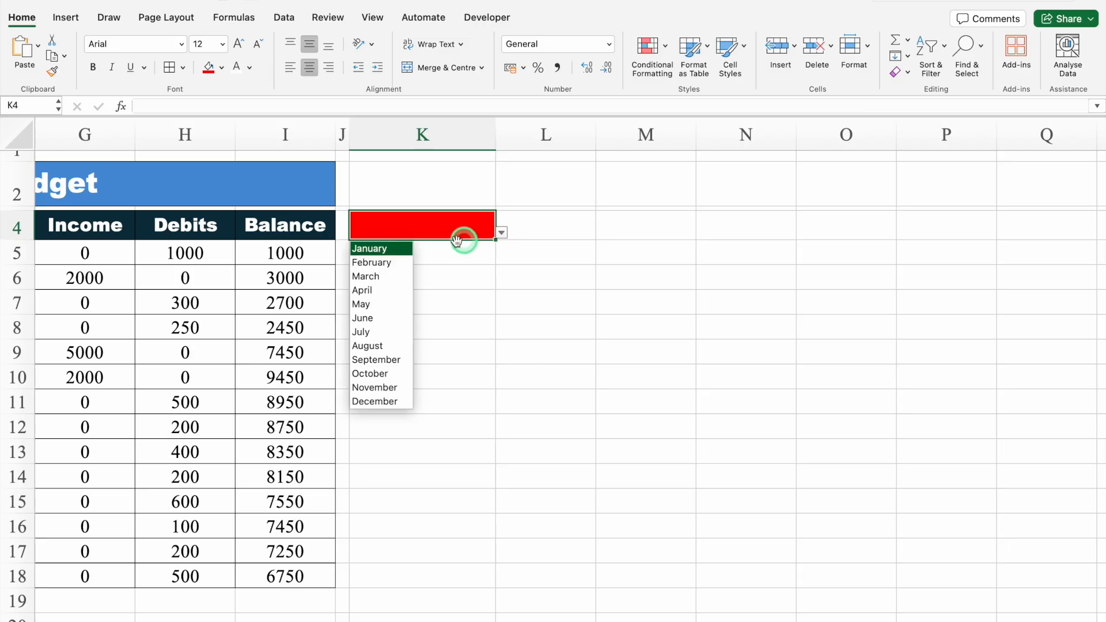
pyautogui.click(392, 251)
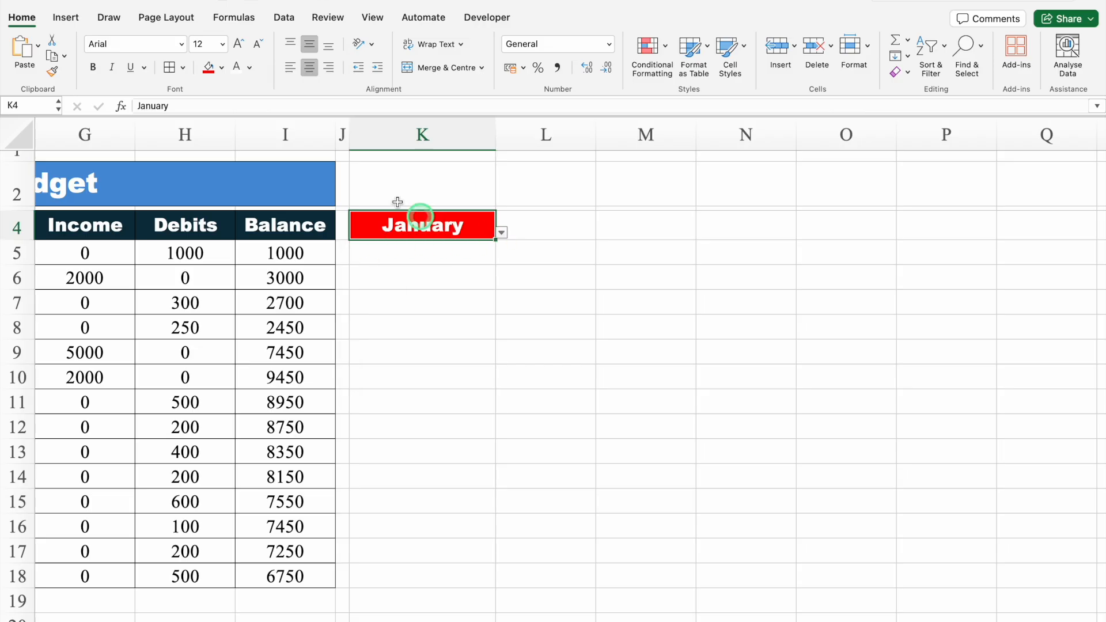
# Enter the category labels Income, Entertainment, Groceries, Food and Investment in K5:K9.
pyautogui.click(439, 253)
pyautogui.write('Income')
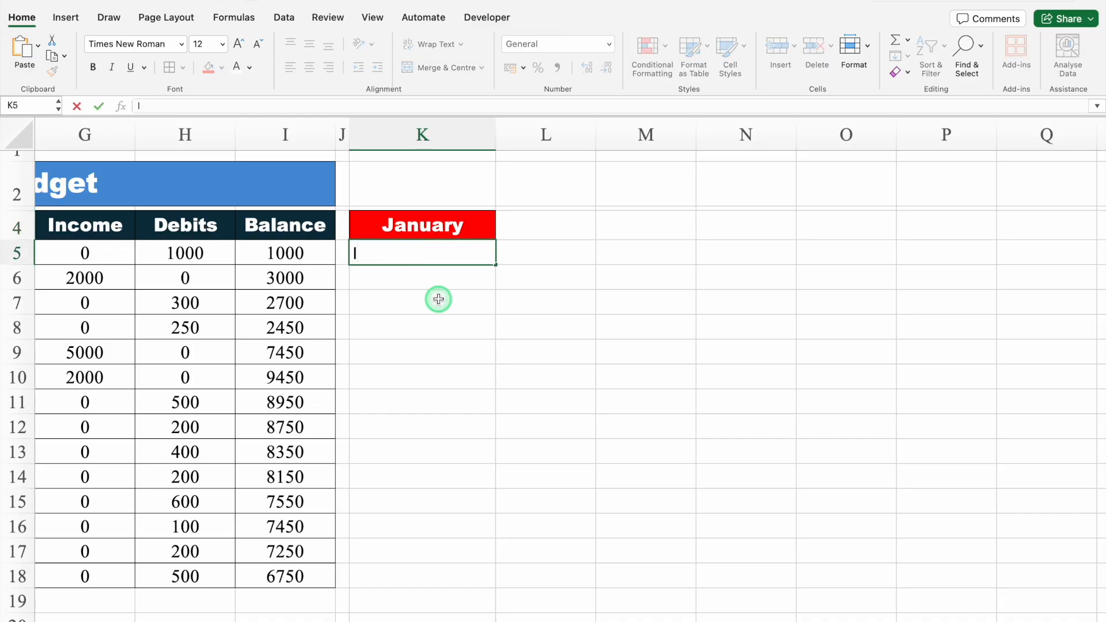
pyautogui.press('Return')
pyautogui.write('Entertainment')
pyautogui.press('Return')
pyautogui.write('Groceries')
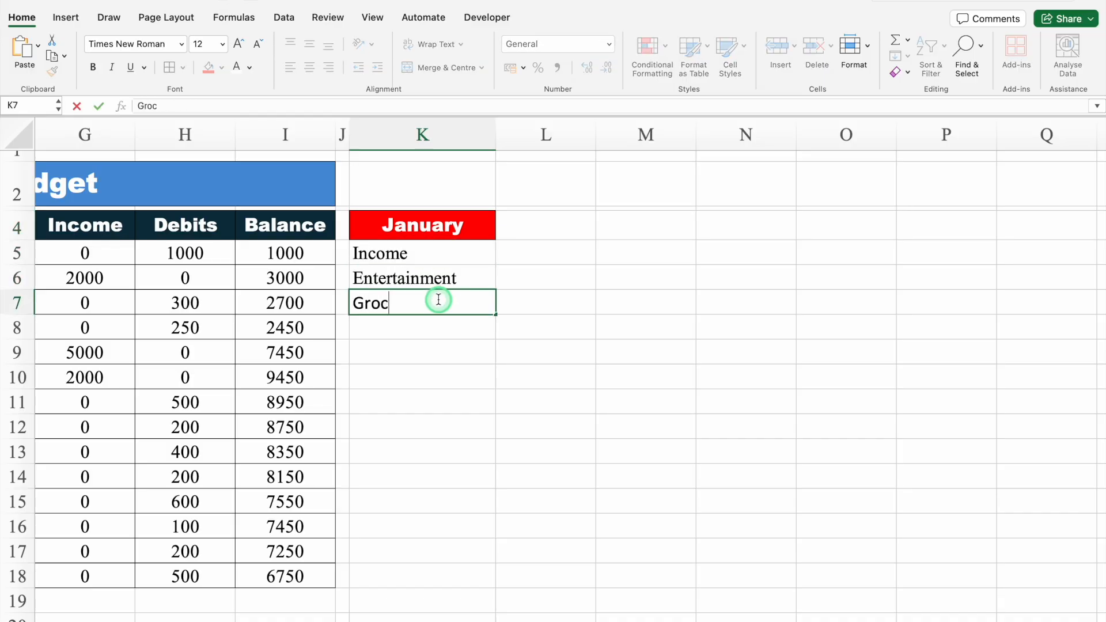
pyautogui.press('Return')
pyautogui.write('Food')
pyautogui.press('Return')
pyautogui.write('Investment')
pyautogui.press('Return')
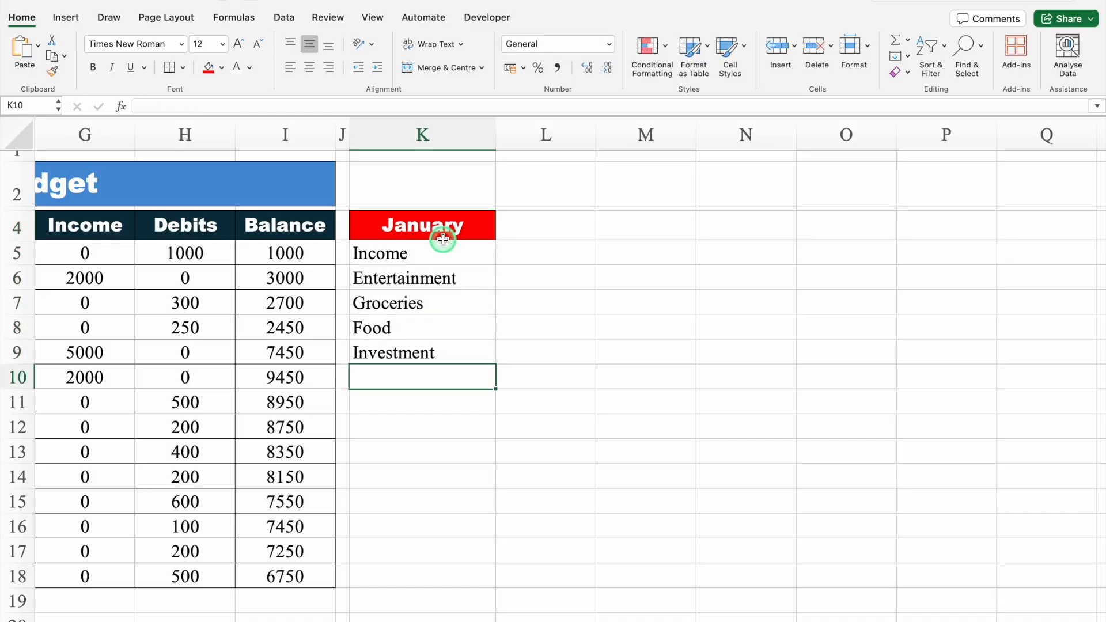
# Enter the summary headers Actual in L4 and Budget in M4.
pyautogui.click(542, 227)
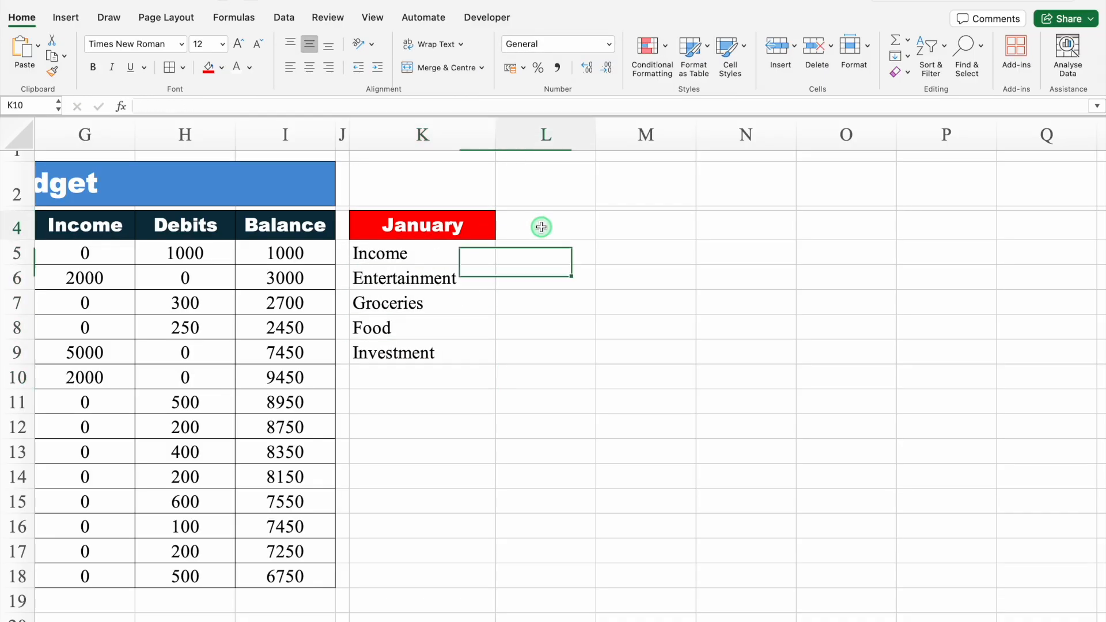
pyautogui.write('Actual')
pyautogui.click(634, 232)
pyautogui.write('B')
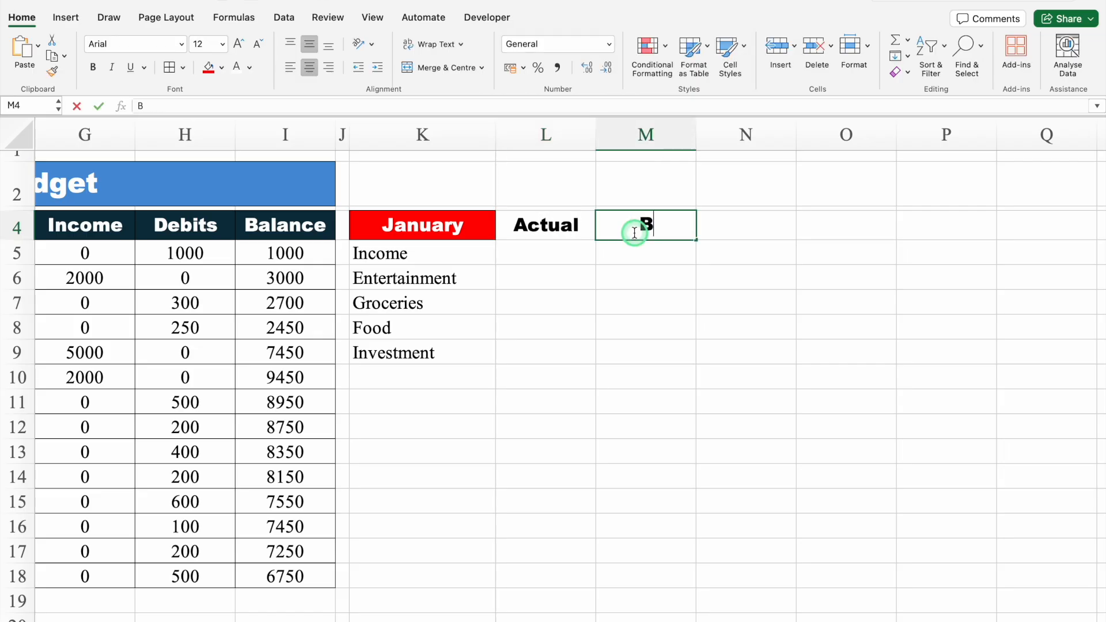
pyautogui.write('udget')
pyautogui.click(791, 216)
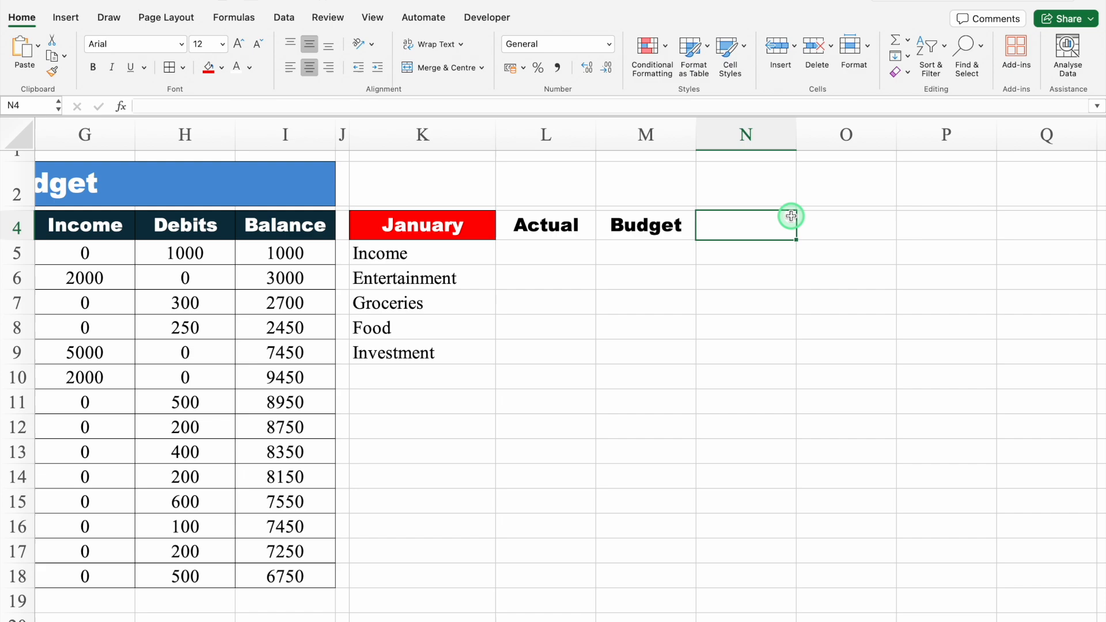
# Enter the header Over / Under in N4 and widen column N to fit it.
pyautogui.write('Over /')
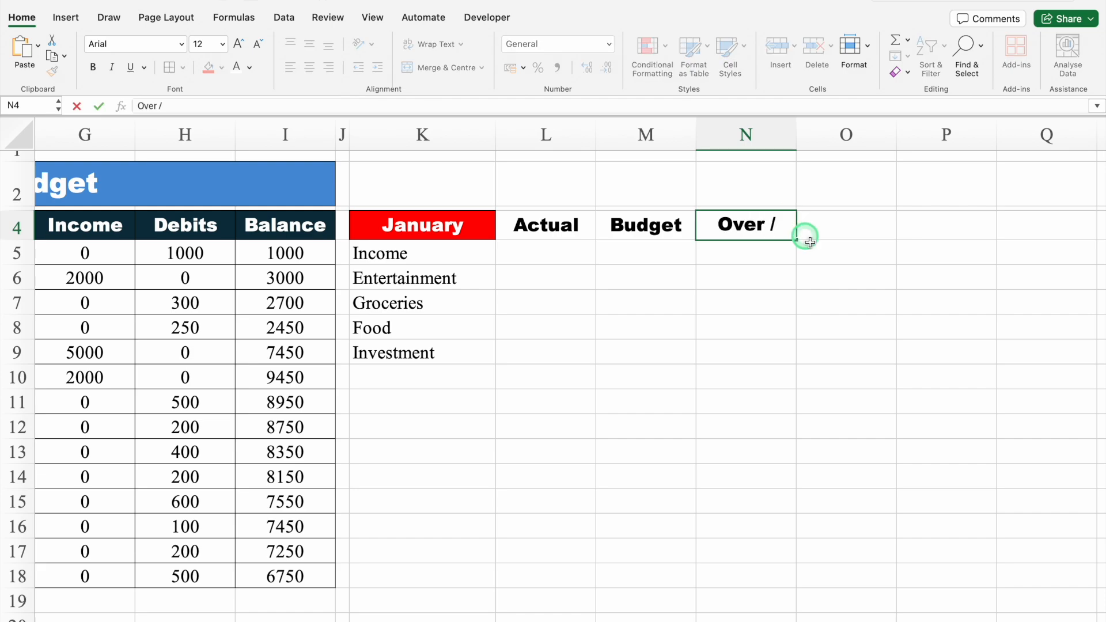
pyautogui.write(' Under')
pyautogui.click(832, 261)
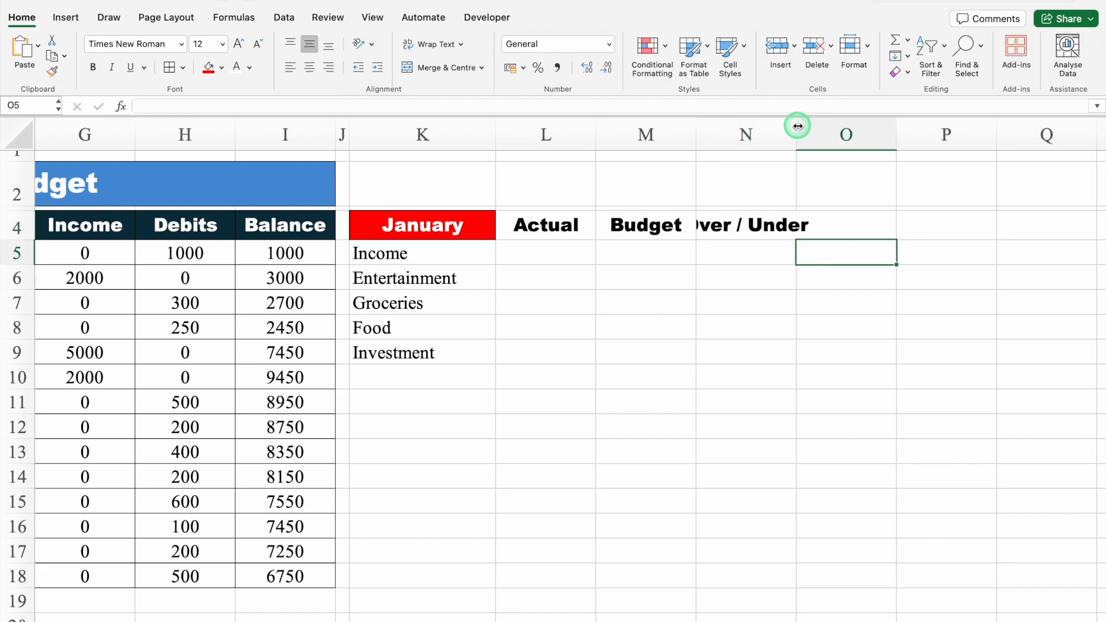
pyautogui.moveTo(798, 126); pyautogui.dragTo(832, 126)
# Apply all borders to the summary table range K4:N9.
pyautogui.click(467, 222)
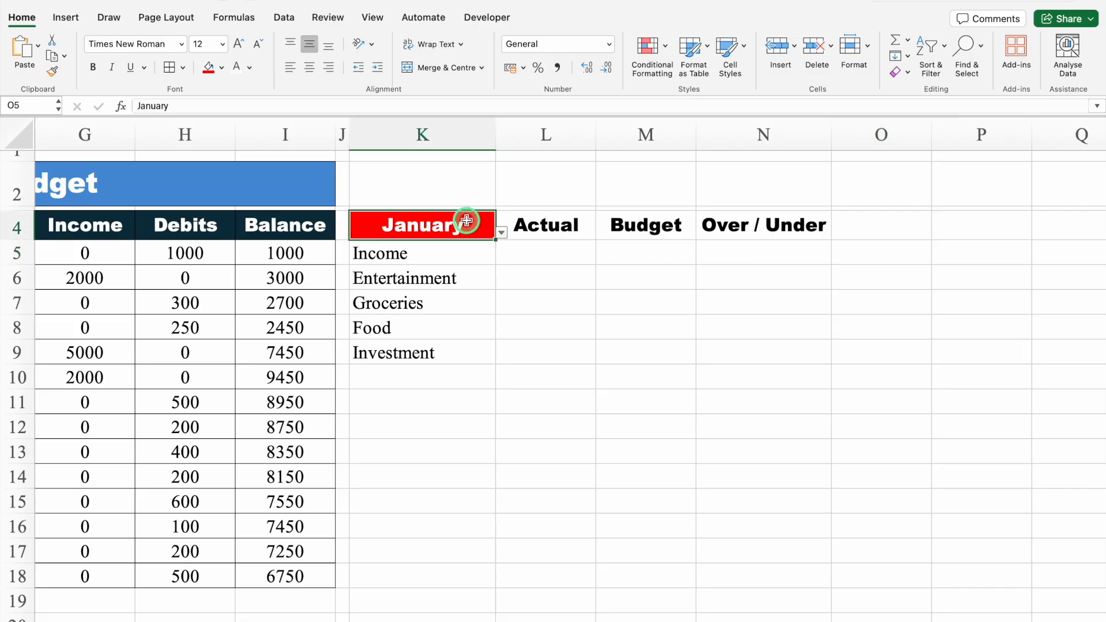
pyautogui.moveTo(467, 220); pyautogui.dragTo(744, 347)
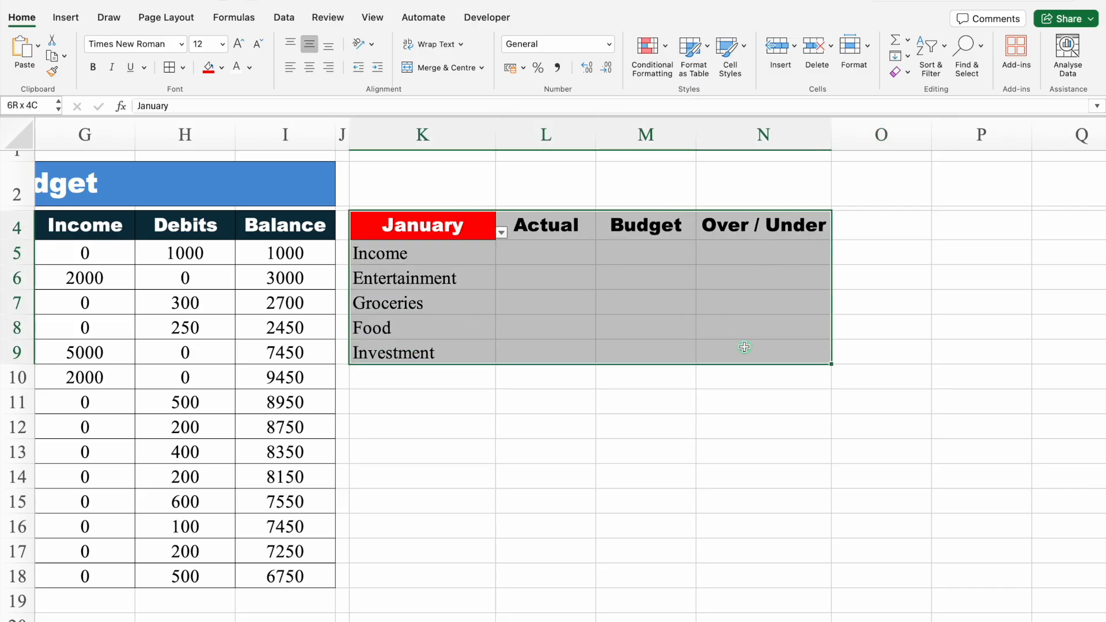
pyautogui.click(530, 254)
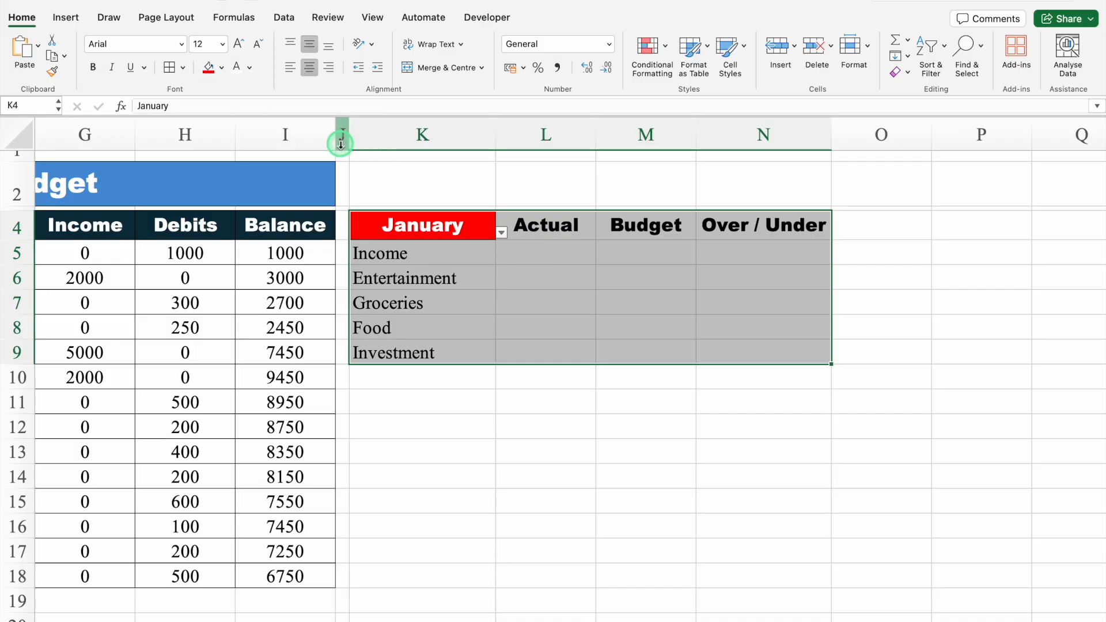
pyautogui.click(170, 67)
# Fill the Actual, Budget and Over / Under headers in L4:N4 with dark teal and make their text white.
pyautogui.click(568, 226)
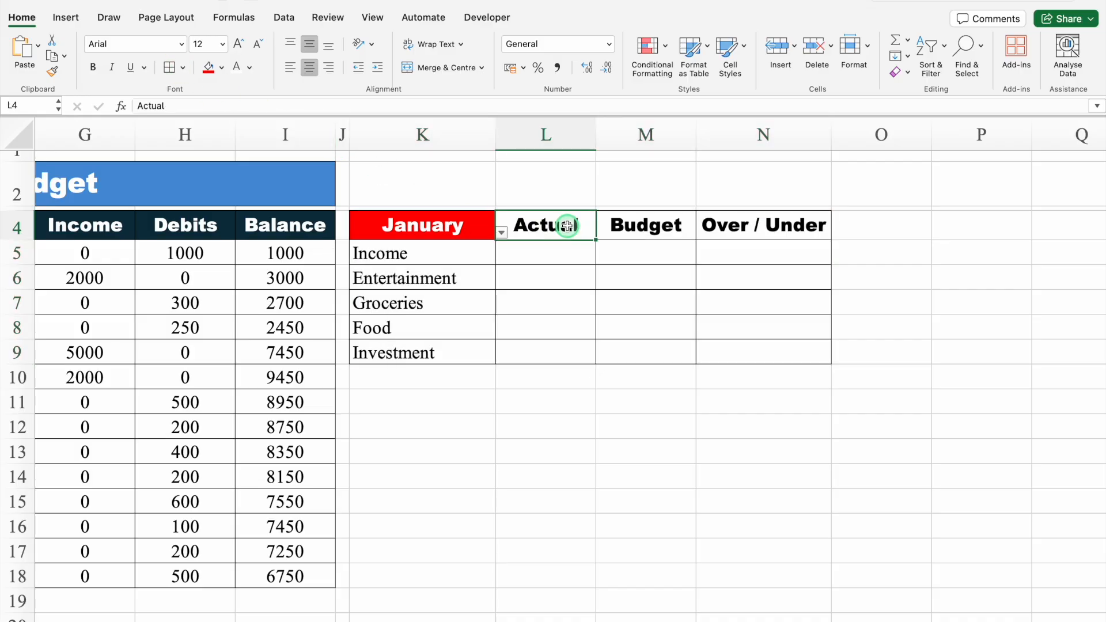
pyautogui.moveTo(567, 225); pyautogui.dragTo(780, 234)
pyautogui.click(223, 68)
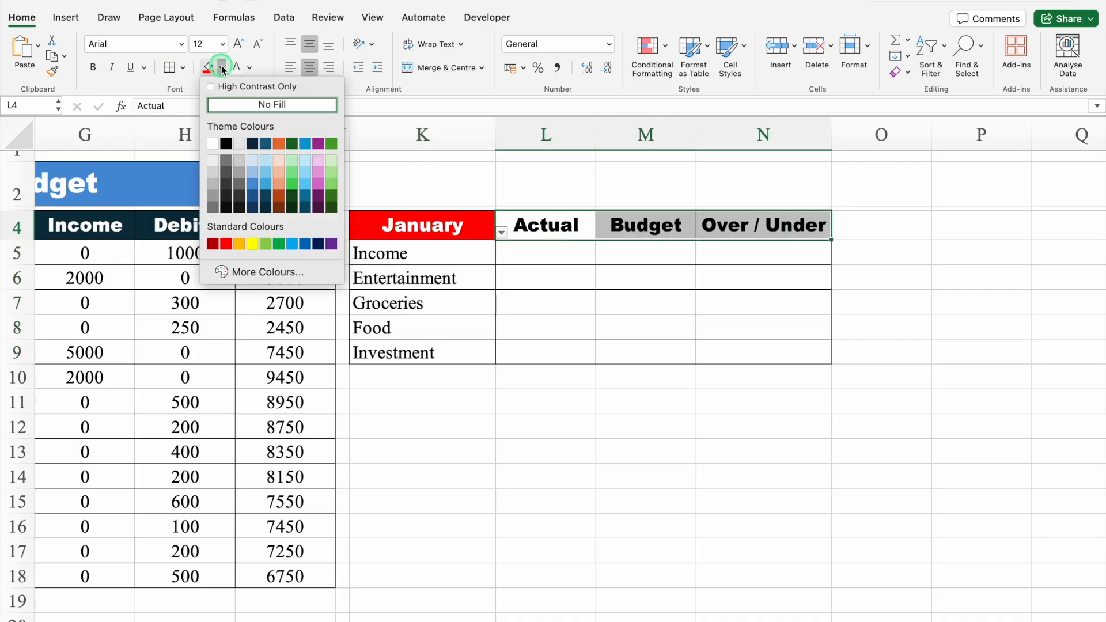
pyautogui.click(266, 208)
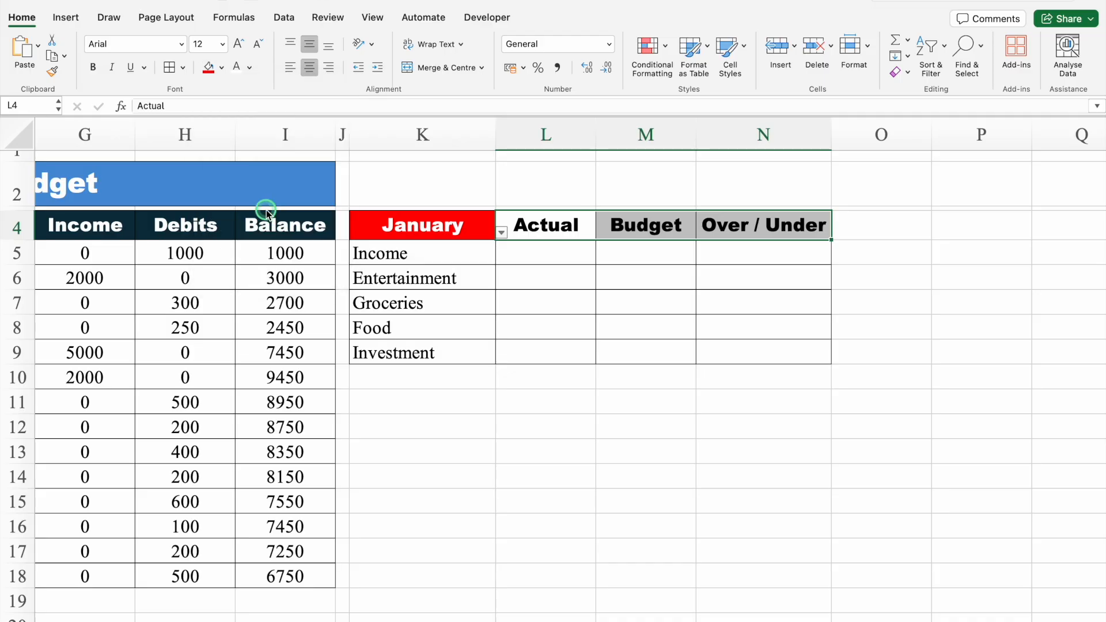
pyautogui.click(235, 68)
# Fill the Budget cells M5:M9 with light grey.
pyautogui.click(651, 253)
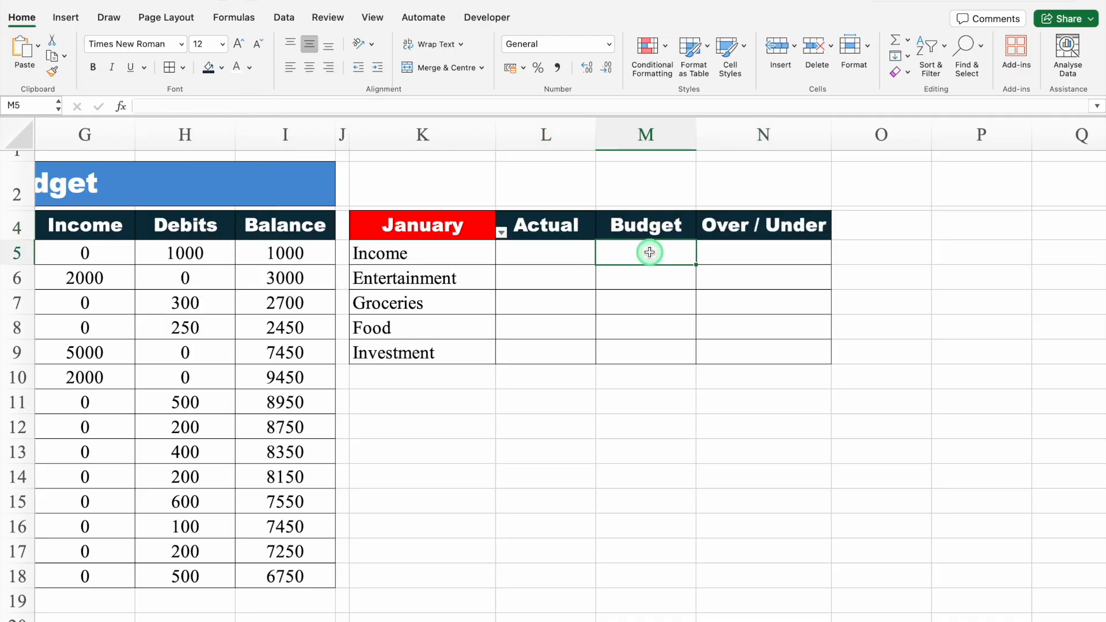
pyautogui.moveTo(650, 252); pyautogui.dragTo(652, 354)
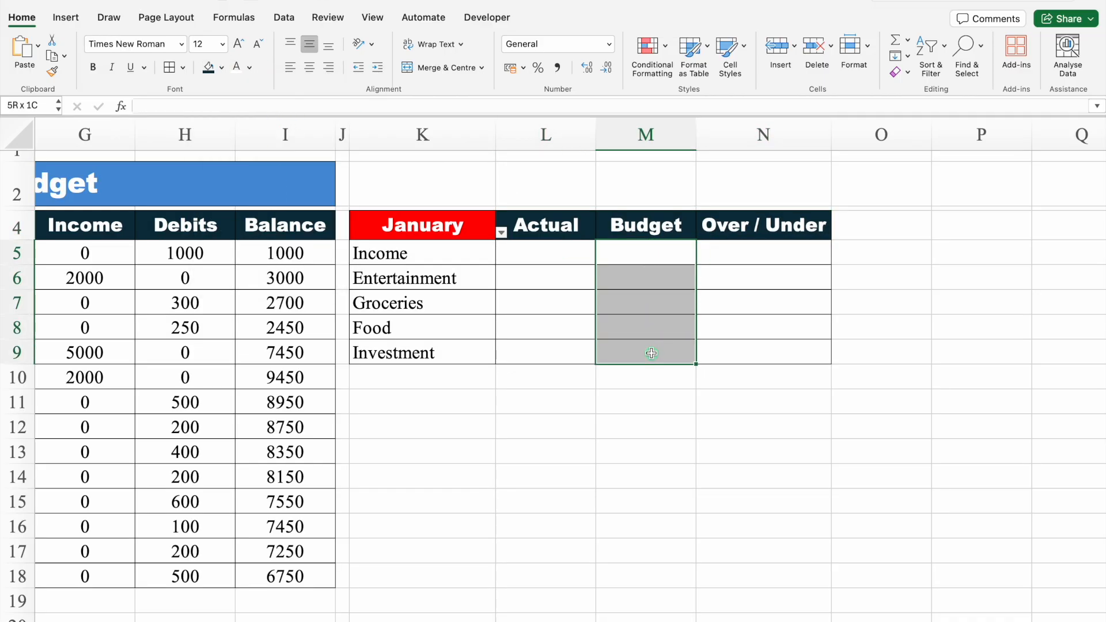
pyautogui.click(223, 68)
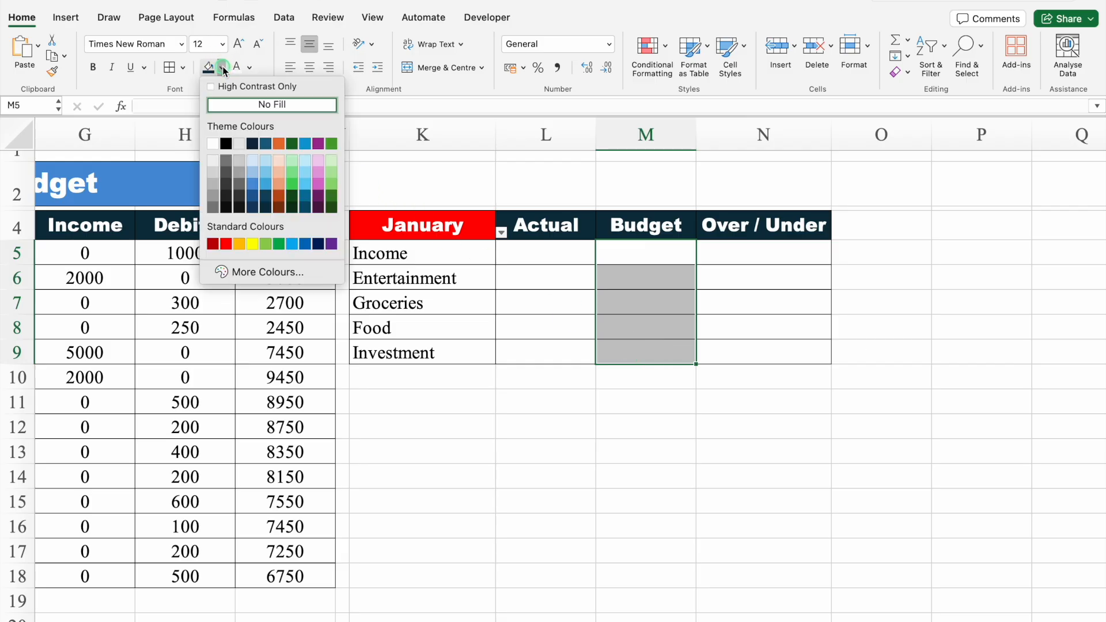
pyautogui.click(213, 173)
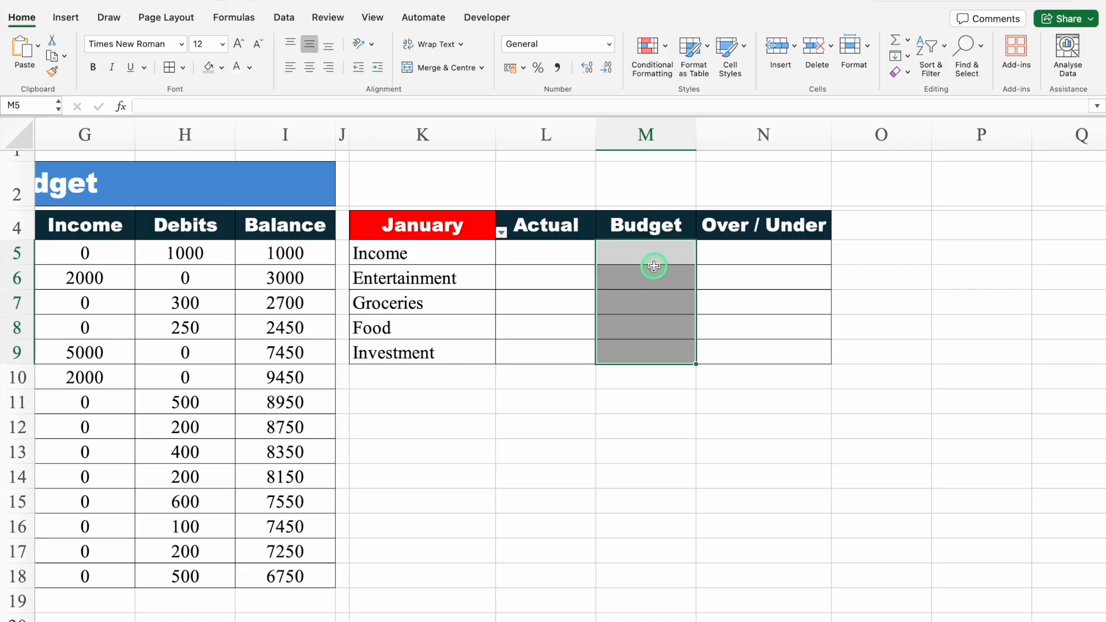
# Merge and centre K2:N2 above the summary table and fill it with the same blue as the budget title.
pyautogui.click(443, 183)
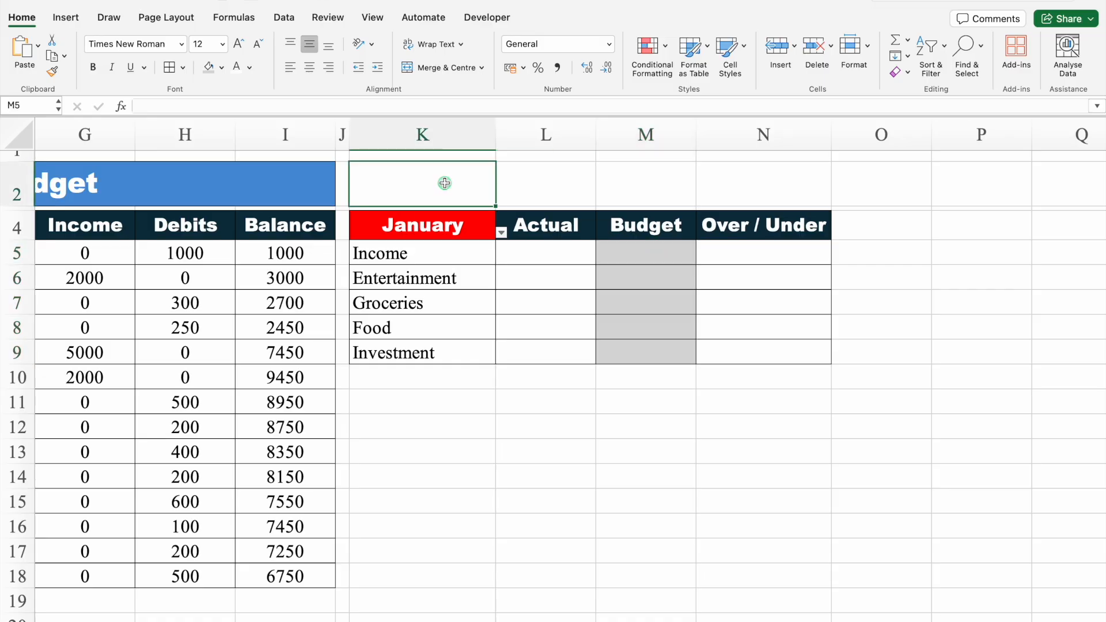
pyautogui.moveTo(446, 183); pyautogui.dragTo(690, 181)
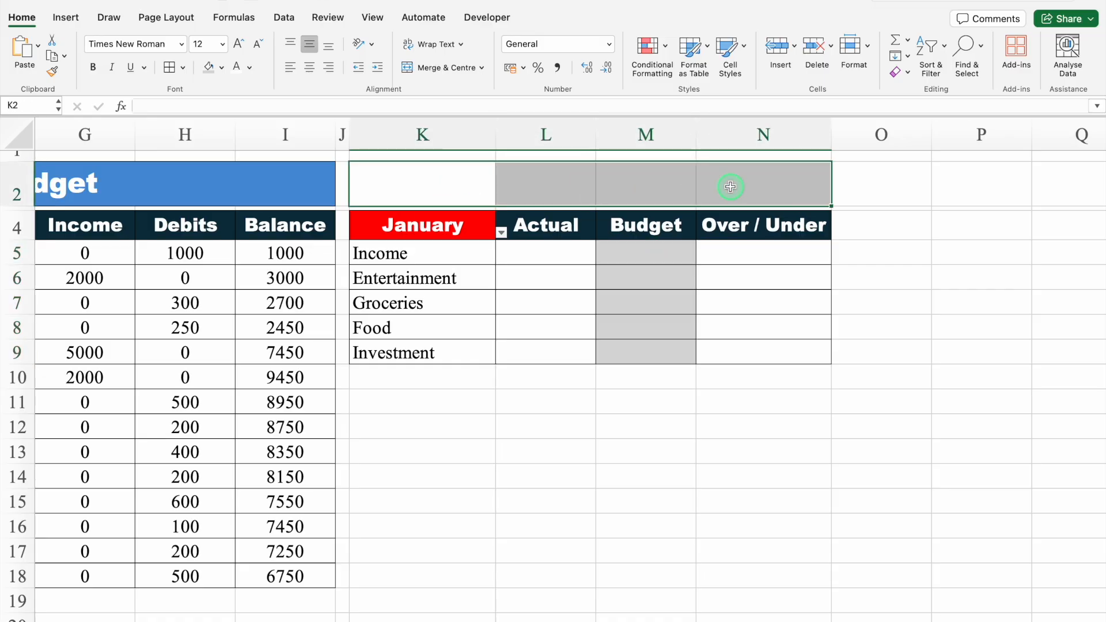
pyautogui.click(430, 70)
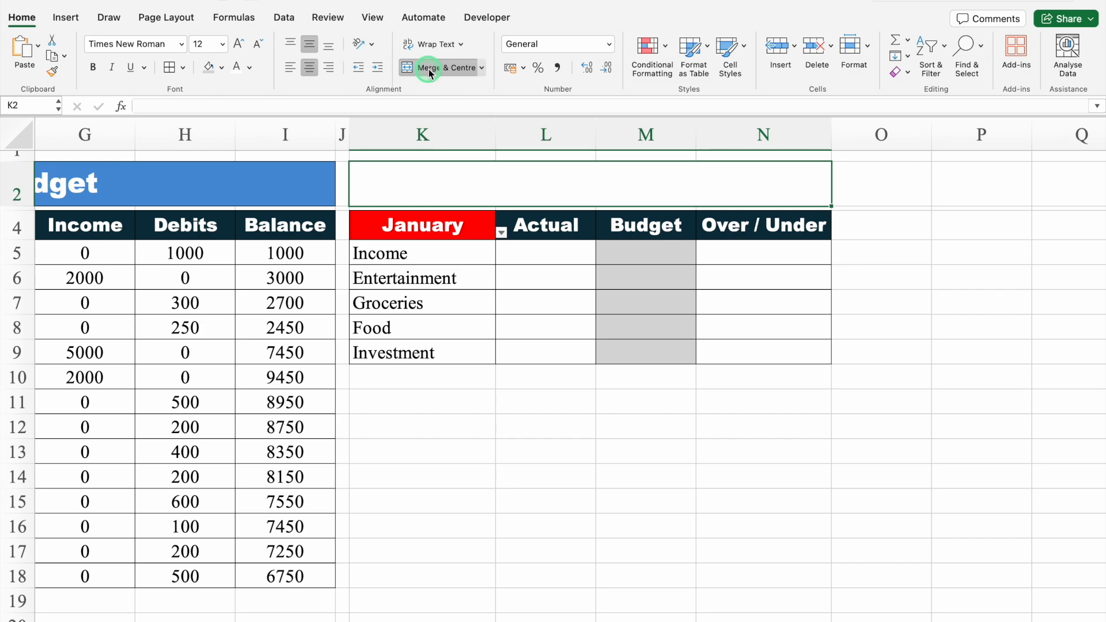
pyautogui.click(222, 68)
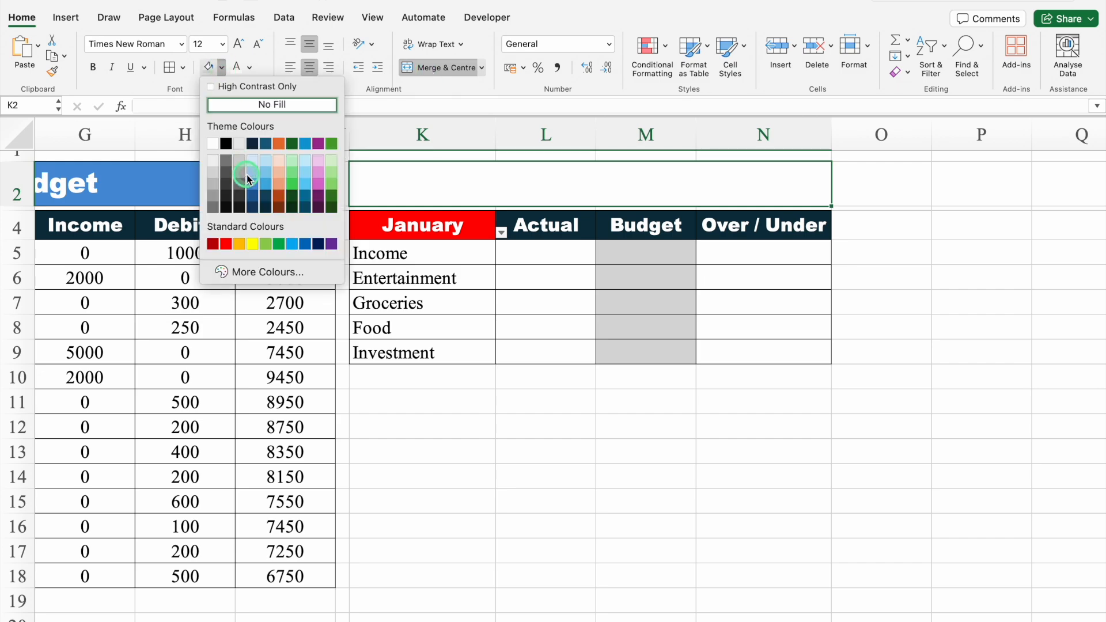
pyautogui.click(253, 188)
# Set the merged K2:N2 cell's text to white and its font to Arial Black.
pyautogui.click(237, 69)
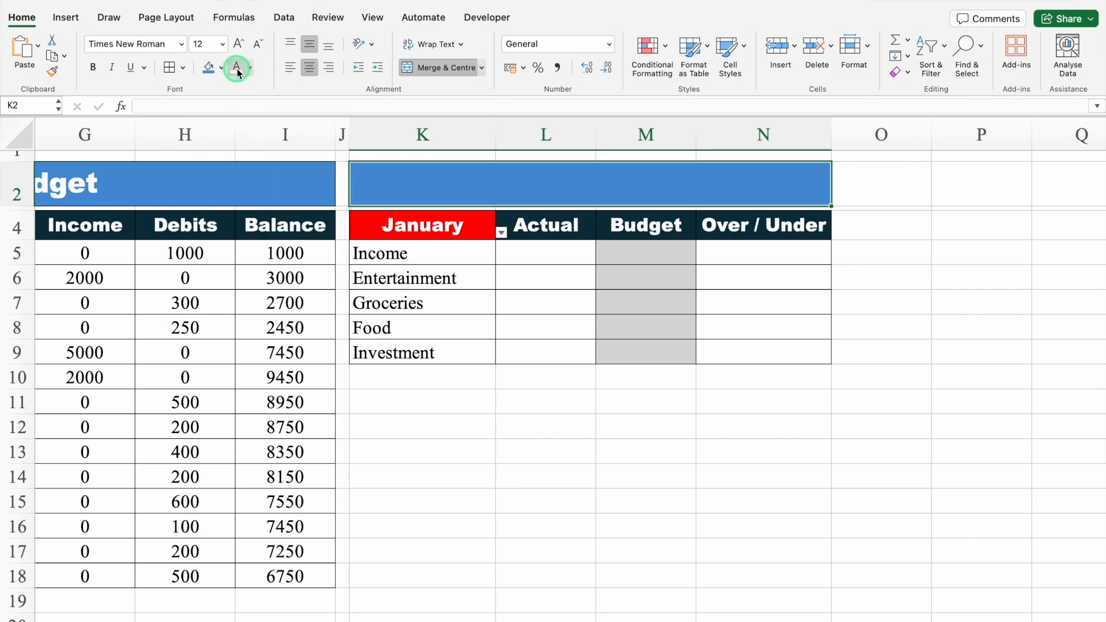
pyautogui.click(182, 44)
pyautogui.moveTo(182, 172)
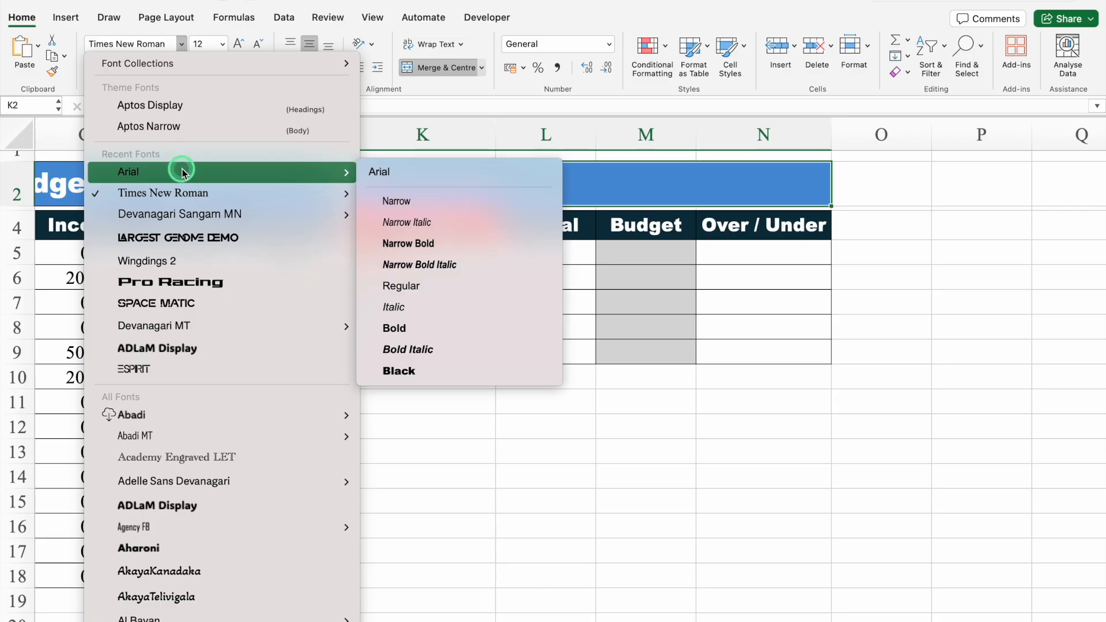
pyautogui.click(407, 371)
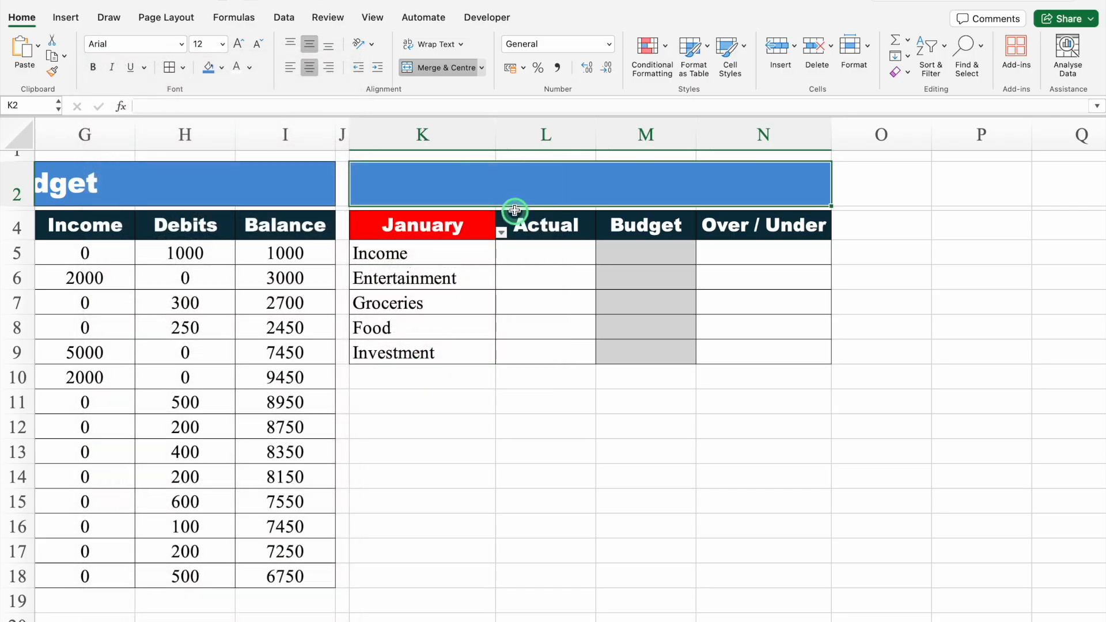
# Enter the title Summary in the merged K2 cell and increase its font size to 20.
pyautogui.doubleClick(503, 188)
pyautogui.write('Summary')
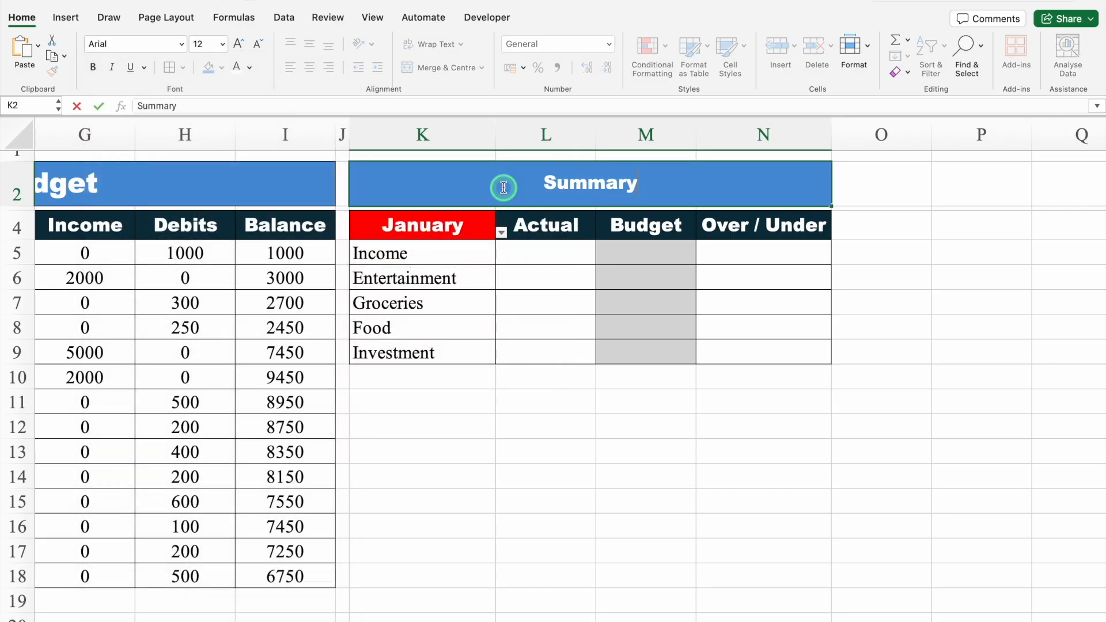
pyautogui.press('Return')
pyautogui.click(239, 44)
pyautogui.click(239, 44)
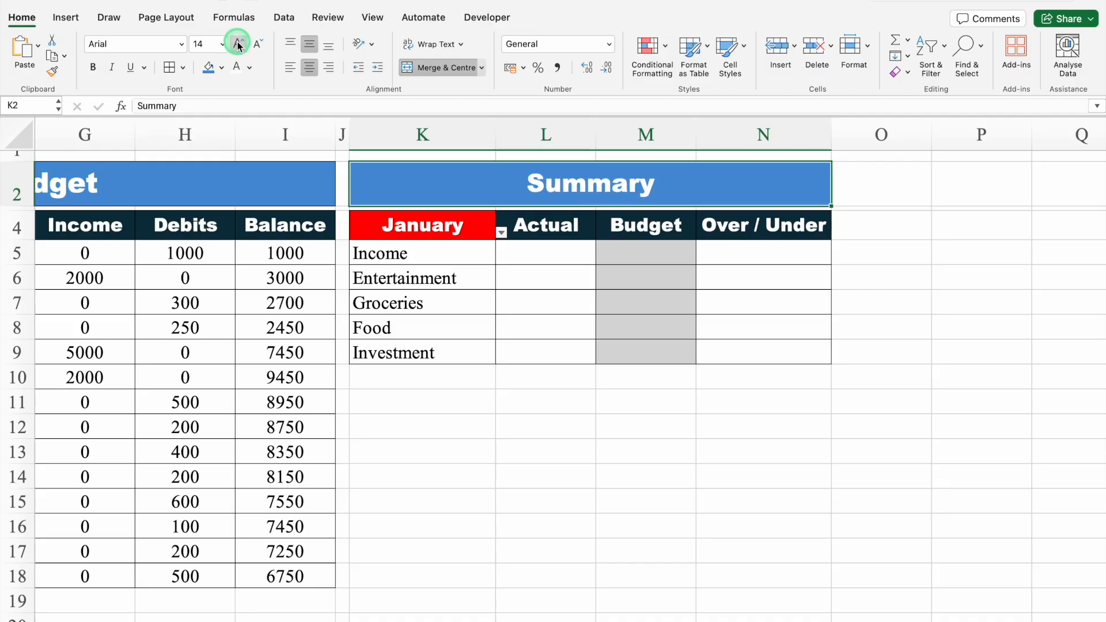
pyautogui.click(238, 44)
pyautogui.click(239, 44)
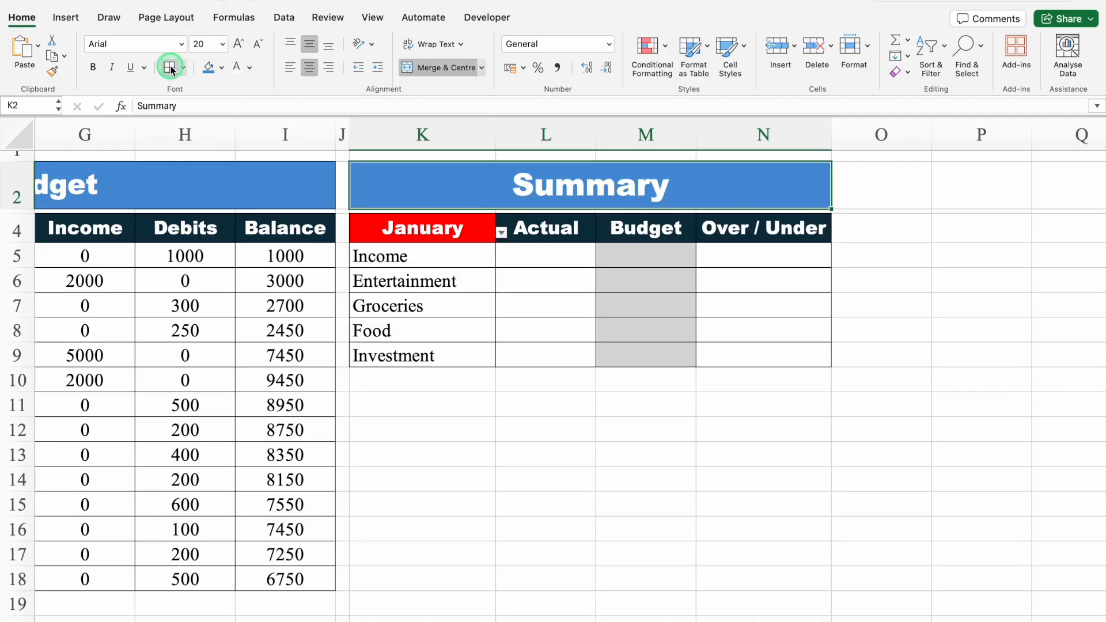
pyautogui.click(540, 254)
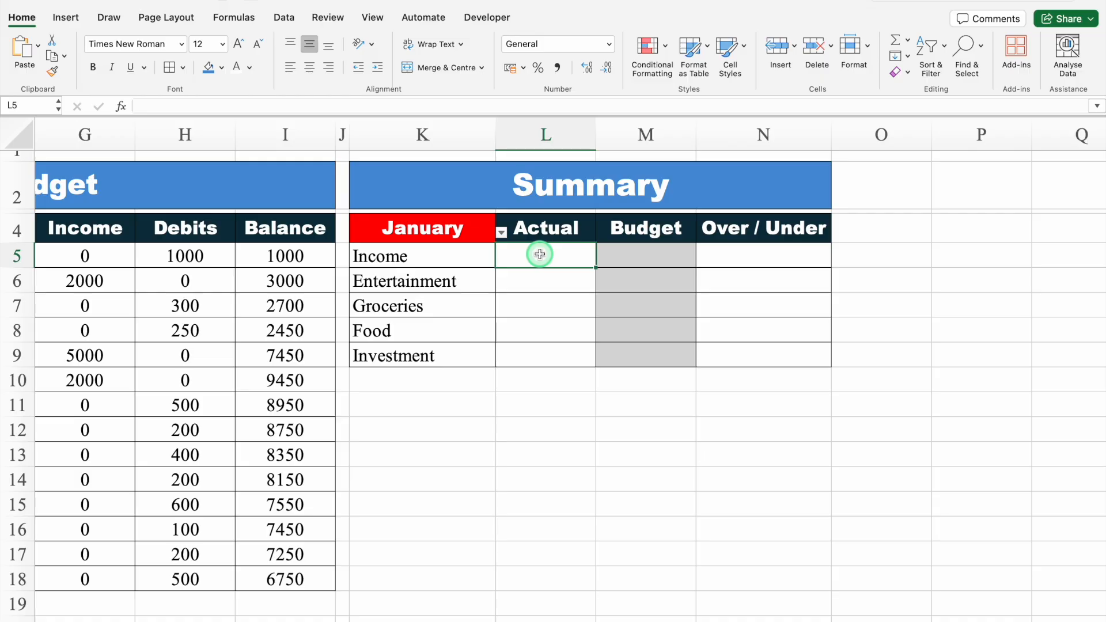
pyautogui.write('=')
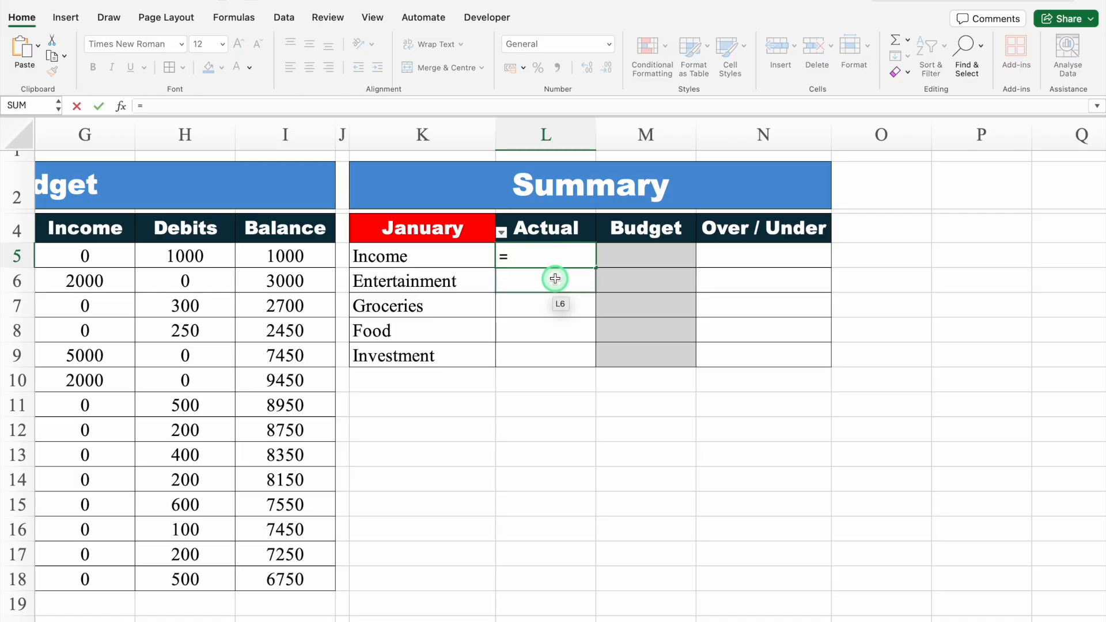
pyautogui.write('SUMIFS(')
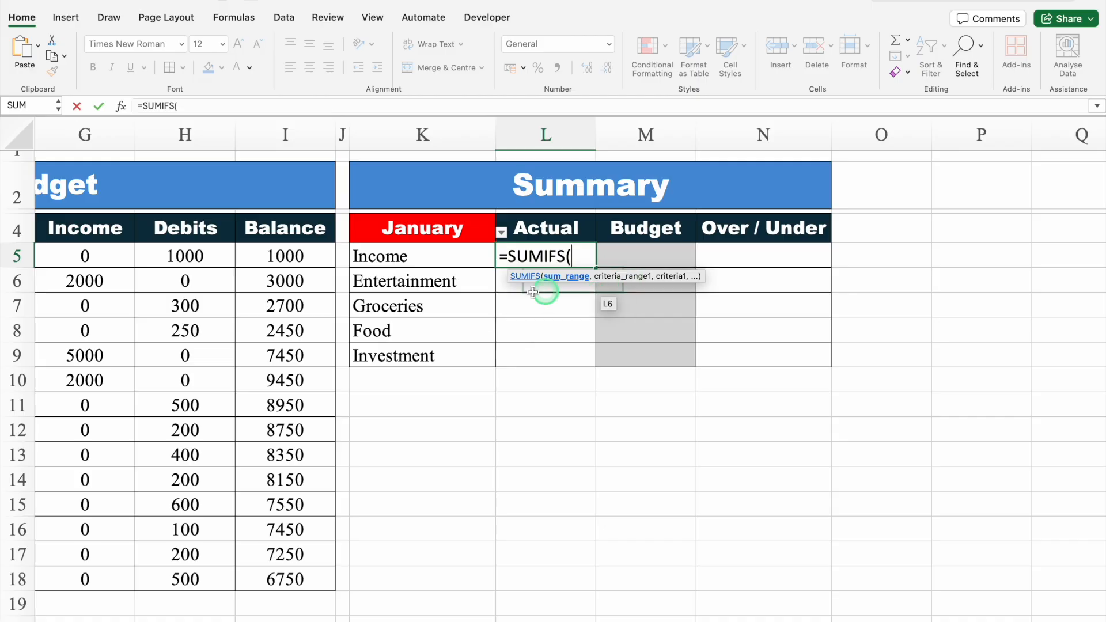
pyautogui.hscroll(-5, 532, 617)
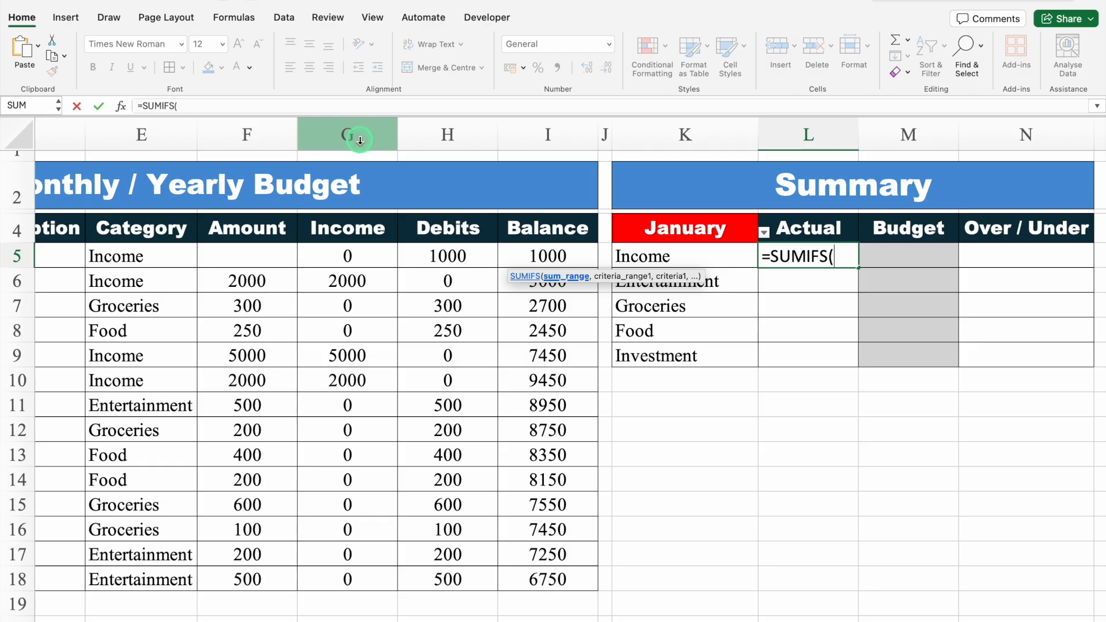
pyautogui.click(351, 133)
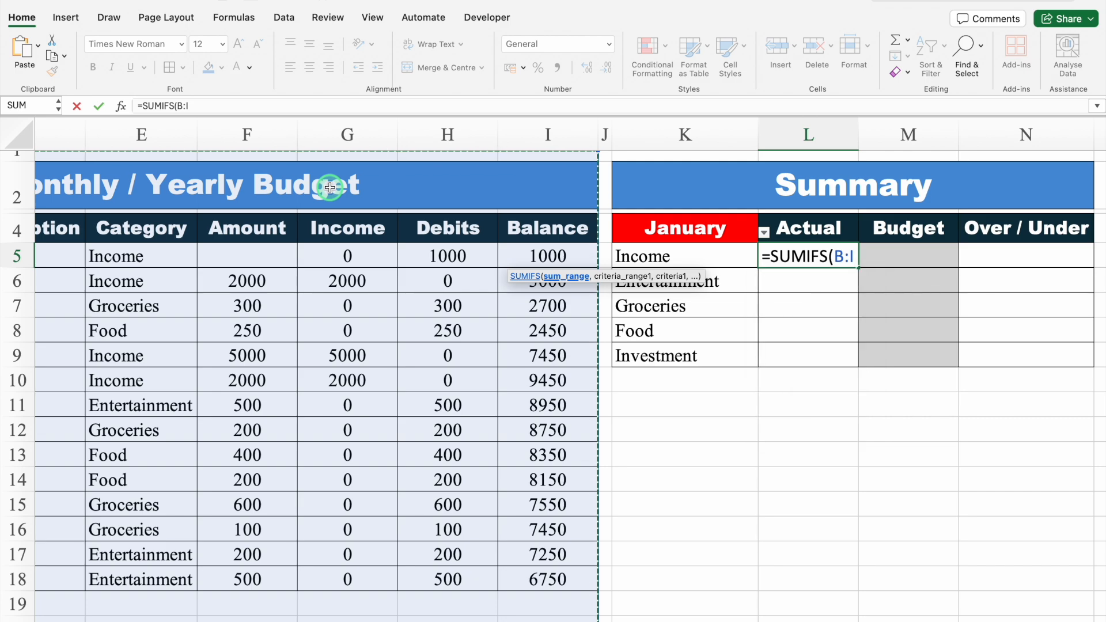
pyautogui.press('Escape')
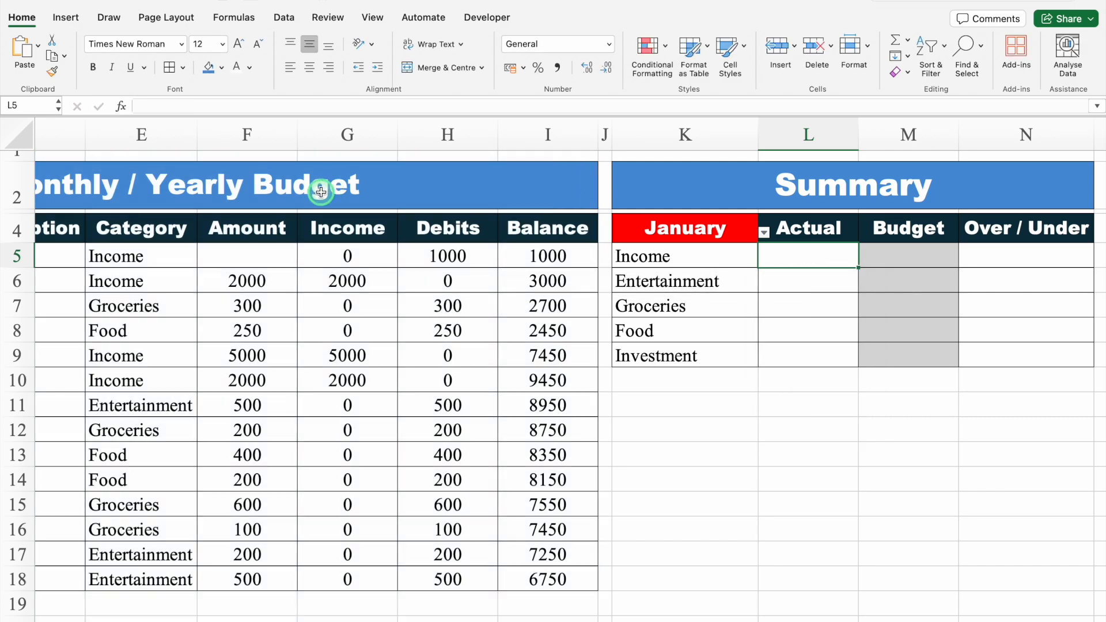
# Unmerge the Monthly / Yearly Budget title cells in row 2.
pyautogui.click(319, 185)
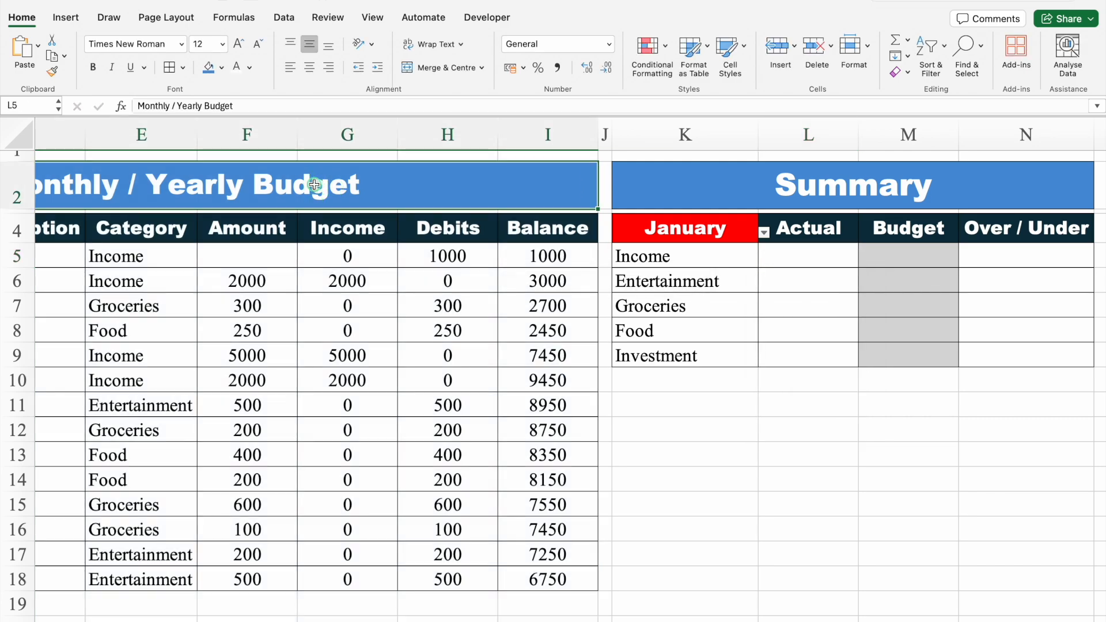
pyautogui.click(438, 68)
pyautogui.click(543, 190)
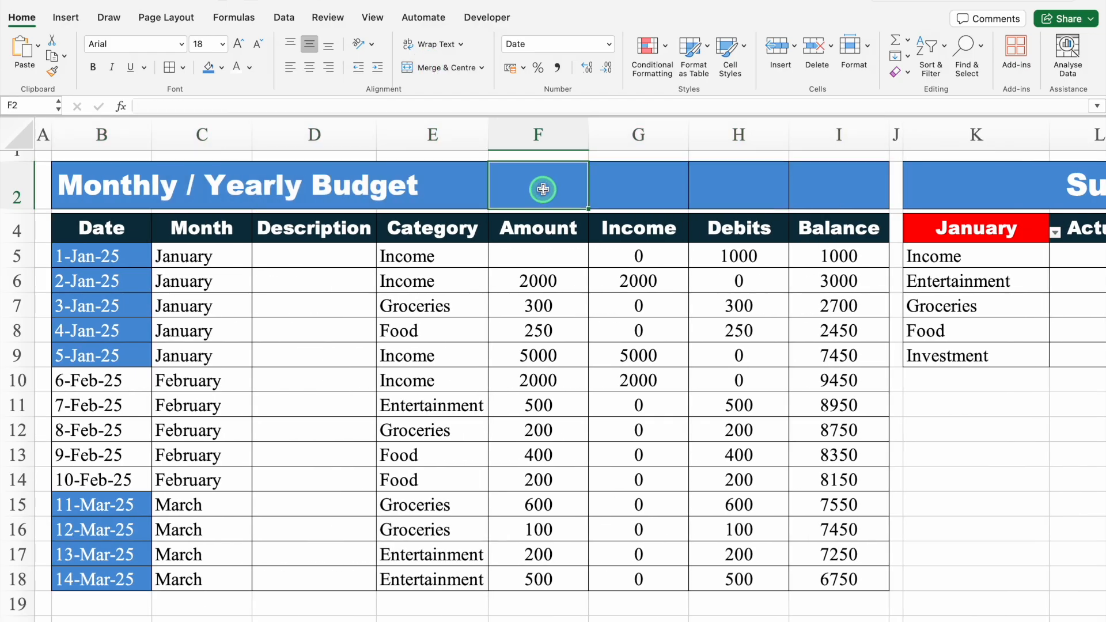
# Start a SUMIFS formula in L5, the Income row's Actual cell, with the Income column G:G as the sum range.
pyautogui.hscroll(1, 514, 621)
pyautogui.hscroll(6, 514, 621)
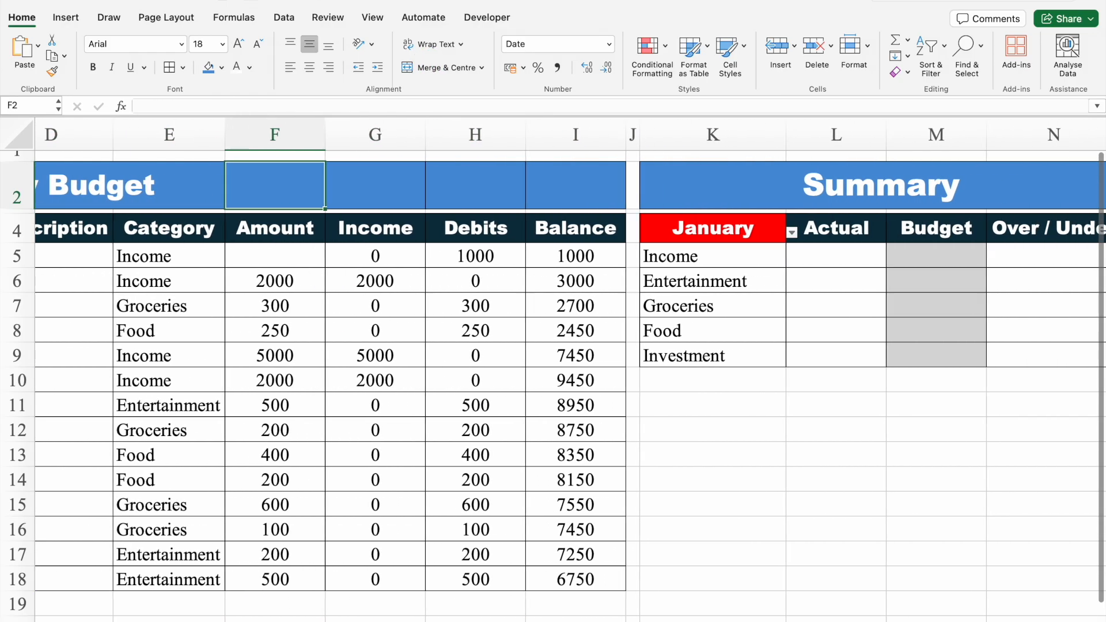
pyautogui.click(762, 257)
pyautogui.write('=')
pyautogui.write('SUMIFS(')
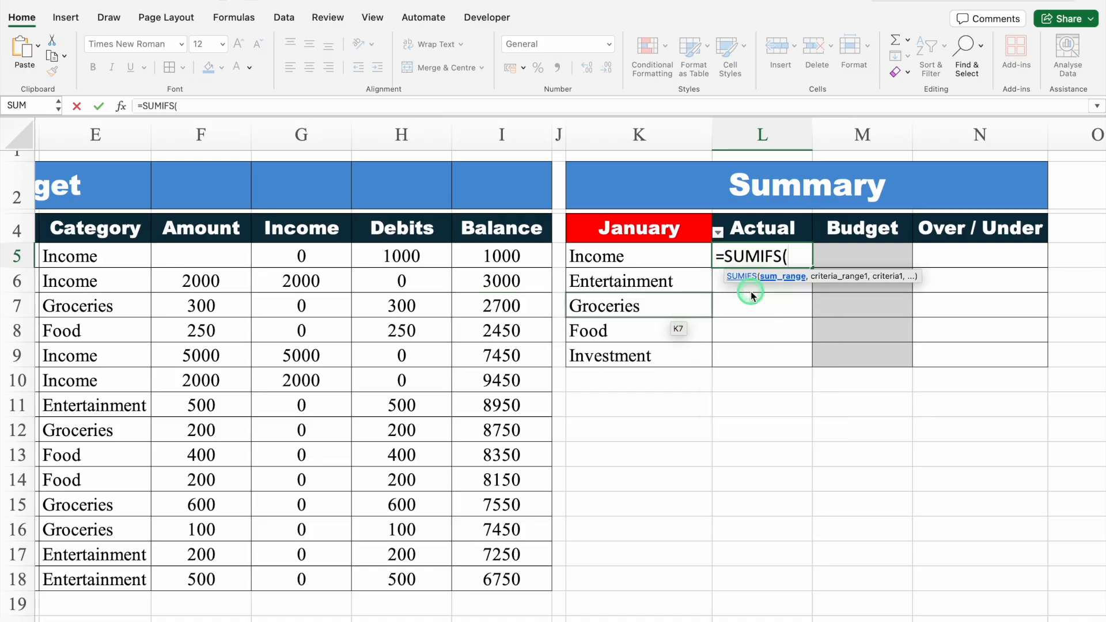
pyautogui.click(294, 128)
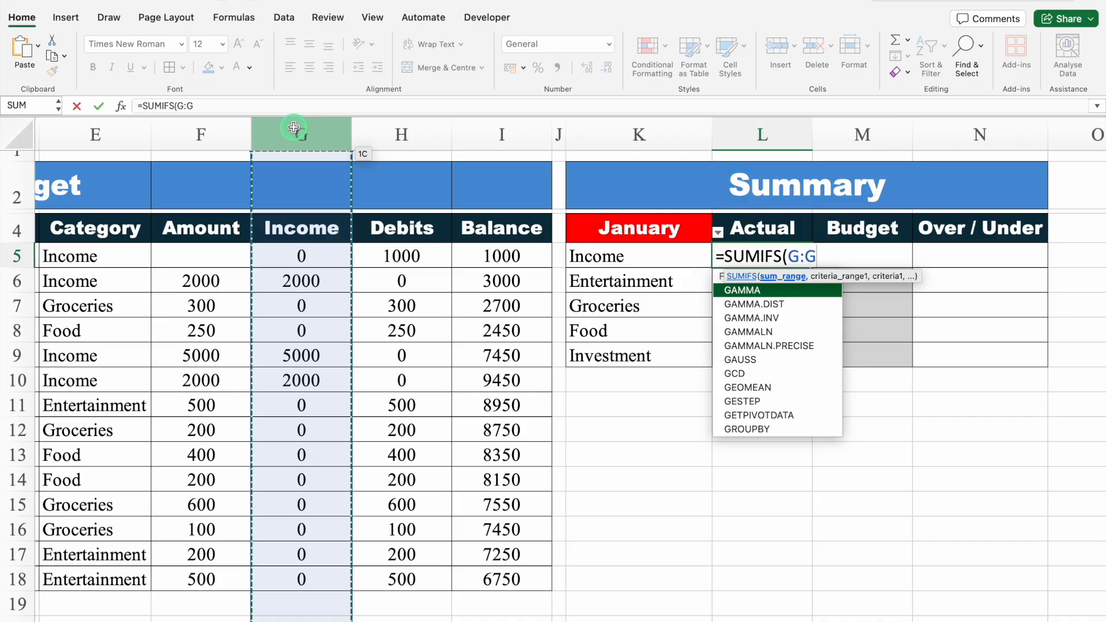
pyautogui.write(',')
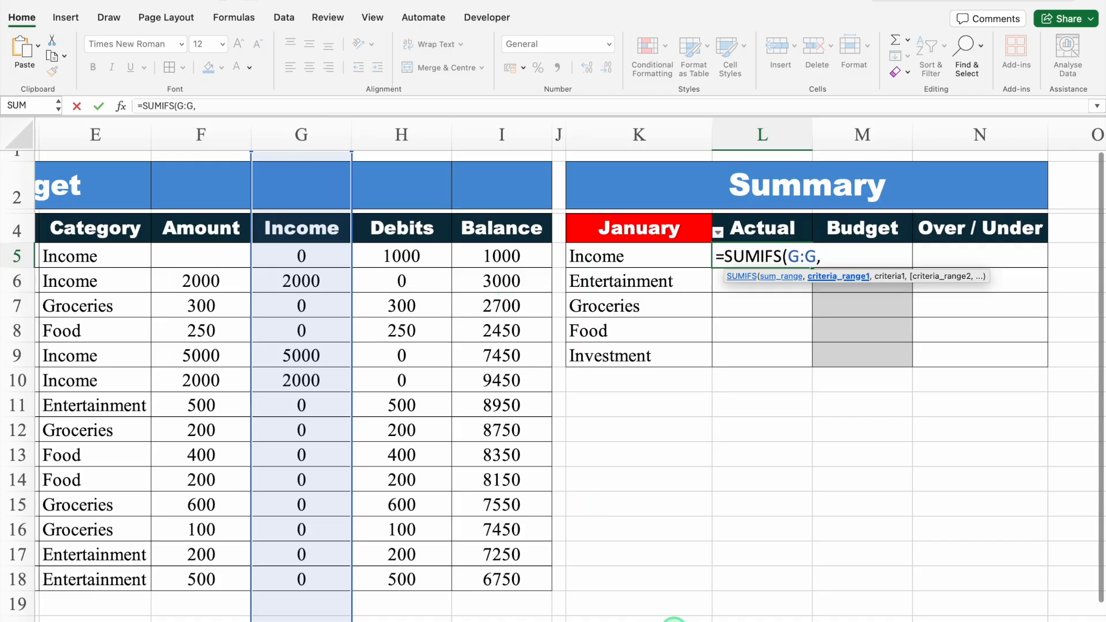
# Add the month condition to the L5 SUMIFS formula, using Month column C:C as the criteria range and K4 as the criterion.
pyautogui.hscroll(-5, 676, 621)
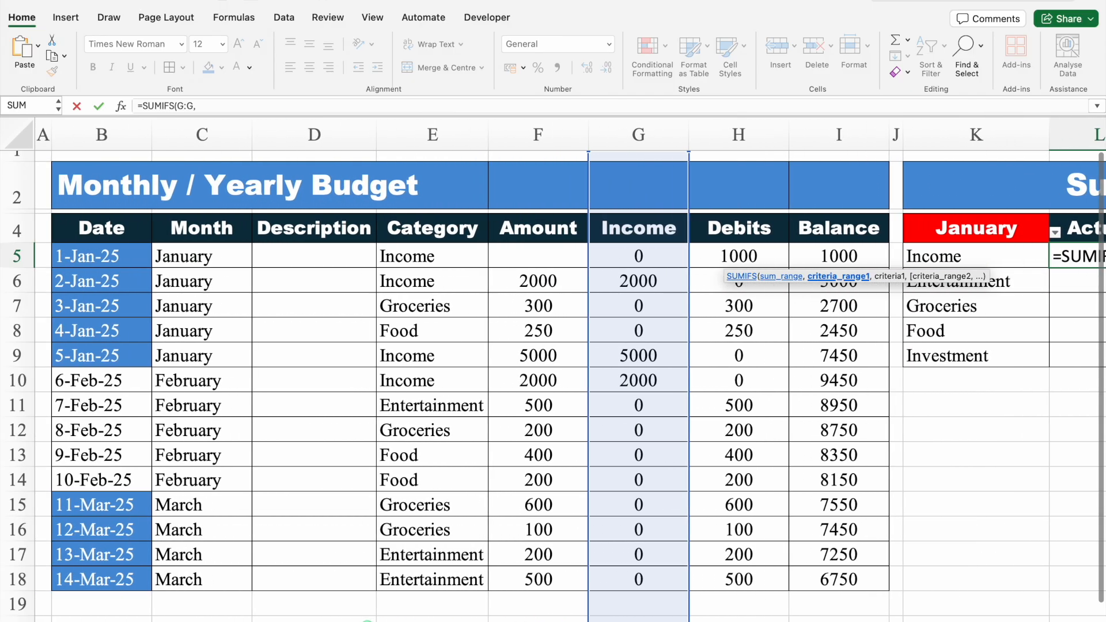
pyautogui.click(206, 132)
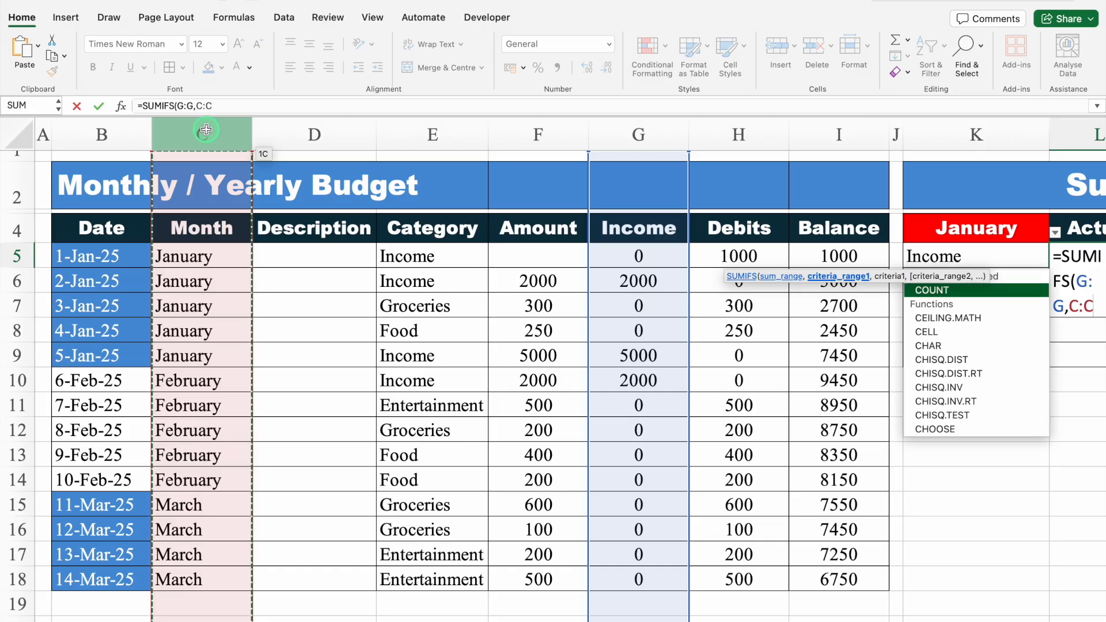
pyautogui.write(',')
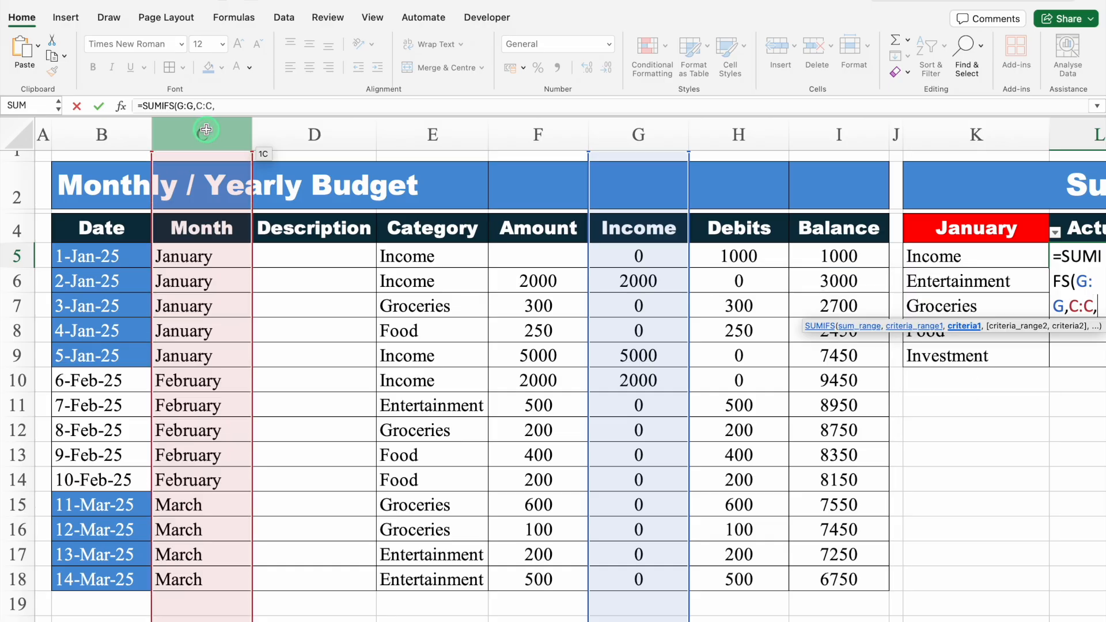
pyautogui.hscroll(5, 699, 610)
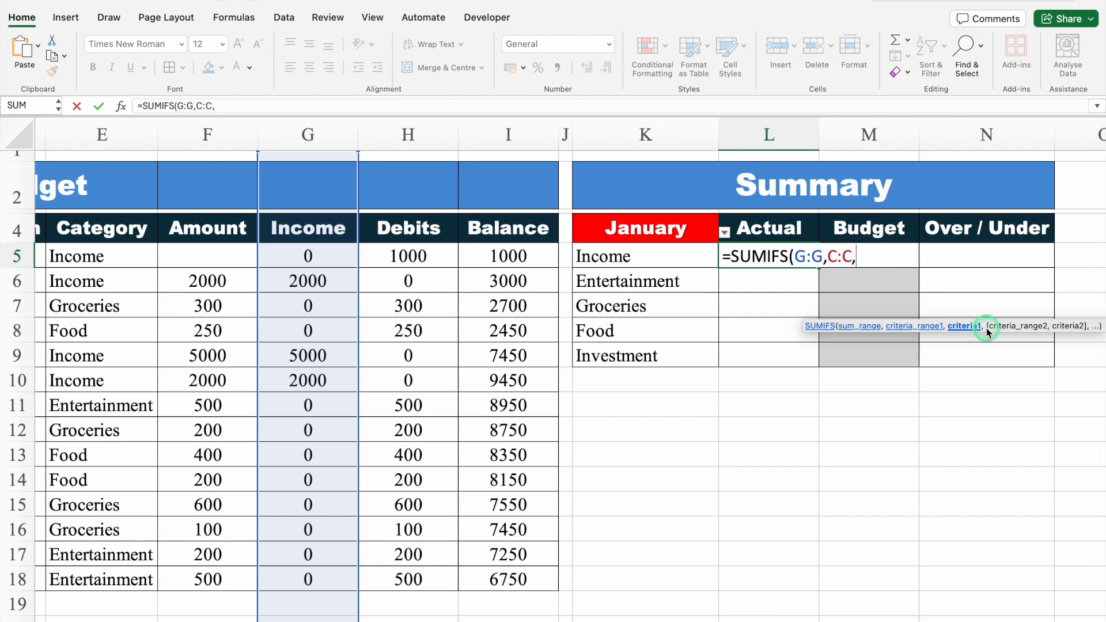
pyautogui.click(669, 228)
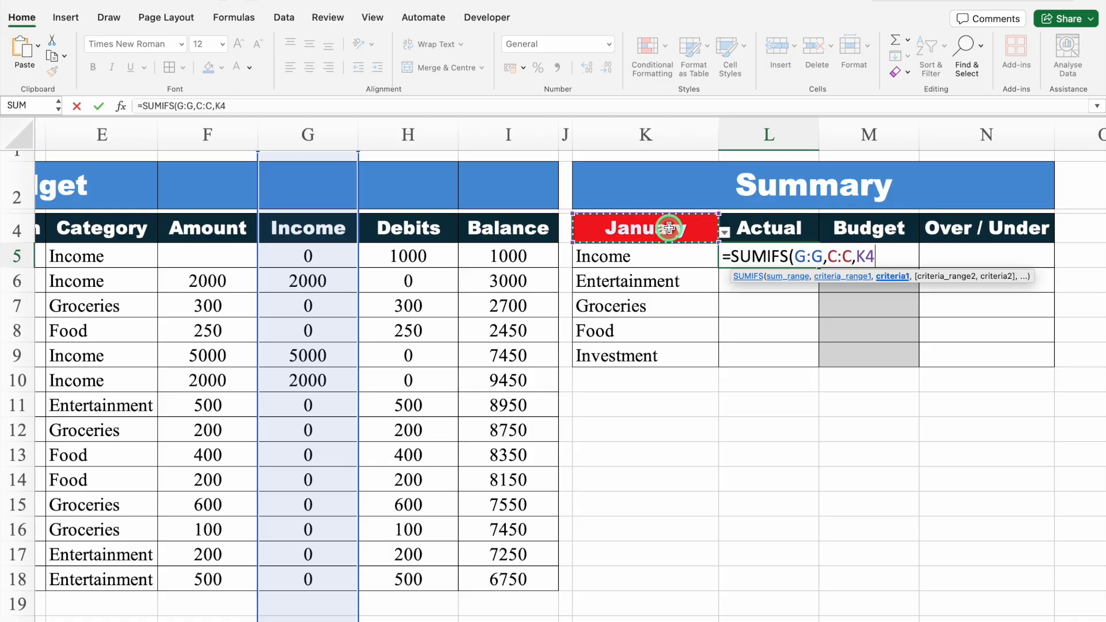
pyautogui.write(',')
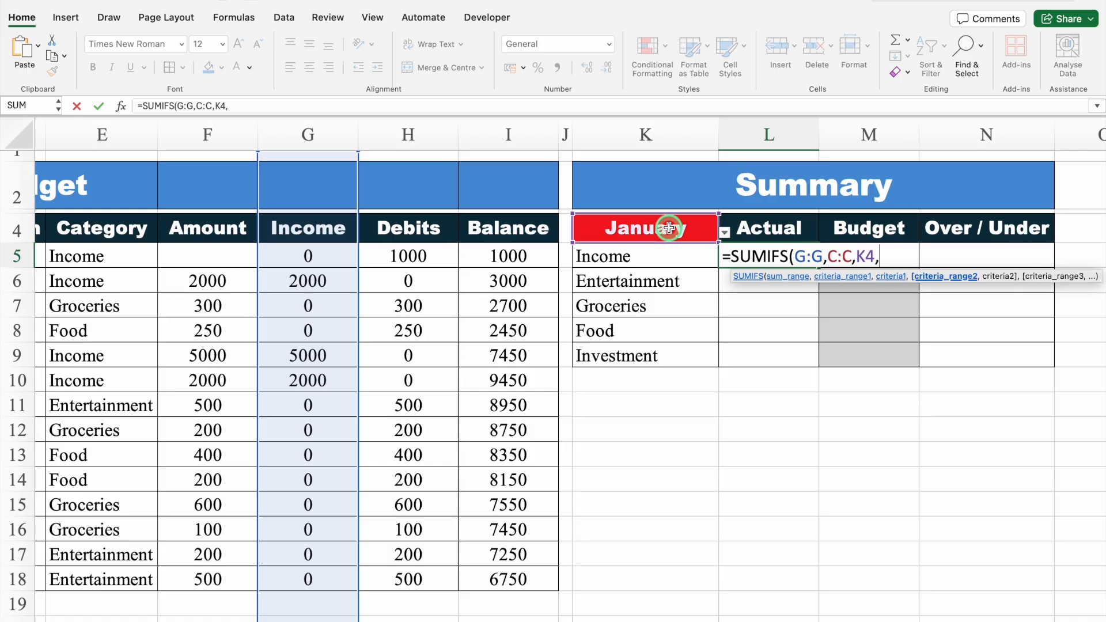
# Complete the L5 SUMIFS formula with Category column E:E as the second criteria range and K5 as its criterion.
pyautogui.hscroll(-3, 500, 590)
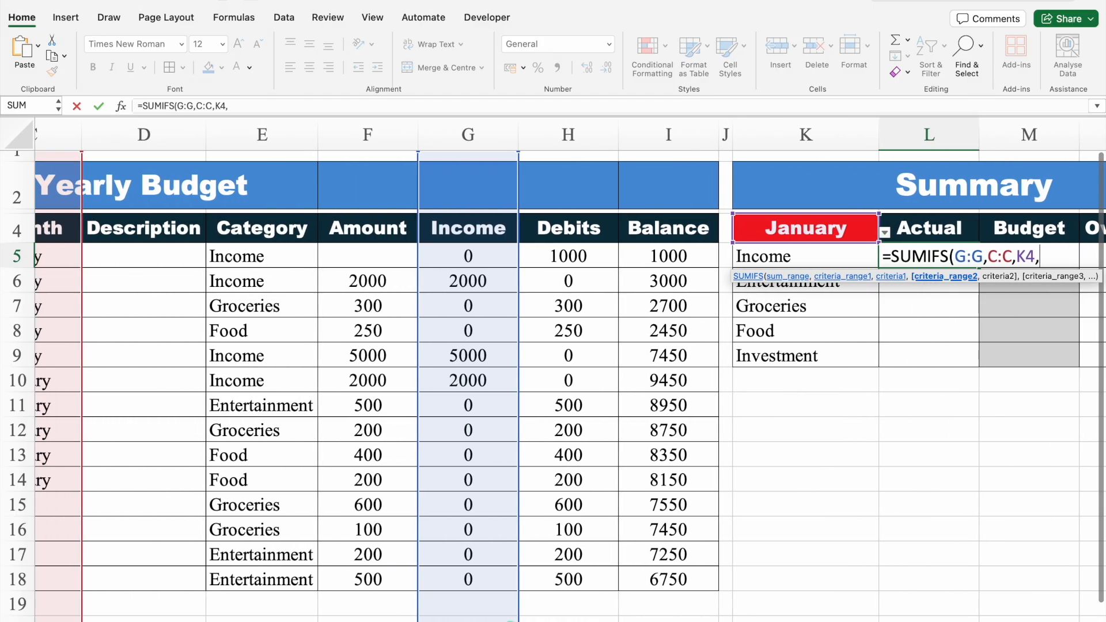
pyautogui.click(268, 127)
pyautogui.write(',')
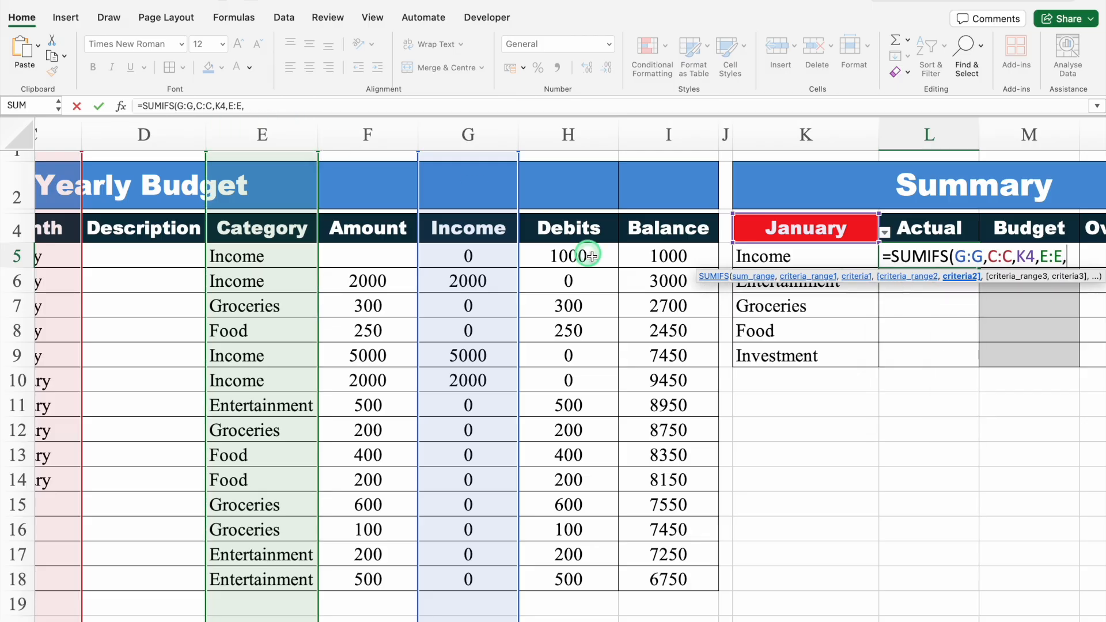
pyautogui.hscroll(3, 846, 431)
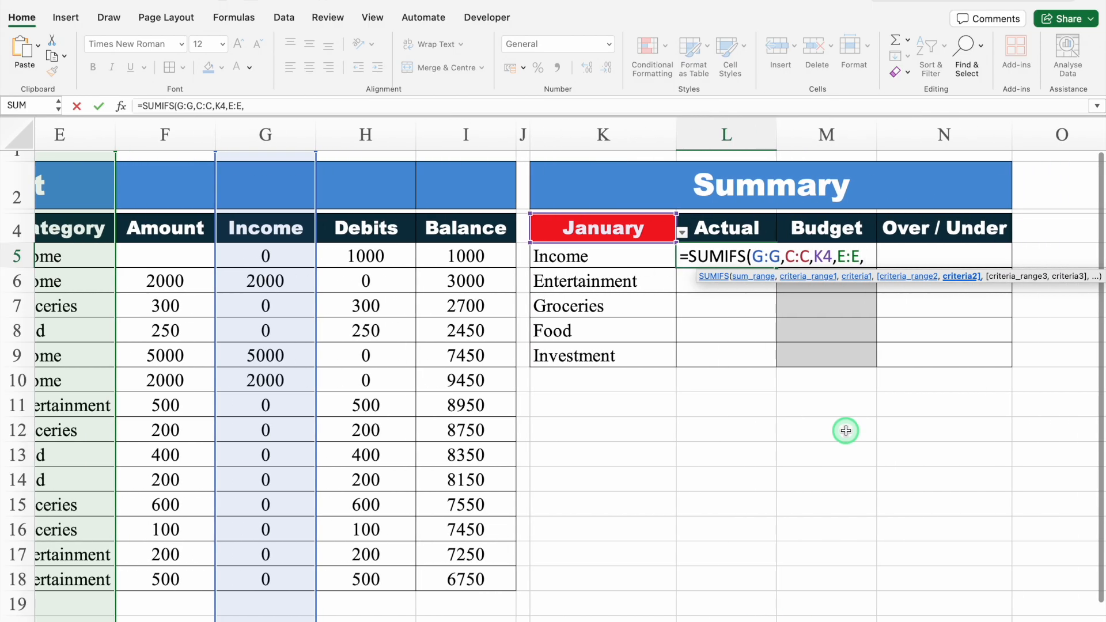
pyautogui.click(615, 255)
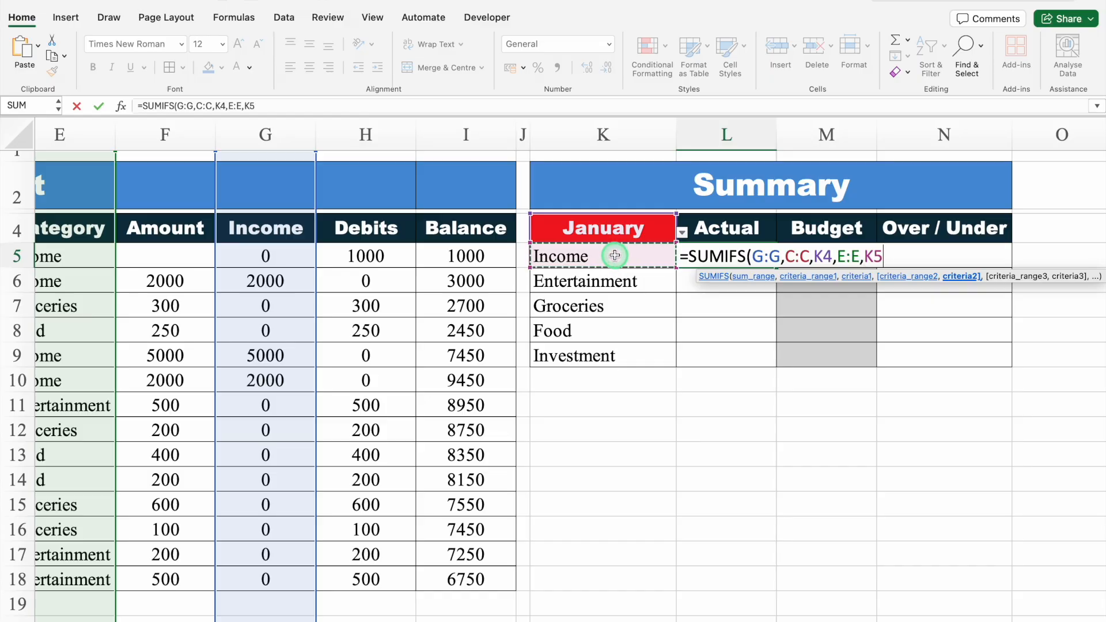
pyautogui.write(')')
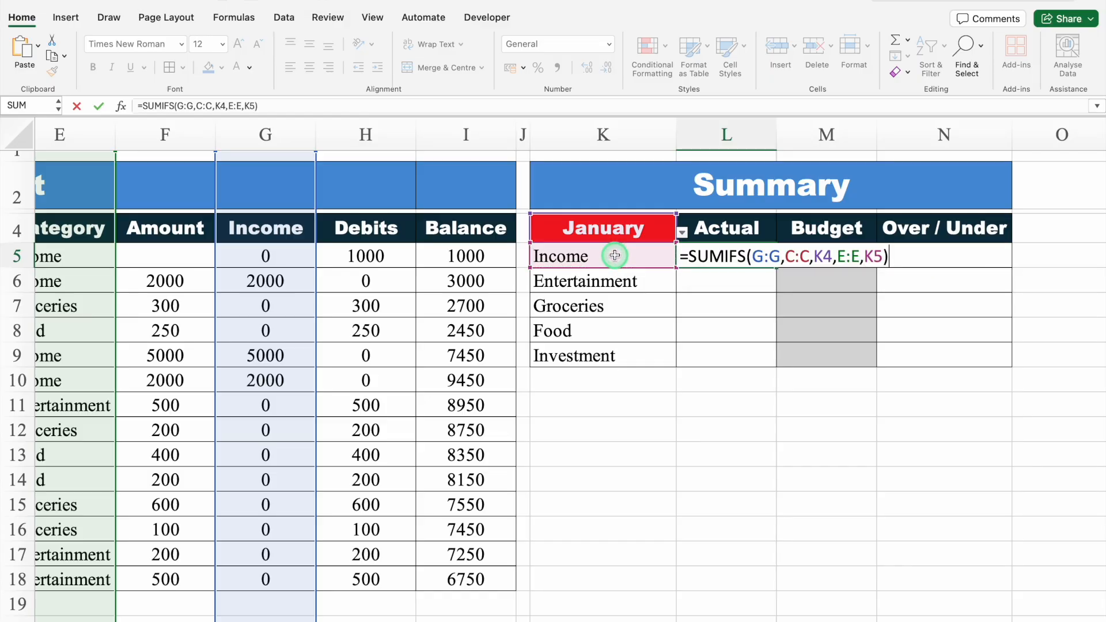
pyautogui.press('Return')
# Centre the contents of the summary's Actual cells L5:L9 horizontally.
pyautogui.click(723, 255)
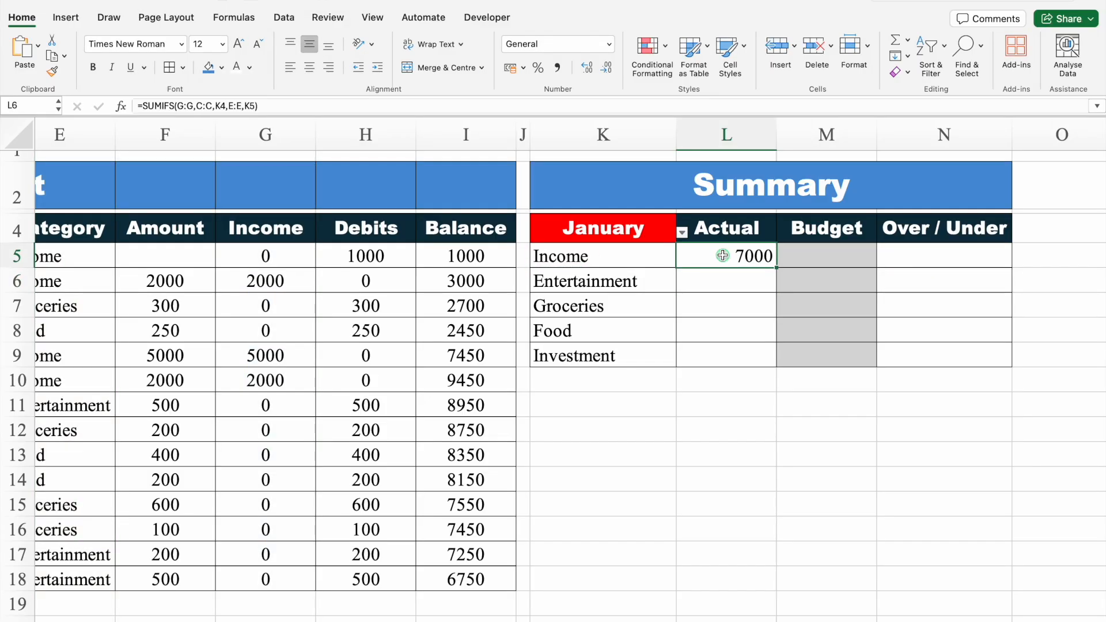
pyautogui.moveTo(723, 256); pyautogui.dragTo(733, 348)
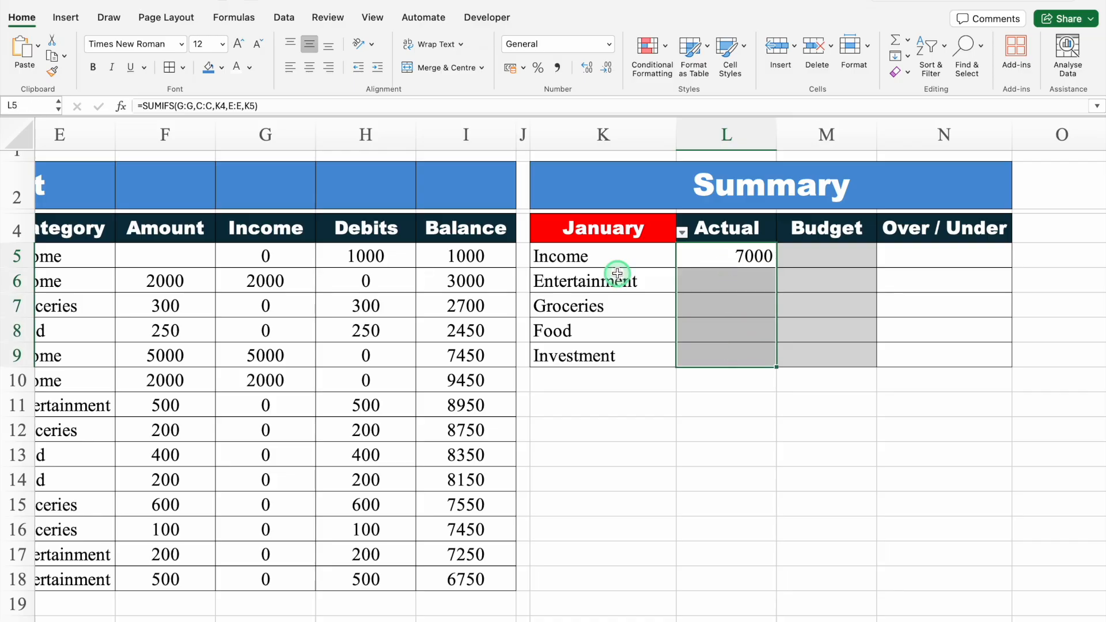
pyautogui.click(309, 68)
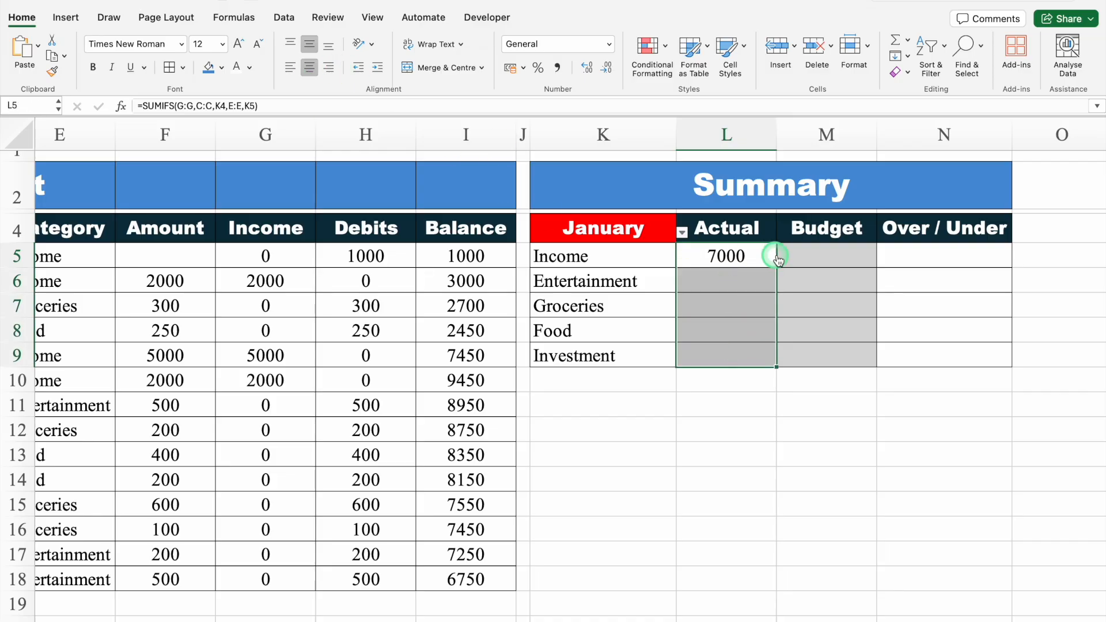
# Test the Actual income formula by switching the summary month in K4 to February, and undo the month change.
pyautogui.click(706, 287)
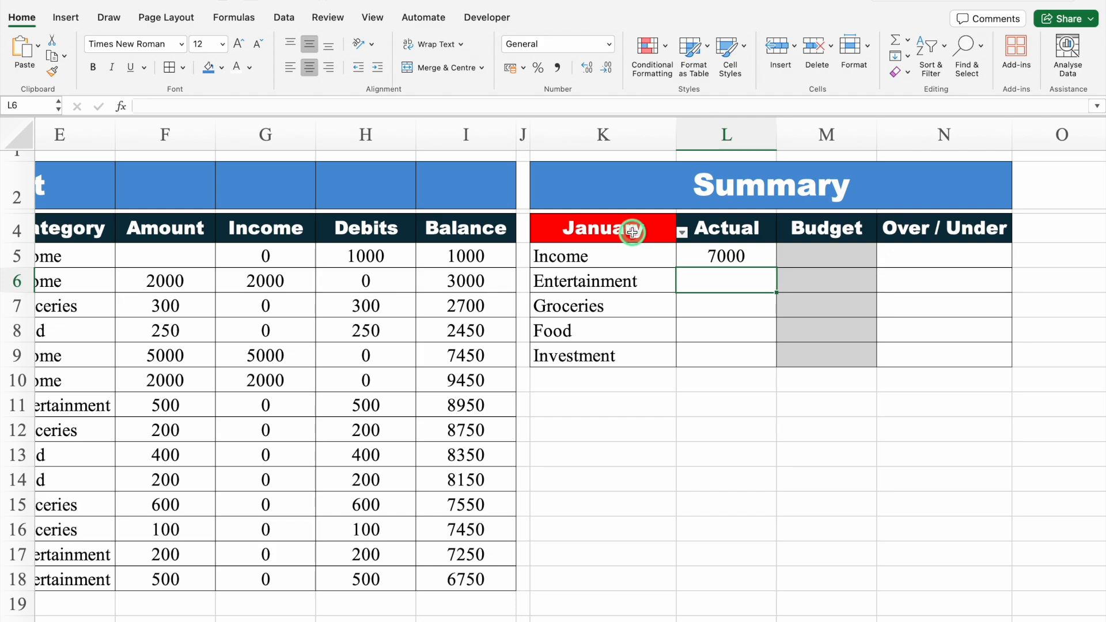
pyautogui.click(632, 231)
pyautogui.click(682, 233)
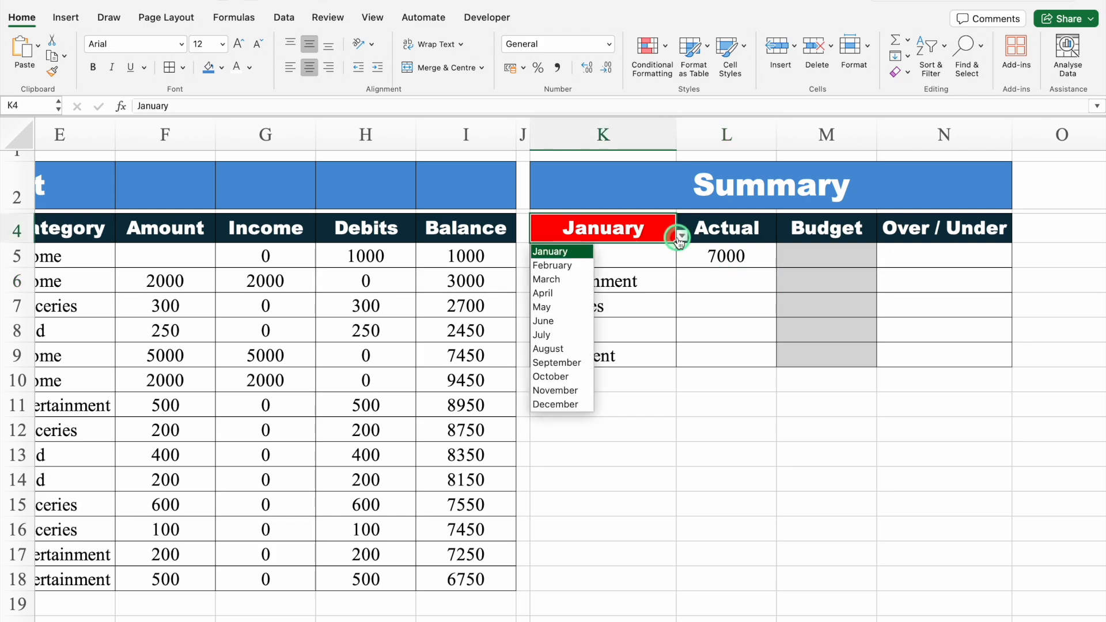
pyautogui.click(558, 265)
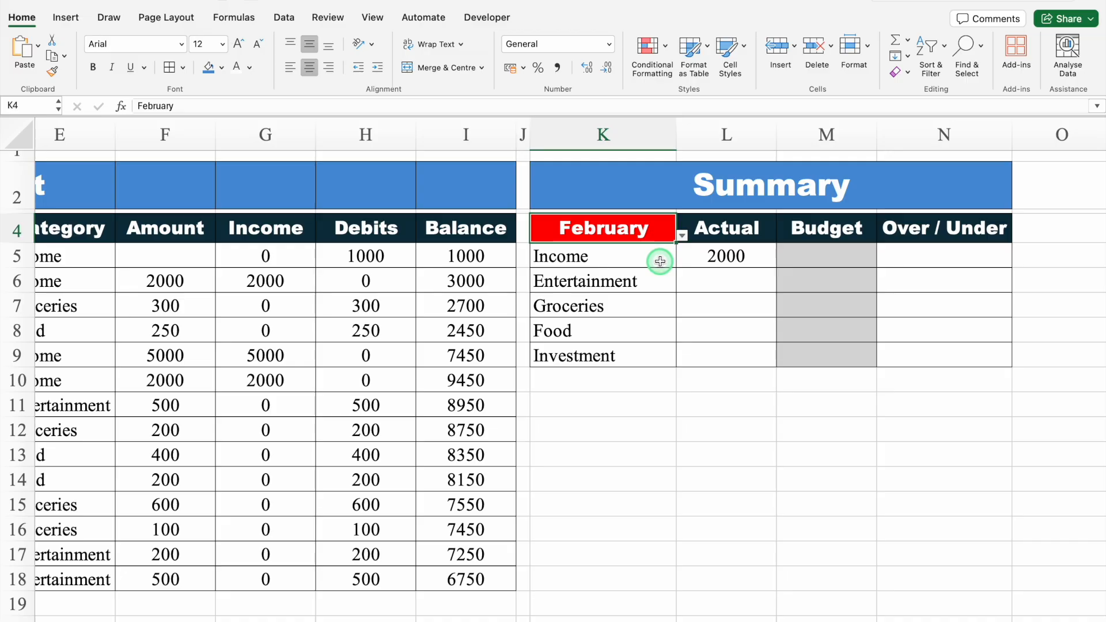
pyautogui.press('super+z')
# Start a SUMIFS formula in L6 for Entertainment with the Debits column as the absolute sum range $H:$H.
pyautogui.click(708, 279)
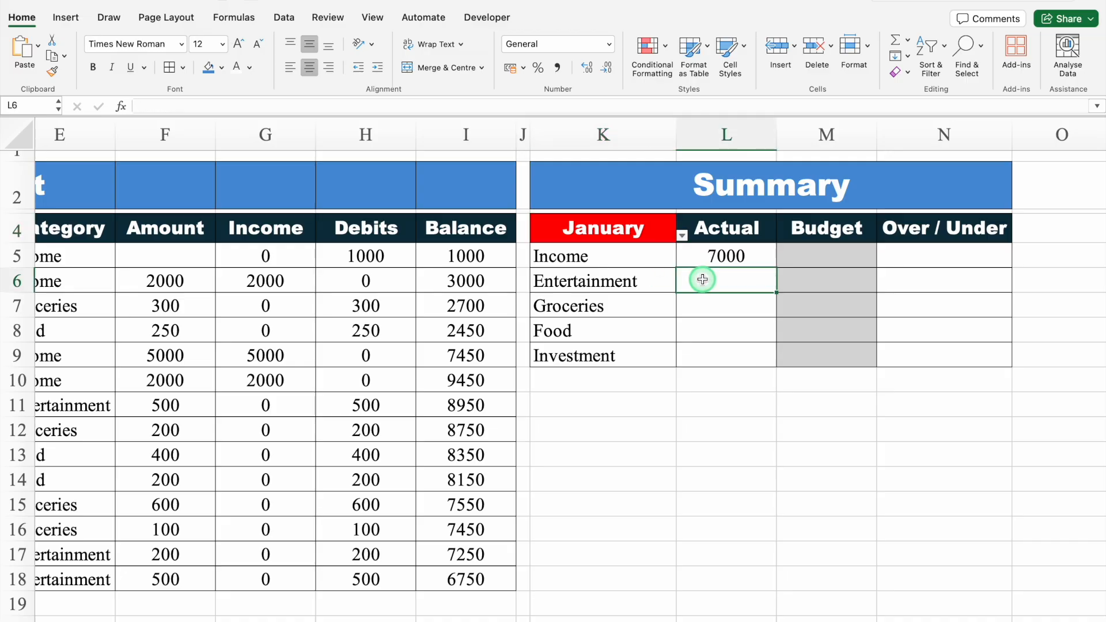
pyautogui.write('=SUMIFS(')
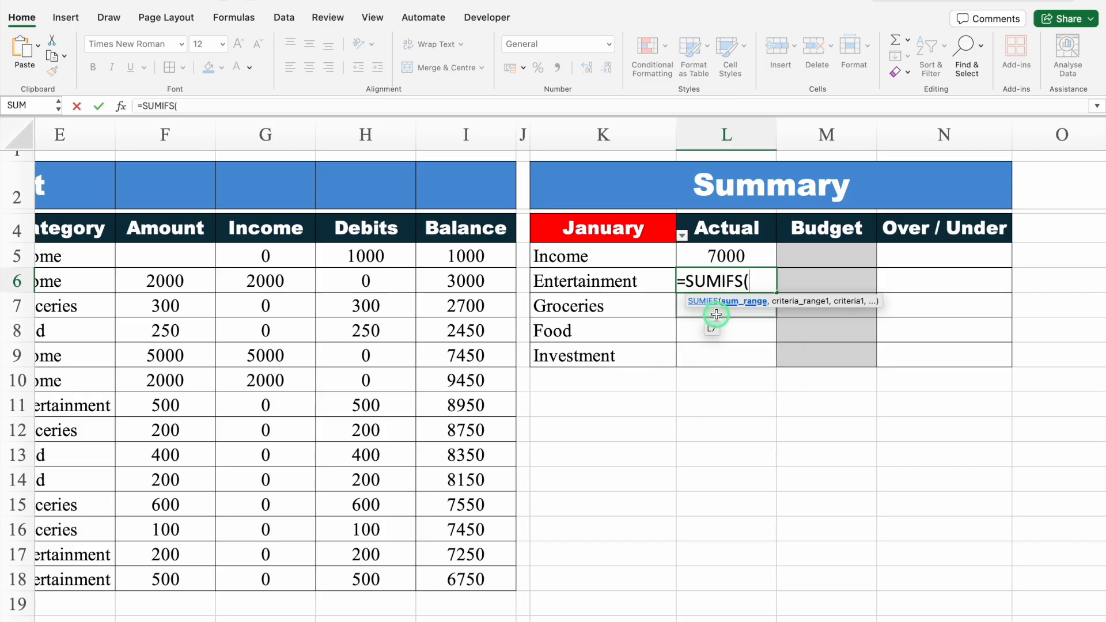
pyautogui.hscroll(-5, 526, 616)
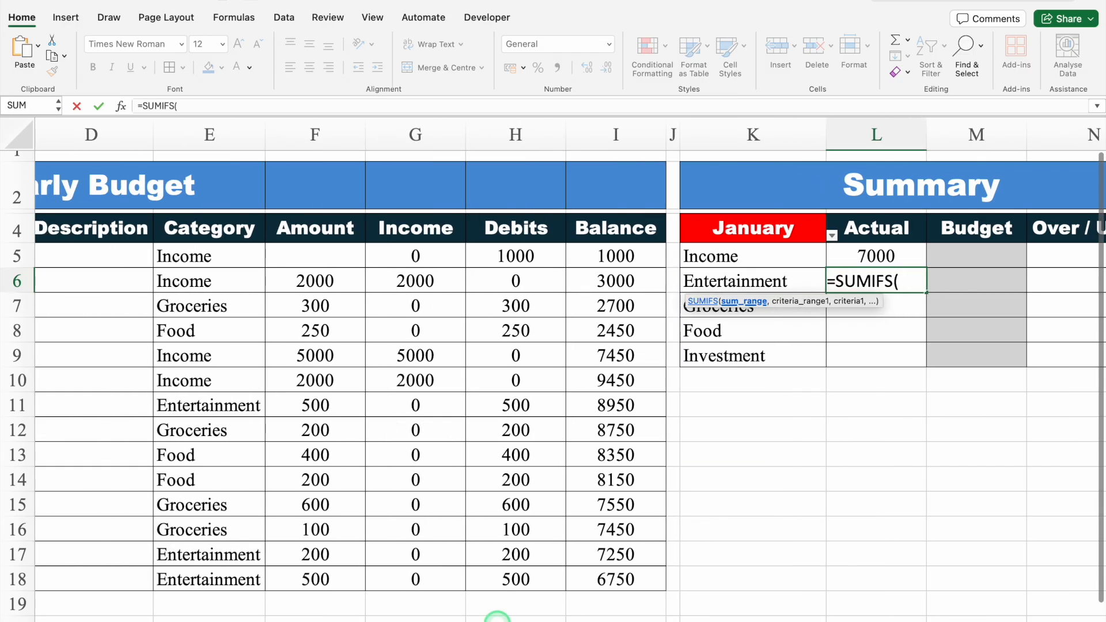
pyautogui.hscroll(-2, 394, 618)
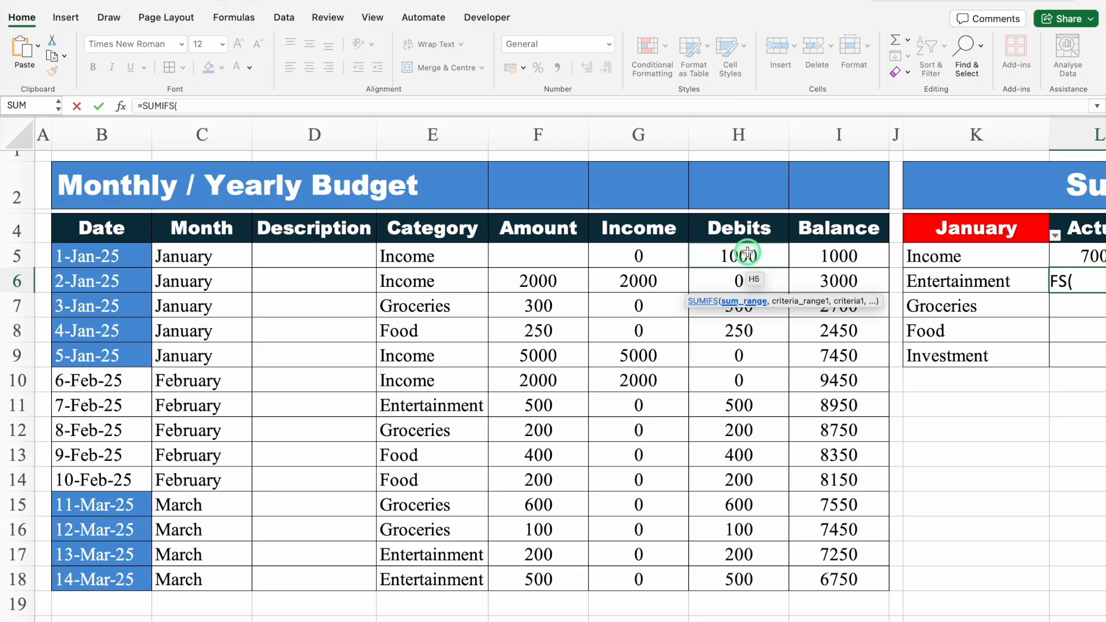
pyautogui.click(739, 130)
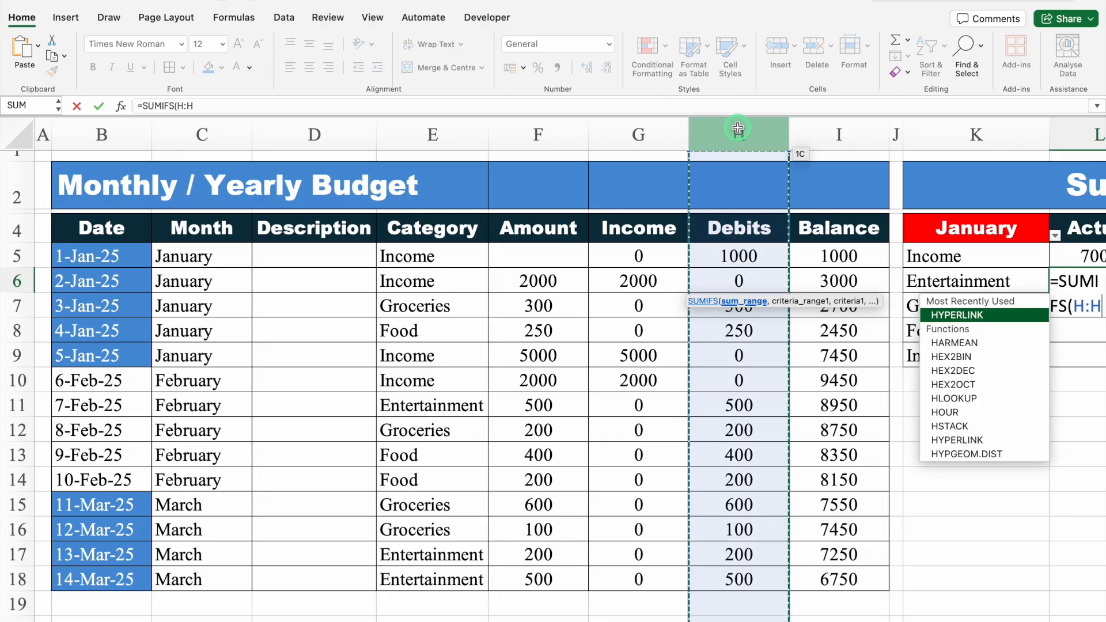
pyautogui.hscroll(7, 866, 533)
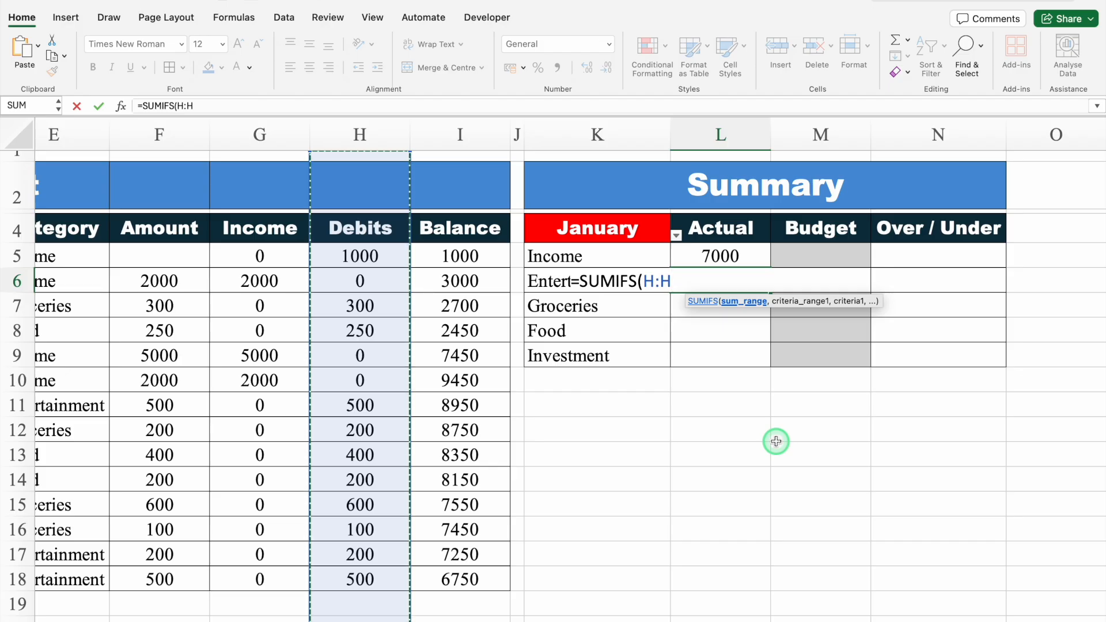
pyautogui.press('F4')
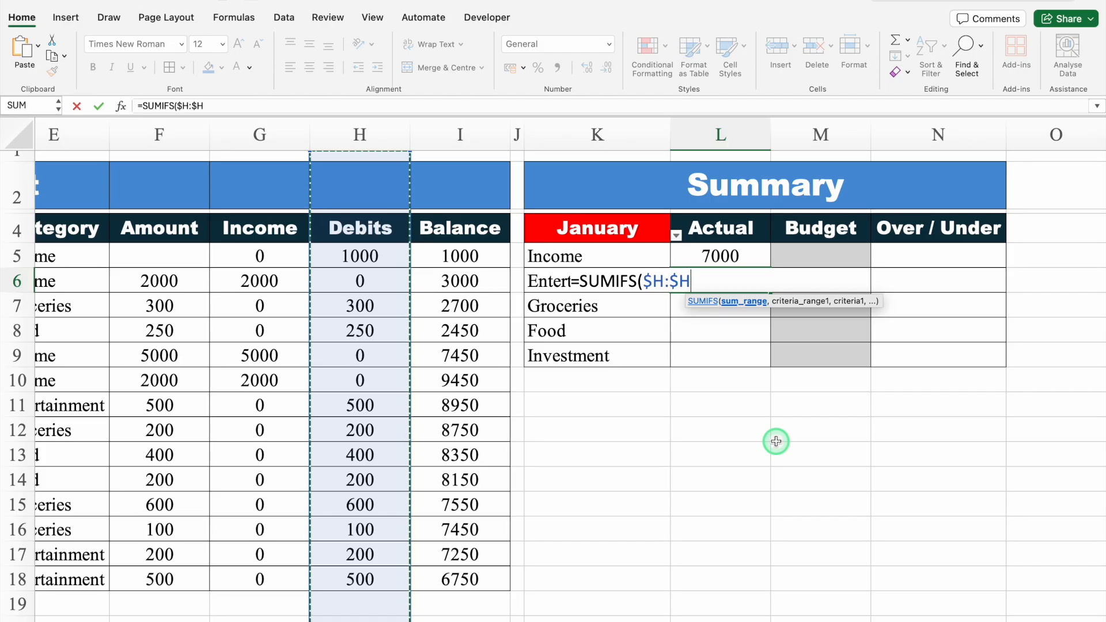
pyautogui.write(',')
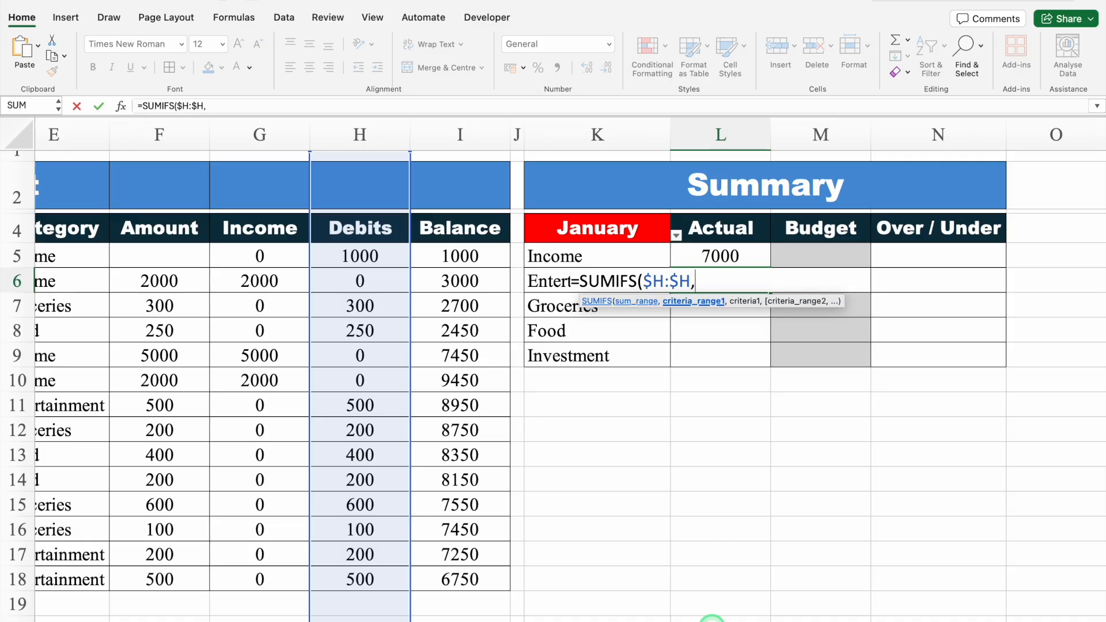
# Add the month condition to the L6 SUMIFS formula, using absolute criteria range $C:$C and absolute criterion $K$4.
pyautogui.hscroll(-10, 343, 584)
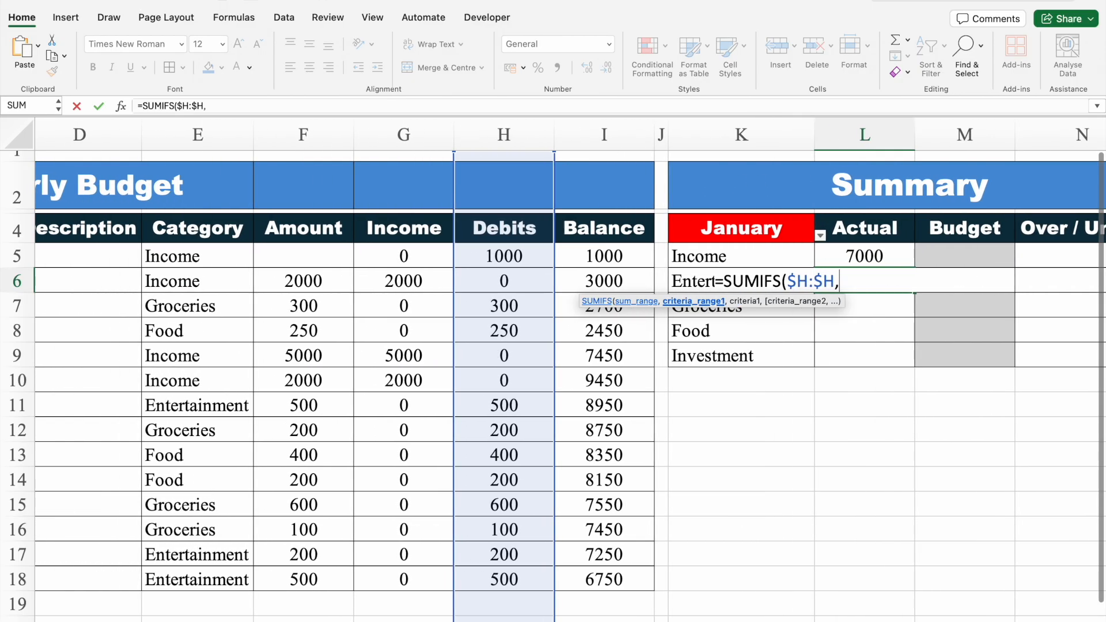
pyautogui.click(197, 129)
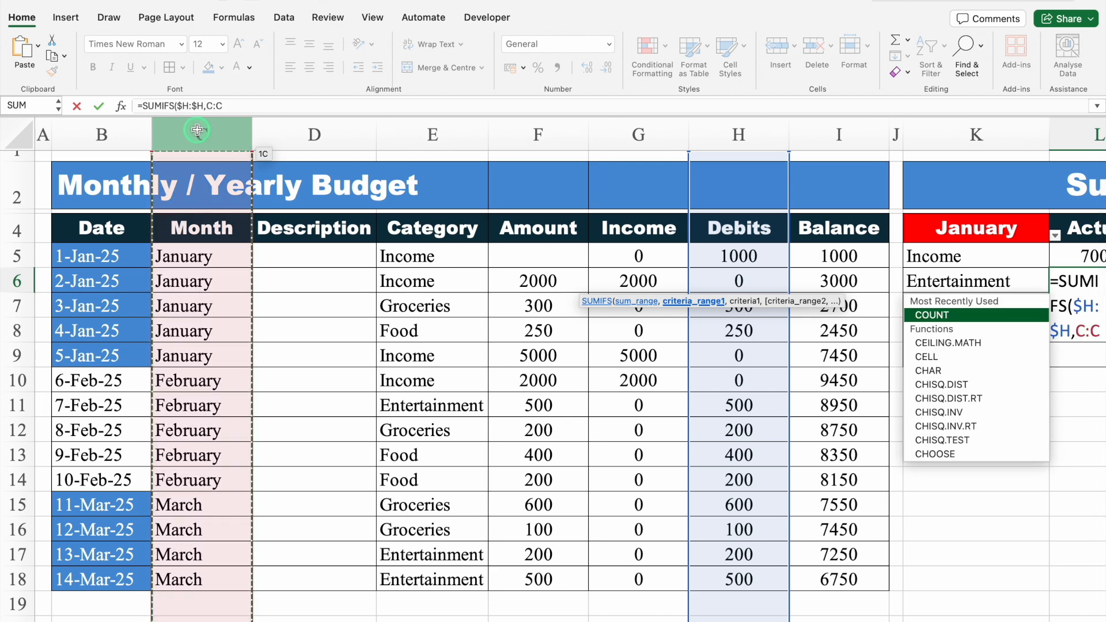
pyautogui.press('F4')
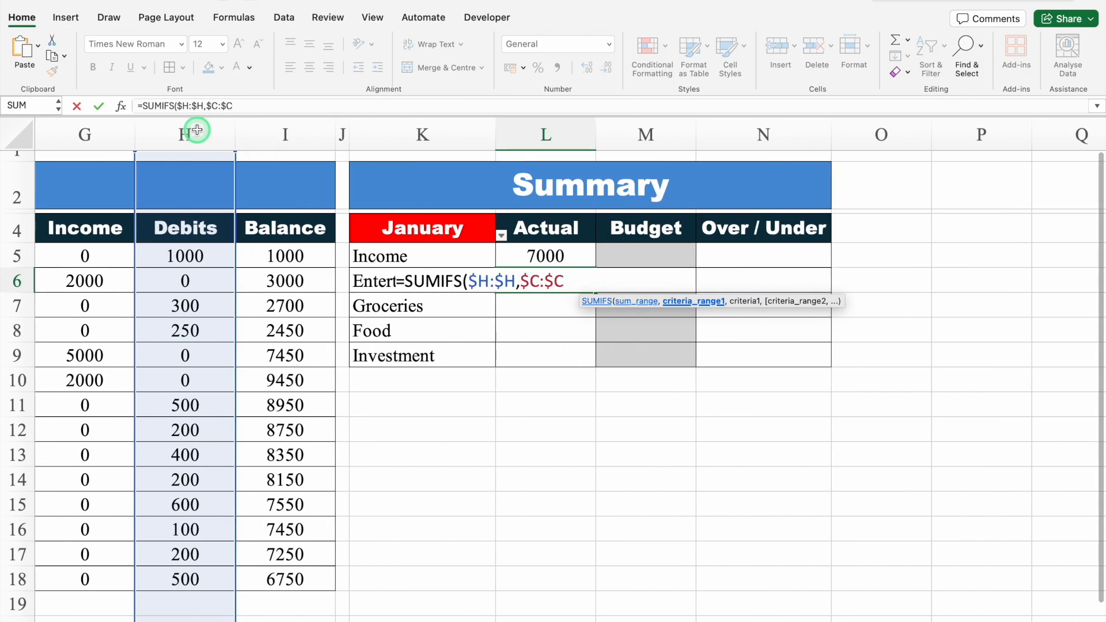
pyautogui.write(',')
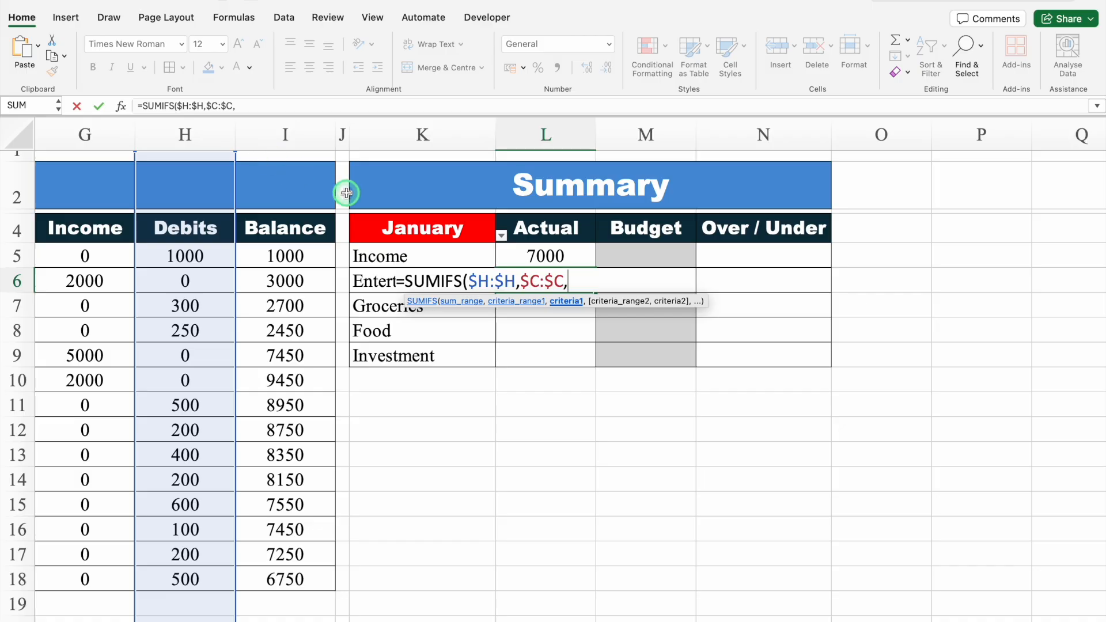
pyautogui.click(424, 226)
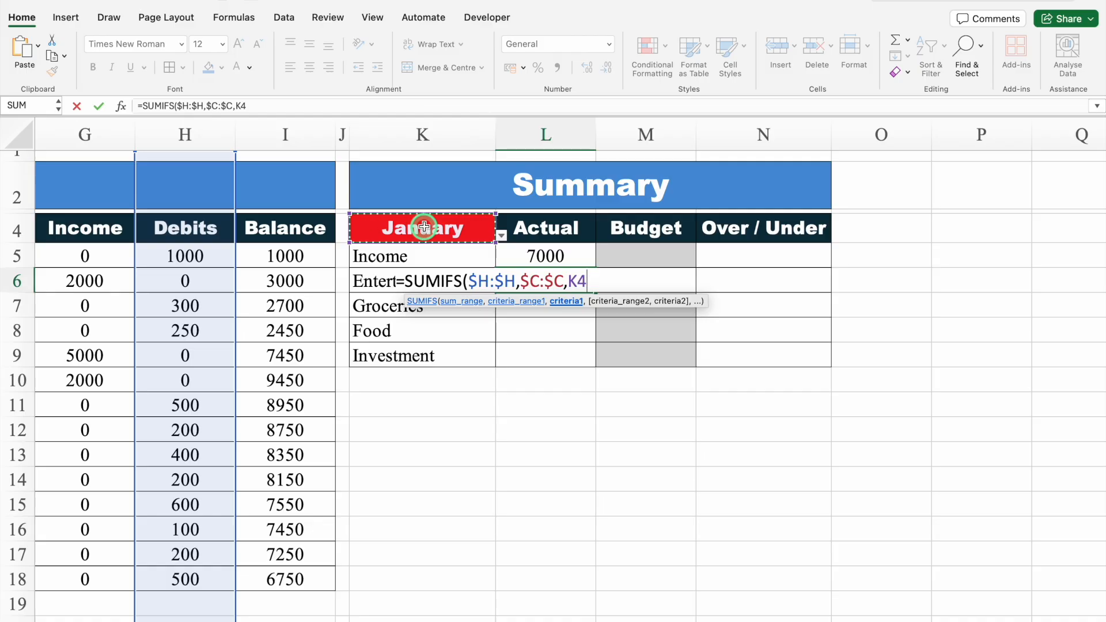
pyautogui.press('F4')
pyautogui.write(',')
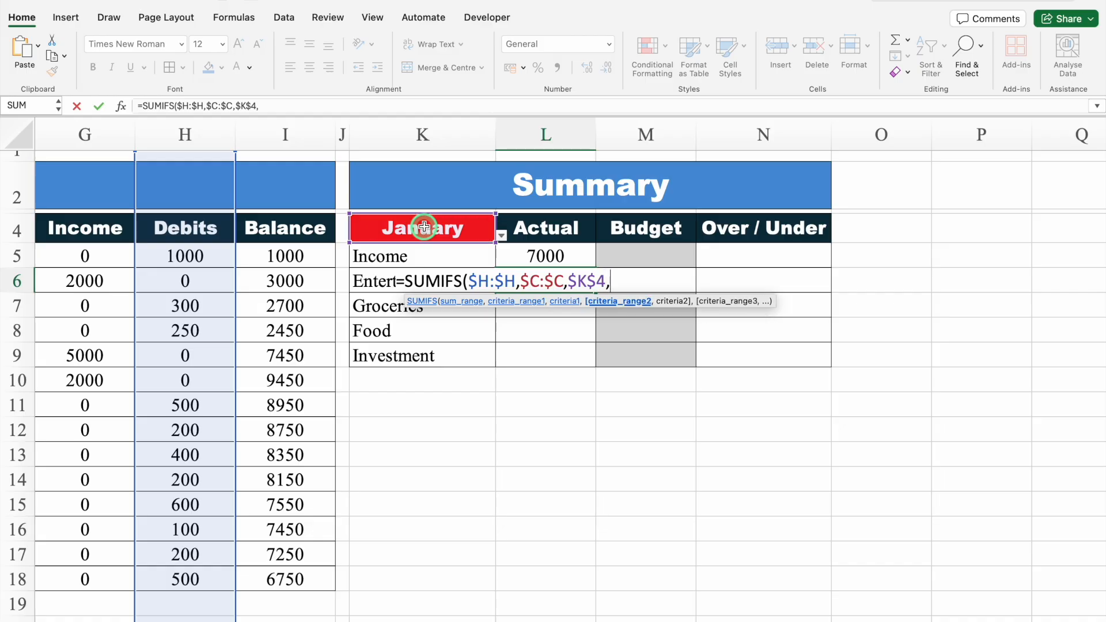
# Complete the L6 SUMIFS formula with absolute criteria range $E:$E and relative criterion K6, and fill it down through L9.
pyautogui.hscroll(-5, 543, 375)
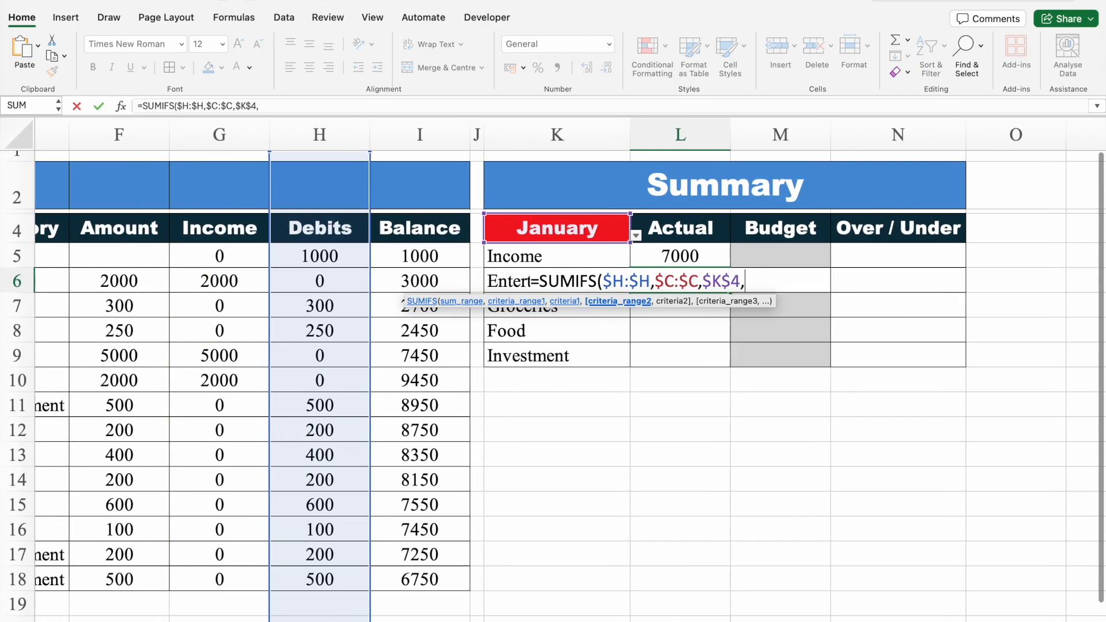
pyautogui.hscroll(-3, 512, 619)
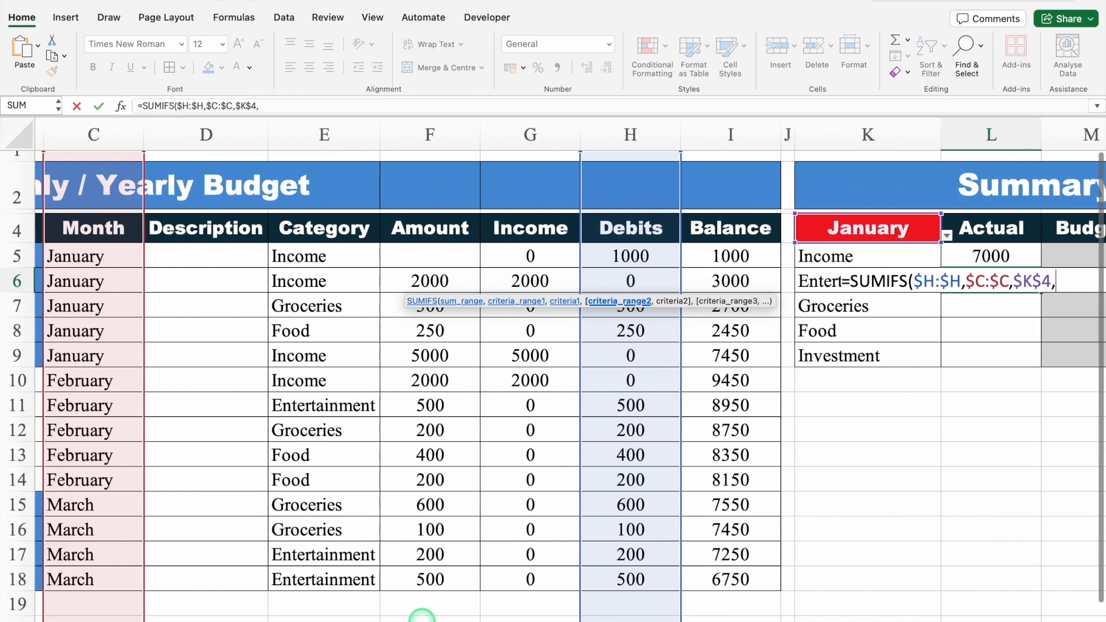
pyautogui.click(320, 135)
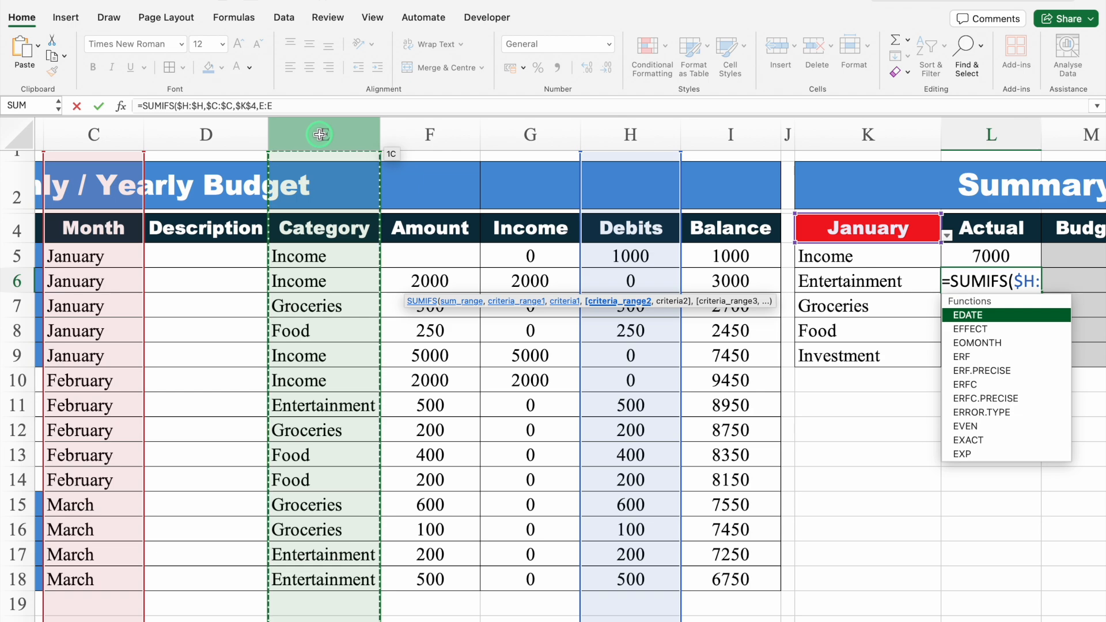
pyautogui.press('F4')
pyautogui.write(',')
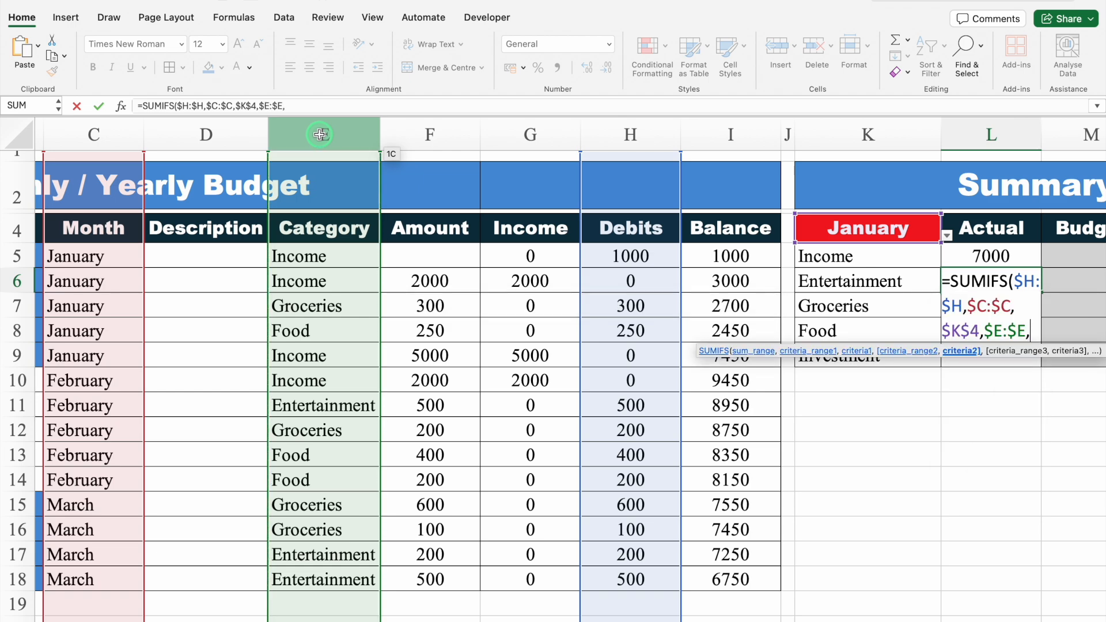
pyautogui.hscroll(3, 583, 357)
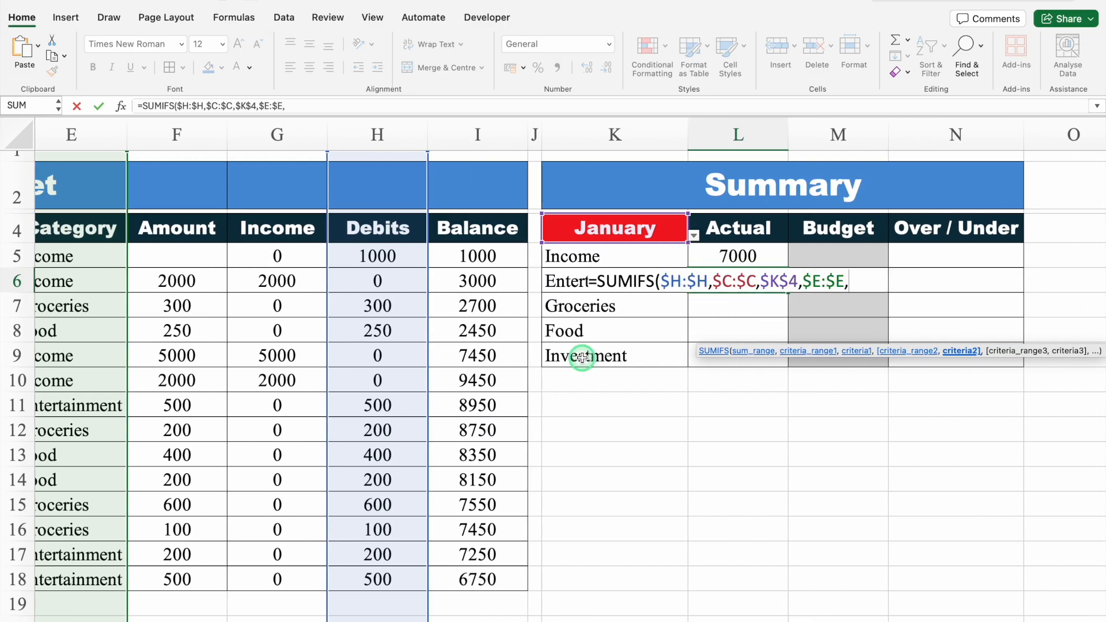
pyautogui.click(562, 280)
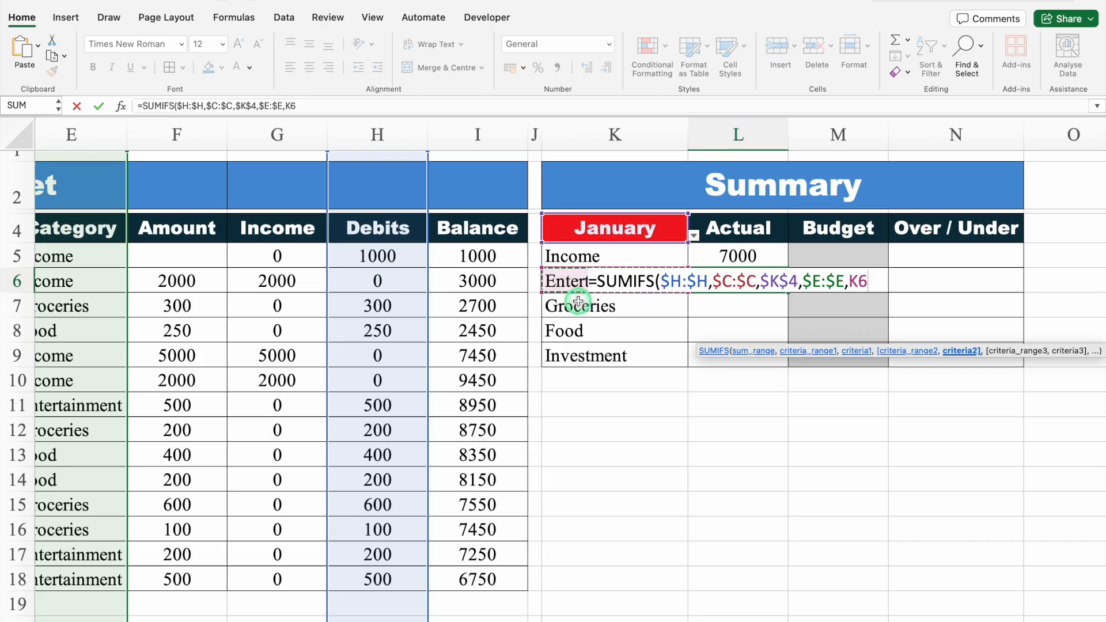
pyautogui.write(')')
pyautogui.press('Return')
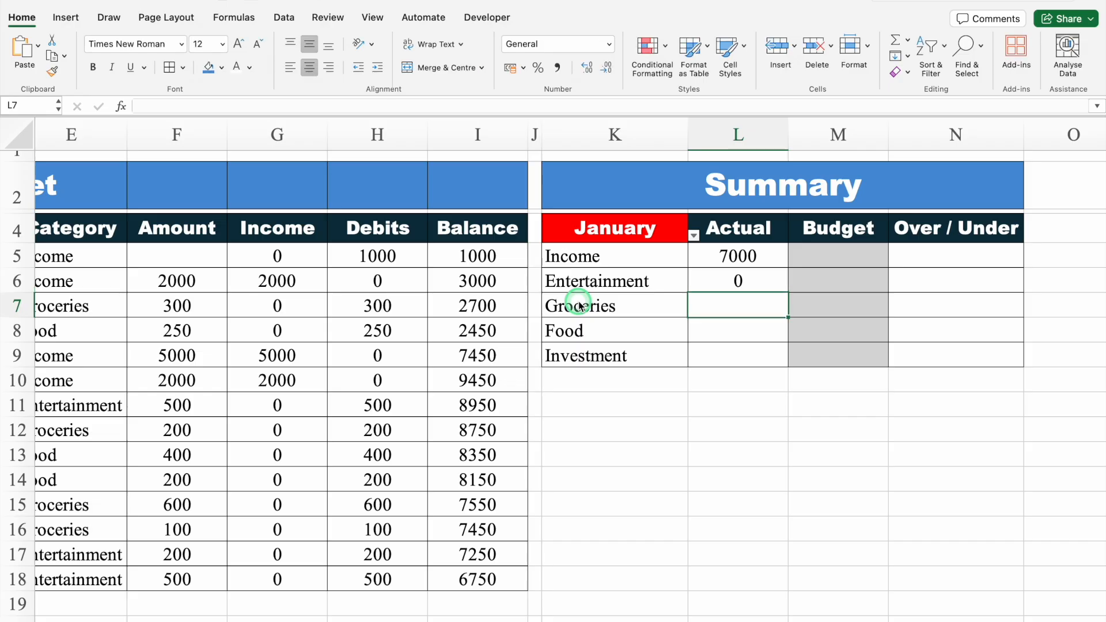
pyautogui.click(741, 281)
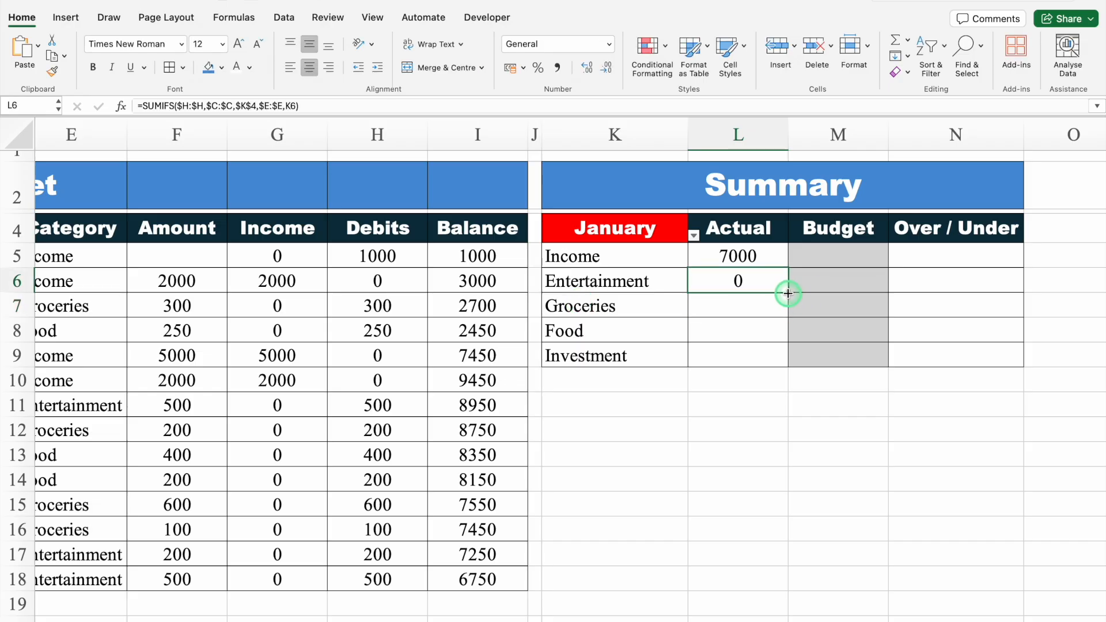
pyautogui.moveTo(784, 296); pyautogui.dragTo(791, 363)
# Link the Income row's Budget cell M5 to its Actual value with =L5.
pyautogui.click(813, 258)
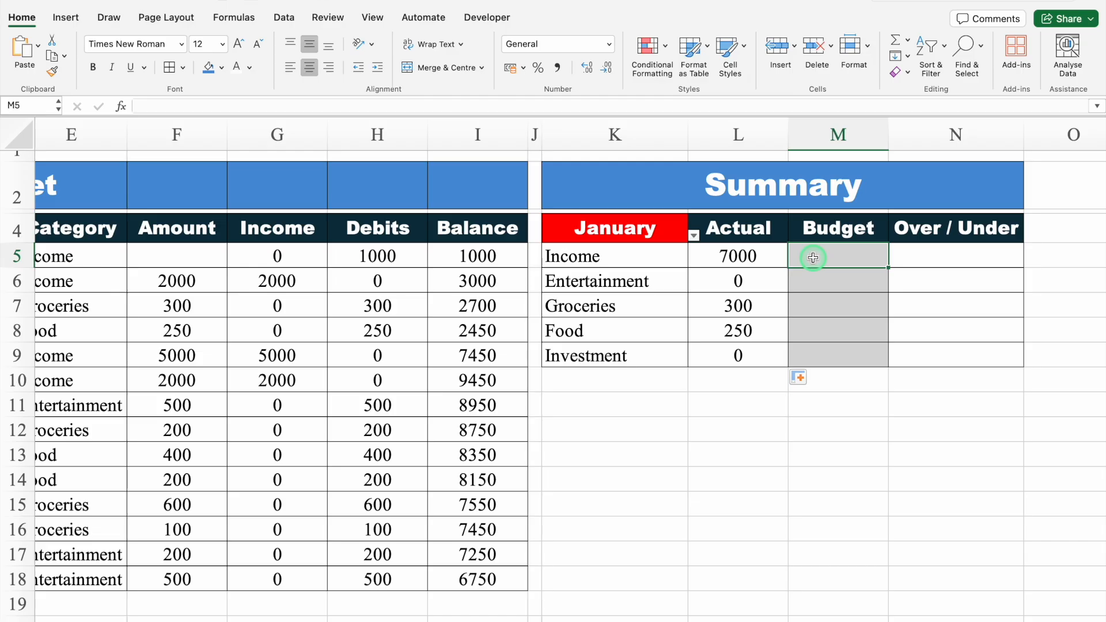
pyautogui.write('=')
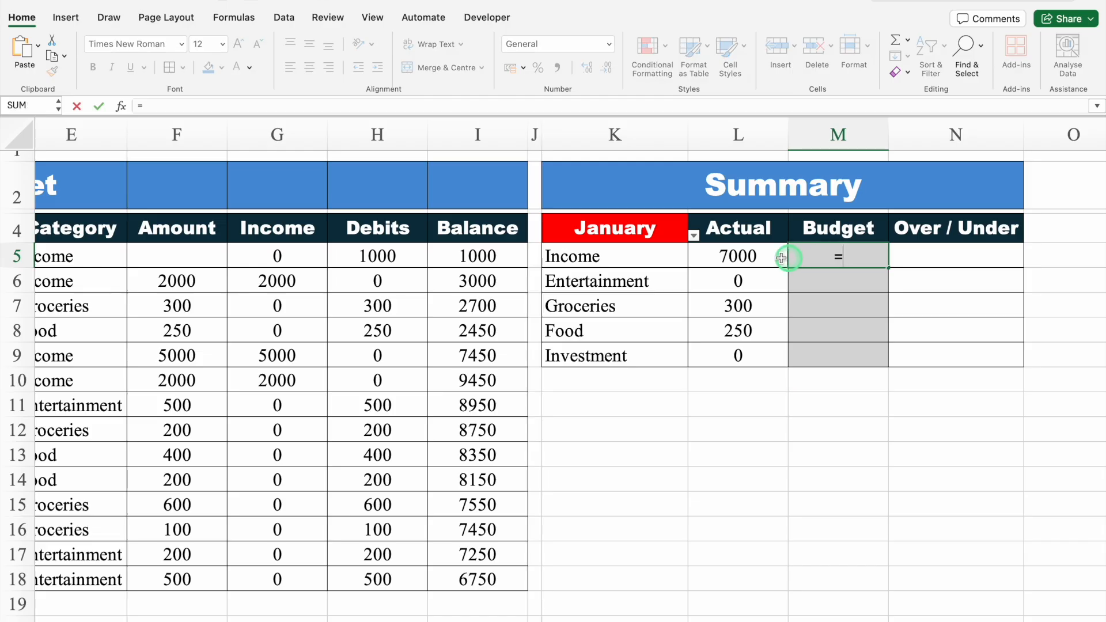
pyautogui.click(742, 256)
pyautogui.press('Return')
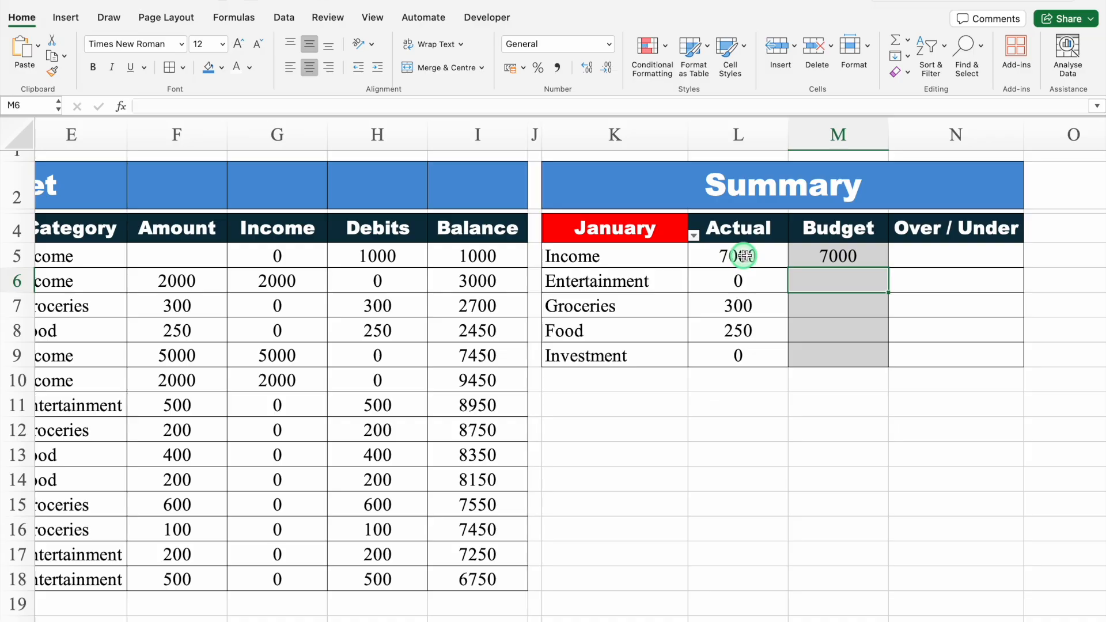
# Enter budgets of 1000 for Entertainment, 2000 for Groceries, 1500 for Food and 2000 for Investment in M6:M9.
pyautogui.click(829, 286)
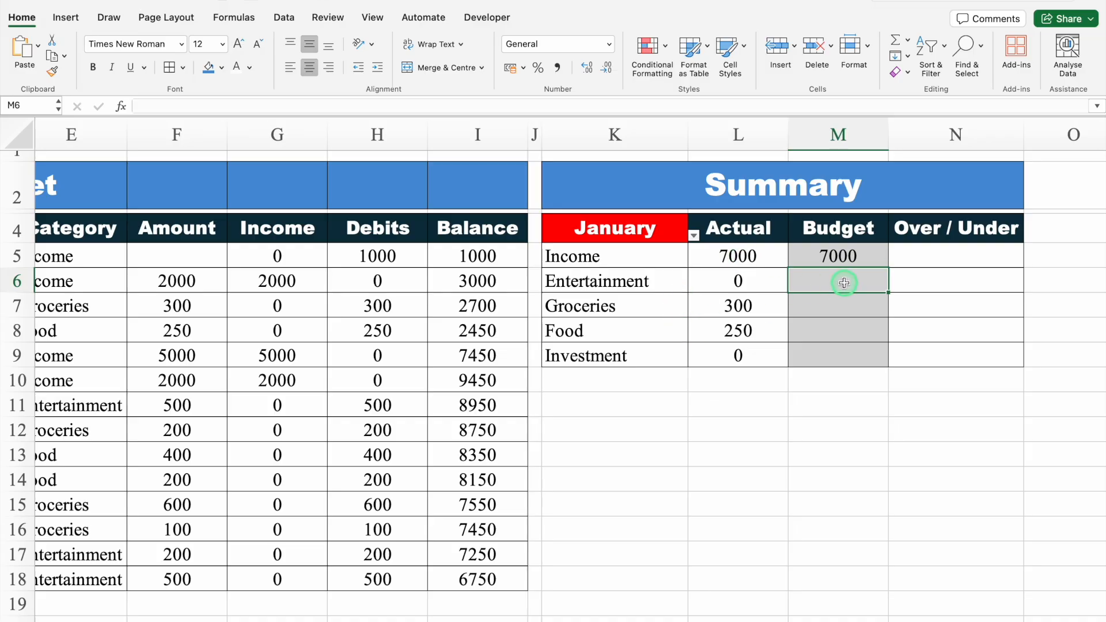
pyautogui.write('1000')
pyautogui.press('Return')
pyautogui.write('2000')
pyautogui.press('Return')
pyautogui.write('1500')
pyautogui.press('Return')
pyautogui.write('2000')
pyautogui.press('Return')
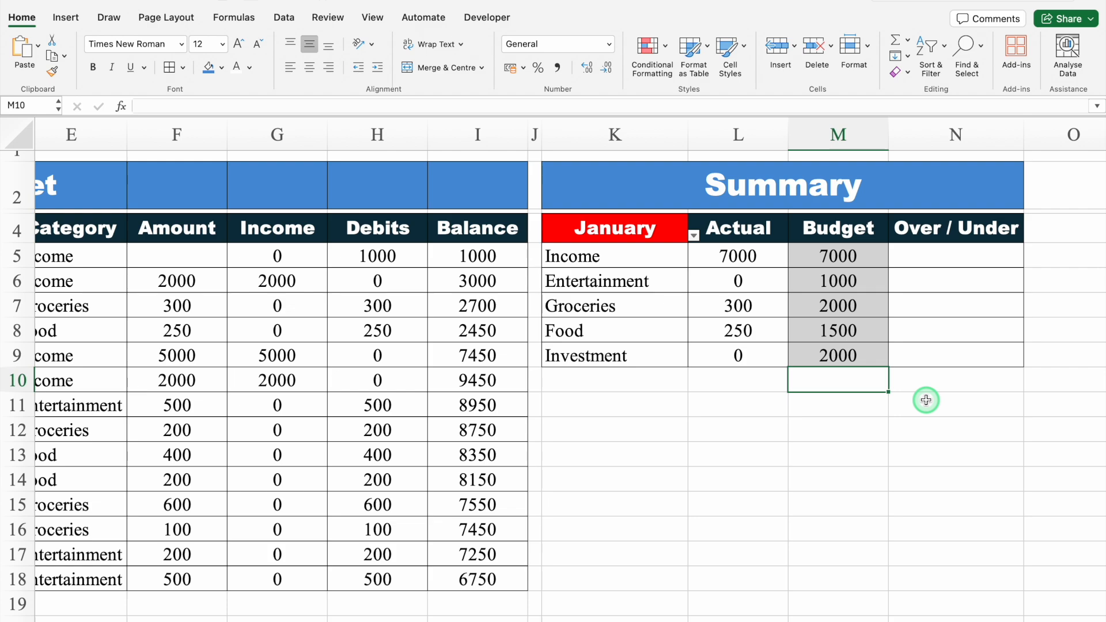
# Calculate Over / Under in N5 as Budget minus Actual with =M5-L5, and fill the formula down through N9.
pyautogui.click(914, 259)
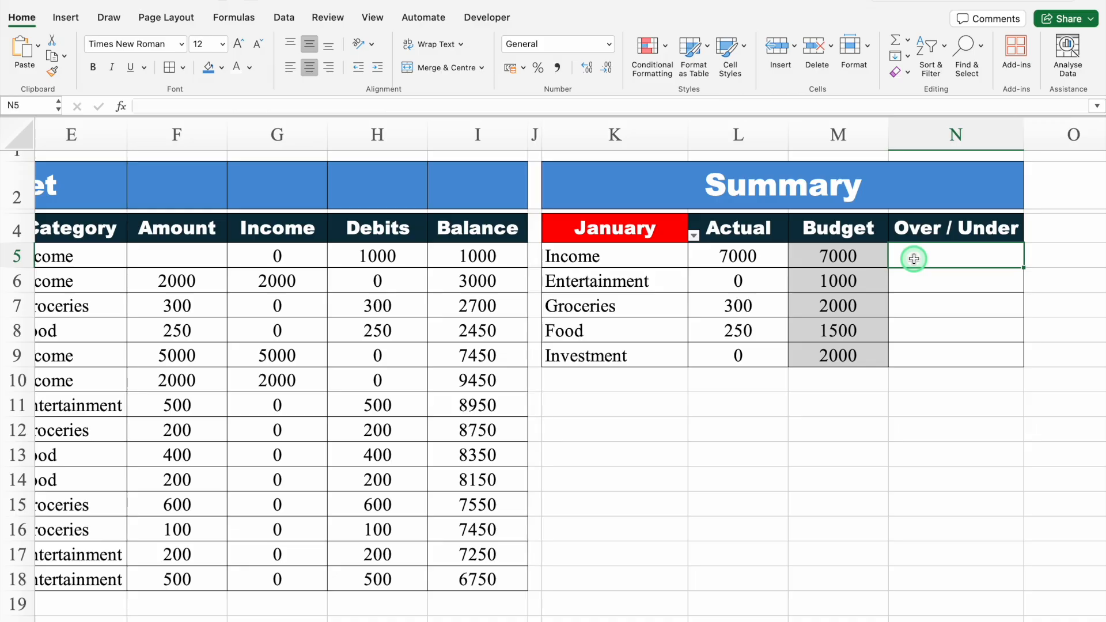
pyautogui.write('=')
pyautogui.click(846, 257)
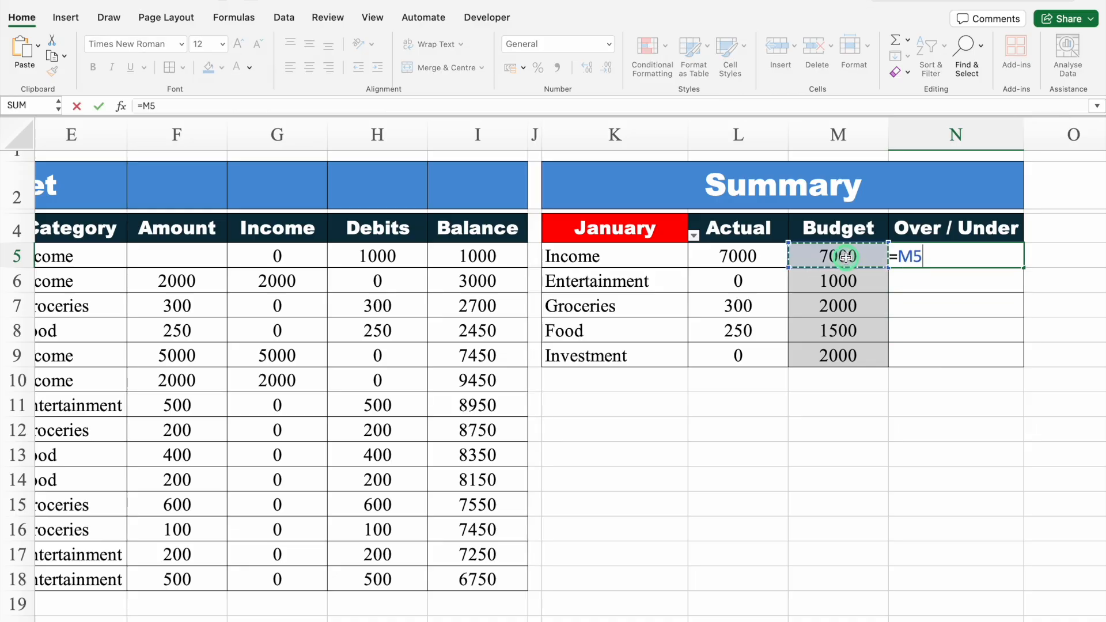
pyautogui.write('-')
pyautogui.click(765, 260)
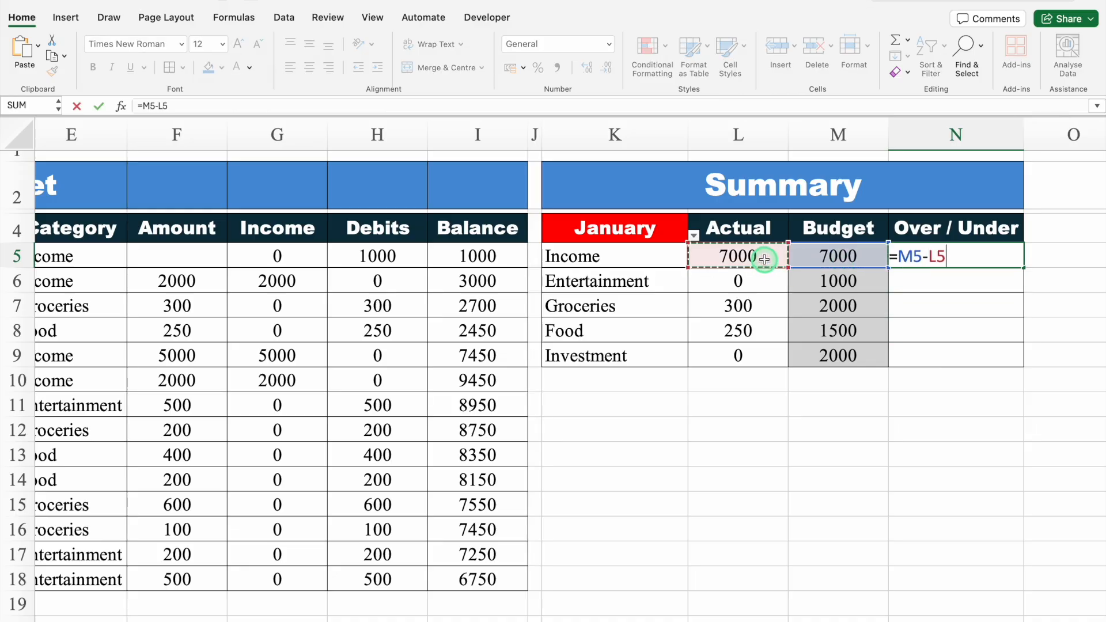
pyautogui.press('Return')
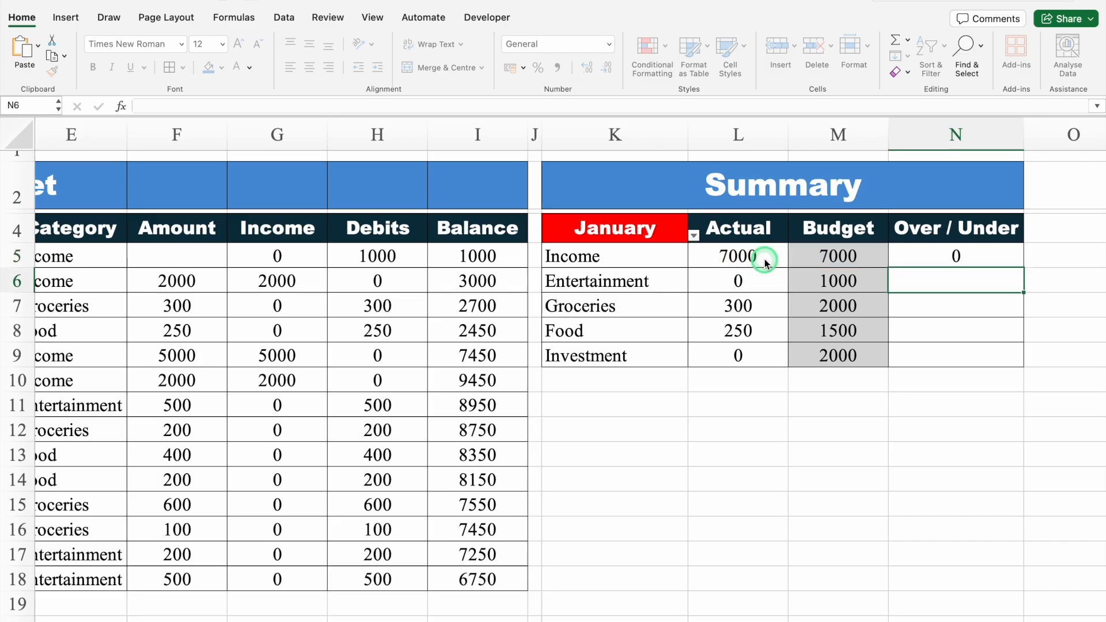
pyautogui.click(937, 258)
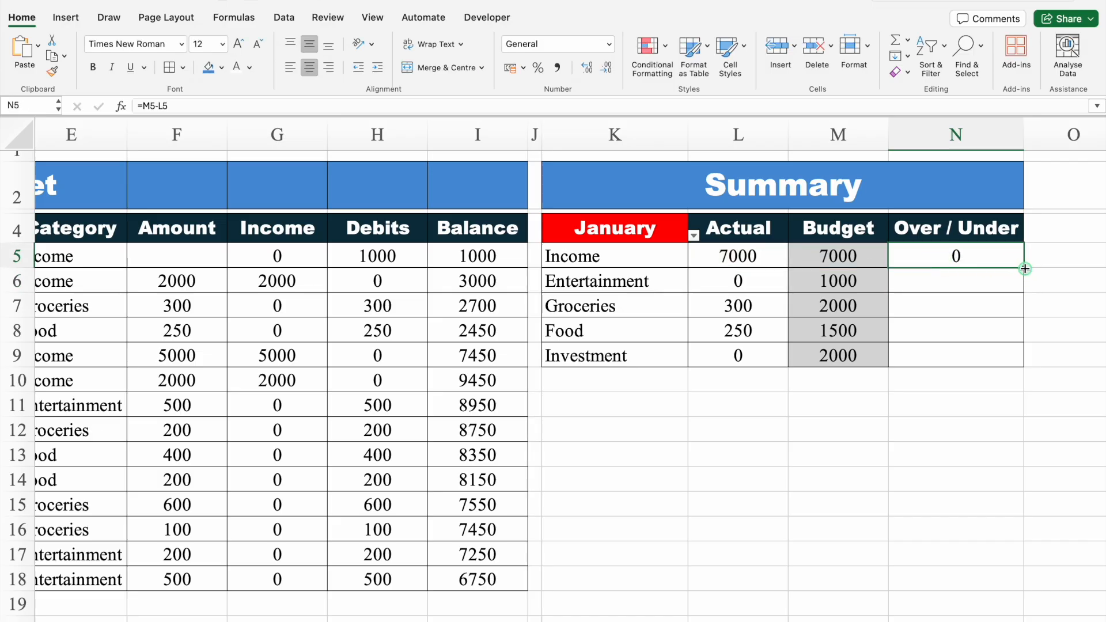
pyautogui.doubleClick(1026, 268)
pyautogui.click(899, 381)
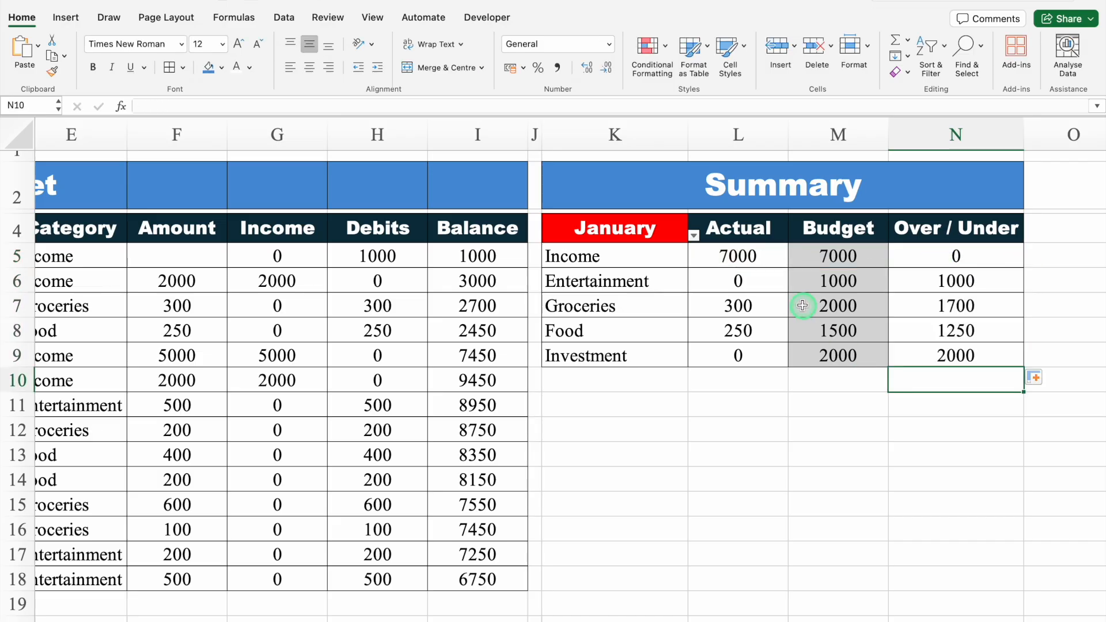
# Review the Entertainment and Groceries rows of the summary, and set the January Groceries amount in F7 to 3000.
pyautogui.click(821, 288)
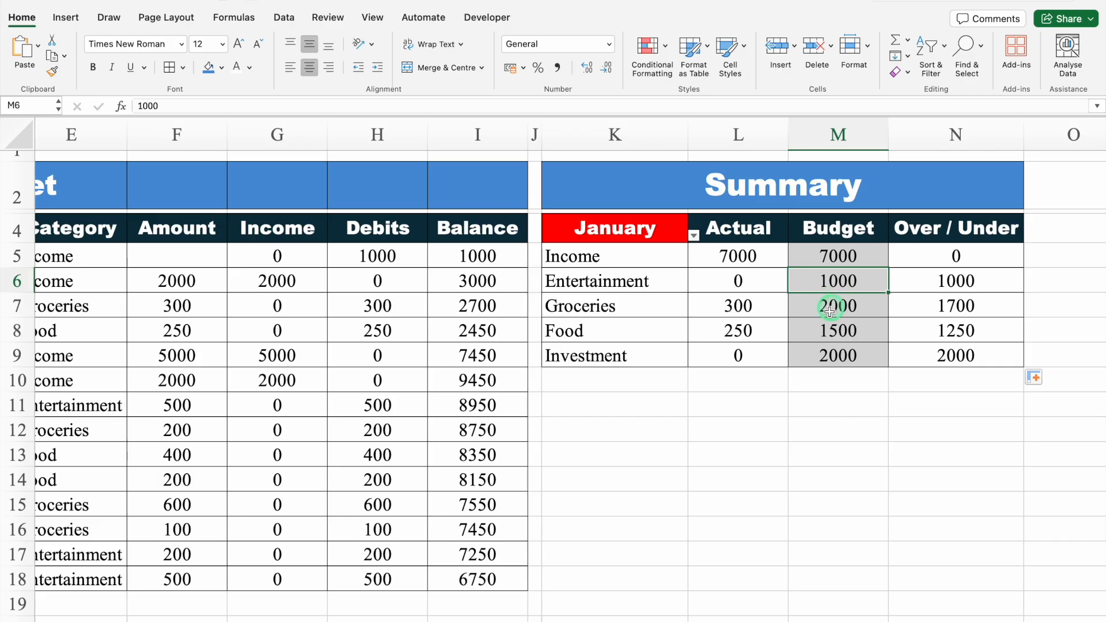
pyautogui.click(761, 286)
pyautogui.press('Right')
pyautogui.press('Right')
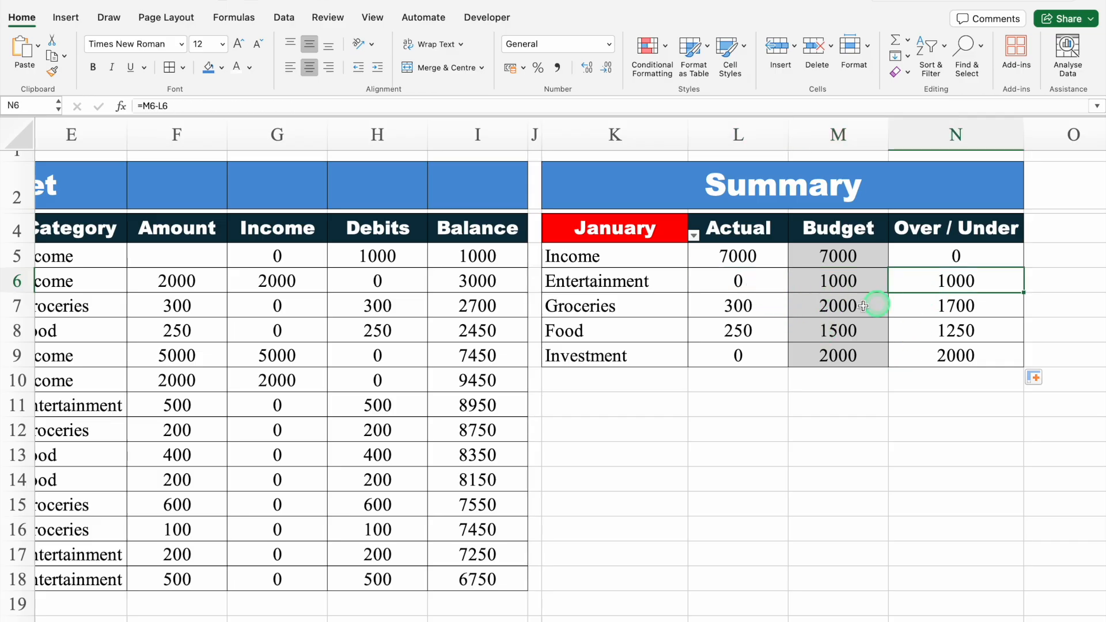
pyautogui.click(822, 307)
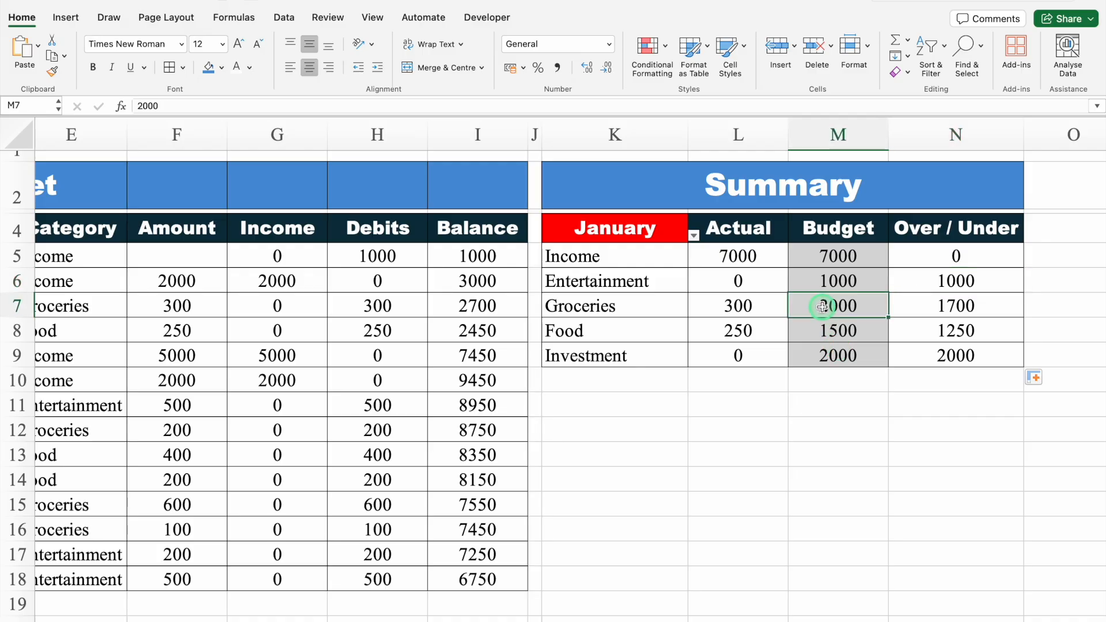
pyautogui.click(745, 304)
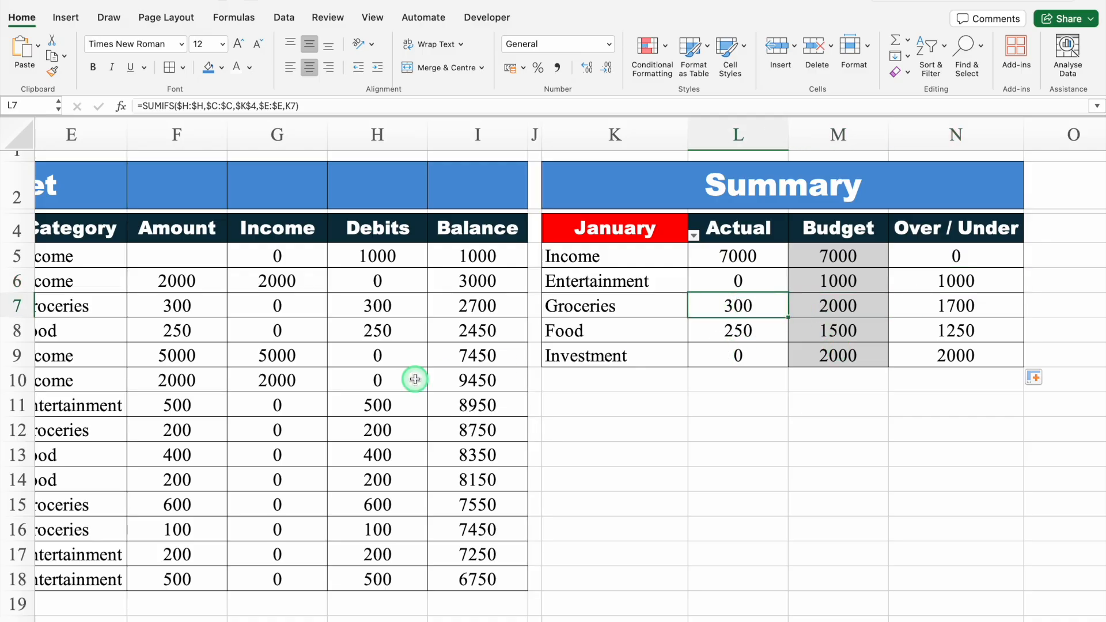
pyautogui.click(188, 306)
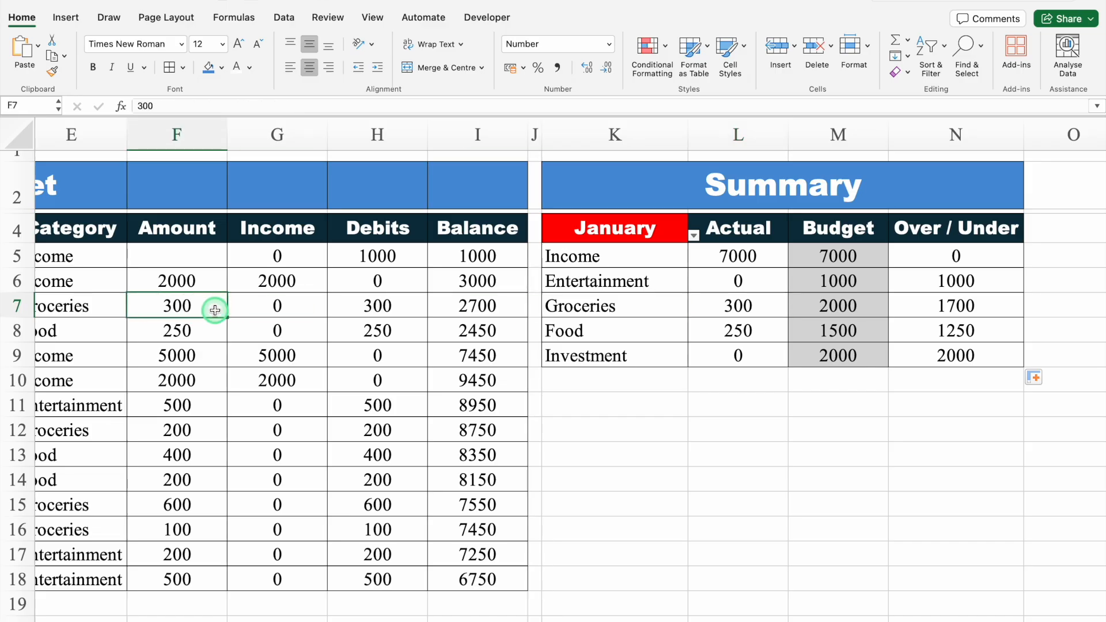
pyautogui.write('3000')
pyautogui.press('Return')
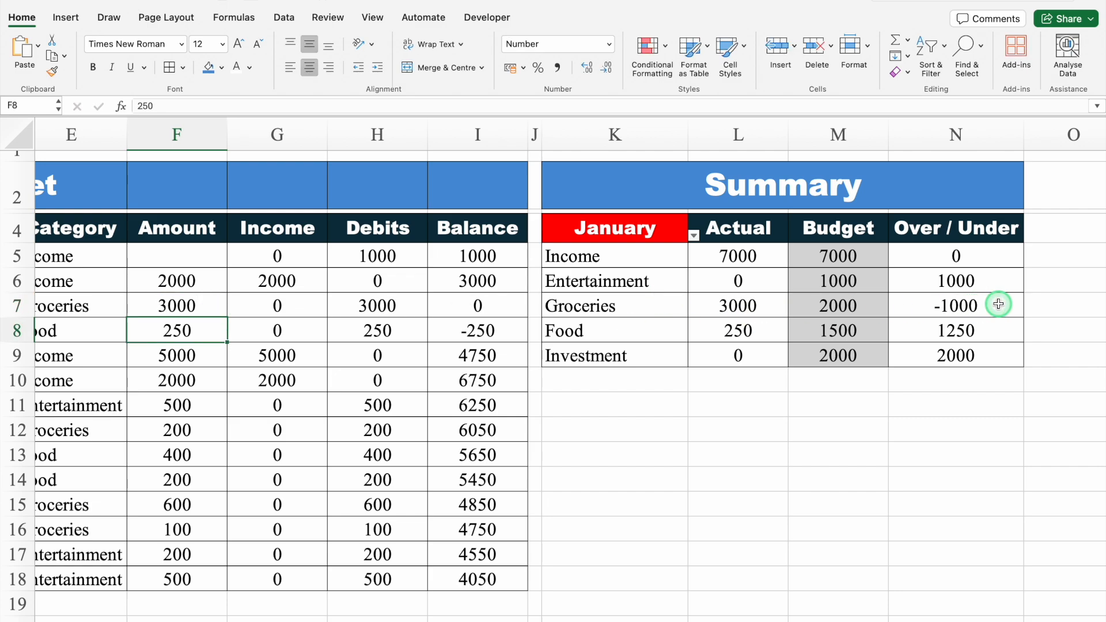
# Format the Over / Under cells N5:N9 as Number with 0 decimal places and negative numbers in red parentheses.
pyautogui.moveTo(965, 256); pyautogui.dragTo(973, 352)
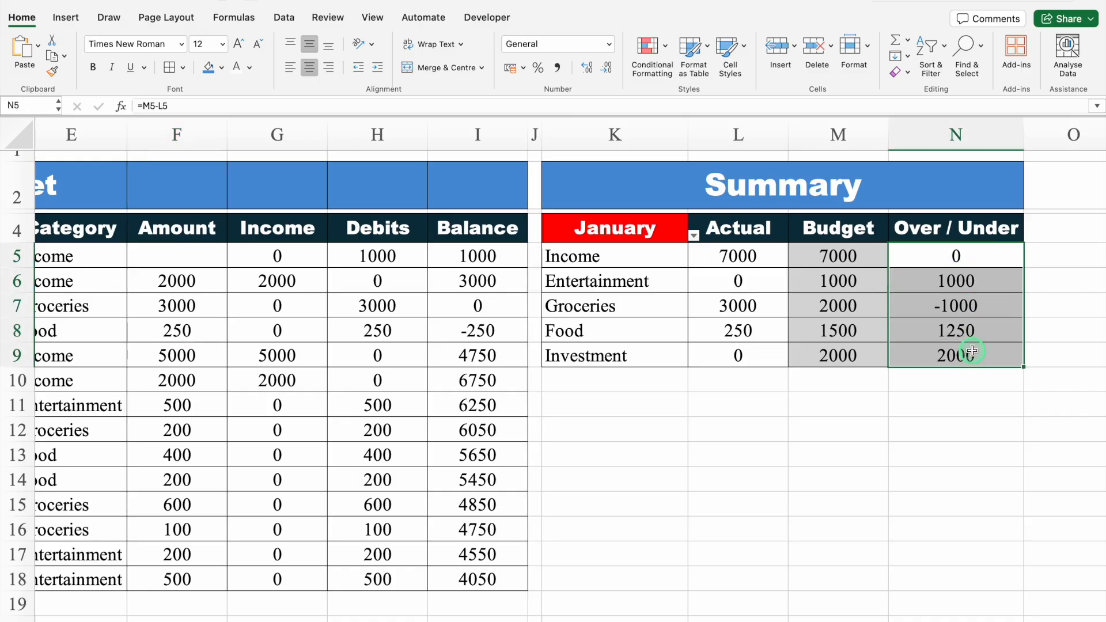
pyautogui.press('super+1')
pyautogui.click(394, 129)
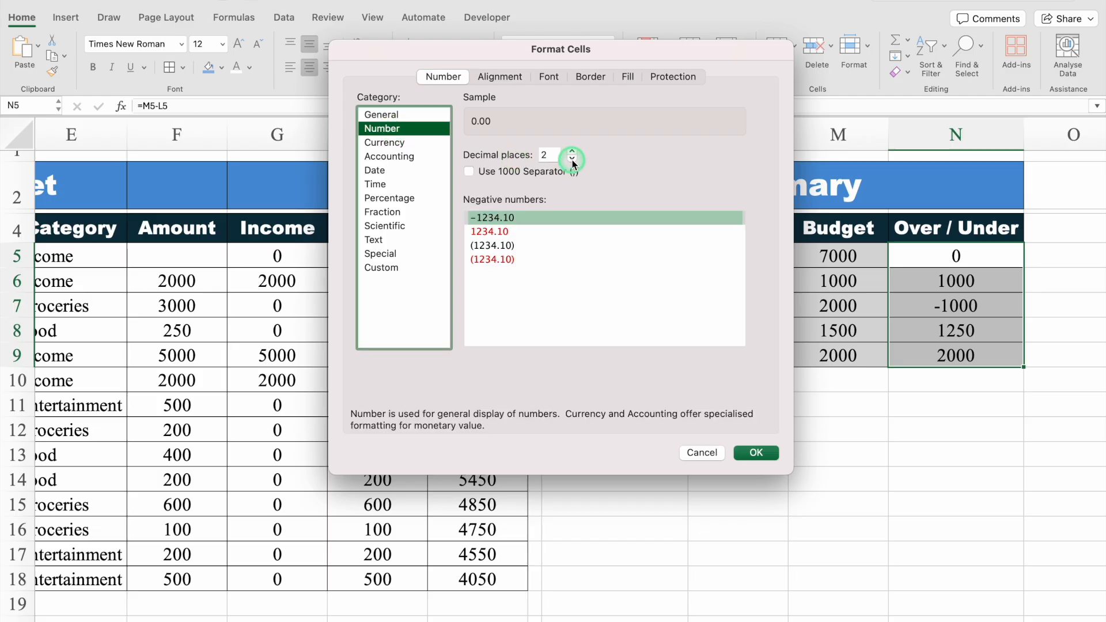
pyautogui.click(573, 159)
pyautogui.click(572, 159)
pyautogui.click(487, 259)
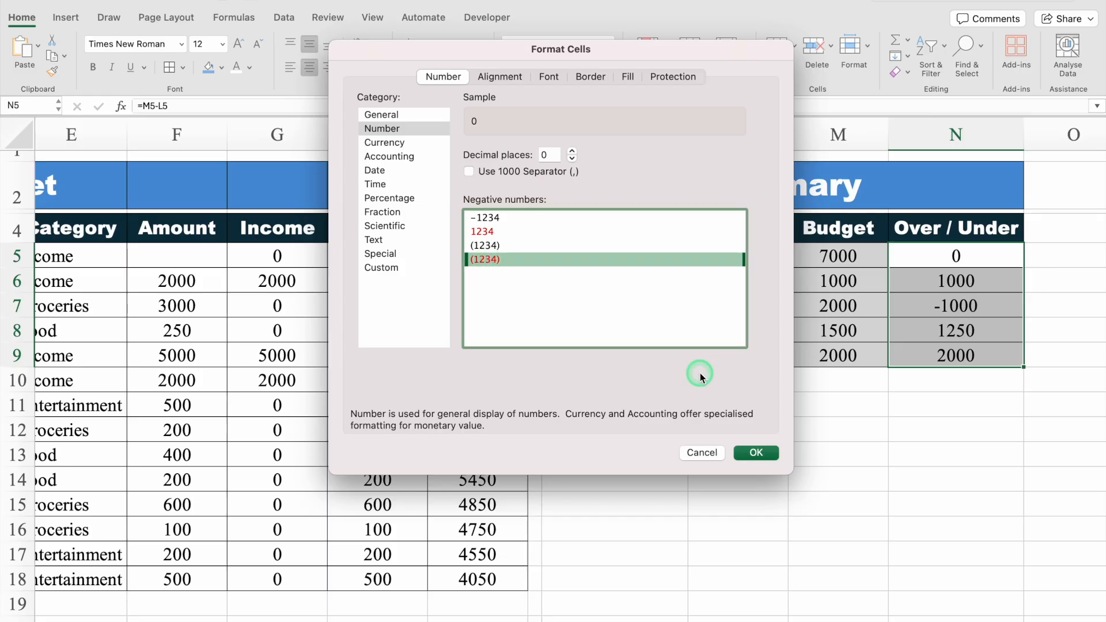
pyautogui.click(762, 453)
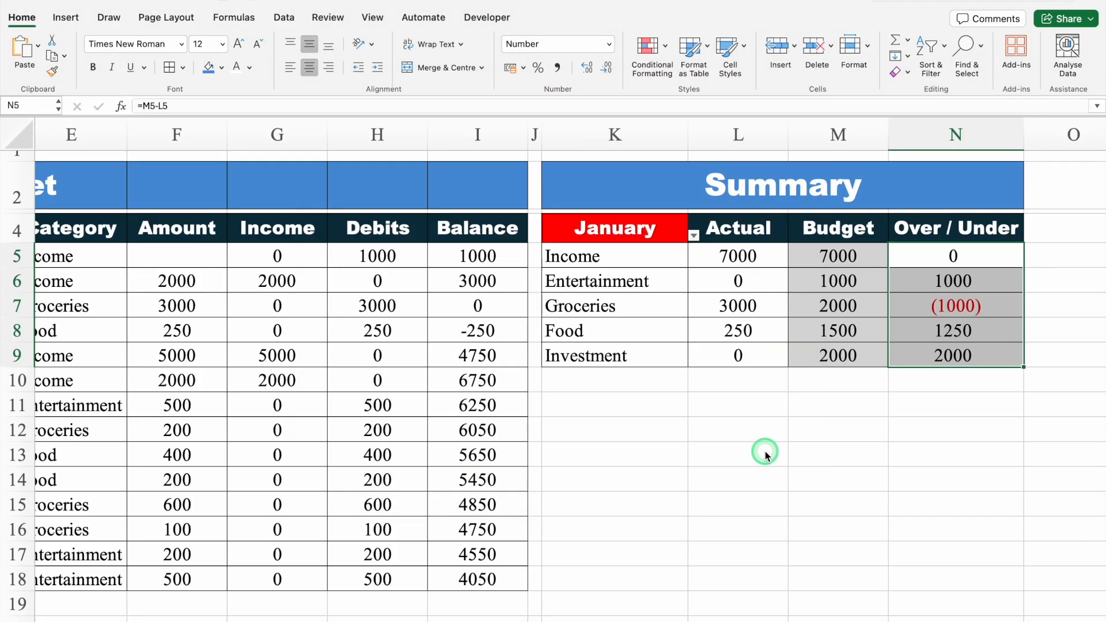
pyautogui.click(926, 384)
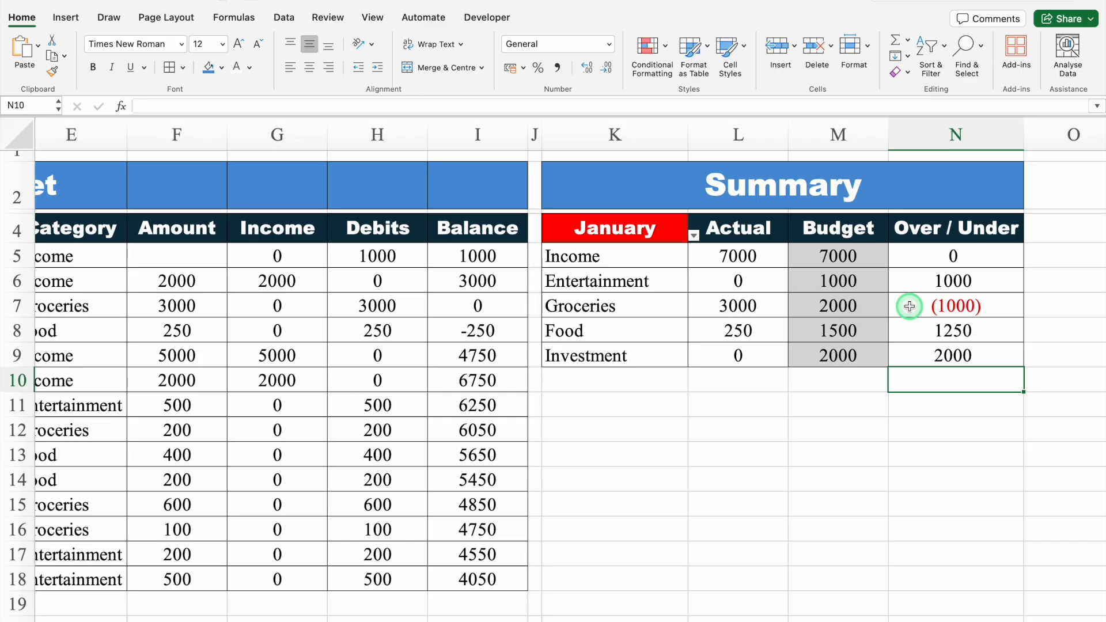
# Hide the worksheet gridlines.
pyautogui.click(369, 17)
pyautogui.click(406, 56)
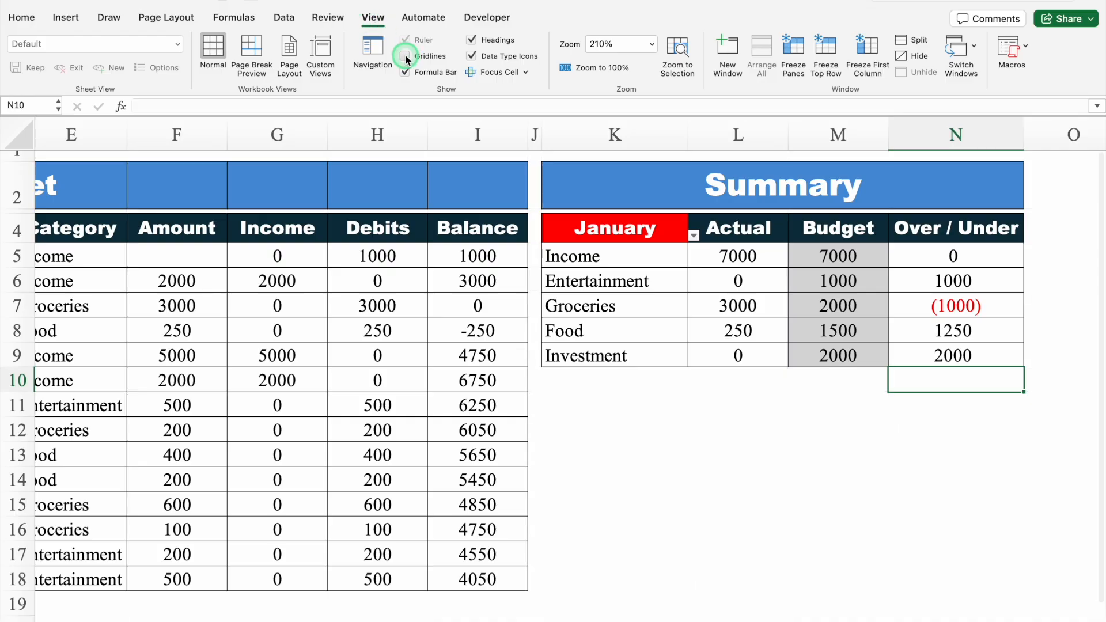
# Total the Actual expenses from Entertainment through Investment in K12 with =SUM(L6:L9).
pyautogui.click(606, 430)
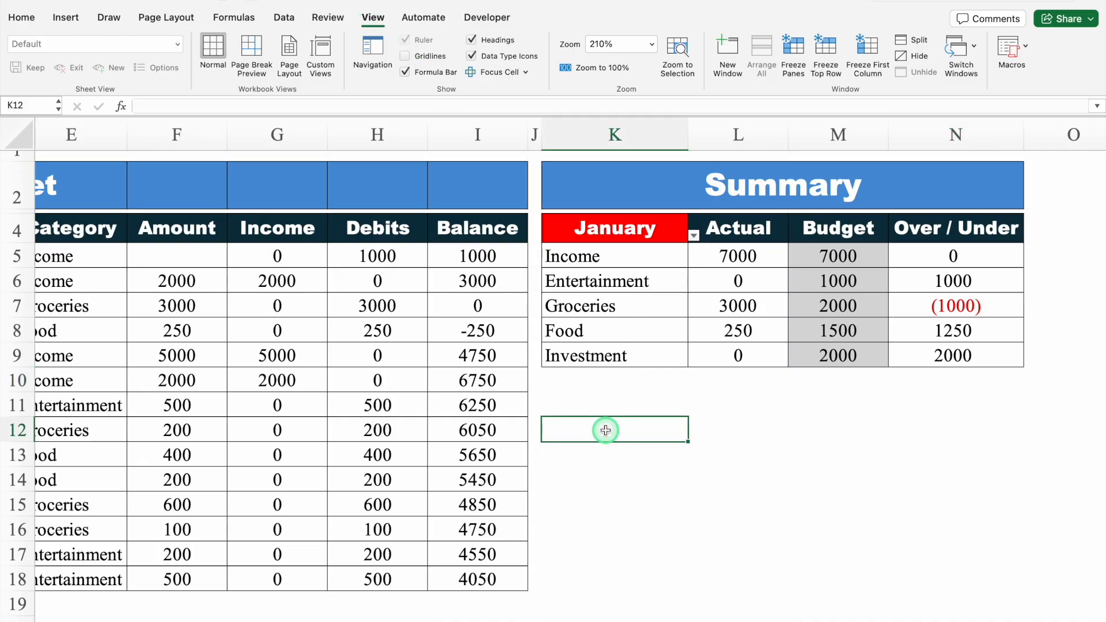
pyautogui.write('=SUM(')
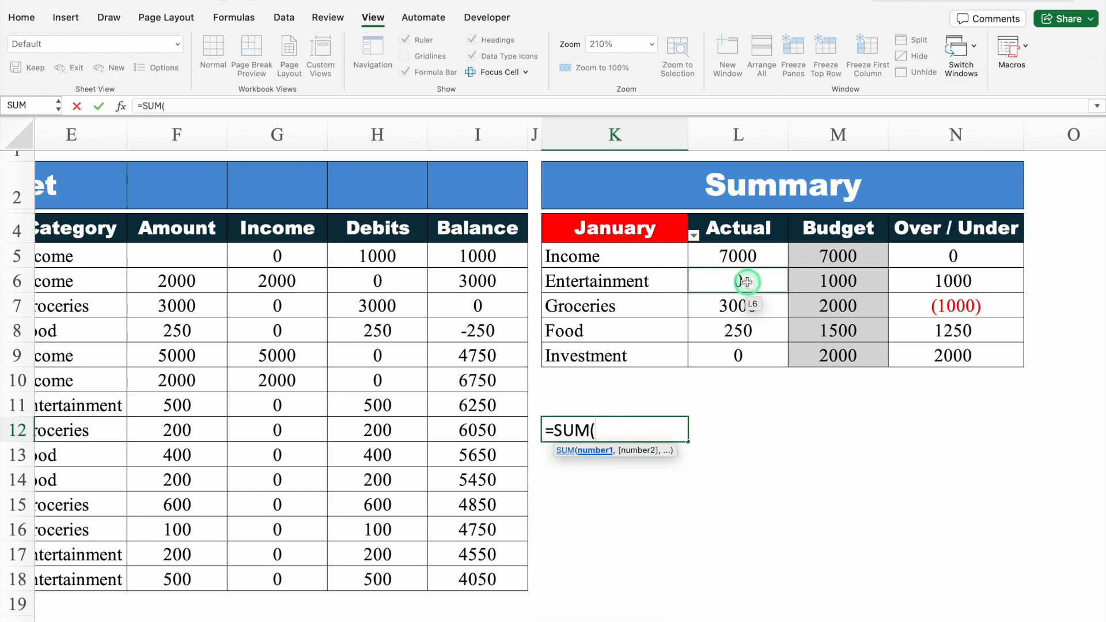
pyautogui.moveTo(747, 281); pyautogui.dragTo(753, 352)
pyautogui.write(')')
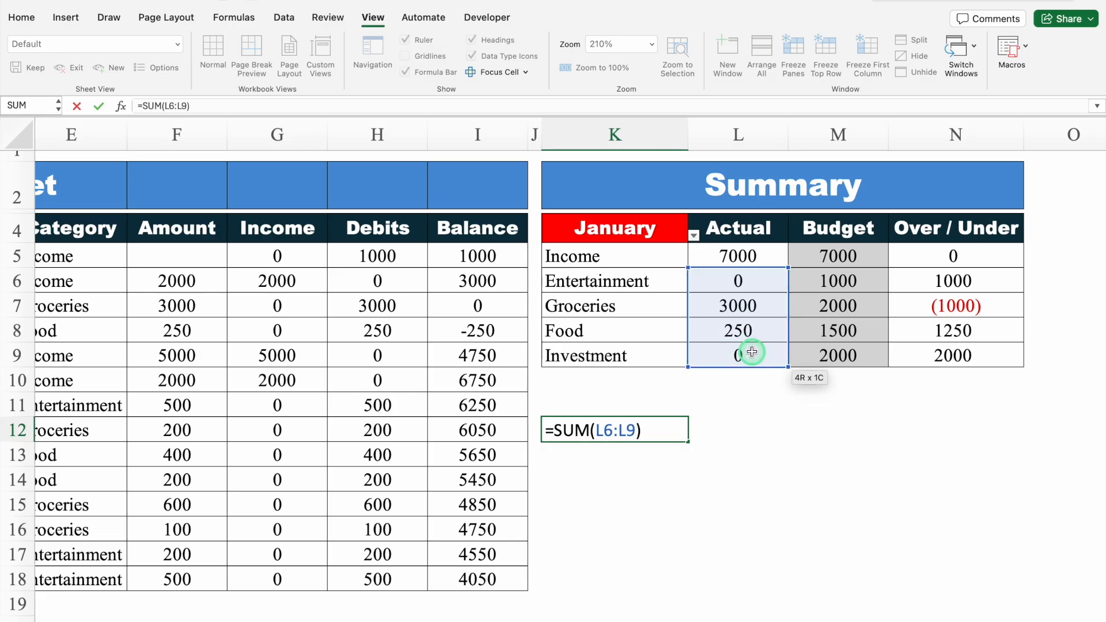
pyautogui.press('Return')
pyautogui.click(662, 430)
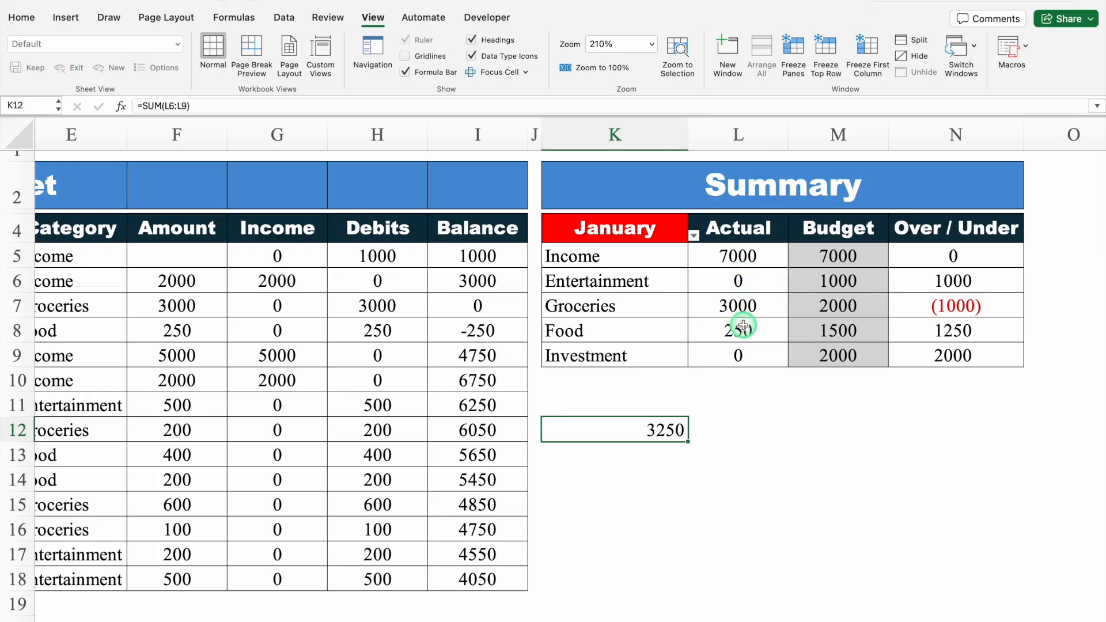
# Extend the K12 formula to =IF(L5>SUM(L6:L9),"In Budget","Over Budget").
pyautogui.doubleClick(627, 430)
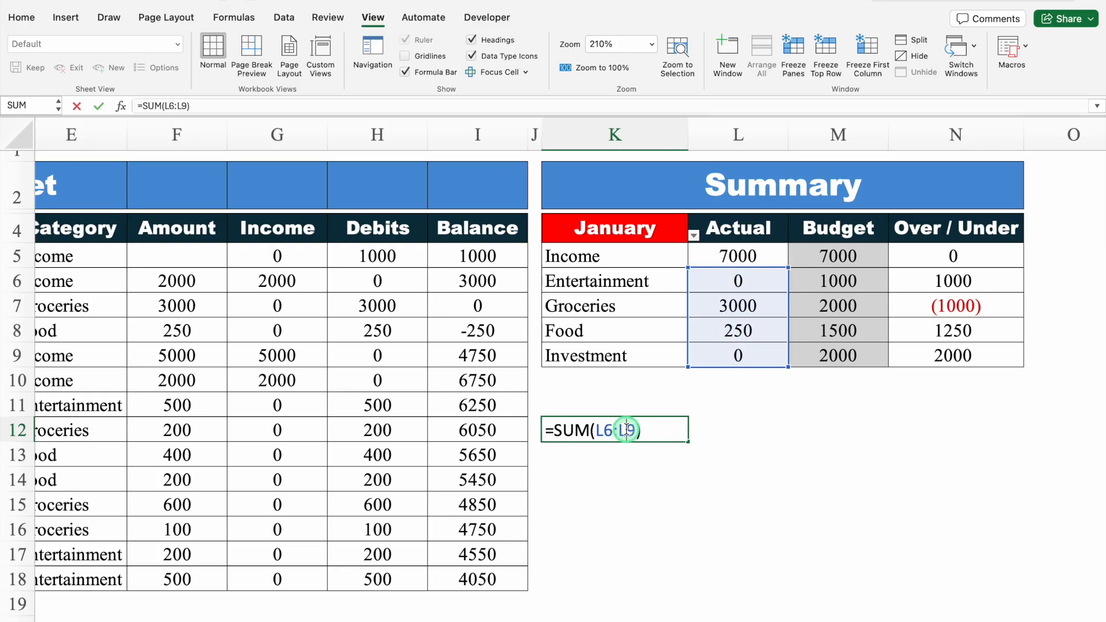
pyautogui.click(554, 431)
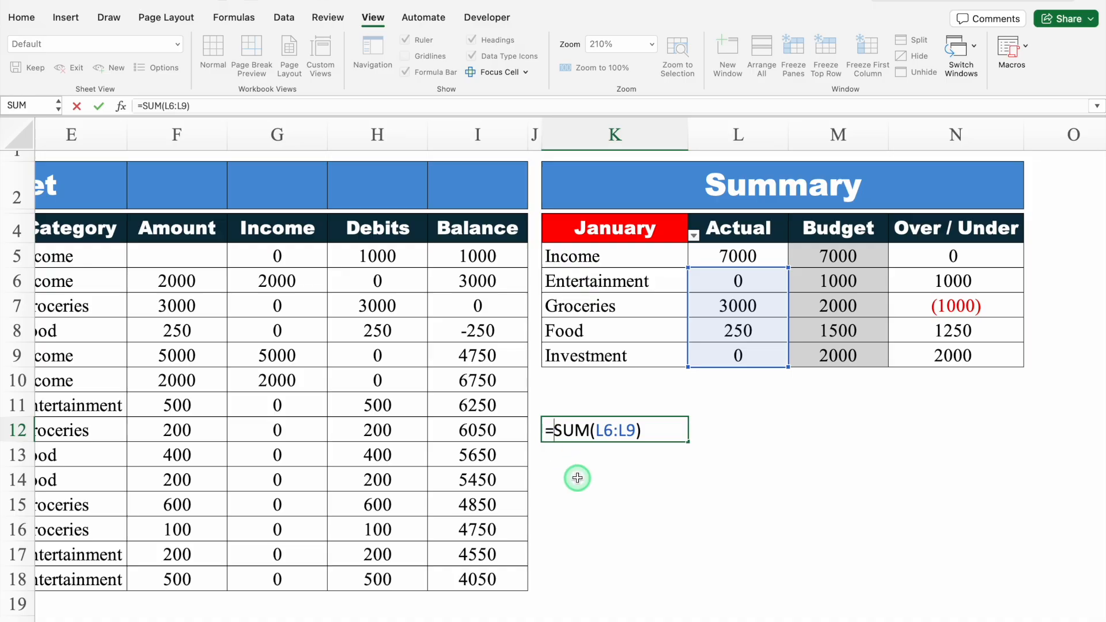
pyautogui.write('IF(')
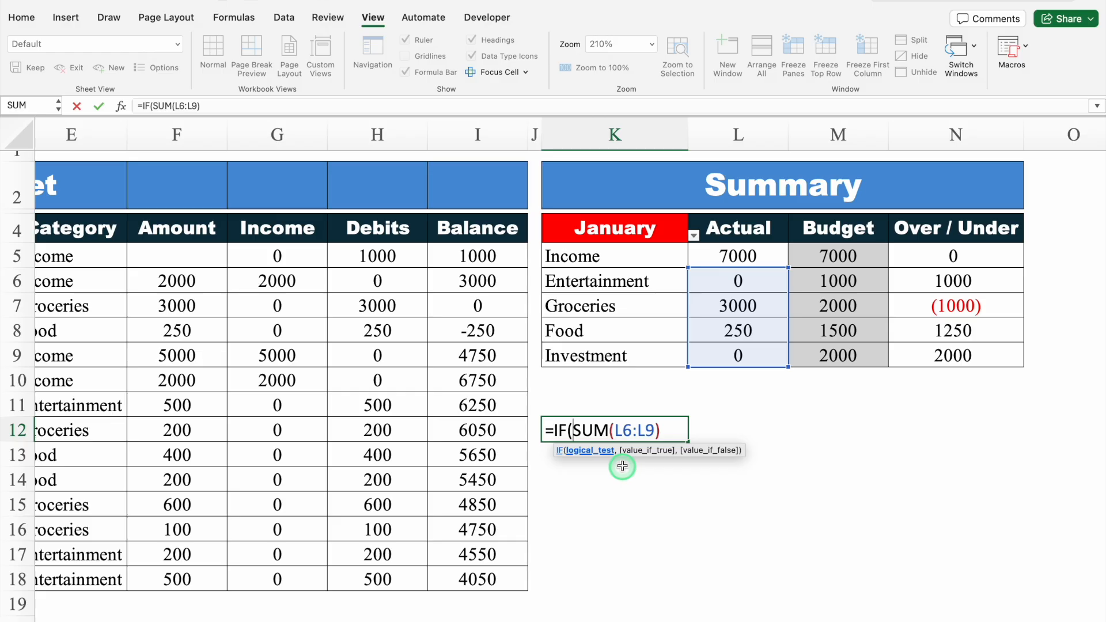
pyautogui.click(748, 254)
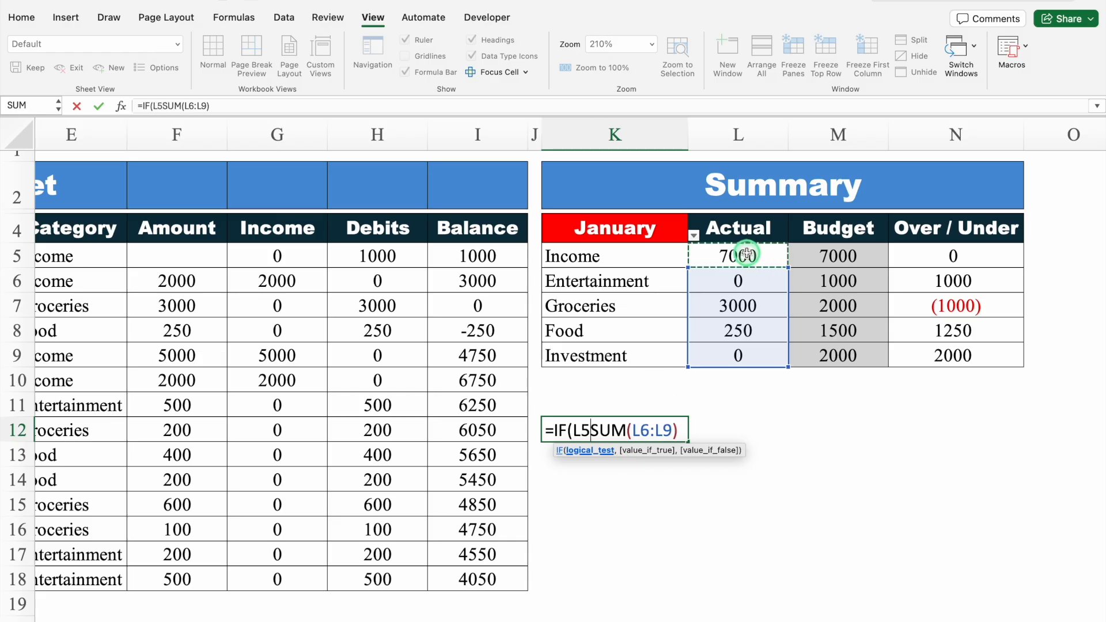
pyautogui.write('>')
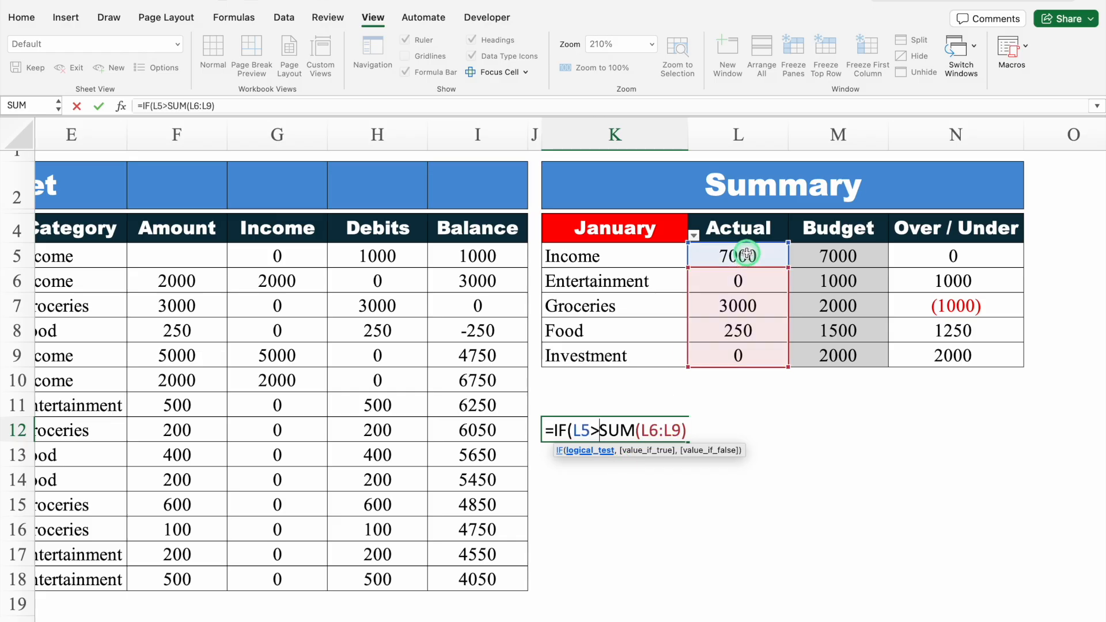
pyautogui.click(688, 431)
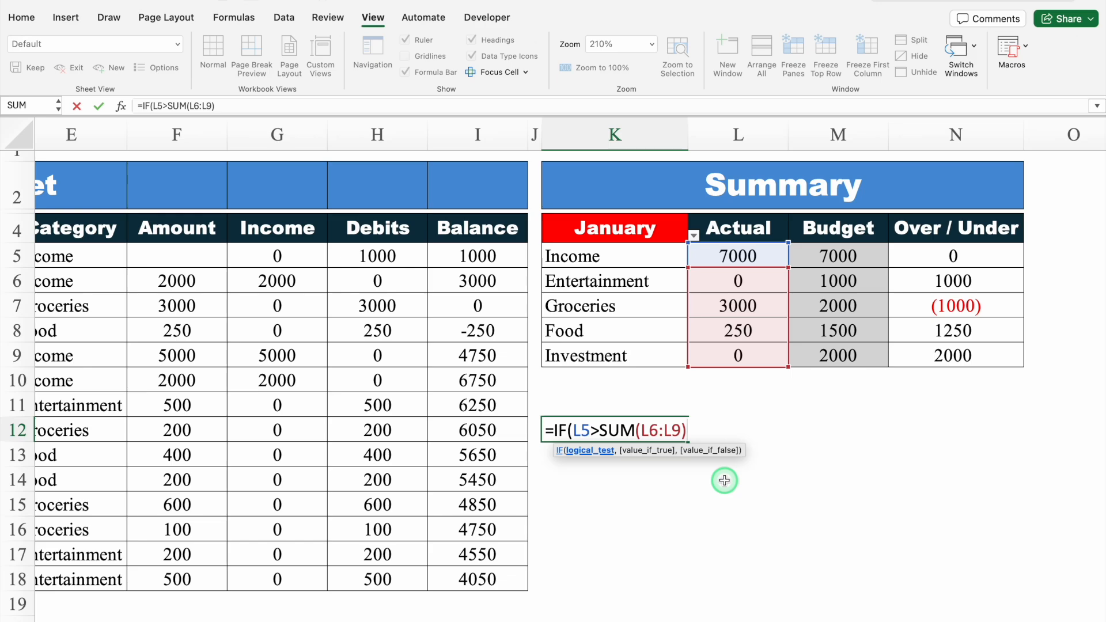
pyautogui.write(',"')
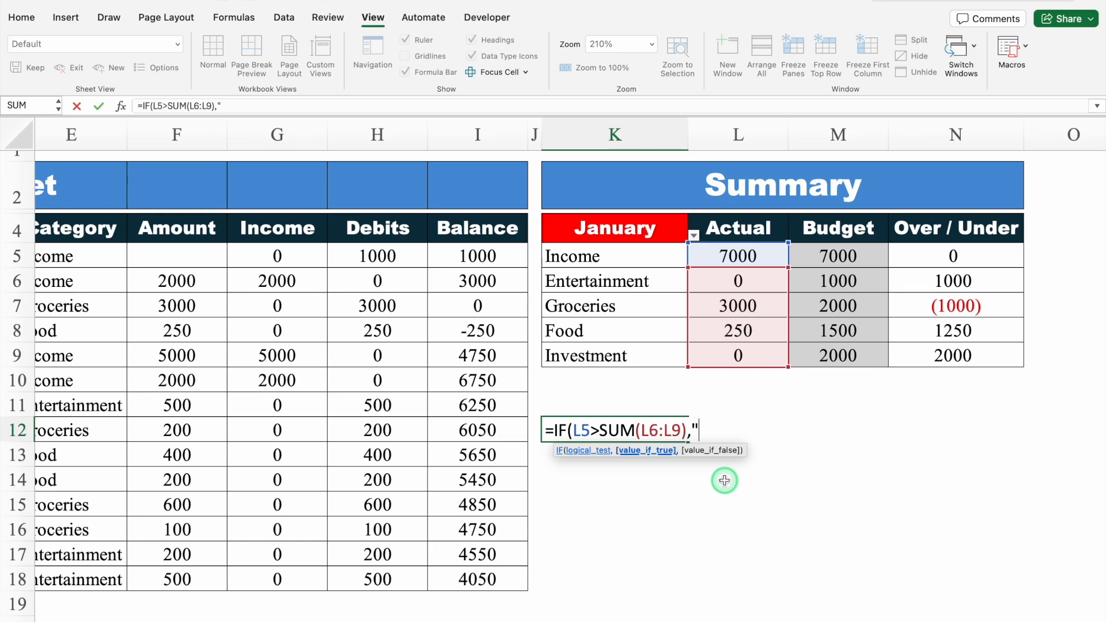
pyautogui.write('In Budget"')
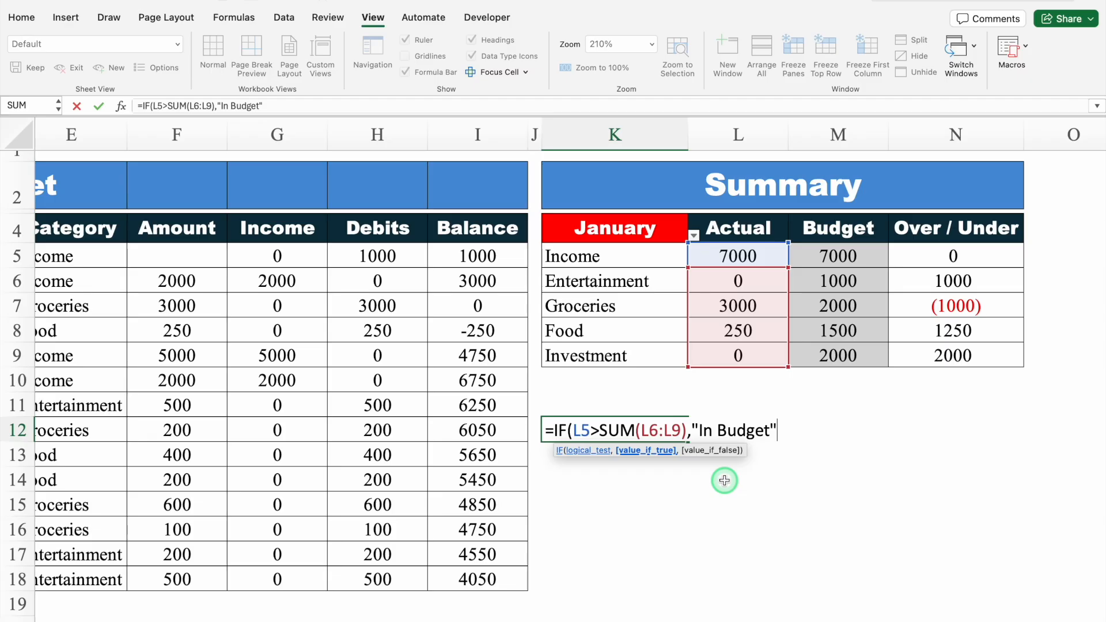
pyautogui.write(',')
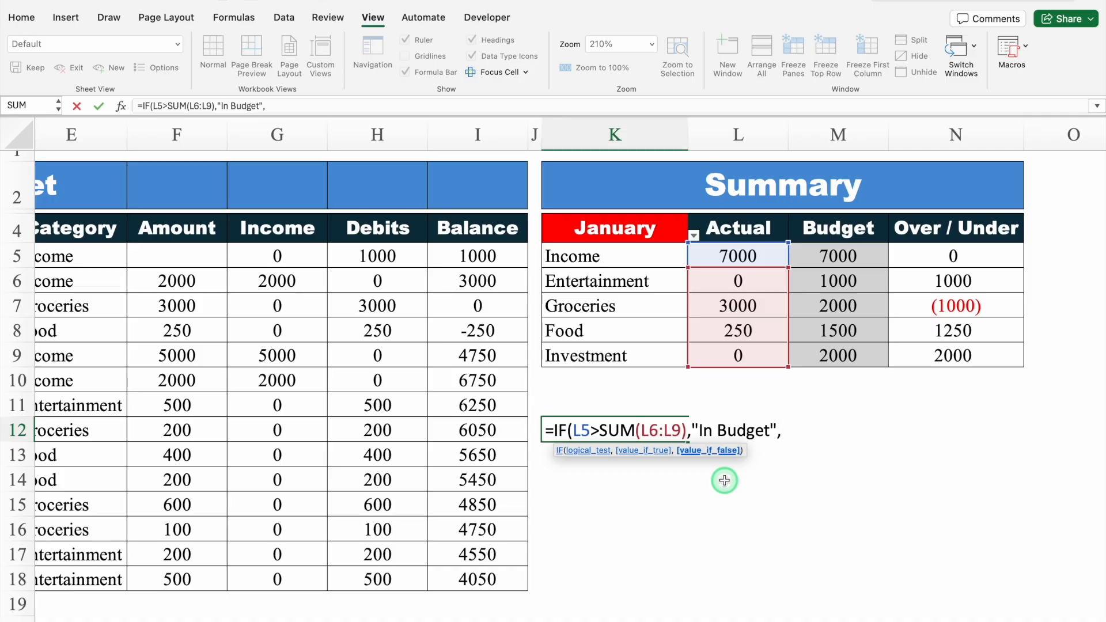
pyautogui.write('"Over Budget')
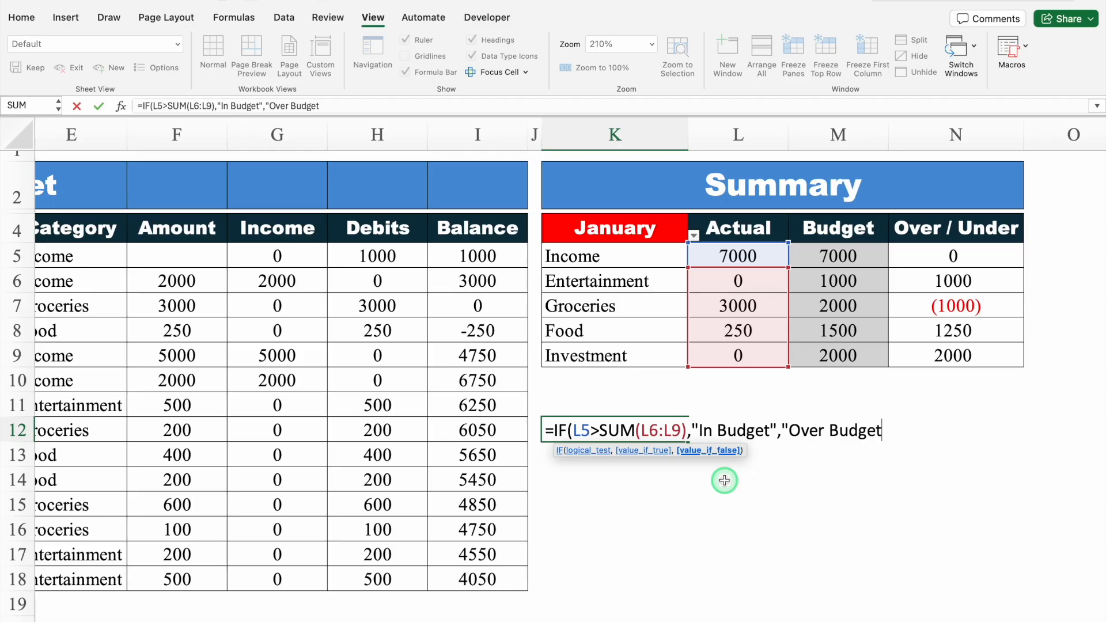
pyautogui.write('")')
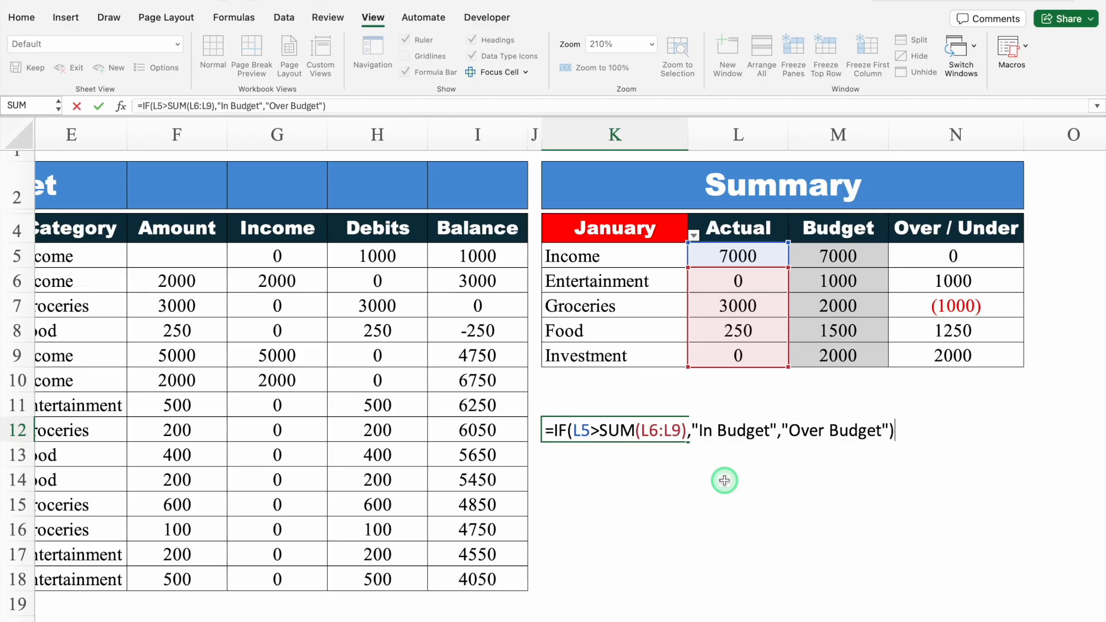
pyautogui.press('Return')
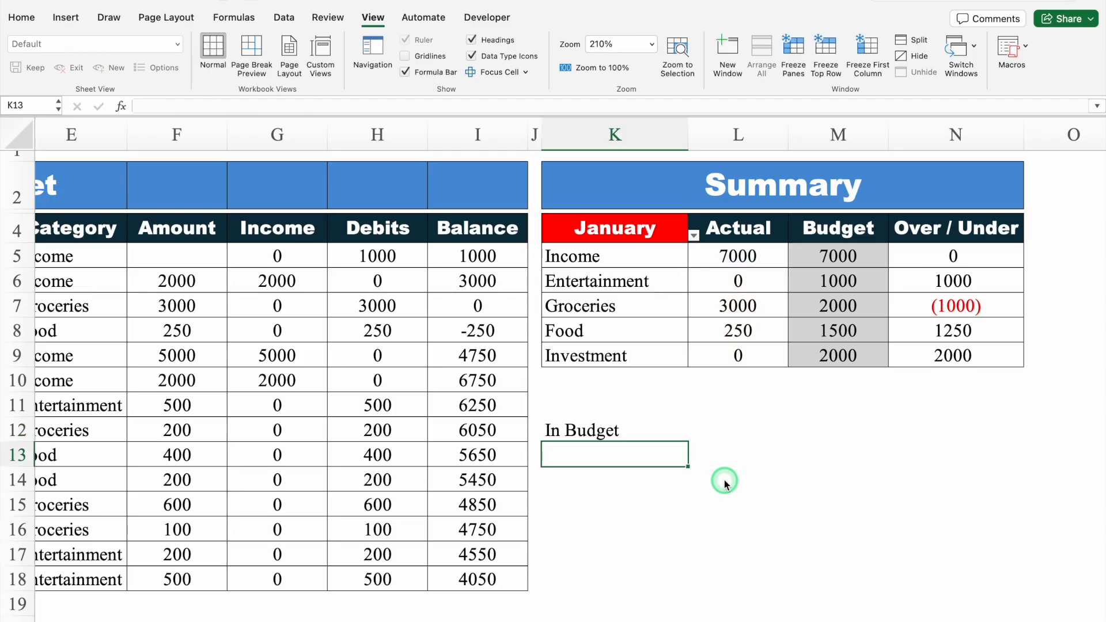
# Insert a 1" by 1" rectangle over the Debits and Balance columns from about row 12 and fill it with standard orange.
pyautogui.click(601, 438)
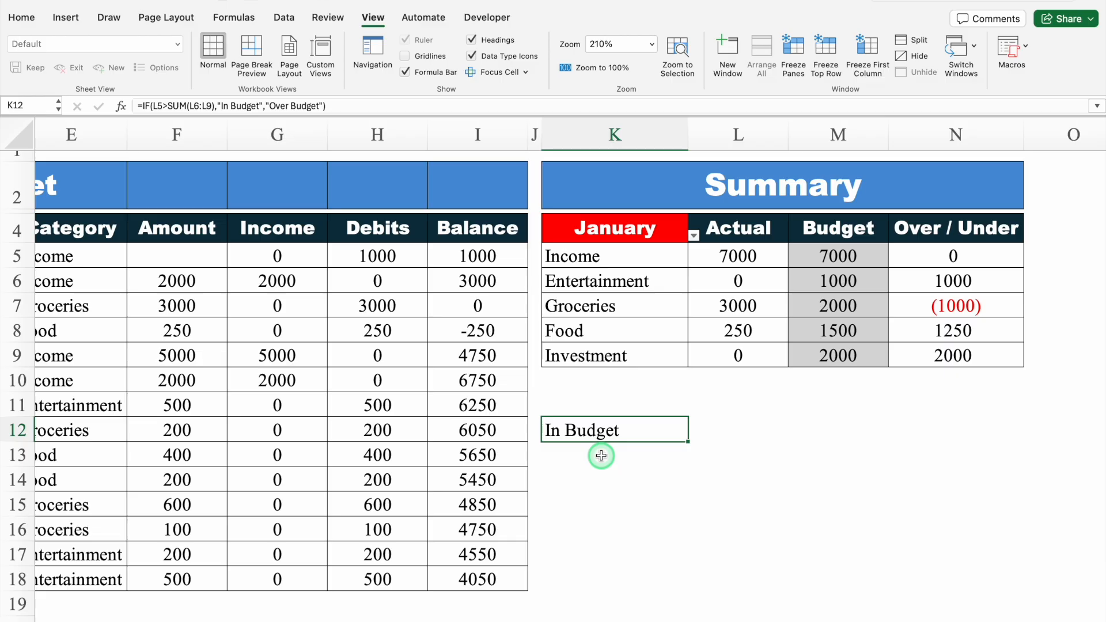
pyautogui.click(66, 18)
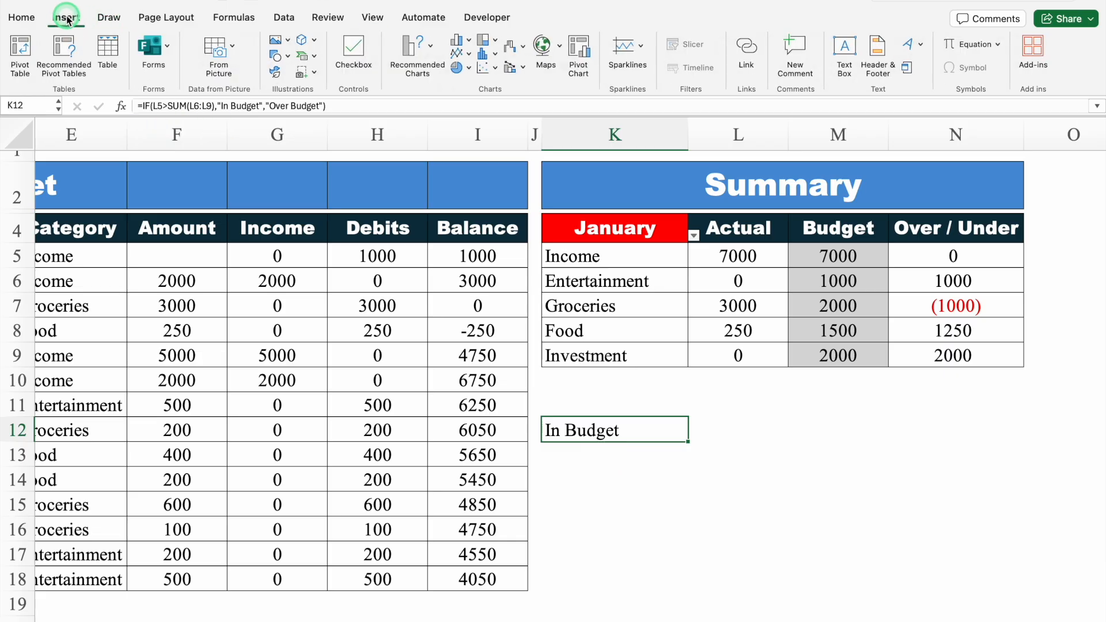
pyautogui.click(290, 58)
pyautogui.click(378, 102)
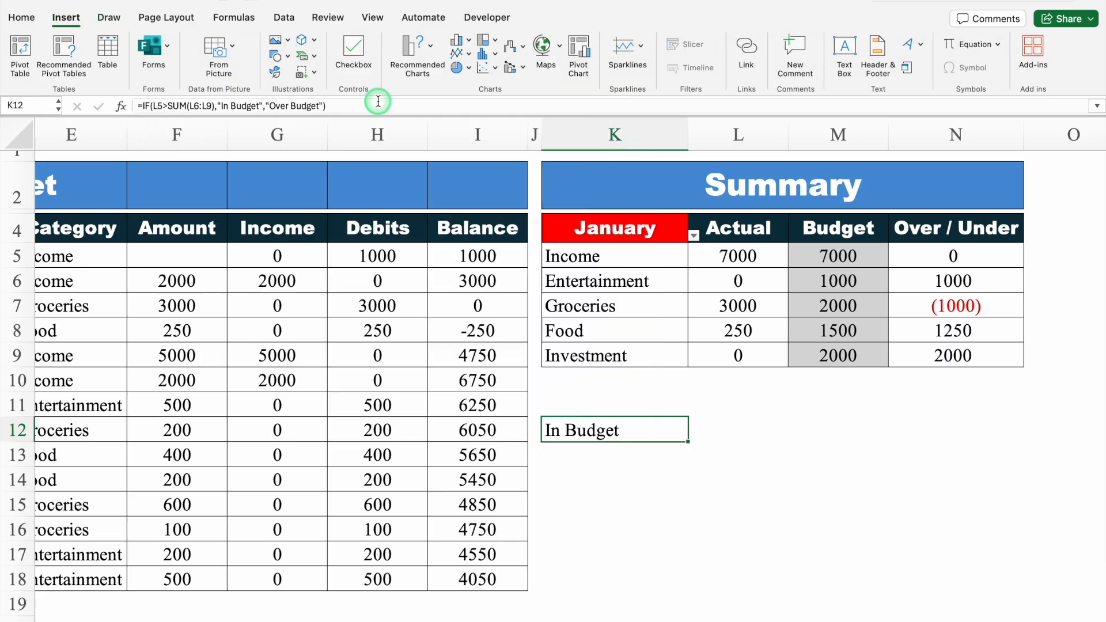
pyautogui.click(333, 422)
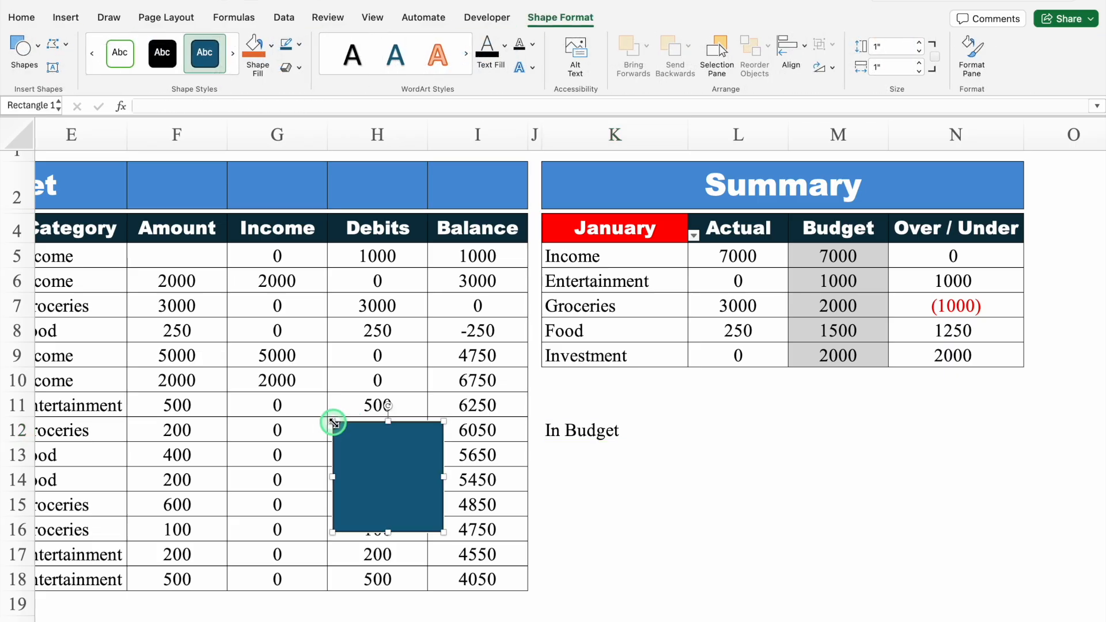
pyautogui.moveTo(397, 462); pyautogui.dragTo(391, 462)
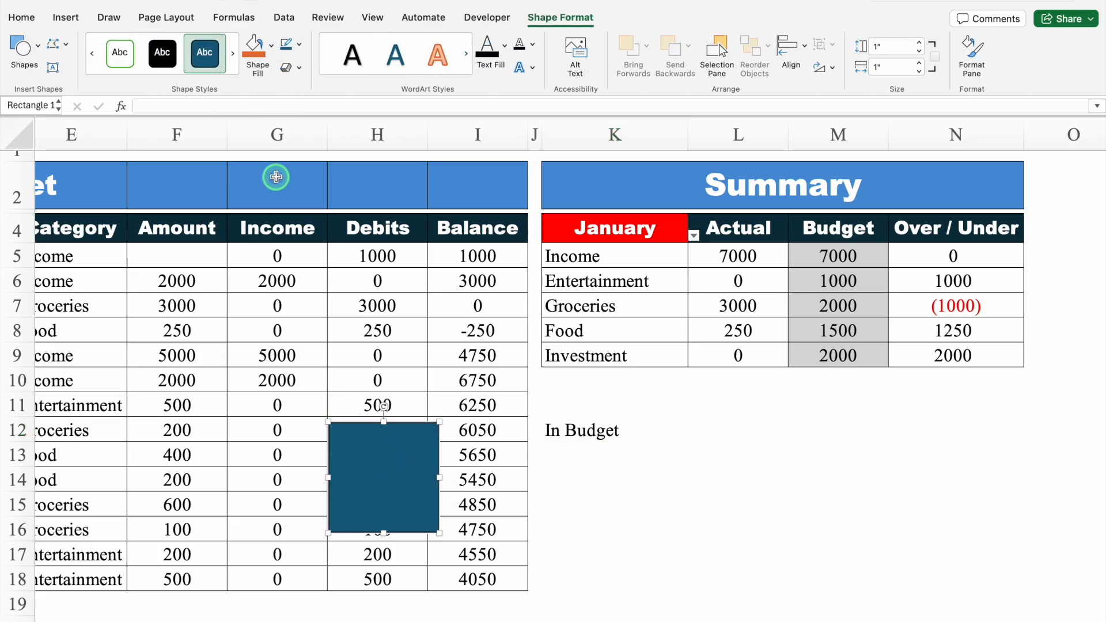
pyautogui.click(270, 45)
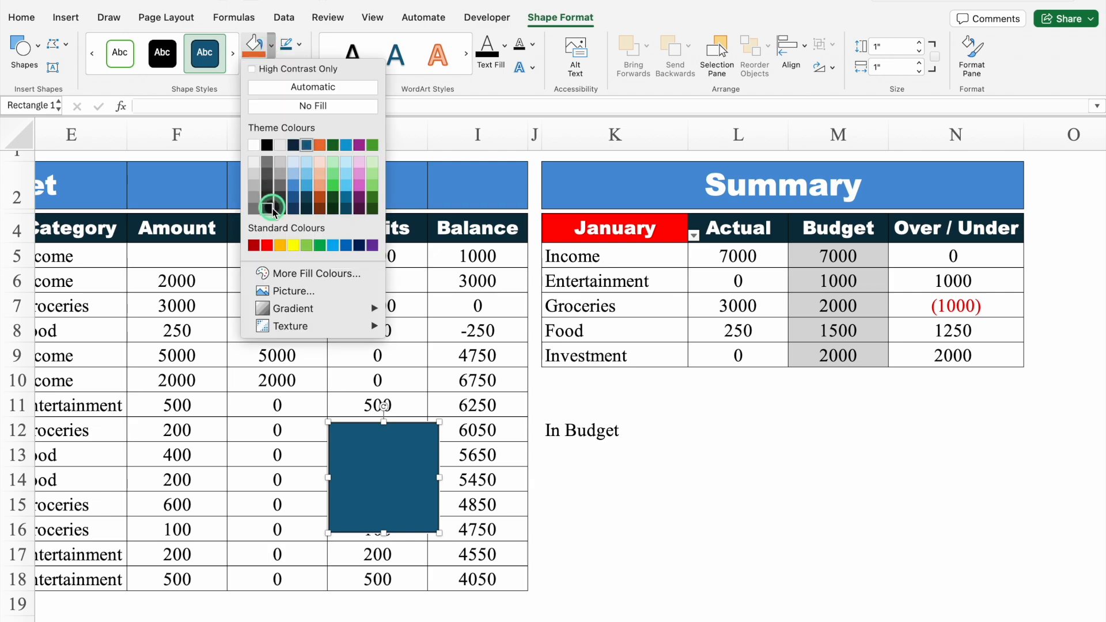
pyautogui.click(280, 246)
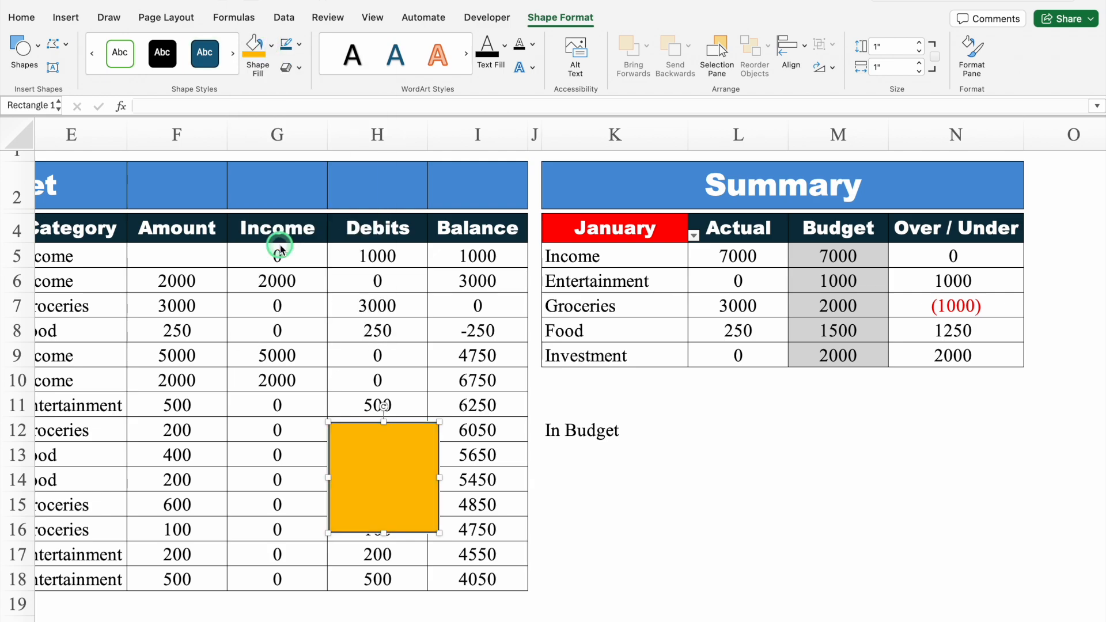
# Link the orange rectangle's text to =$K$12 and resize the shape to about 0.34" high and 1.43" wide.
pyautogui.click(266, 104)
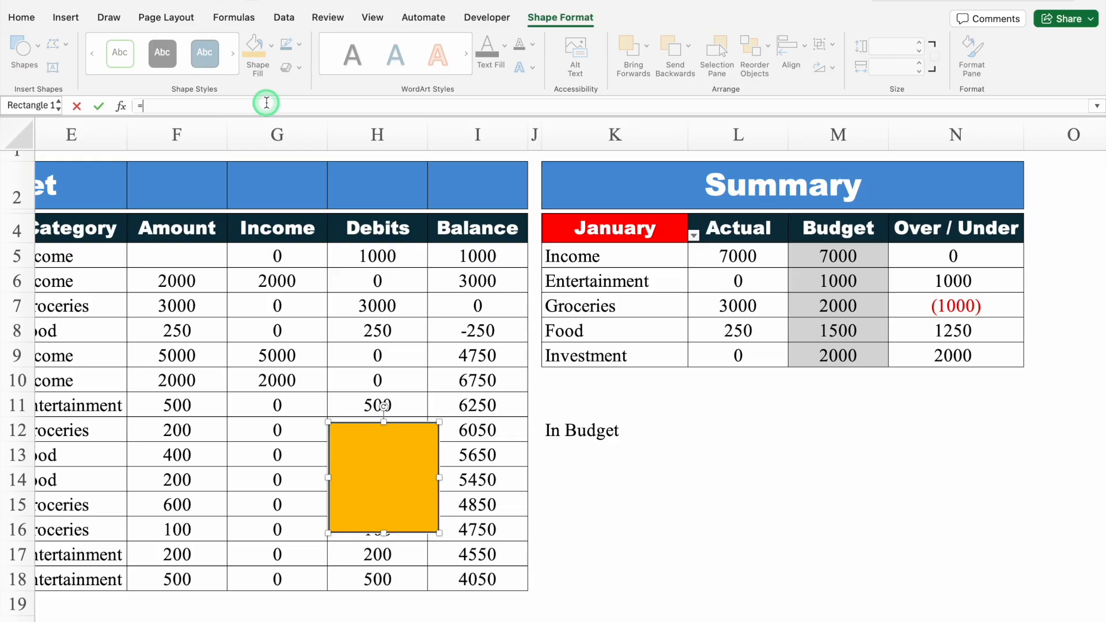
pyautogui.click(587, 433)
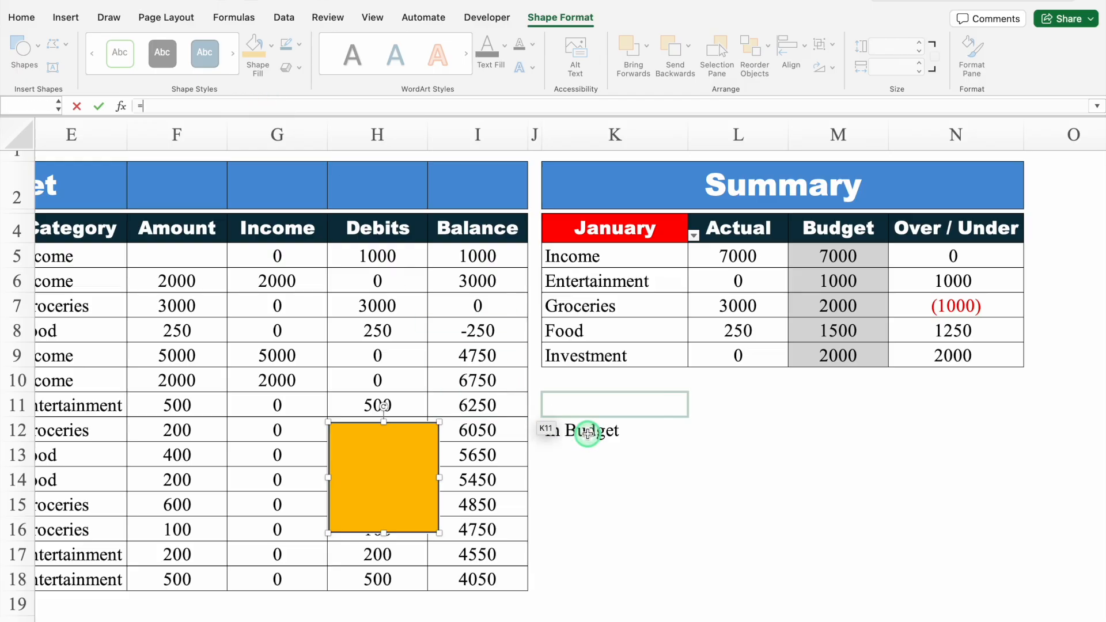
pyautogui.click(588, 433)
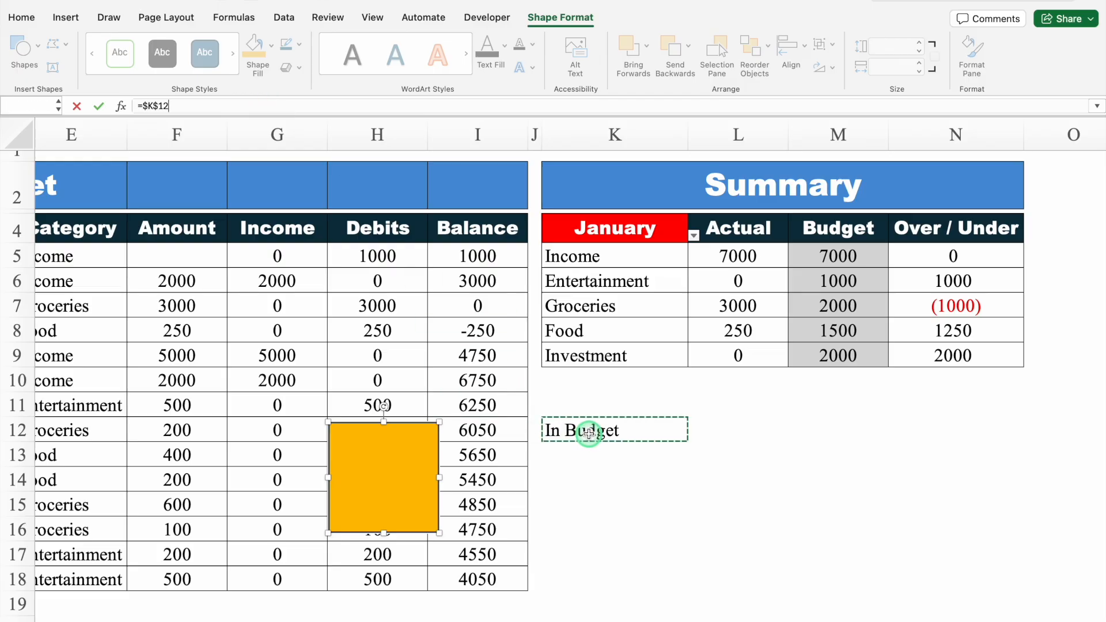
pyautogui.press('Return')
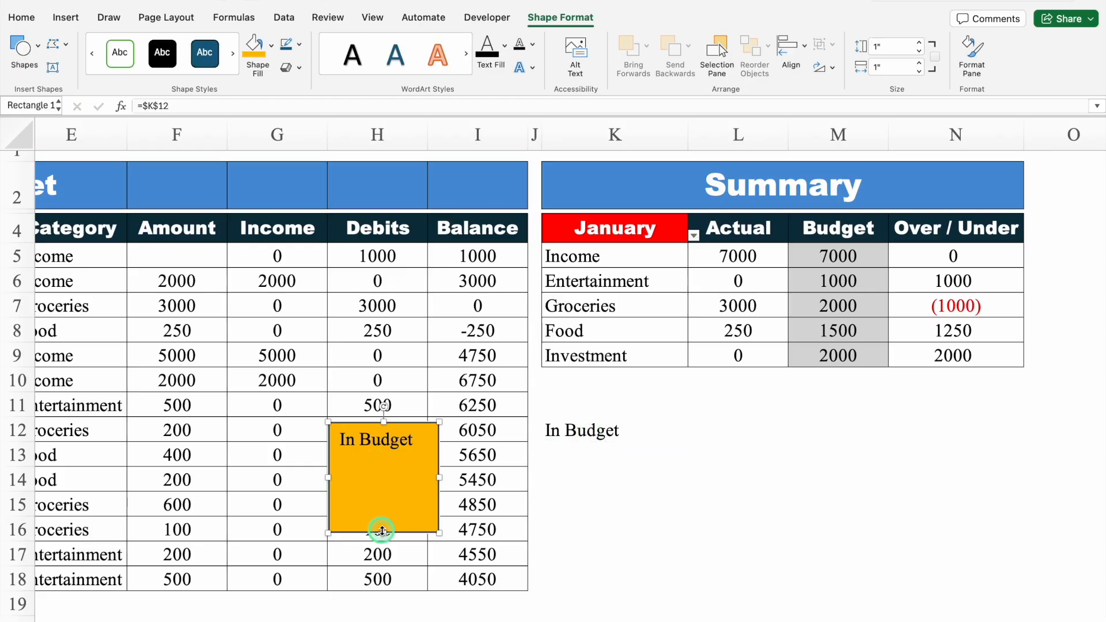
pyautogui.moveTo(379, 531); pyautogui.dragTo(380, 461)
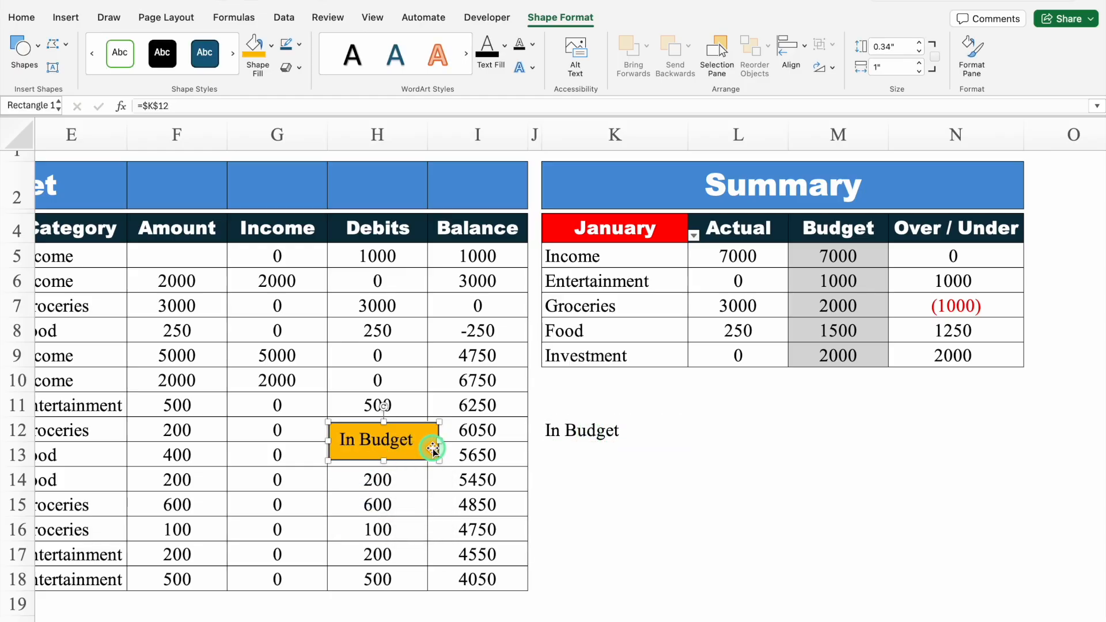
pyautogui.moveTo(439, 442); pyautogui.dragTo(488, 440)
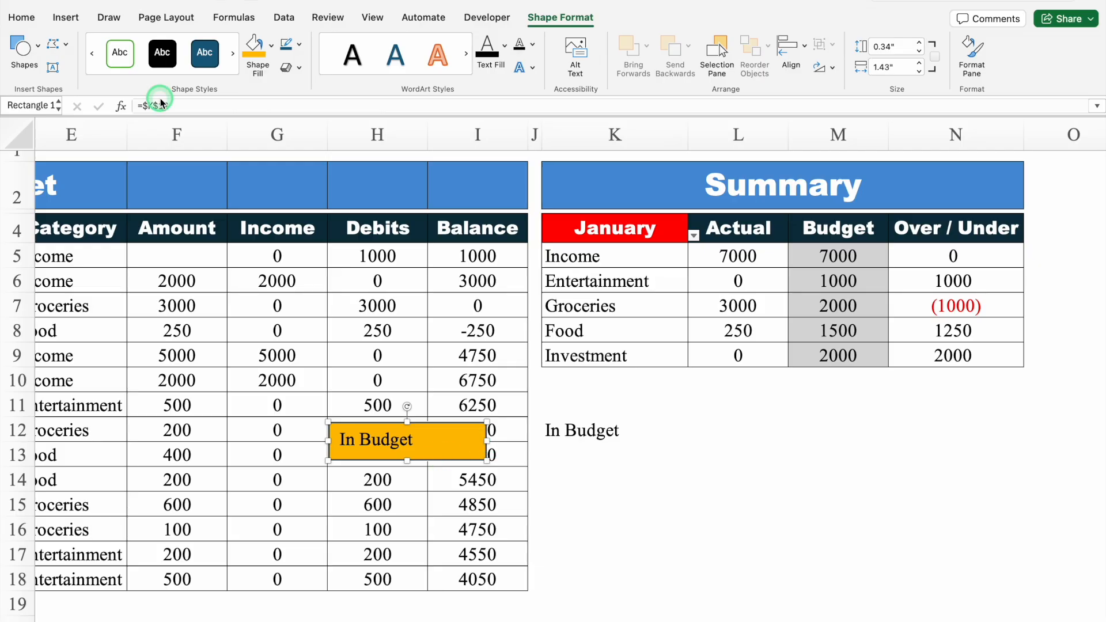
# Centre the rectangle's text horizontally and vertically, and set its font to Arial Black.
pyautogui.click(21, 17)
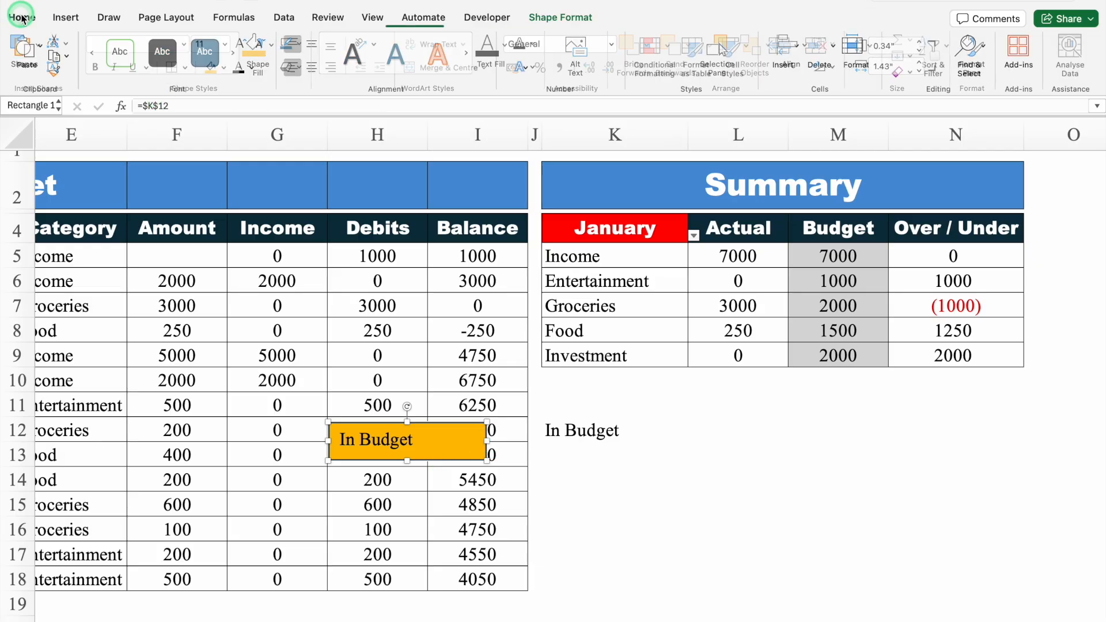
pyautogui.click(310, 67)
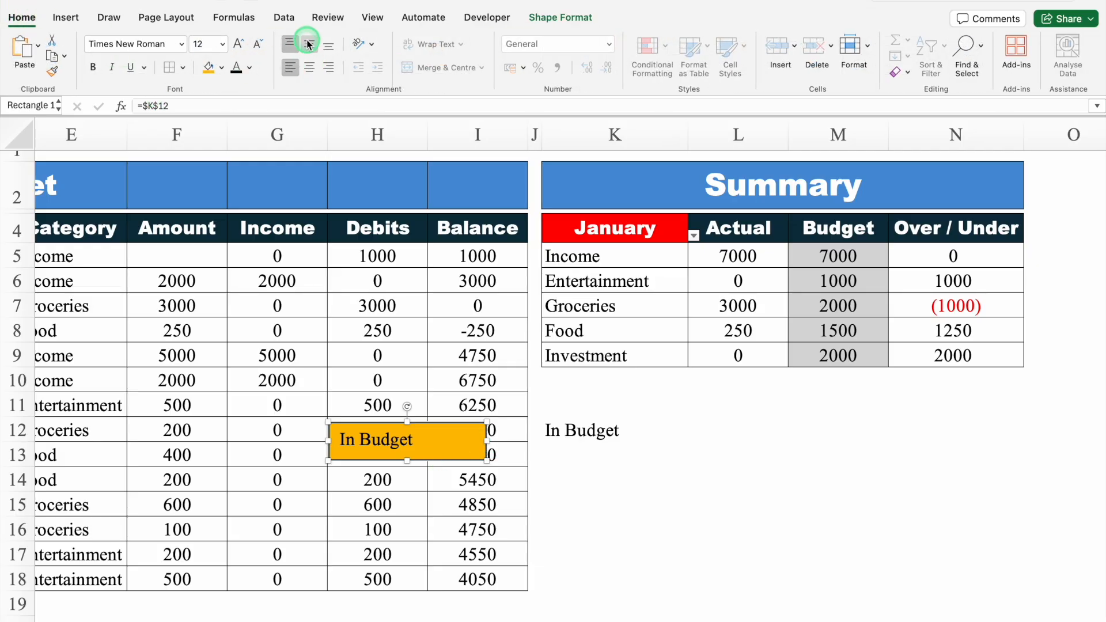
pyautogui.click(309, 44)
pyautogui.click(180, 46)
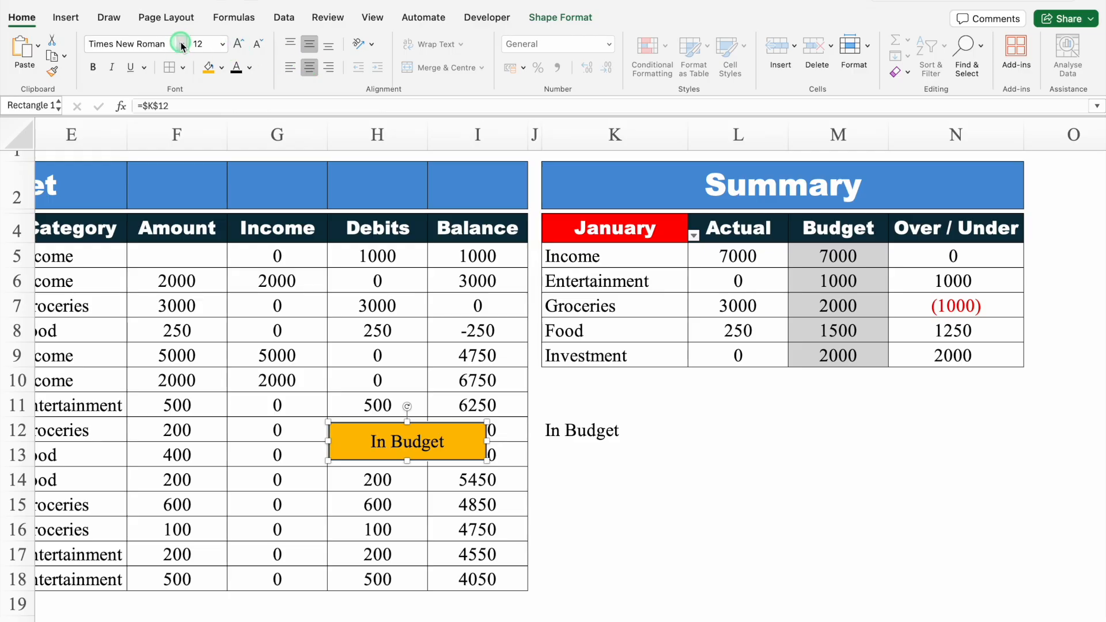
pyautogui.moveTo(175, 173)
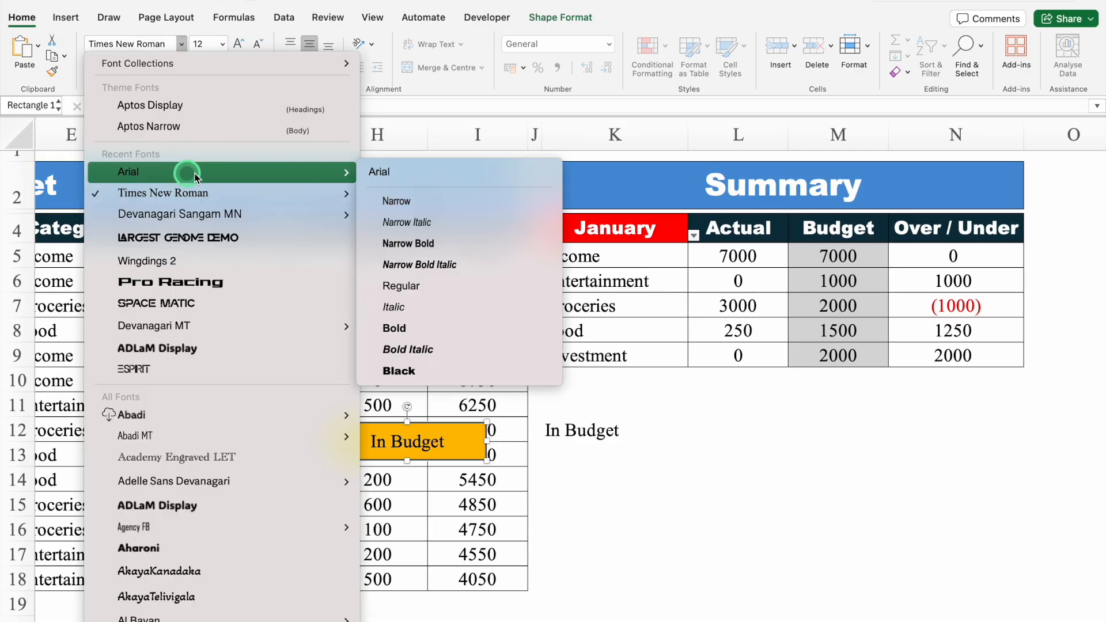
pyautogui.click(423, 371)
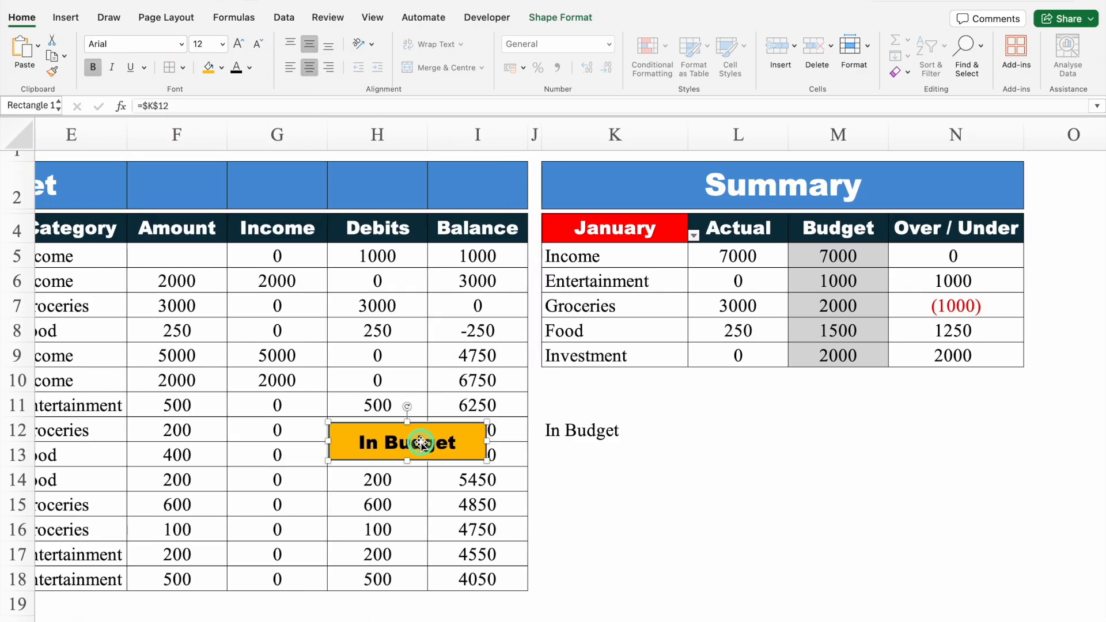
pyautogui.click(577, 399)
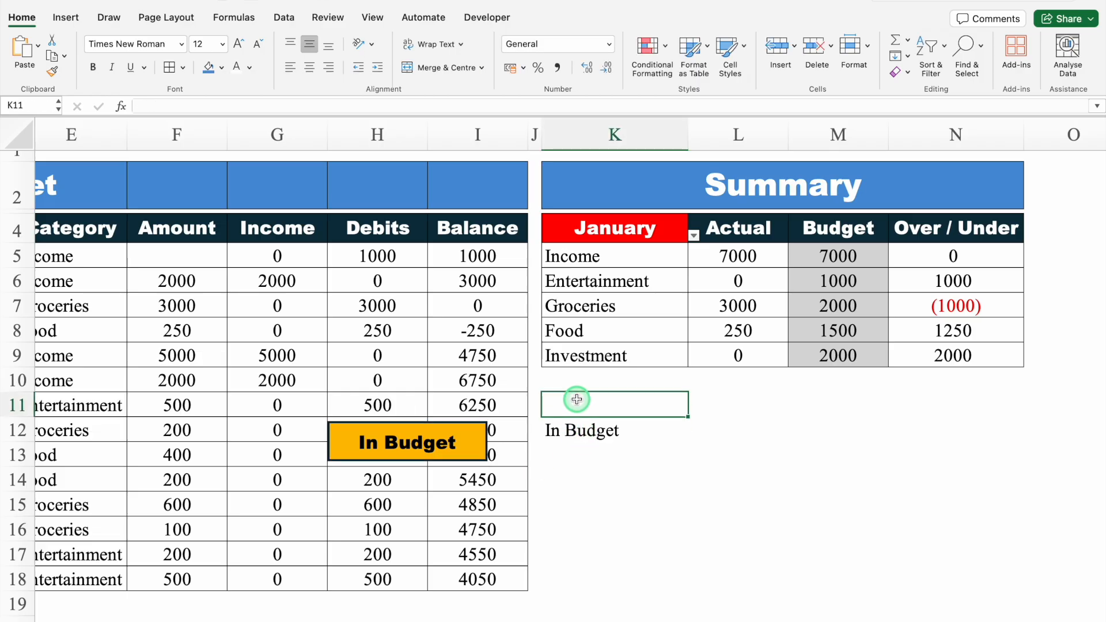
# Insert a clustered column chart from summary range K5:M9 and title it "Income Vs Debits".
pyautogui.moveTo(628, 256); pyautogui.dragTo(822, 354)
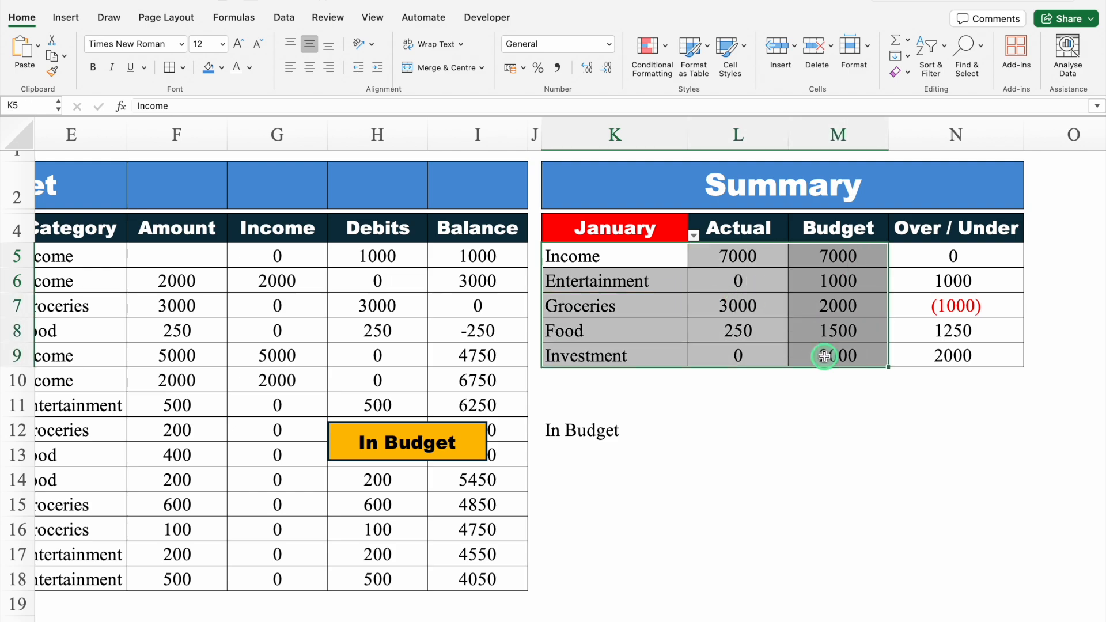
pyautogui.hotkey('alt', 'F1')
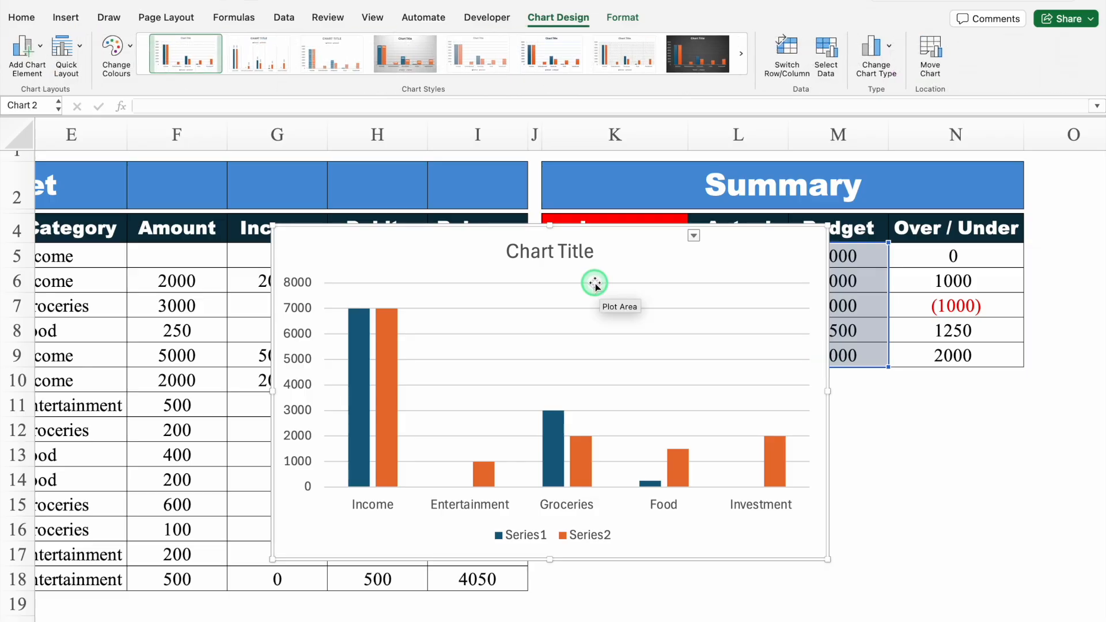
pyautogui.click(592, 253)
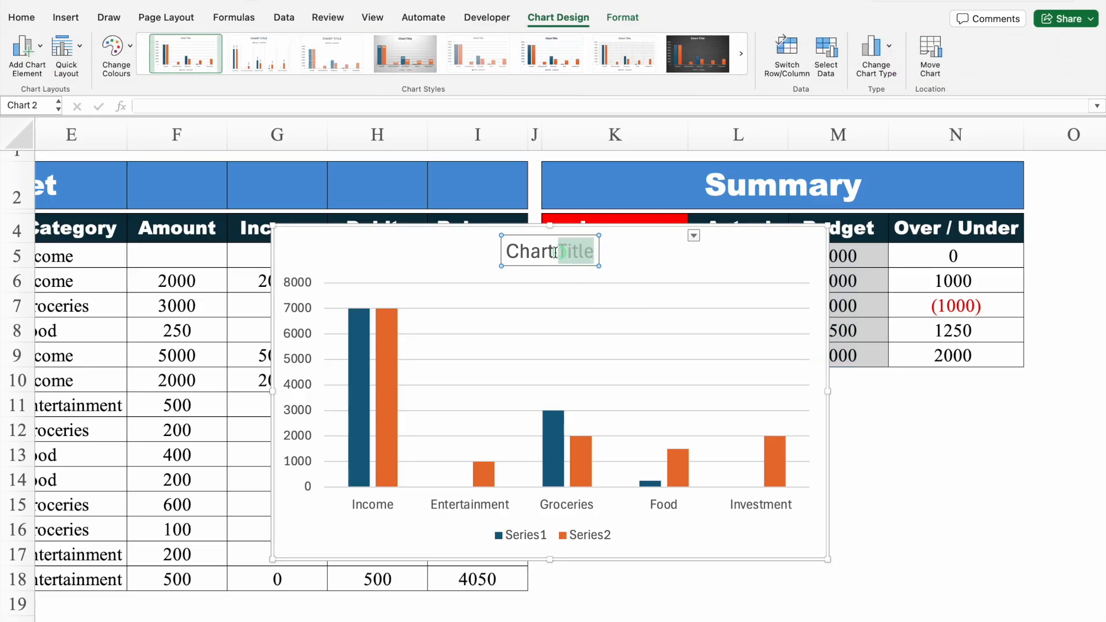
pyautogui.moveTo(592, 254); pyautogui.dragTo(511, 251)
pyautogui.press('BackSpace')
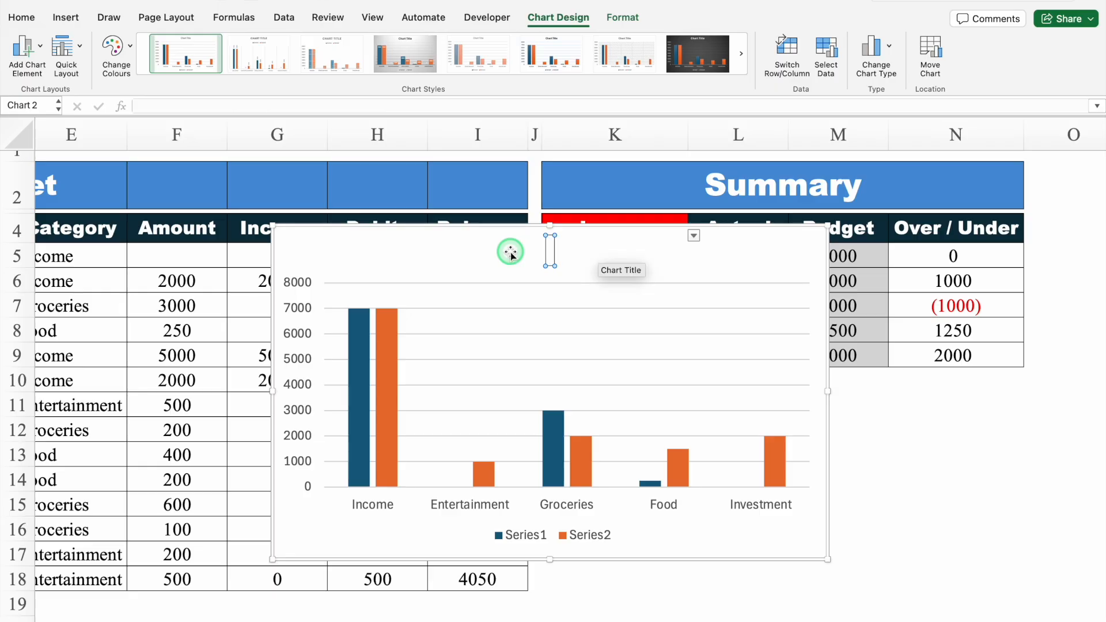
pyautogui.write('Income Vs Debits')
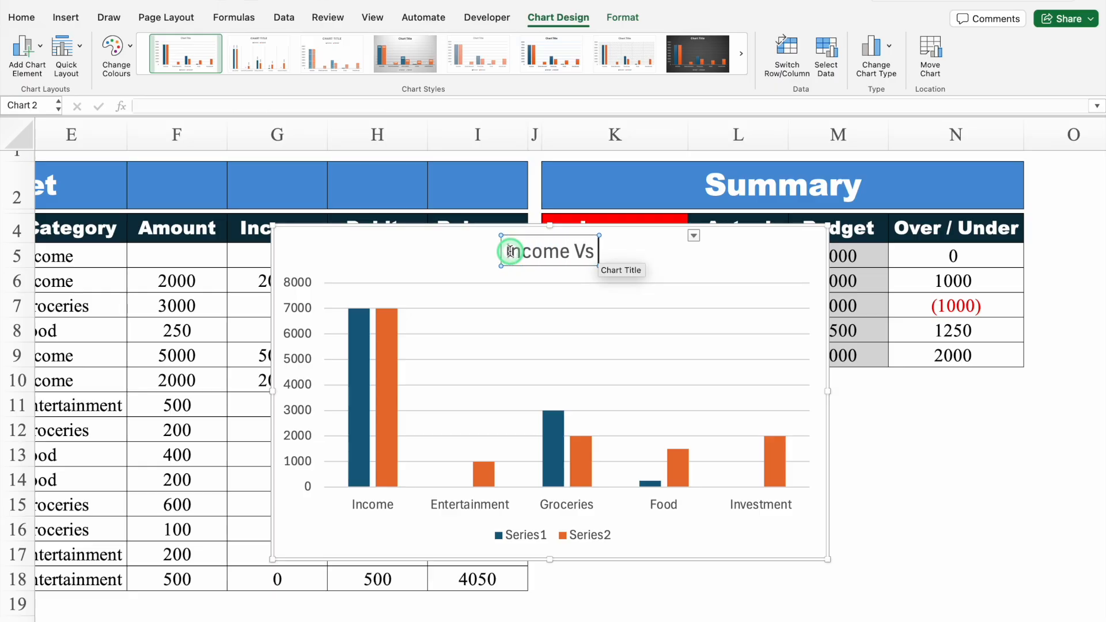
pyautogui.click(729, 231)
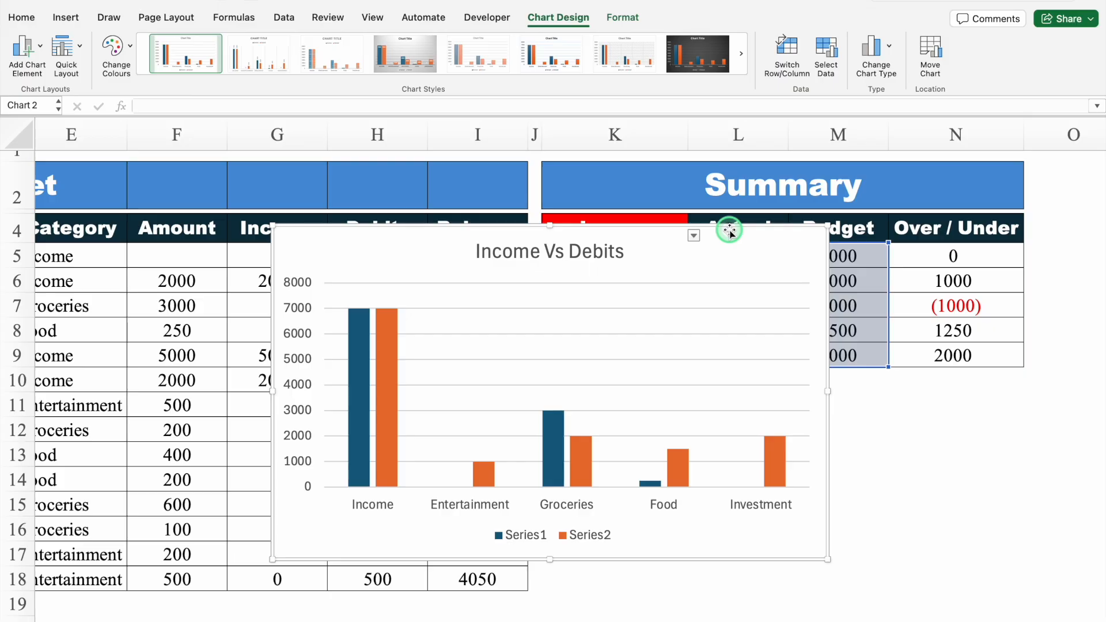
# Apply the dark grey gradient chart style to the Income Vs Debits chart.
pyautogui.click(558, 18)
pyautogui.click(633, 19)
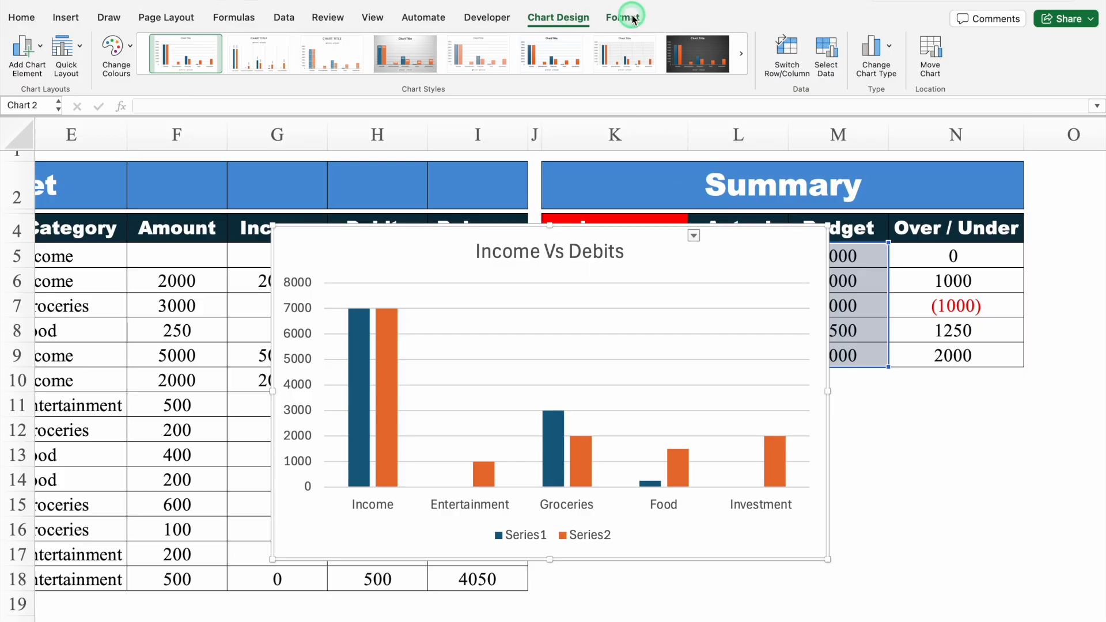
pyautogui.click(443, 79)
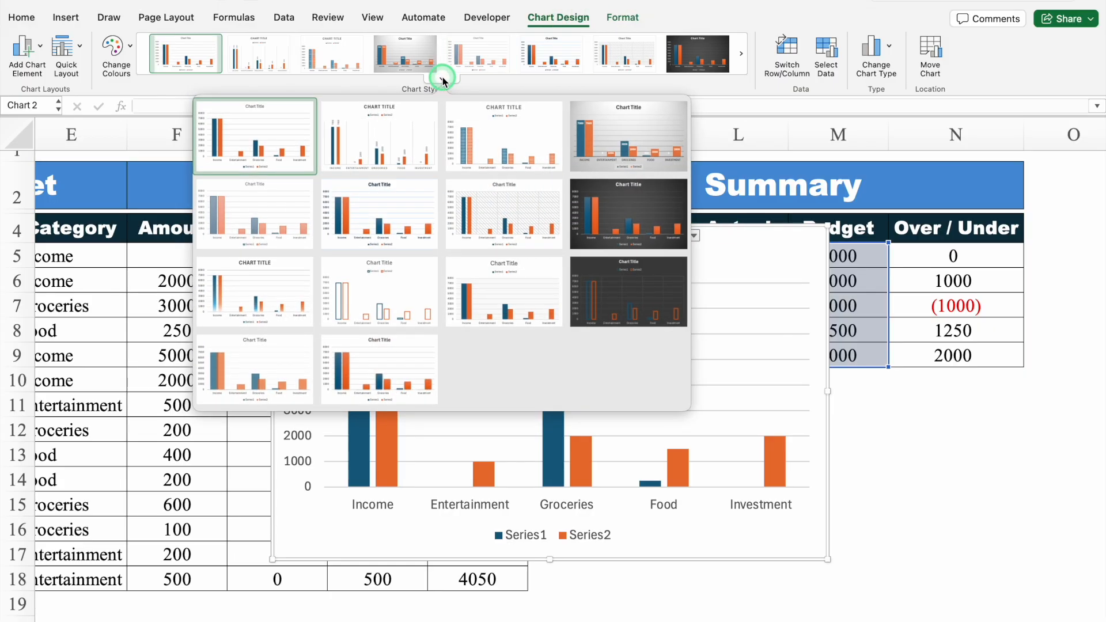
pyautogui.click(643, 200)
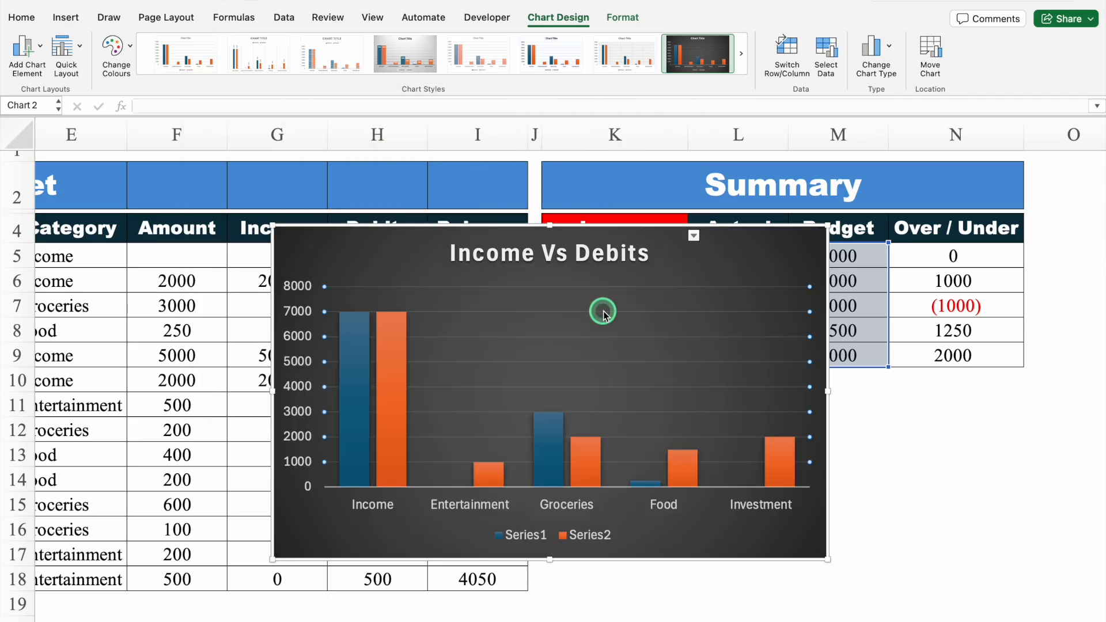
# Remove the horizontal gridlines and the series legend from the Income Vs Debits chart.
pyautogui.press('Delete')
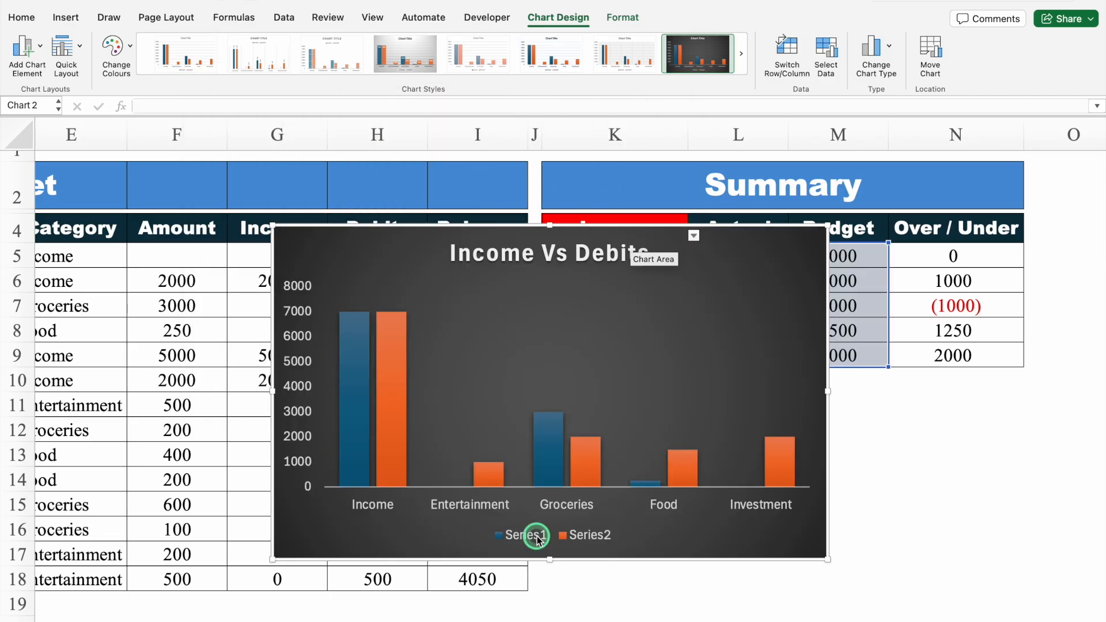
pyautogui.click(537, 539)
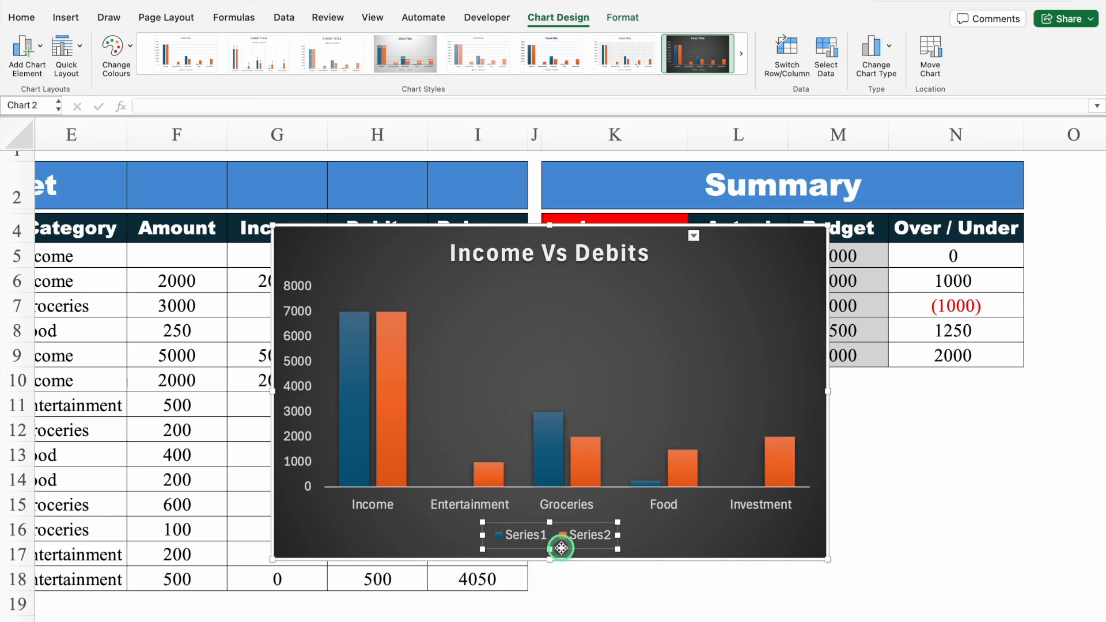
pyautogui.press('Delete')
# Move the chart directly below the summary table and resize it to span columns K to N down to row 18.
pyautogui.moveTo(828, 559); pyautogui.dragTo(683, 483)
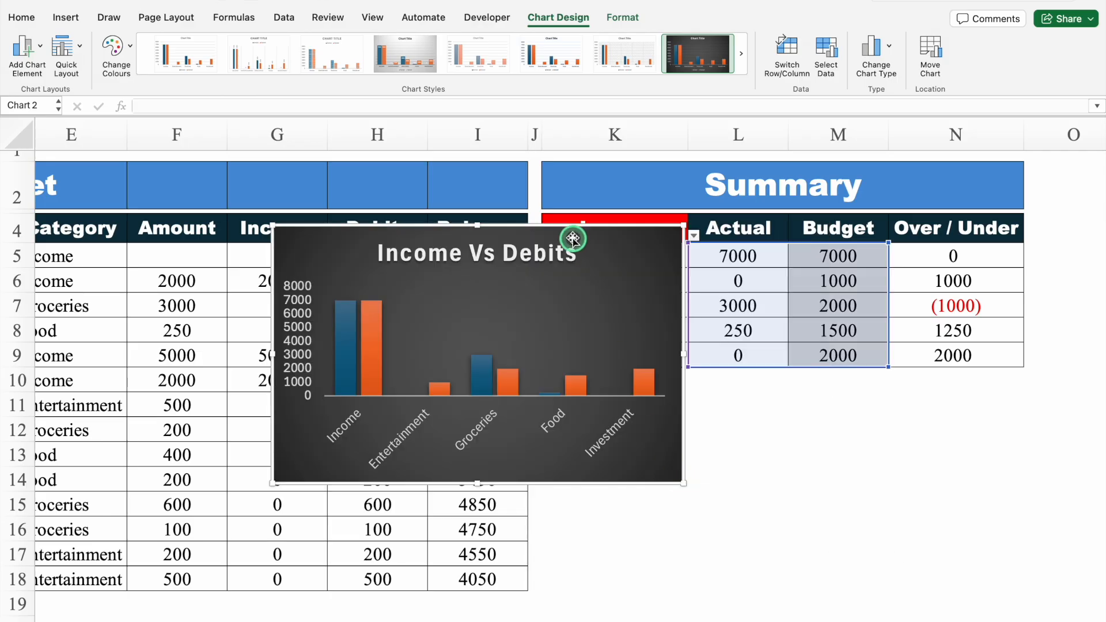
pyautogui.moveTo(573, 238); pyautogui.dragTo(832, 374)
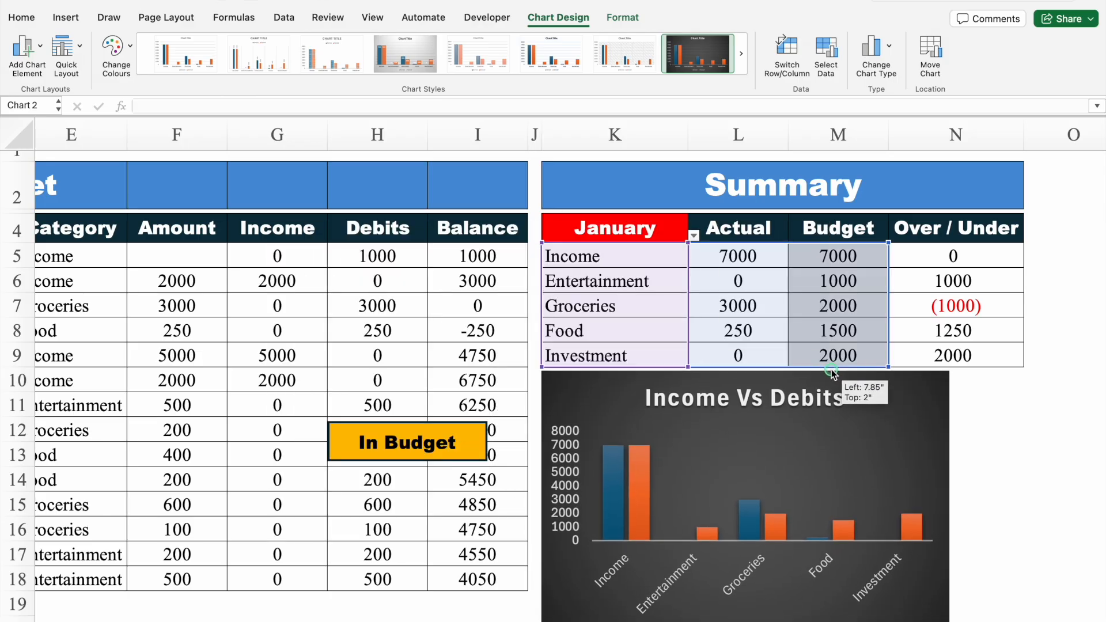
pyautogui.moveTo(951, 500); pyautogui.dragTo(1026, 497)
pyautogui.moveTo(1101, 447); pyautogui.dragTo(1101, 476)
pyautogui.moveTo(782, 596); pyautogui.dragTo(776, 557)
pyautogui.moveTo(1101, 404); pyautogui.dragTo(1102, 372)
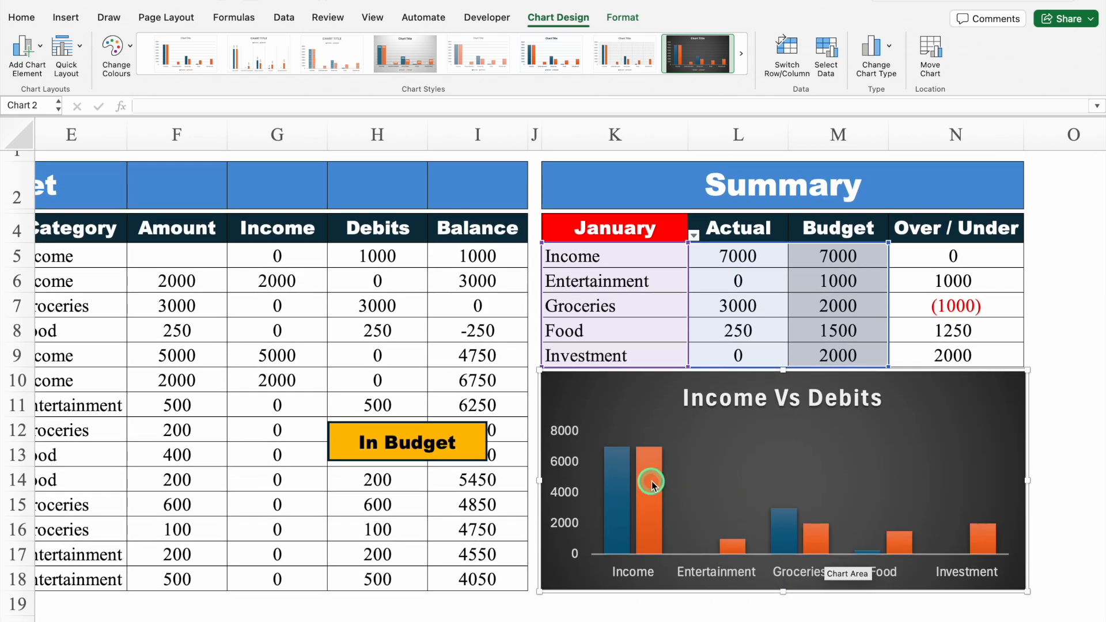
# Fill the Income bar of the chart's Actual series with standard red.
pyautogui.click(617, 481)
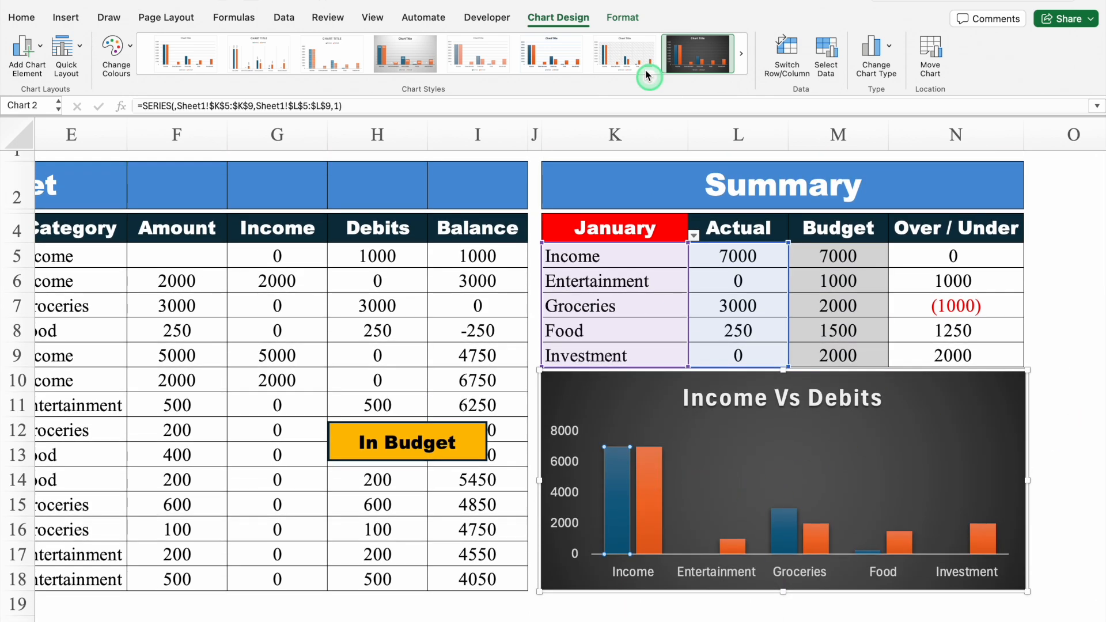
pyautogui.click(621, 23)
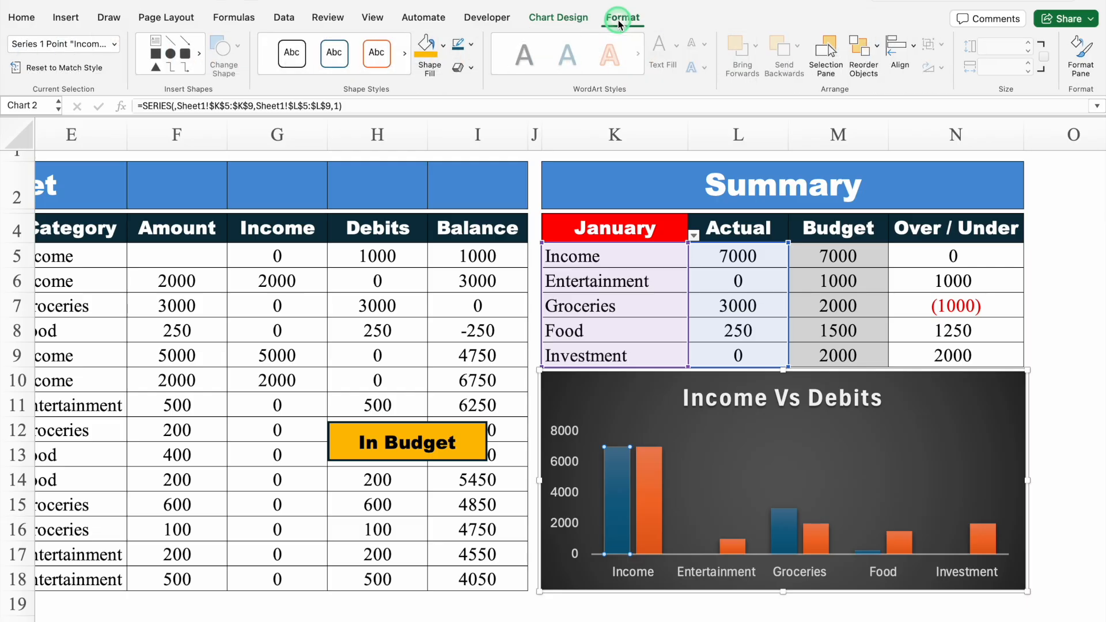
pyautogui.click(443, 48)
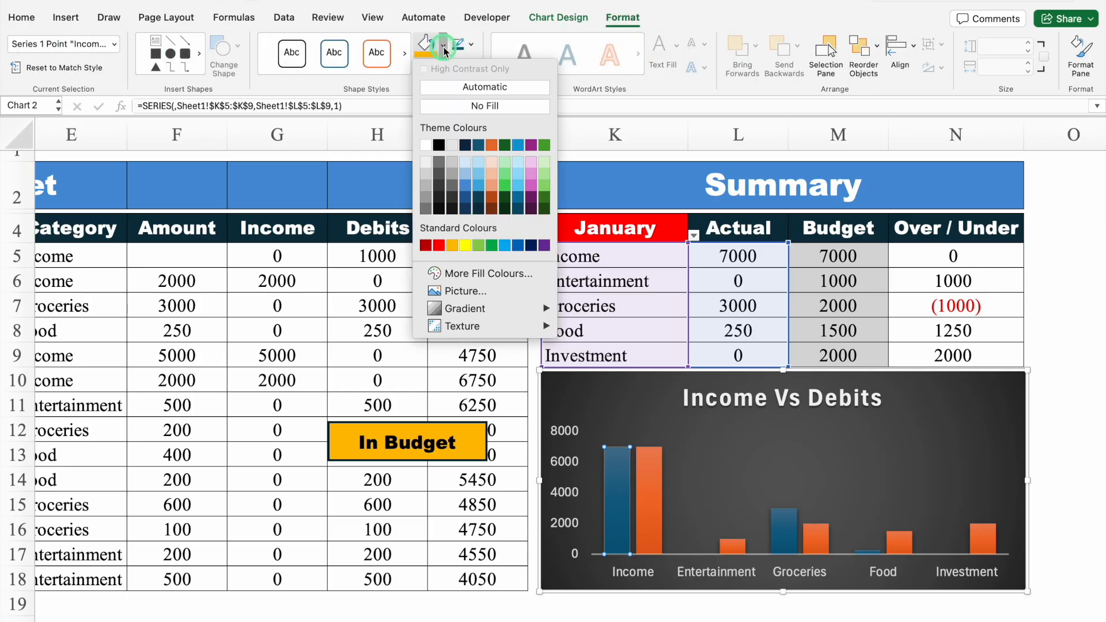
pyautogui.click(440, 247)
# Change the chart's data range to =Sheet1!$K$5:$L$9 so it plots only the Actual values.
pyautogui.click(653, 472)
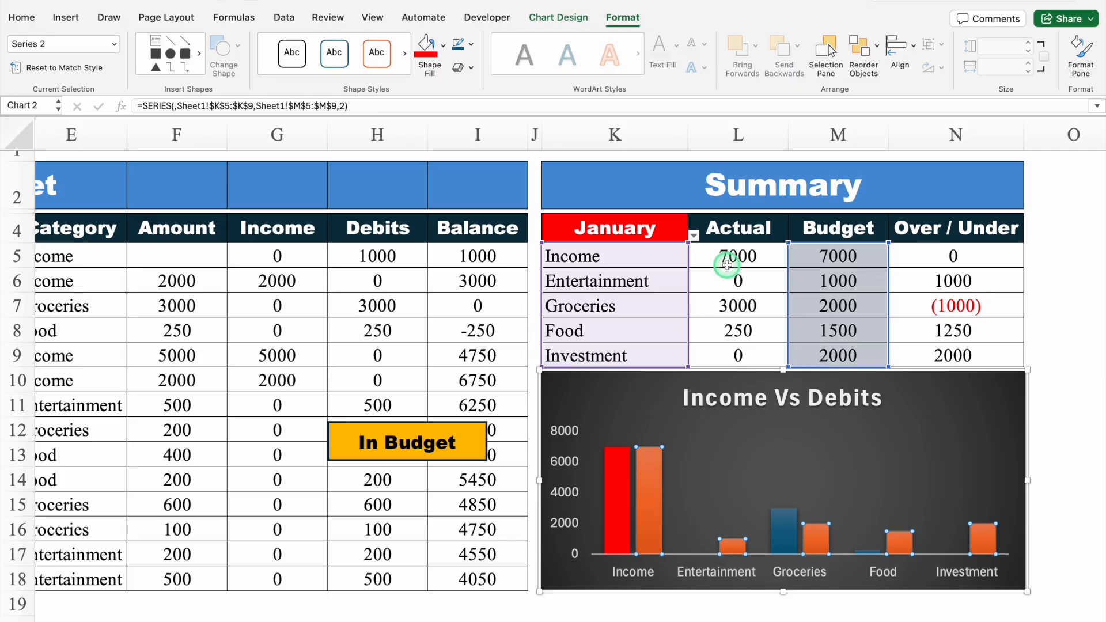
pyautogui.doubleClick(642, 375)
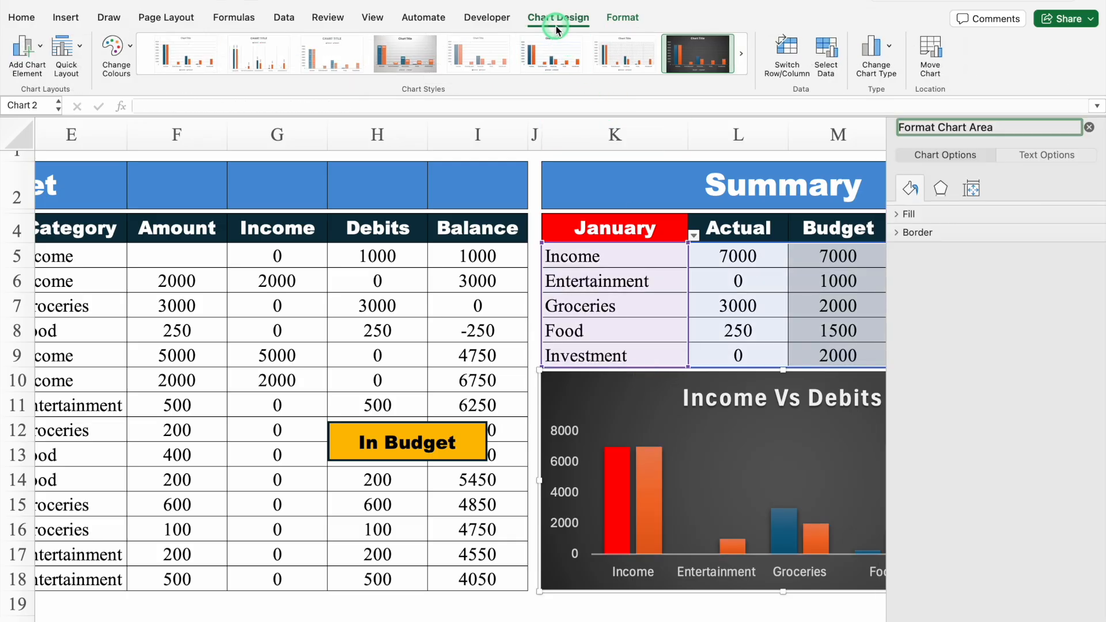
pyautogui.click(828, 50)
pyautogui.moveTo(647, 44); pyautogui.dragTo(314, 133)
pyautogui.click(552, 254)
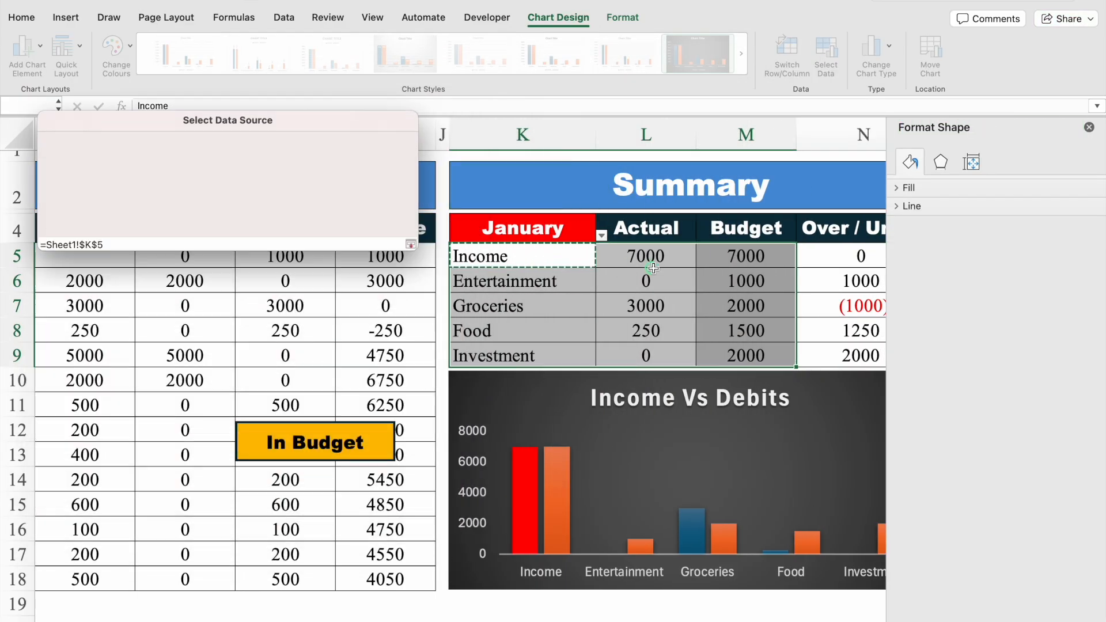
pyautogui.moveTo(653, 268); pyautogui.dragTo(666, 354)
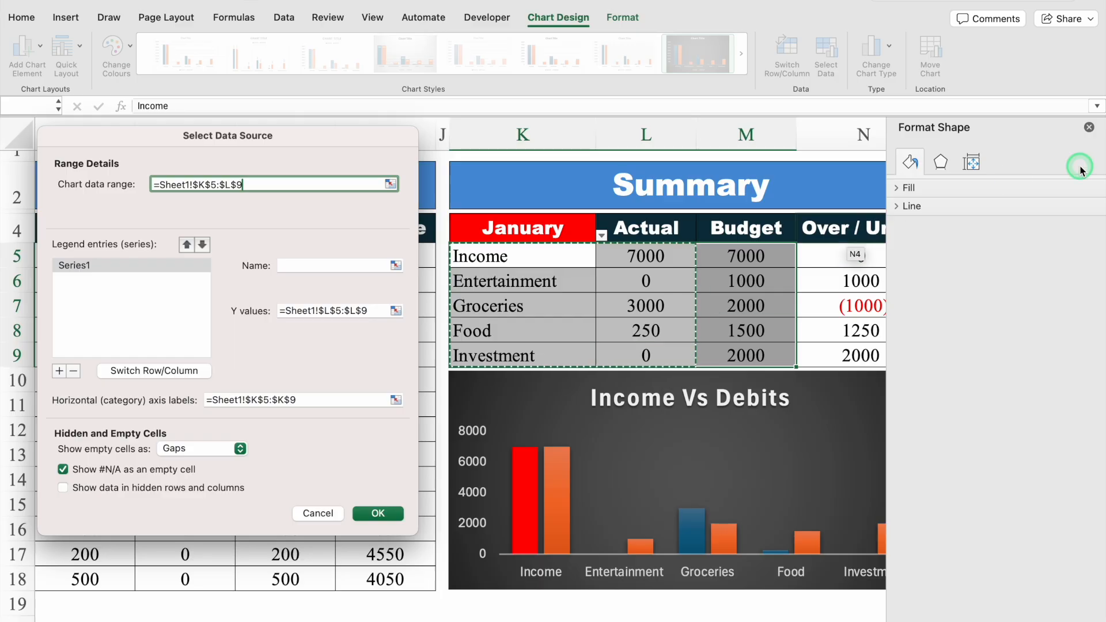
pyautogui.click(379, 513)
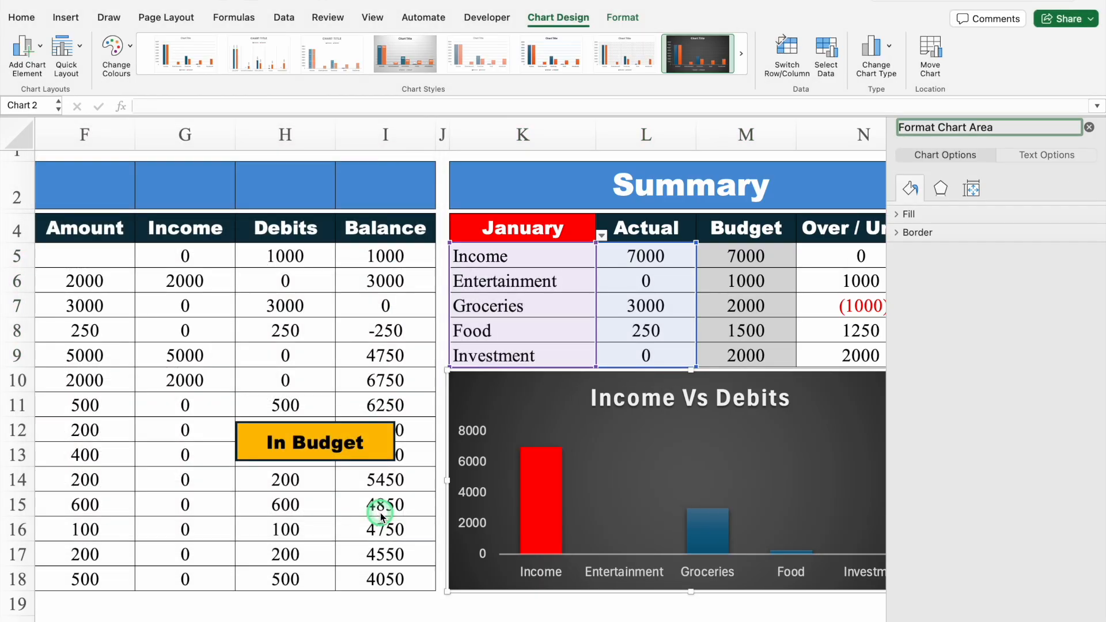
pyautogui.click(1090, 127)
# Cut the orange In Budget label, paste it into the chart, and place it just below the chart title.
pyautogui.click(364, 461)
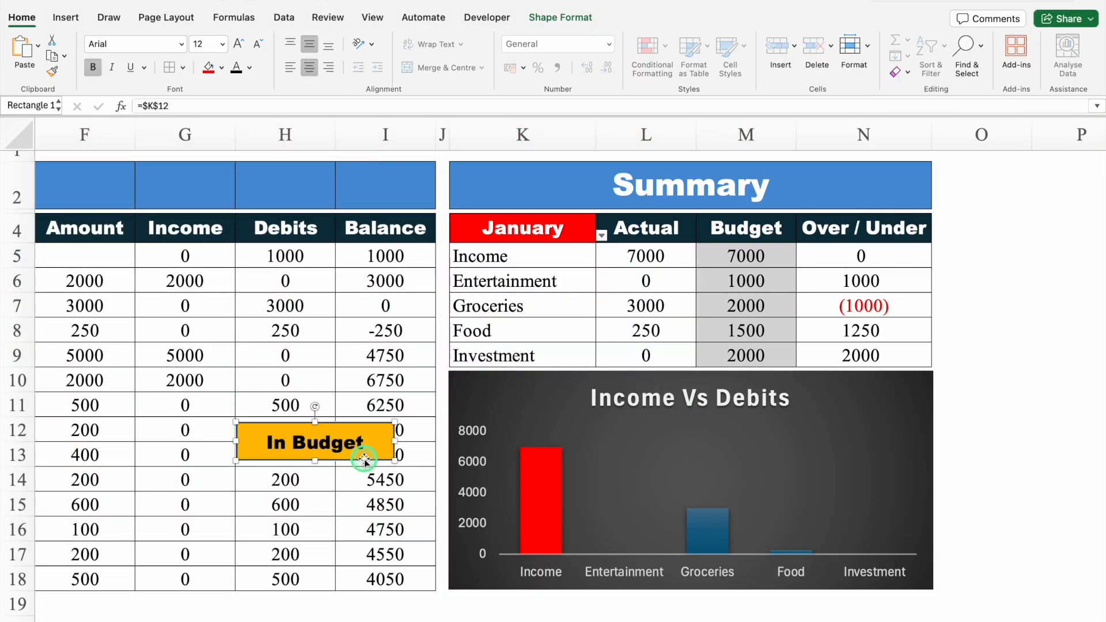
pyautogui.moveTo(364, 458); pyautogui.dragTo(396, 427)
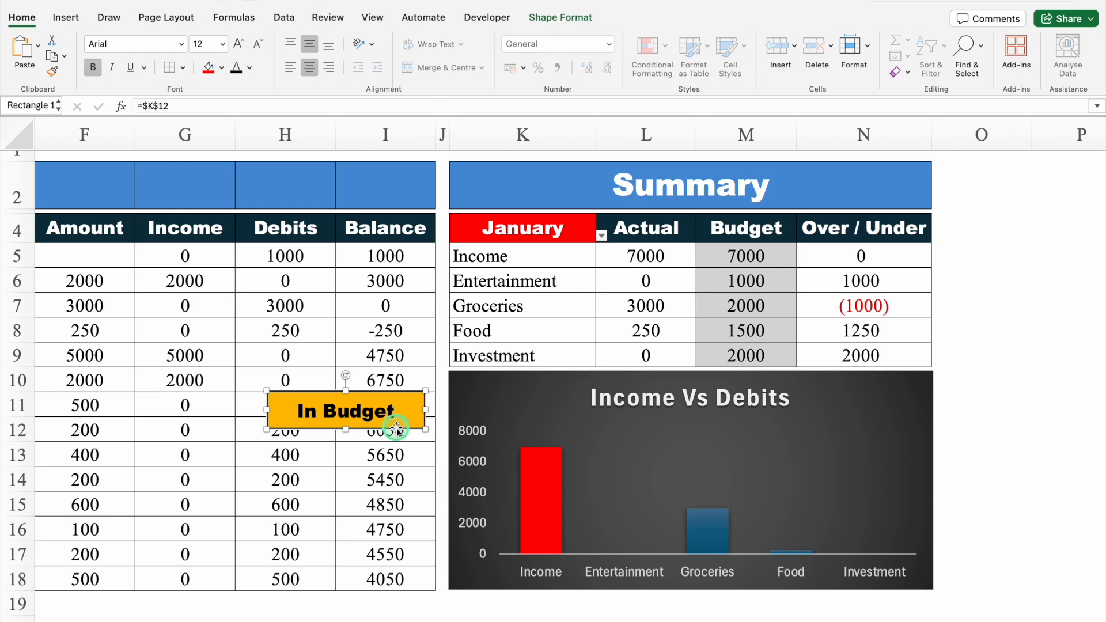
pyautogui.press('Delete')
pyautogui.click(629, 403)
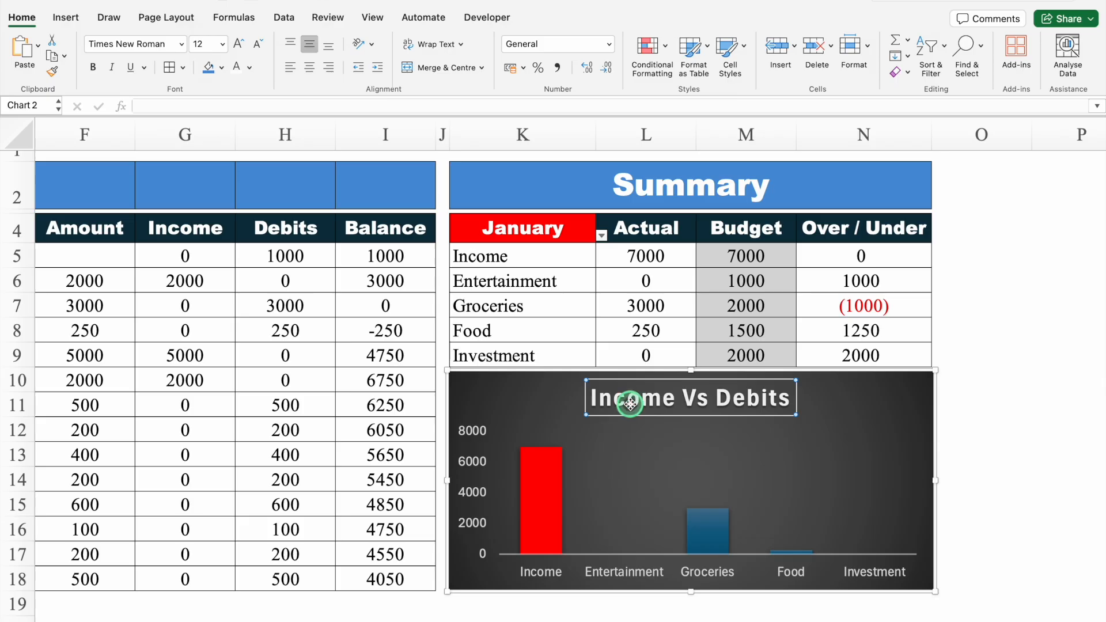
pyautogui.click(834, 395)
pyautogui.press('super+v')
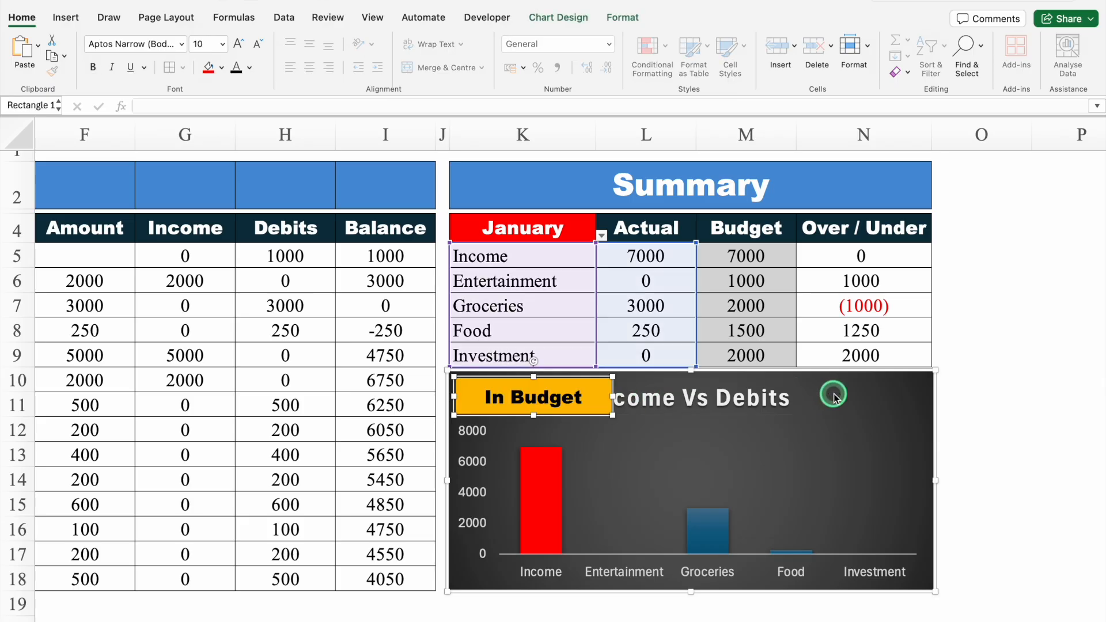
pyautogui.moveTo(592, 414); pyautogui.dragTo(743, 448)
# Set the summary month in K4 to February.
pyautogui.click(529, 239)
pyautogui.click(601, 235)
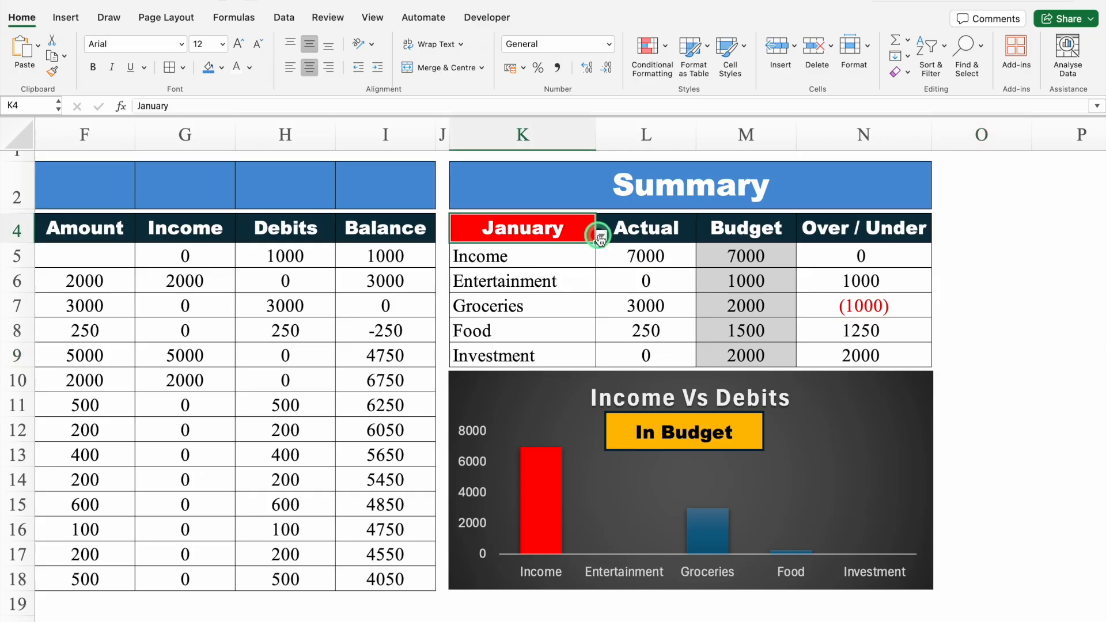
pyautogui.click(495, 255)
pyautogui.click(487, 265)
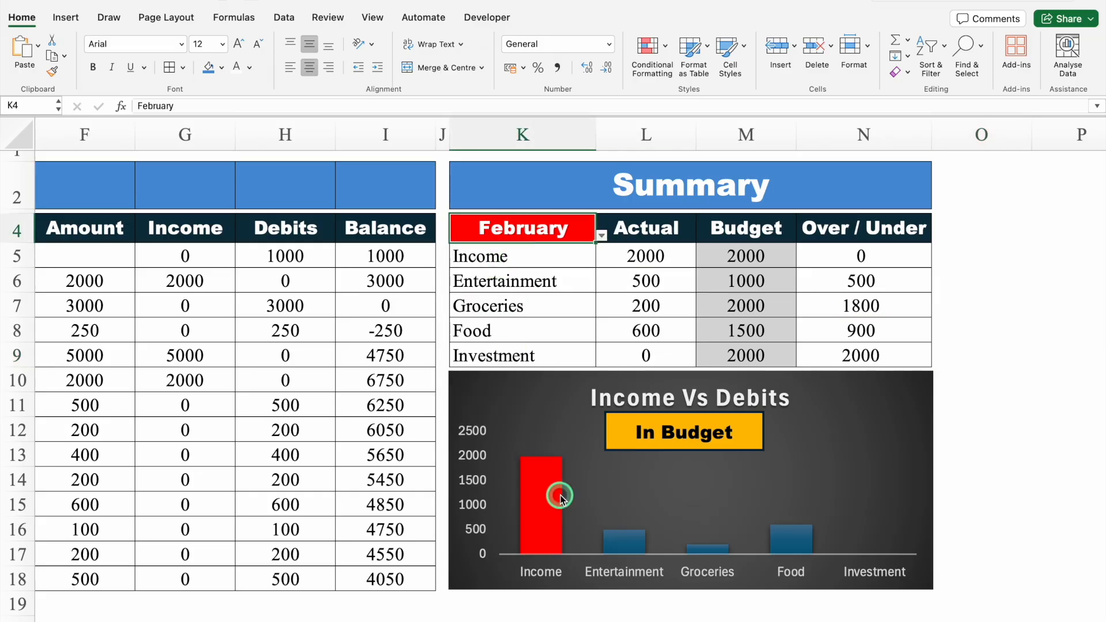
# Fill the chart's Entertainment bar with standard green, the Groceries bar with blue, and the Food bar with purple.
pyautogui.click(626, 537)
pyautogui.click(221, 67)
pyautogui.click(279, 263)
pyautogui.click(706, 549)
pyautogui.click(222, 67)
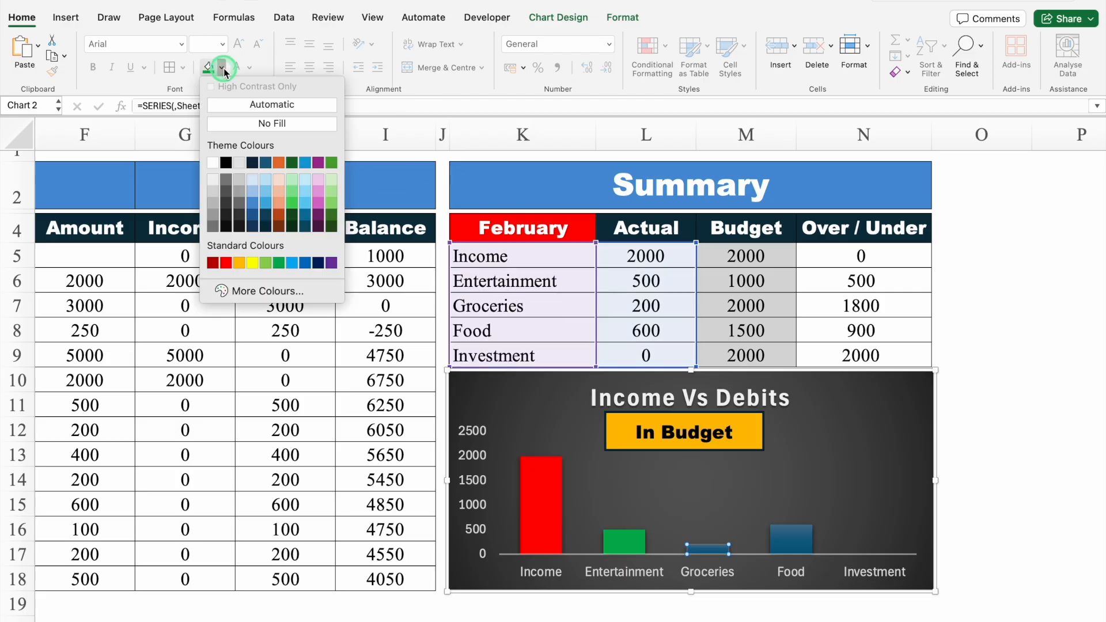
pyautogui.click(306, 262)
pyautogui.click(791, 539)
pyautogui.click(221, 68)
pyautogui.click(331, 262)
pyautogui.click(1016, 310)
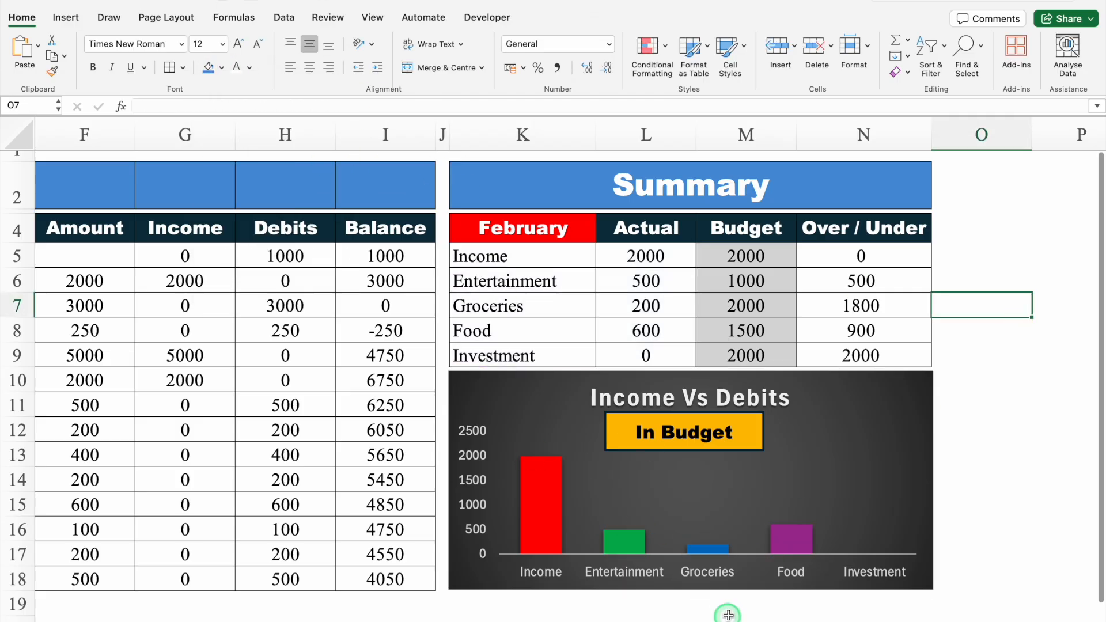
# Merge and centre the Monthly / Yearly Budget title across B2:I2.
pyautogui.moveTo(86, 166); pyautogui.dragTo(639, 163)
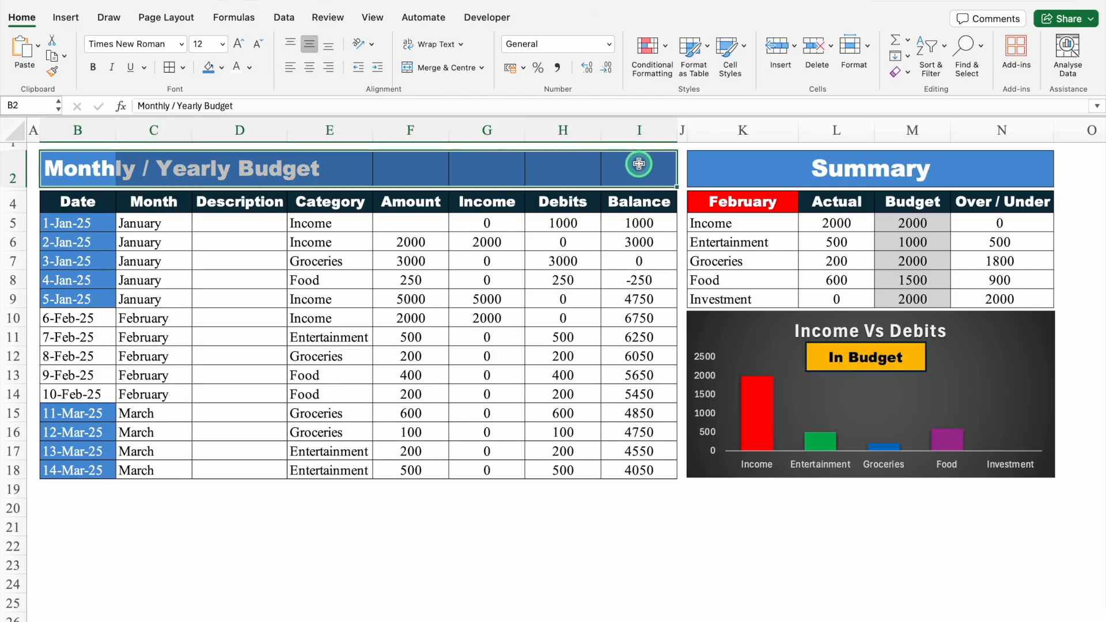
pyautogui.click(432, 67)
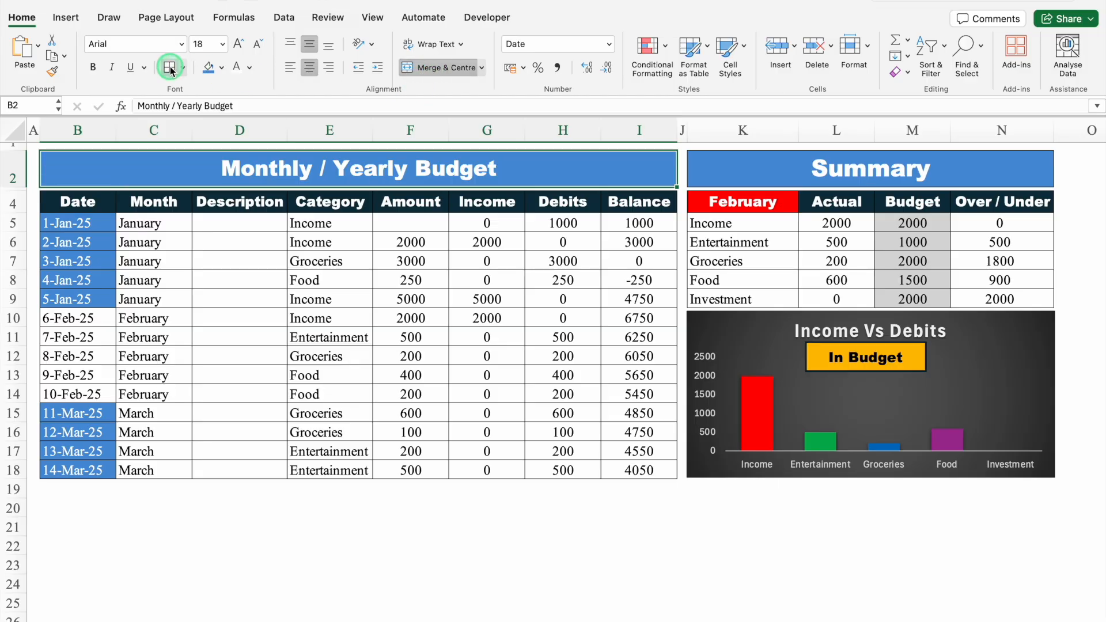
pyautogui.click(526, 558)
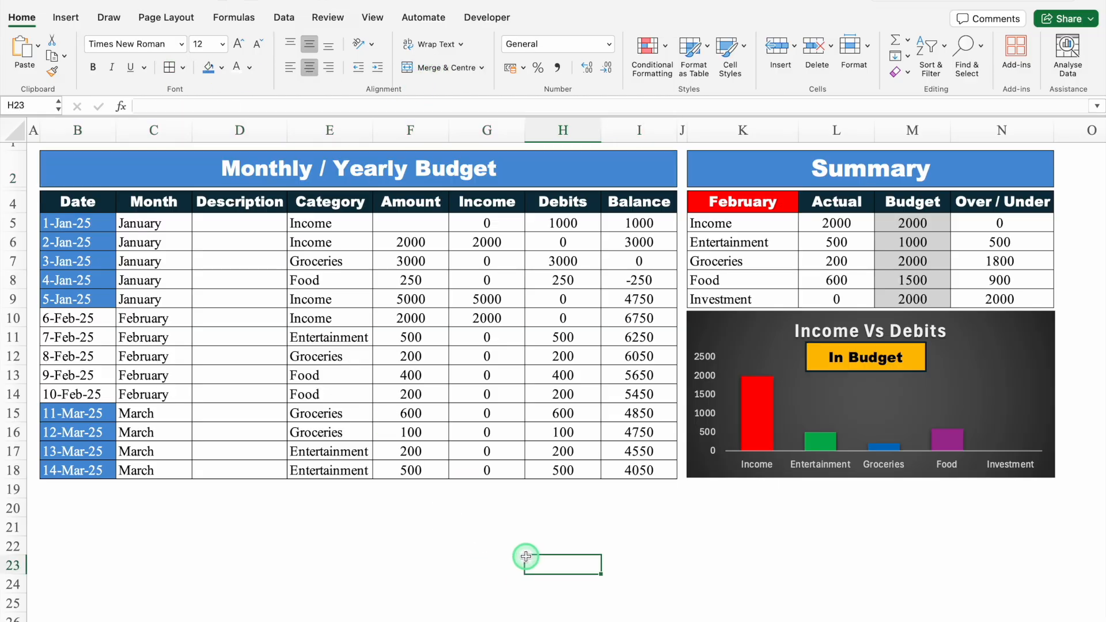